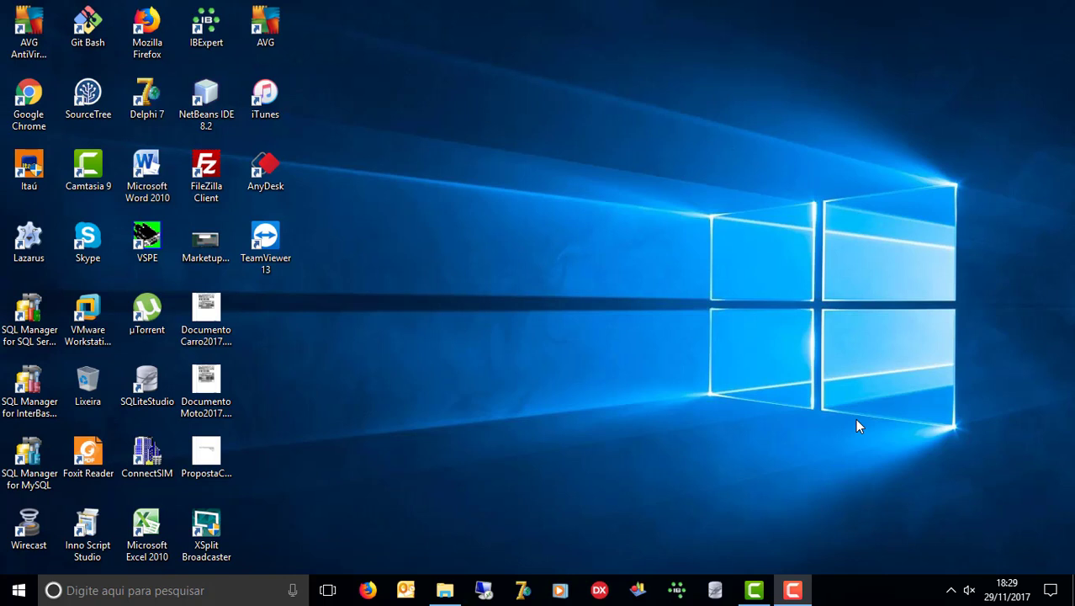
pyautogui.click(368, 590)
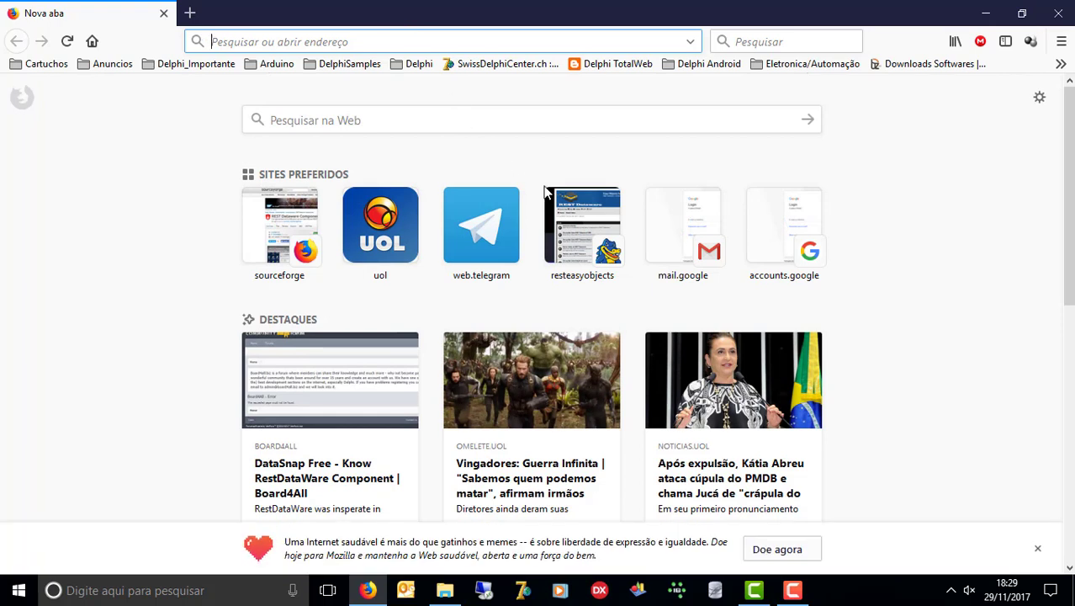
pyautogui.click(594, 240)
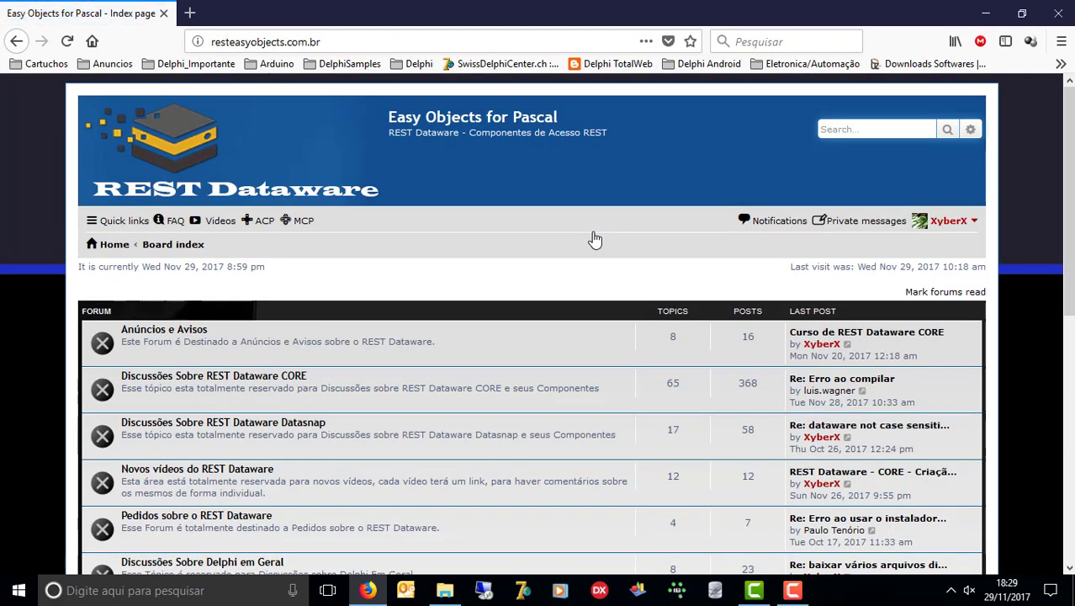
pyautogui.click(381, 41)
pyautogui.hotkey('ctrl', 'a')
pyautogui.write('te')
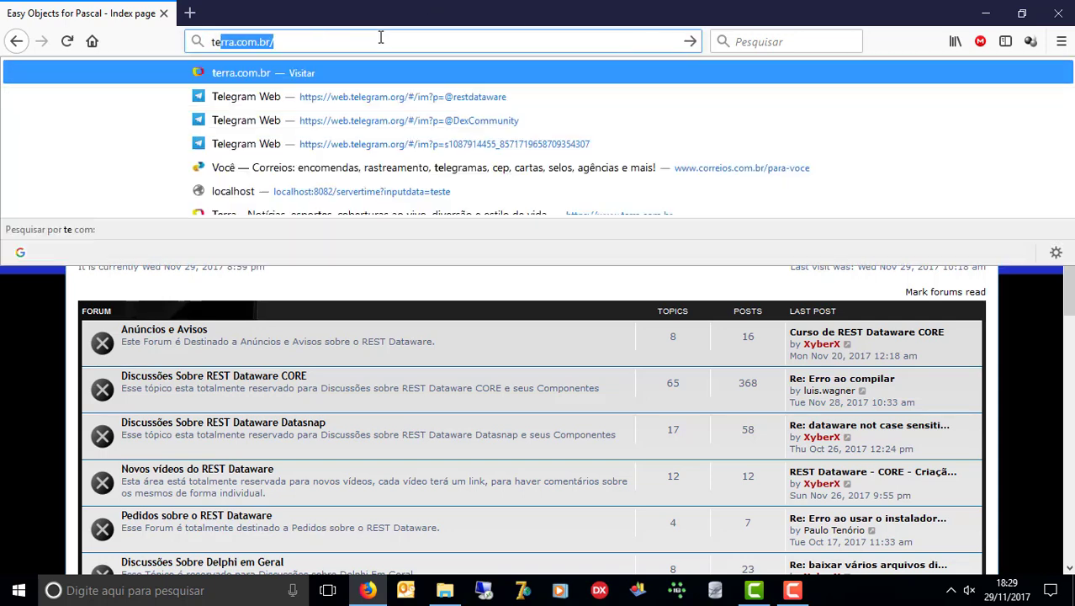
pyautogui.press('Down')
pyautogui.press('Return')
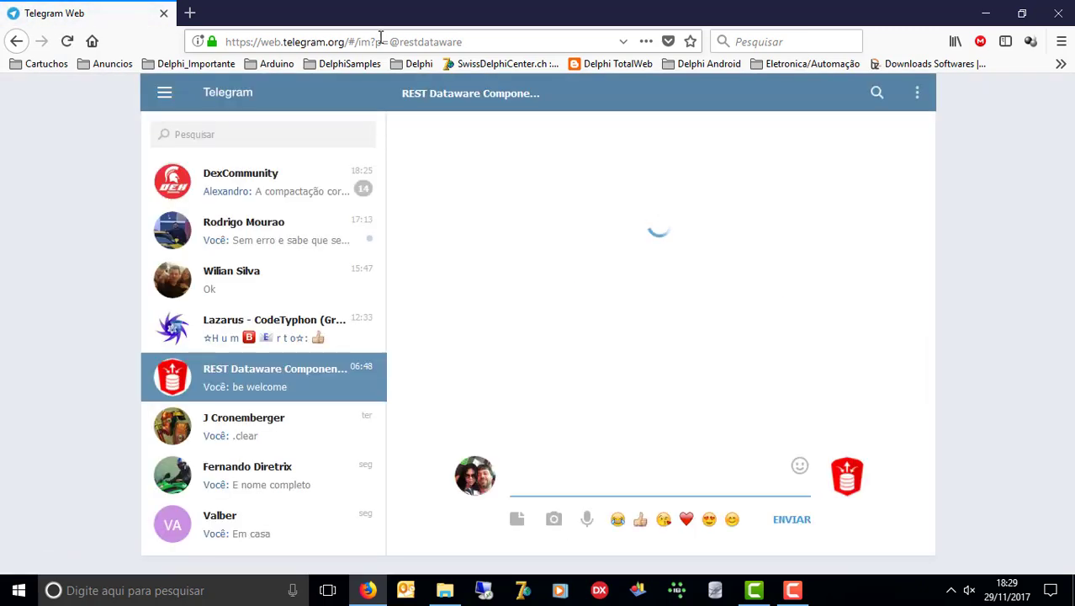
# - Open the REST Dataware Componentes project on SourceForge and show its SVN files
pyautogui.click(494, 38)
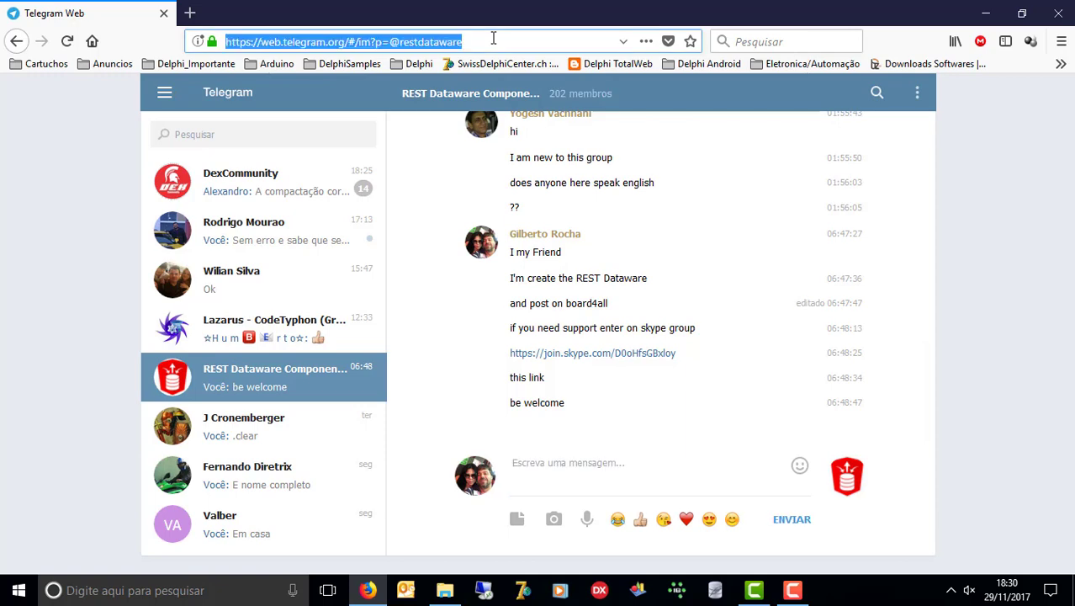
pyautogui.write('sou')
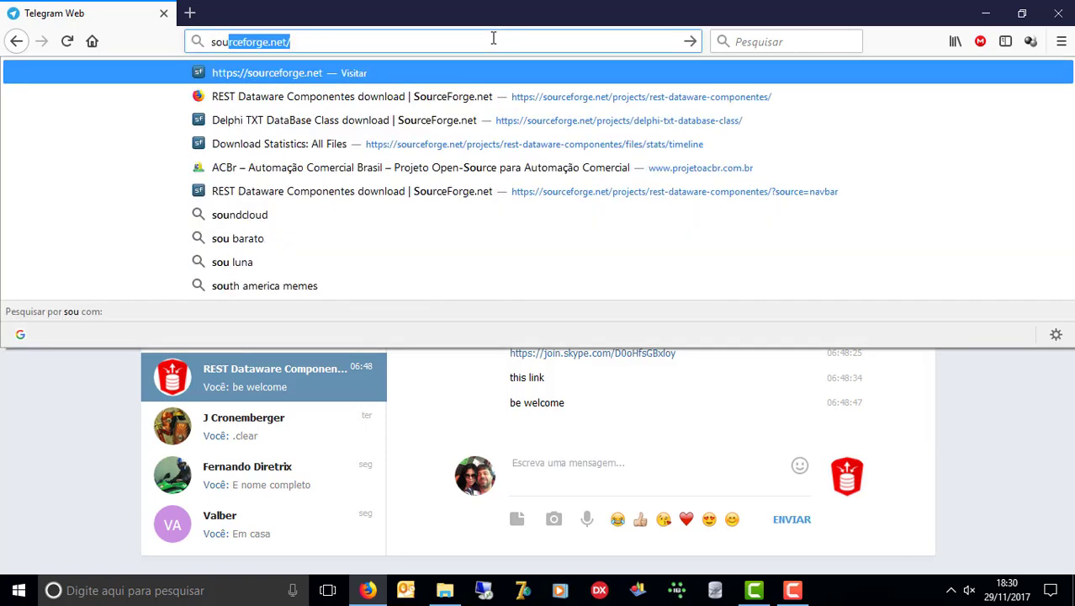
pyautogui.press('Return')
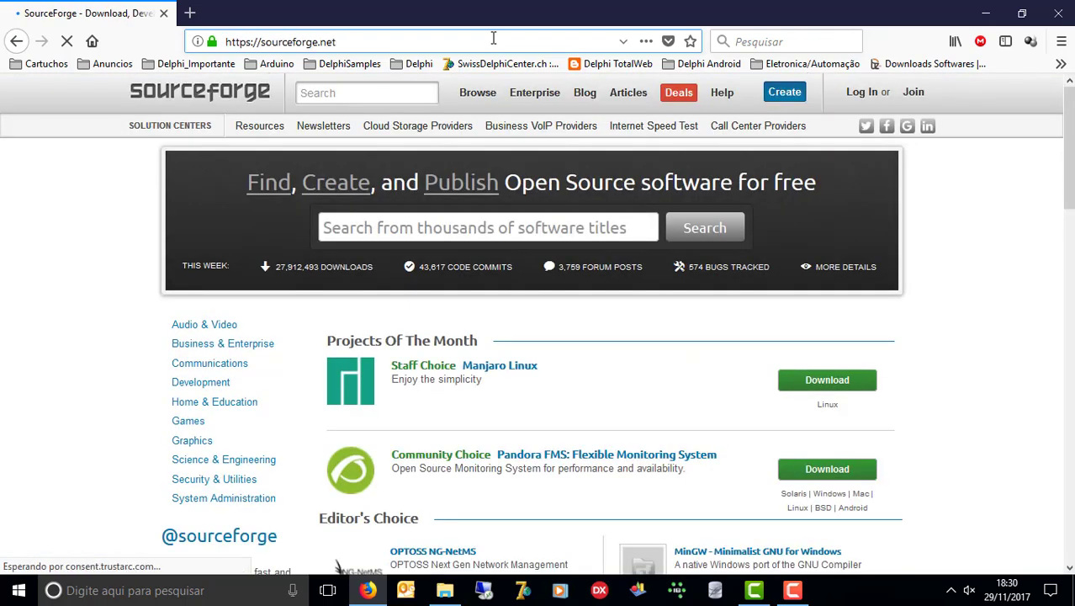
pyautogui.click(493, 38)
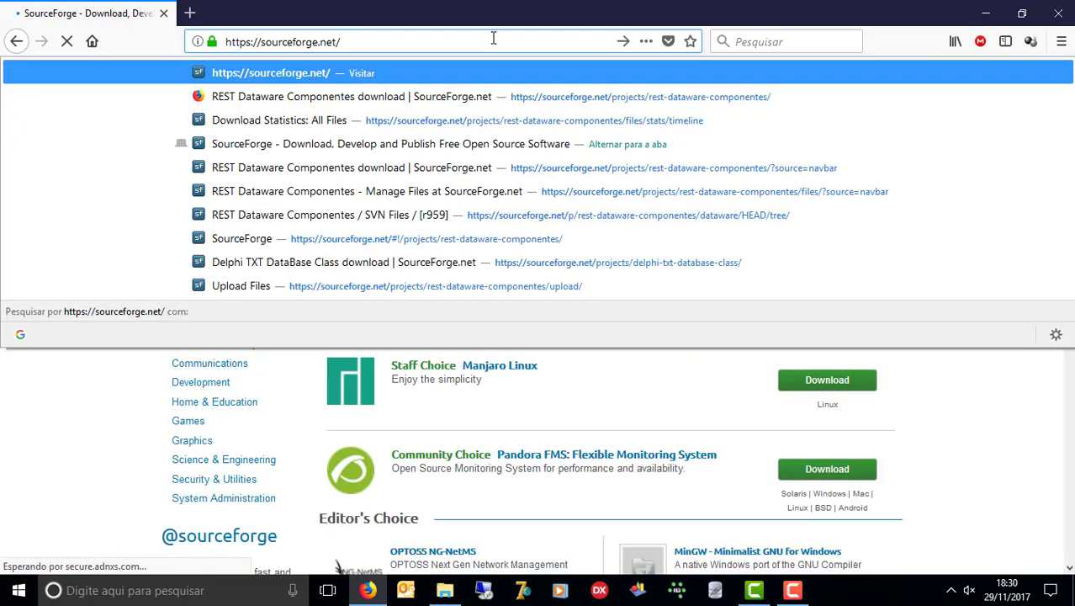
pyautogui.press('Down')
pyautogui.press('Return')
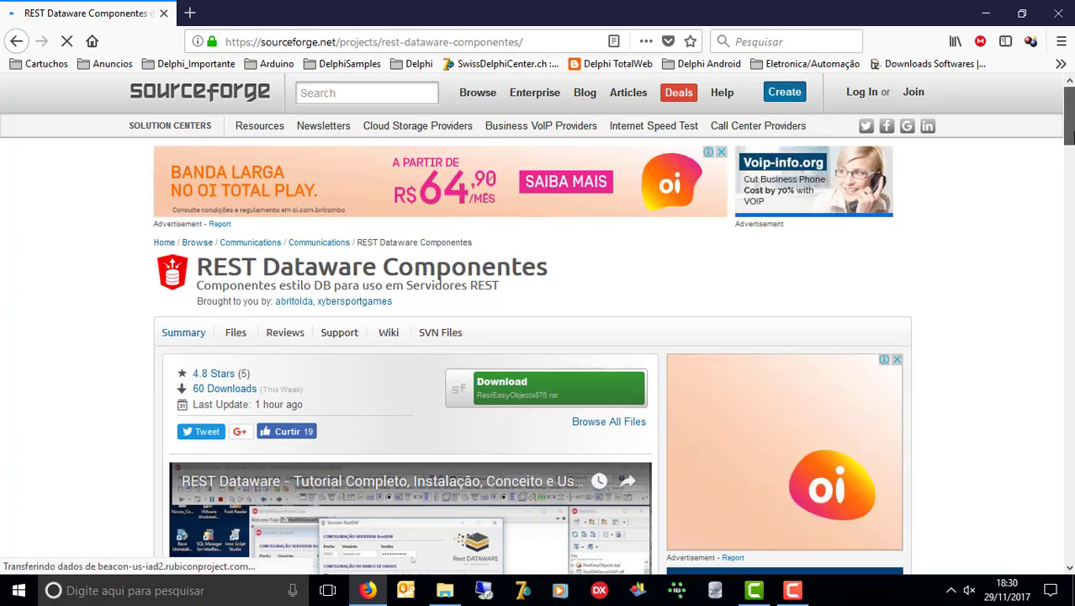
pyautogui.scroll(-1, 537, 324)
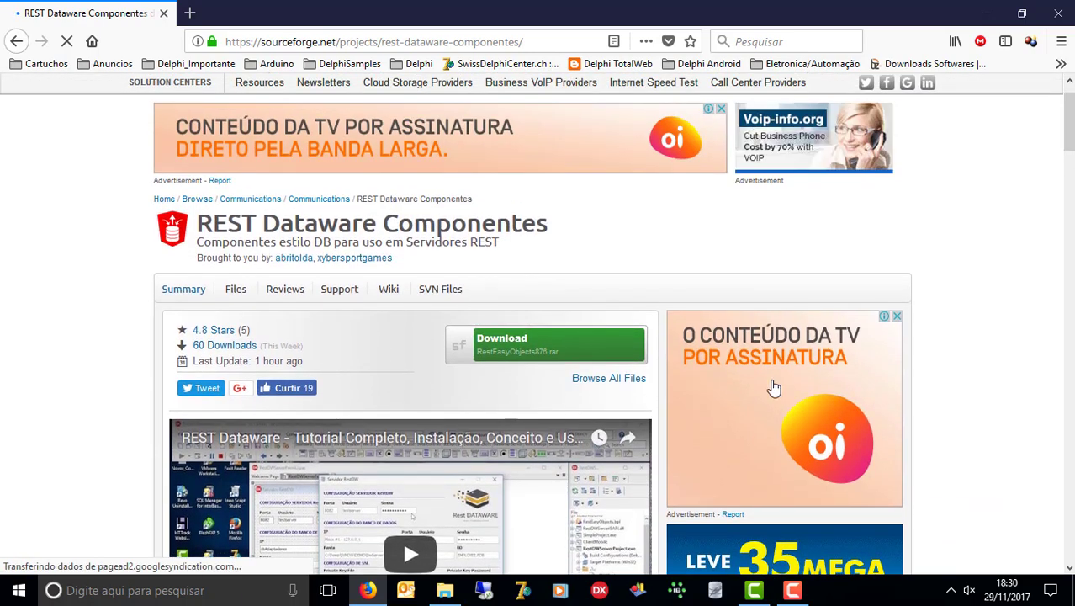
pyautogui.click(535, 360)
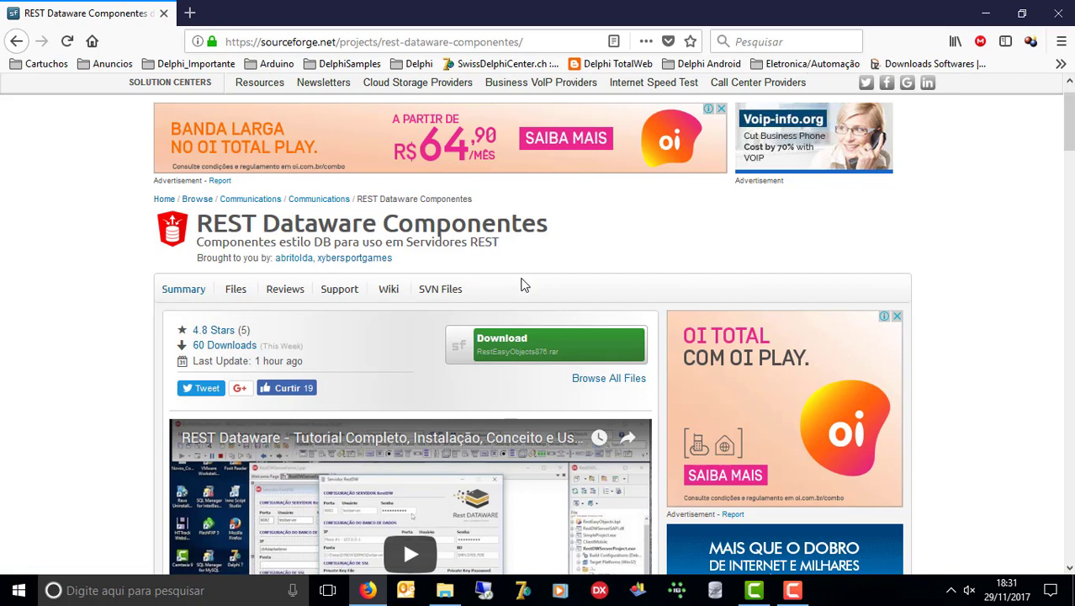
pyautogui.click(446, 293)
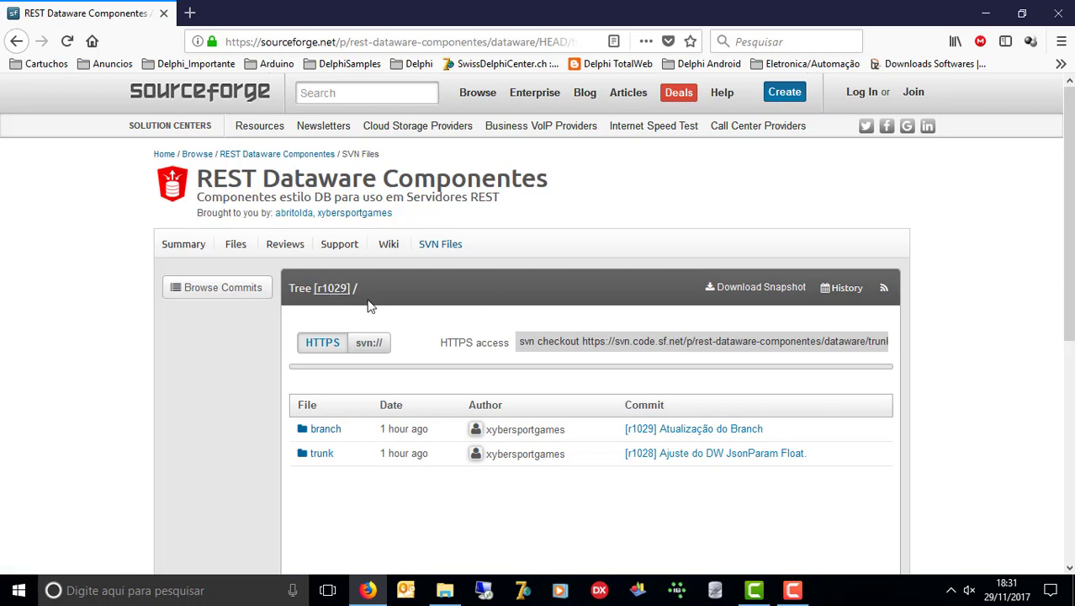
# - Try to download a snapshot of the SVN repository, cancel saving the zip, and return to the SVN file tree
pyautogui.click(761, 290)
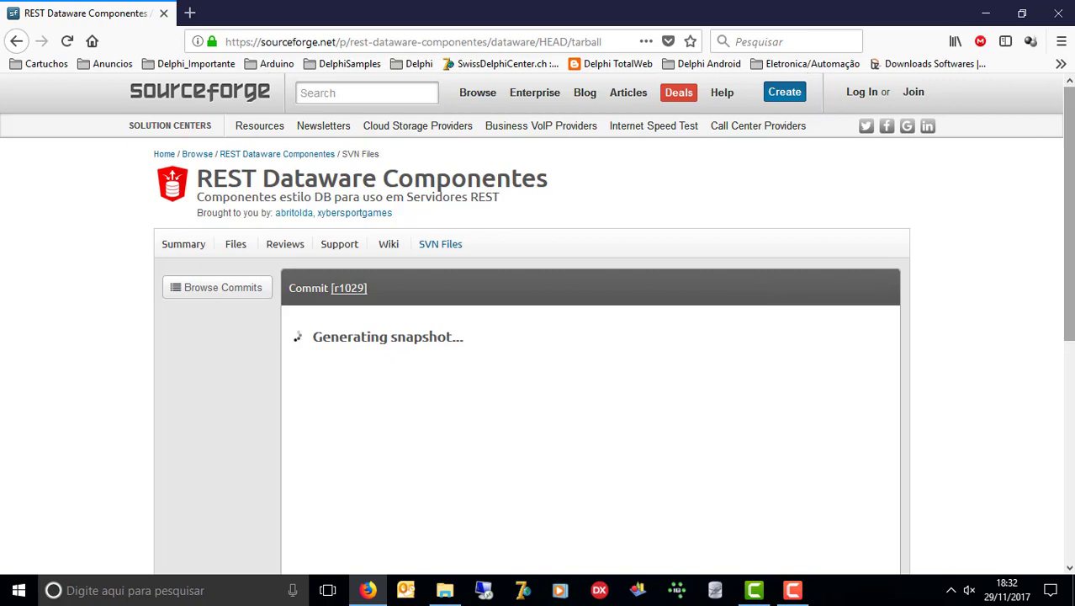
pyautogui.moveTo(1071, 170); pyautogui.dragTo(1062, 206)
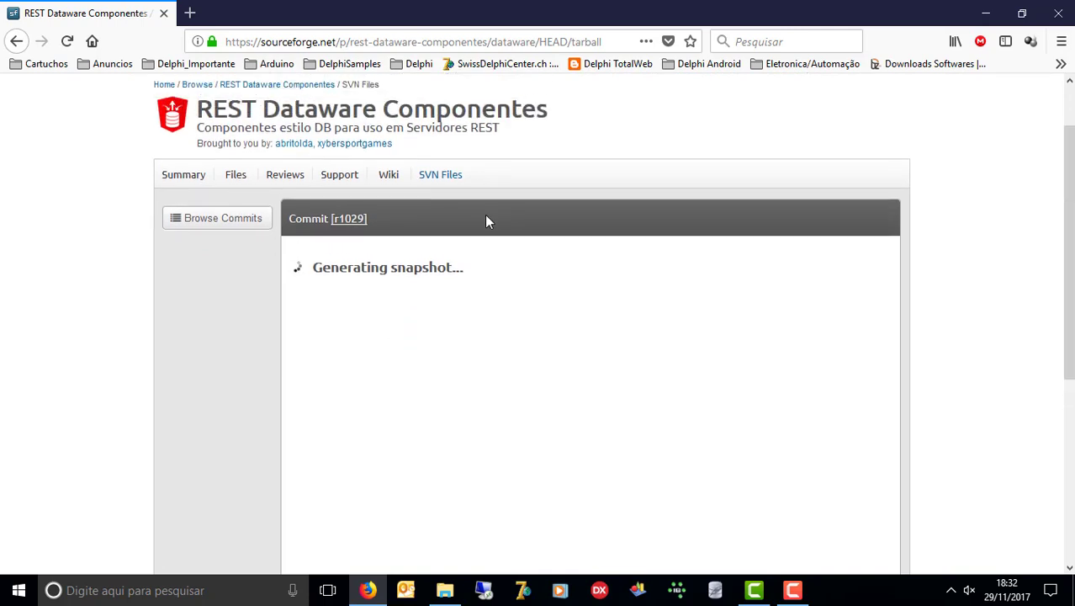
pyautogui.click(17, 42)
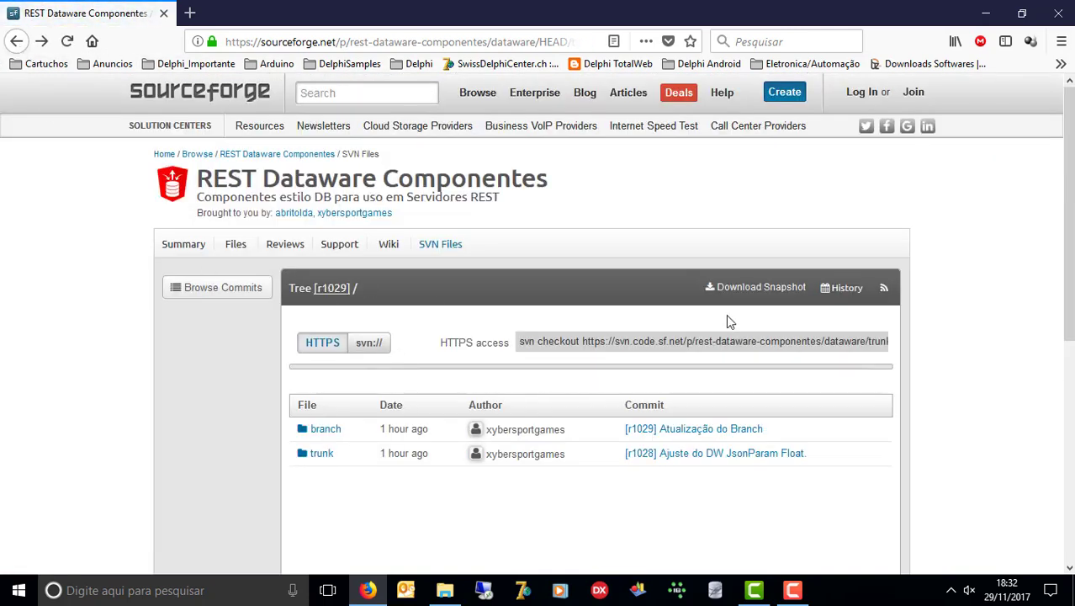
pyautogui.click(759, 286)
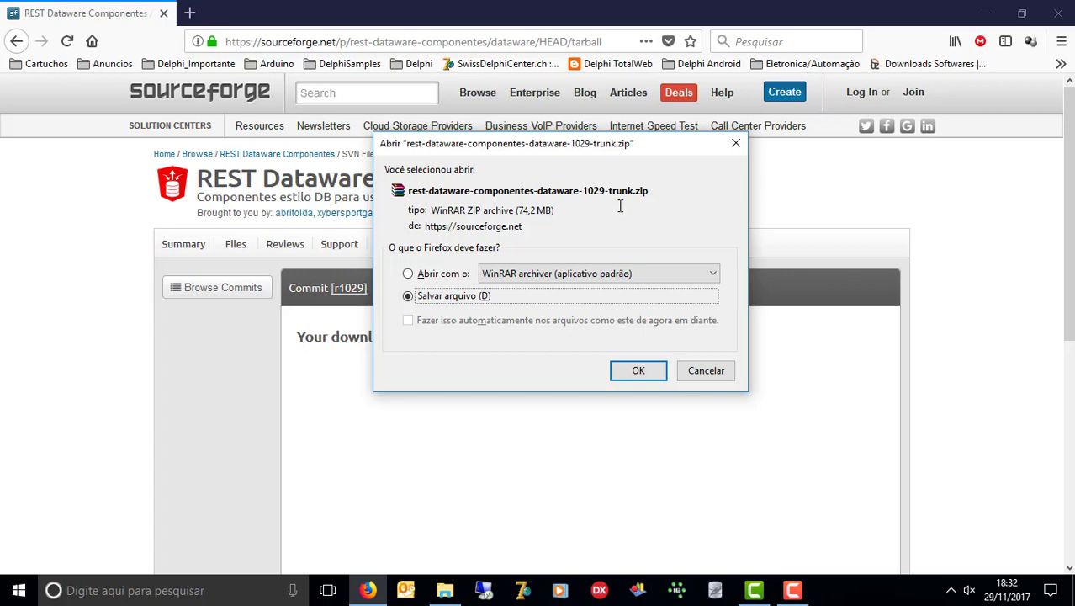
pyautogui.click(710, 374)
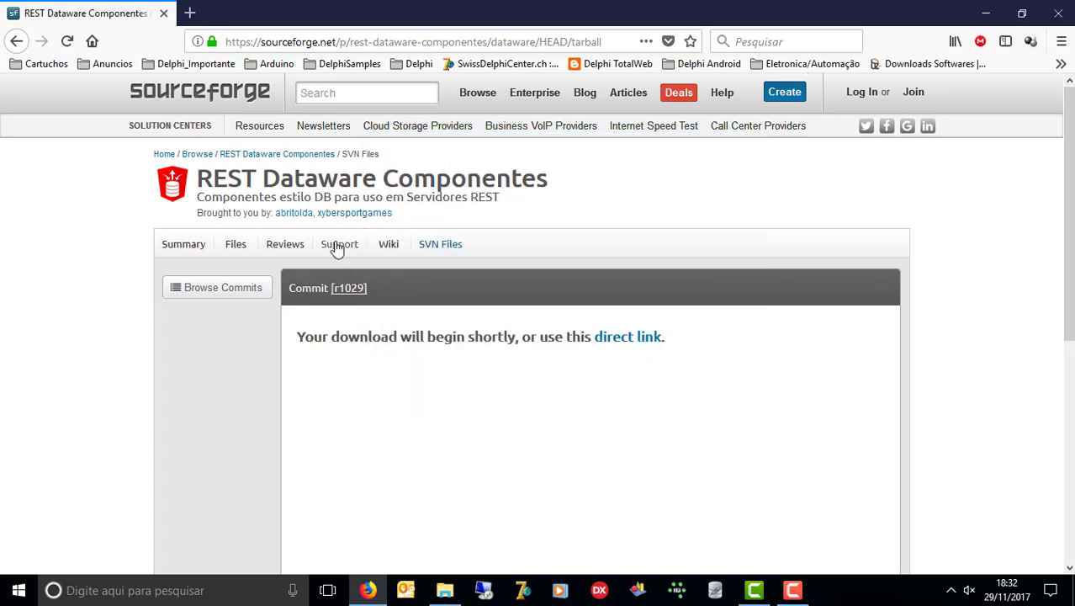
pyautogui.click(434, 246)
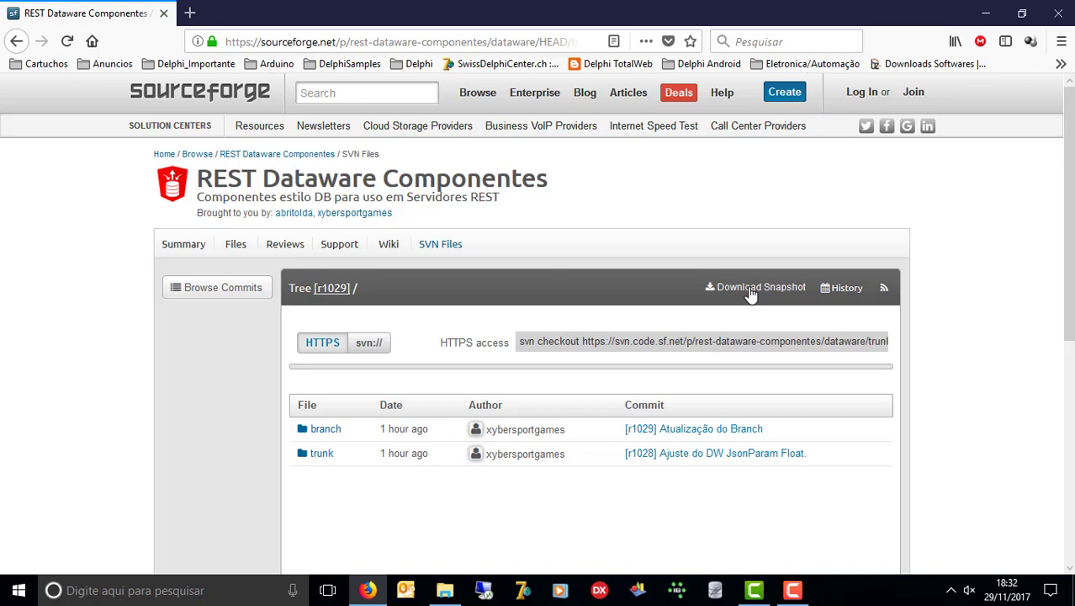
# - Show the repository's svn:// access command and highlight its full checkout text
pyautogui.click(371, 347)
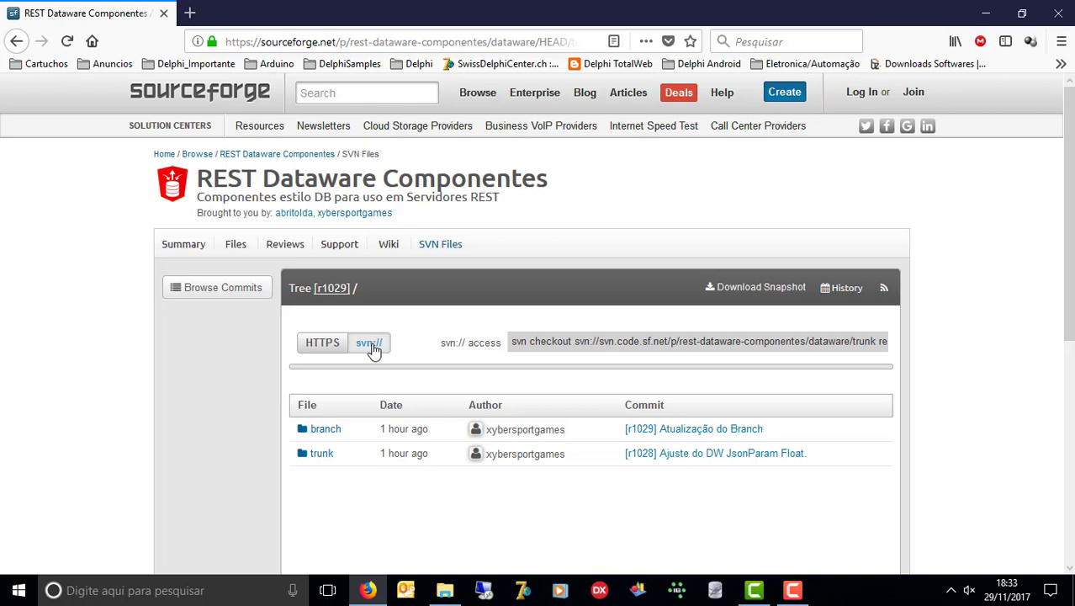
pyautogui.click(515, 342)
pyautogui.hotkey('shift', 'Right')
pyautogui.hotkey('shift', 'Right')
pyautogui.hotkey('shift', 'Right')
pyautogui.hotkey('shift', 'Right')
pyautogui.hotkey('shift', 'Right')
pyautogui.hotkey('shift', 'Right')
pyautogui.hotkey('shift', 'Right')
pyautogui.hotkey('shift', 'Right')
pyautogui.hotkey('shift', 'Right')
pyautogui.hotkey('shift', 'Right')
pyautogui.hotkey('shift', 'Right')
pyautogui.hotkey('shift', 'Right')
pyautogui.hotkey('shift', 'Right')
pyautogui.hotkey('shift', 'Right')
pyautogui.hotkey('shift', 'Right')
pyautogui.hotkey('shift', 'Right')
pyautogui.hotkey('shift', 'Right')
pyautogui.hotkey('shift', 'Right')
pyautogui.hotkey('shift', 'Right')
pyautogui.hotkey('shift', 'Right')
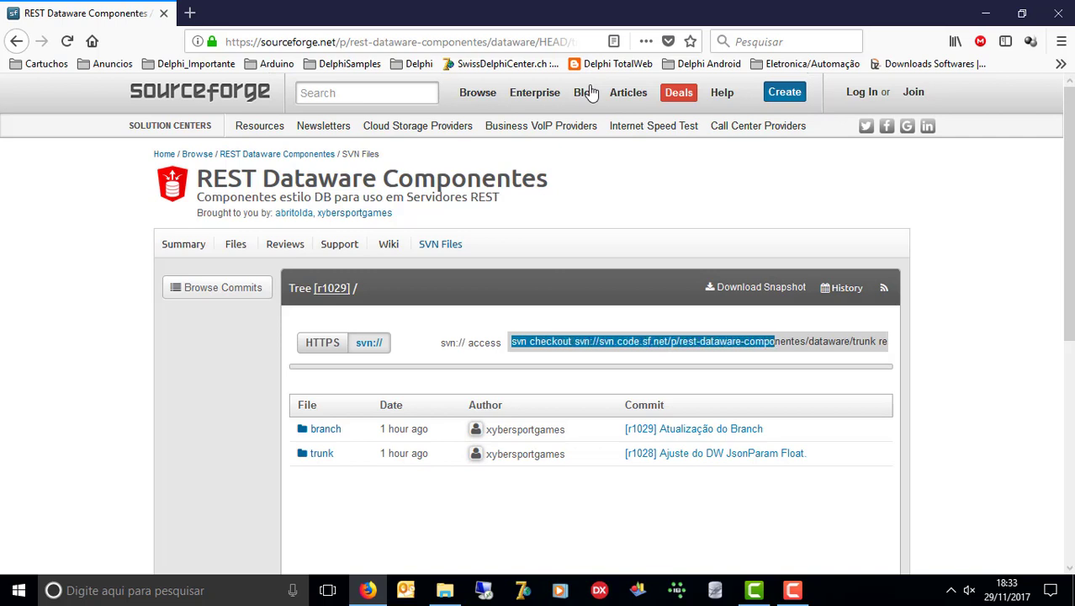
pyautogui.hotkey('shift', 'Right')
pyautogui.hotkey('shift', 'Right')
pyautogui.hotkey('shift', 'Right')
pyautogui.hotkey('shift', 'Right')
pyautogui.hotkey('shift', 'Right')
pyautogui.hotkey('shift', 'Right')
pyautogui.hotkey('shift', 'Right')
pyautogui.hotkey('shift', 'Right')
pyautogui.hotkey('shift', 'Right')
pyautogui.hotkey('shift', 'Right')
pyautogui.hotkey('shift', 'Right')
pyautogui.hotkey('shift', 'Right')
pyautogui.hotkey('shift', 'Right')
pyautogui.hotkey('shift', 'Right')
pyautogui.hotkey('shift', 'Right')
pyautogui.hotkey('shift', 'Right')
pyautogui.hotkey('shift', 'Right')
pyautogui.hotkey('shift', 'Right')
pyautogui.hotkey('shift', 'Right')
pyautogui.hotkey('shift', 'Right')
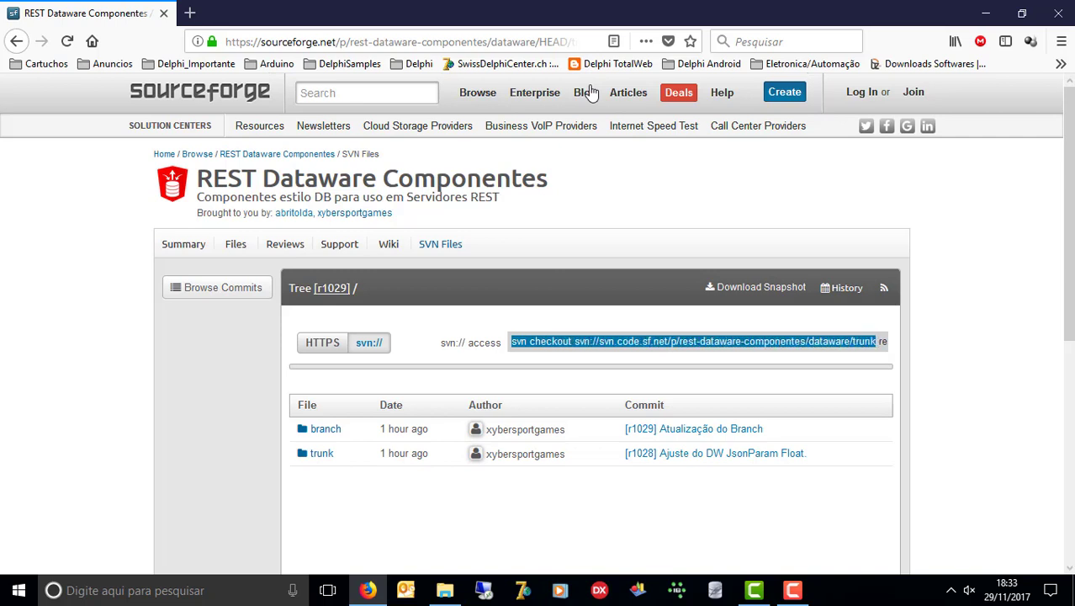
pyautogui.hotkey('shift', 'Right')
pyautogui.hotkey('shift', 'Right')
pyautogui.hotkey('shift', 'Right')
pyautogui.hotkey('shift', 'Right')
pyautogui.hotkey('shift', 'Right')
pyautogui.hotkey('shift', 'Right')
pyautogui.hotkey('shift', 'Right')
pyautogui.hotkey('shift', 'Right')
pyautogui.hotkey('shift', 'Right')
pyautogui.hotkey('shift', 'Right')
pyautogui.hotkey('shift', 'Right')
pyautogui.hotkey('shift', 'Right')
pyautogui.hotkey('shift', 'Right')
pyautogui.hotkey('shift', 'Right')
pyautogui.hotkey('shift', 'Right')
pyautogui.hotkey('shift', 'Right')
pyautogui.hotkey('shift', 'Right')
pyautogui.hotkey('shift', 'Right')
pyautogui.hotkey('shift', 'Right')
pyautogui.hotkey('shift', 'Right')
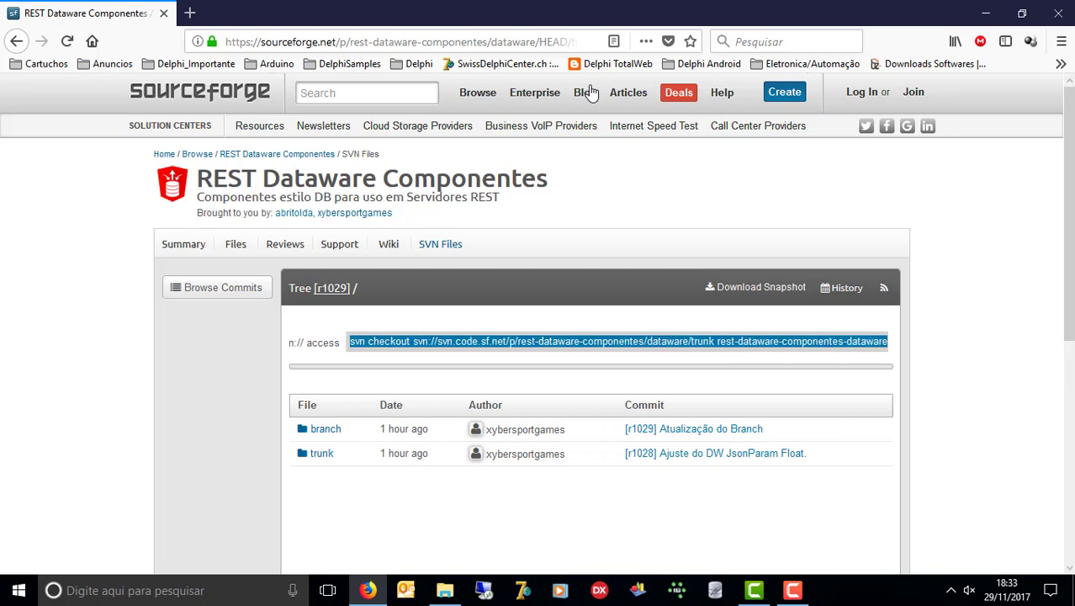
pyautogui.press('Home')
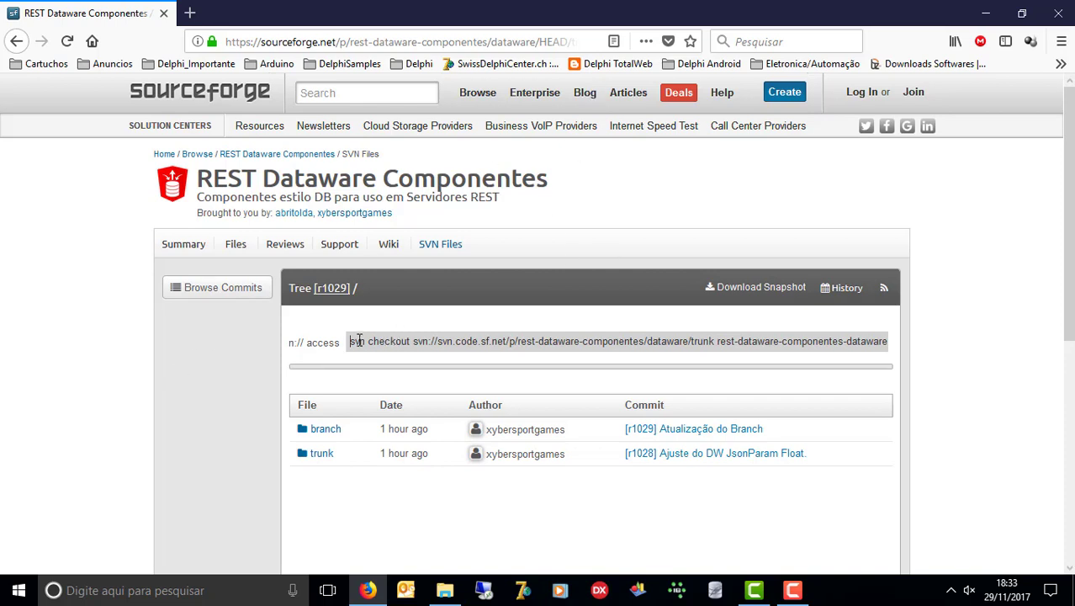
pyautogui.click(441, 247)
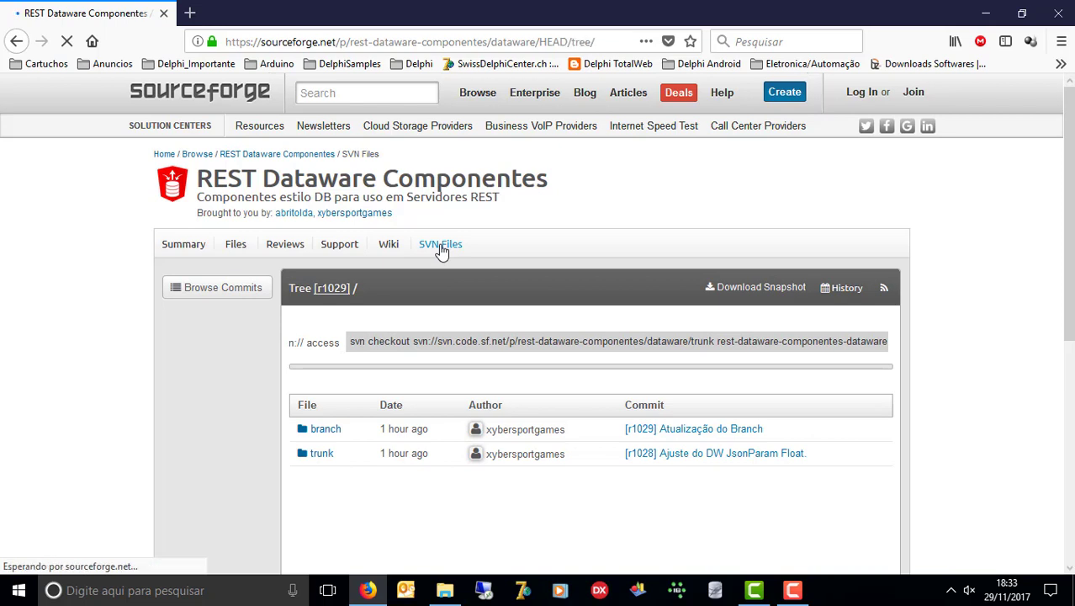
pyautogui.click(583, 341)
pyautogui.click(583, 342)
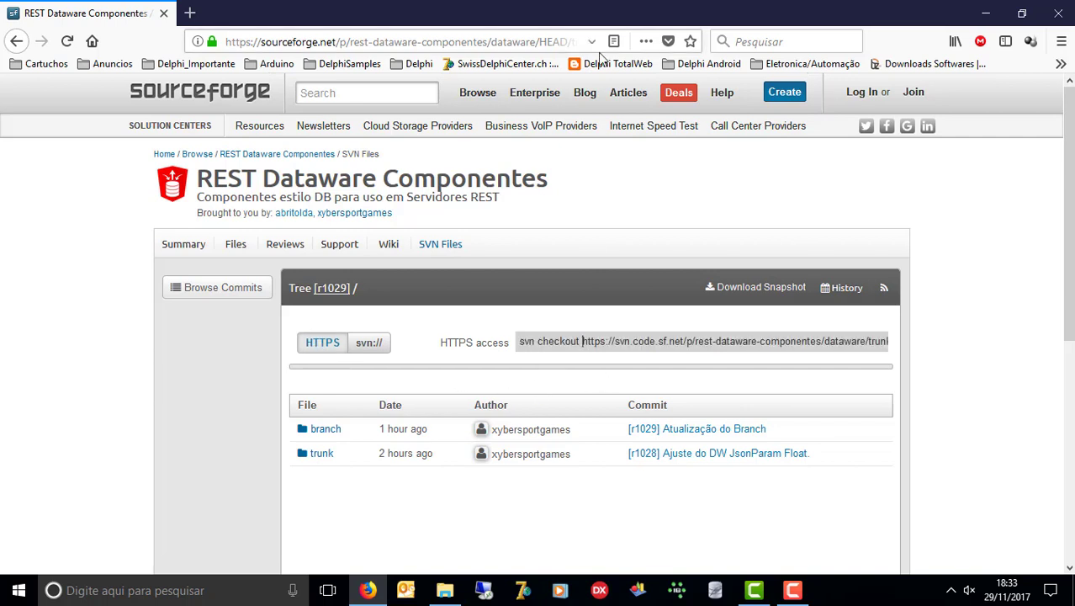
pyautogui.hotkey('shift', 'Right')
pyautogui.hotkey('shift', 'Right')
pyautogui.hotkey('shift', 'Right')
pyautogui.hotkey('shift', 'Right')
pyautogui.hotkey('shift', 'Right')
pyautogui.hotkey('shift', 'Right')
pyautogui.hotkey('shift', 'Right')
pyautogui.hotkey('shift', 'Right')
pyautogui.hotkey('shift', 'Right')
pyautogui.hotkey('shift', 'Right')
pyautogui.hotkey('shift', 'Right')
pyautogui.hotkey('shift', 'Right')
pyautogui.hotkey('shift', 'Right')
pyautogui.hotkey('shift', 'Right')
pyautogui.hotkey('shift', 'Right')
pyautogui.hotkey('shift', 'Right')
pyautogui.hotkey('shift', 'Right')
pyautogui.hotkey('shift', 'Right')
pyautogui.hotkey('shift', 'Right')
pyautogui.hotkey('shift', 'Right')
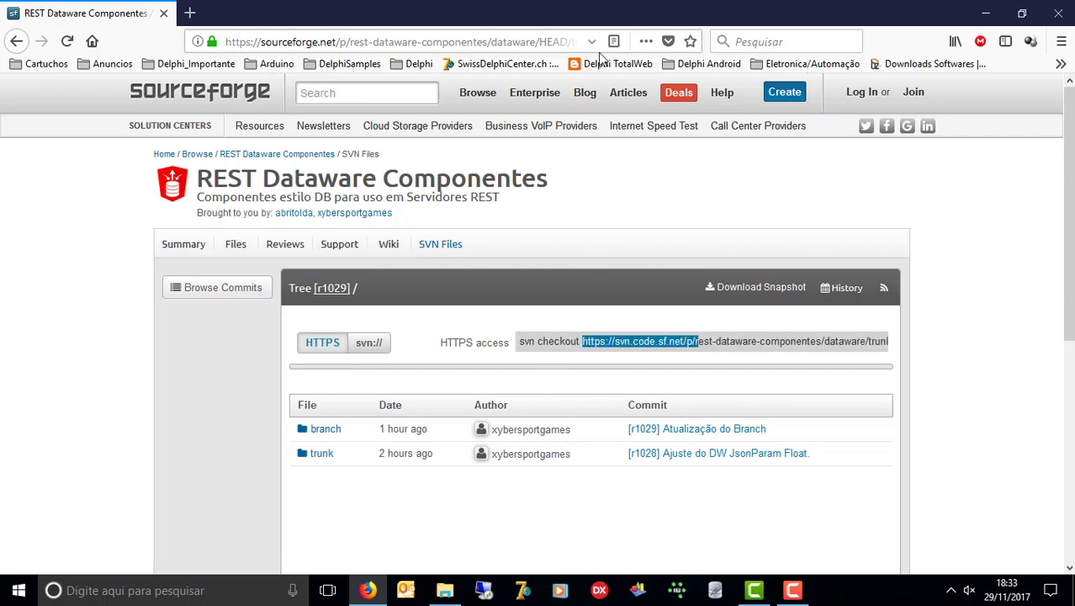
pyautogui.hotkey('shift', 'Right')
pyautogui.hotkey('shift', 'Right')
pyautogui.hotkey('shift', 'Right')
pyautogui.hotkey('shift', 'Right')
pyautogui.hotkey('shift', 'Right')
pyautogui.hotkey('shift', 'Right')
pyautogui.hotkey('shift', 'Right')
pyautogui.hotkey('shift', 'Right')
pyautogui.hotkey('shift', 'Right')
pyautogui.hotkey('shift', 'Right')
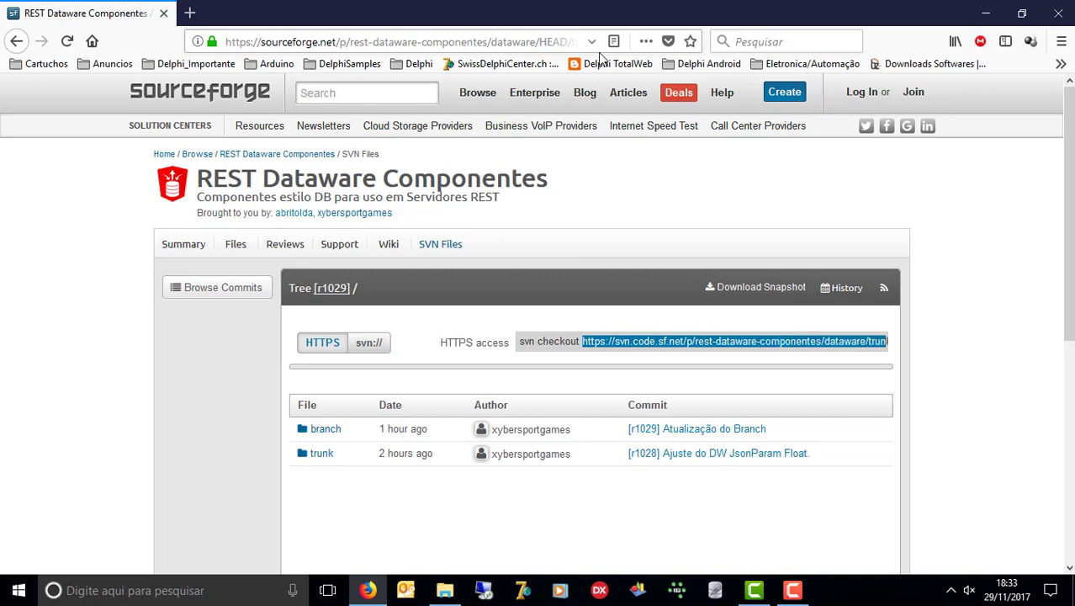
pyautogui.hotkey('shift', 'Right')
pyautogui.hotkey('shift', 'Right')
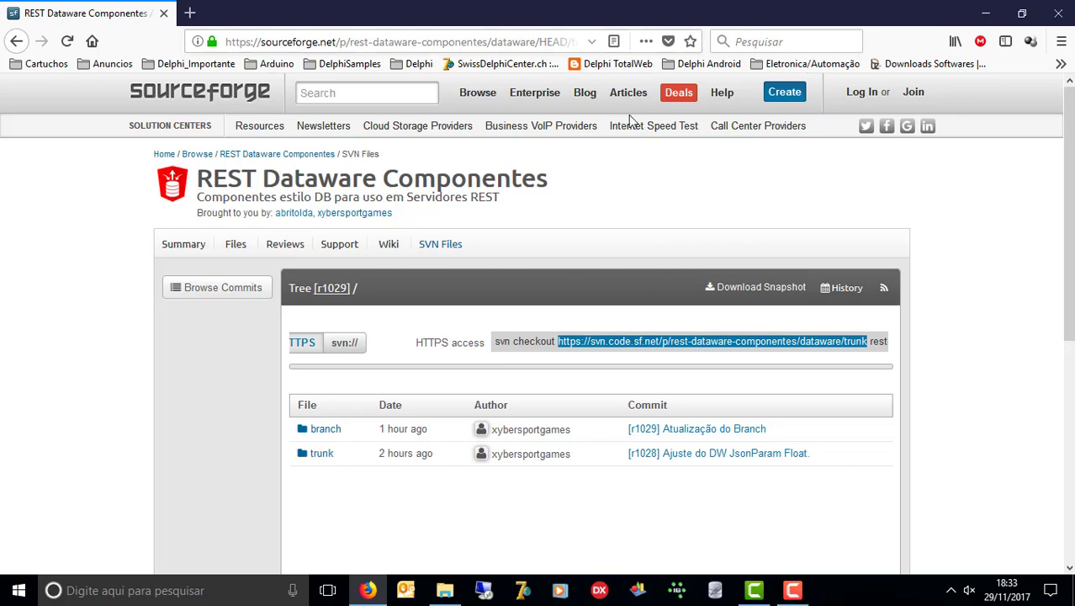
pyautogui.rightClick(600, 347)
pyautogui.click(642, 218)
# - Switch to File Explorer and create a folder named DWTemp in C:\Temp
pyautogui.click(444, 590)
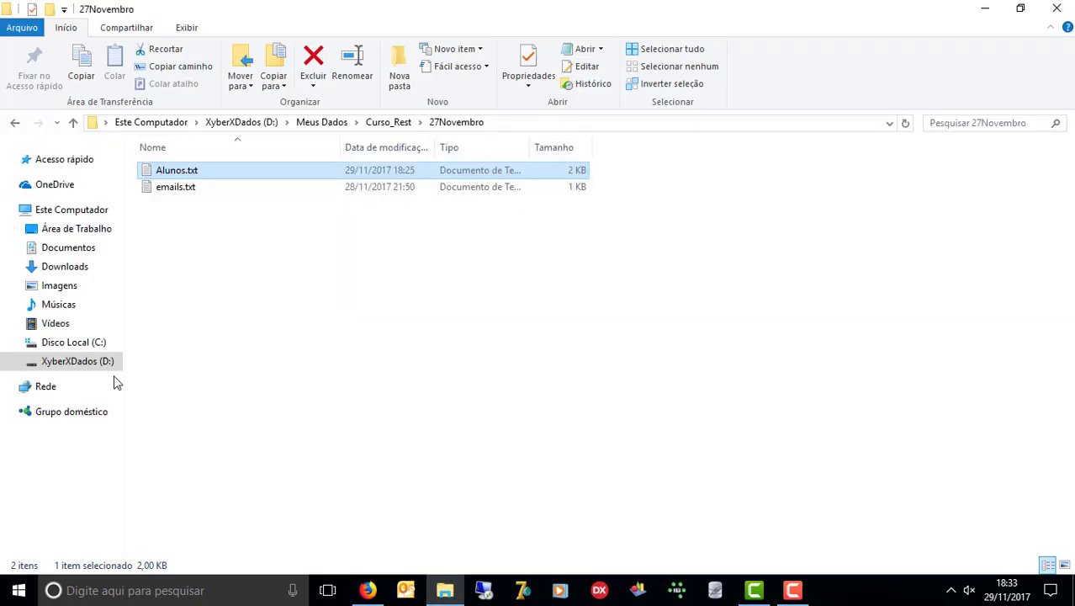
pyautogui.click(82, 345)
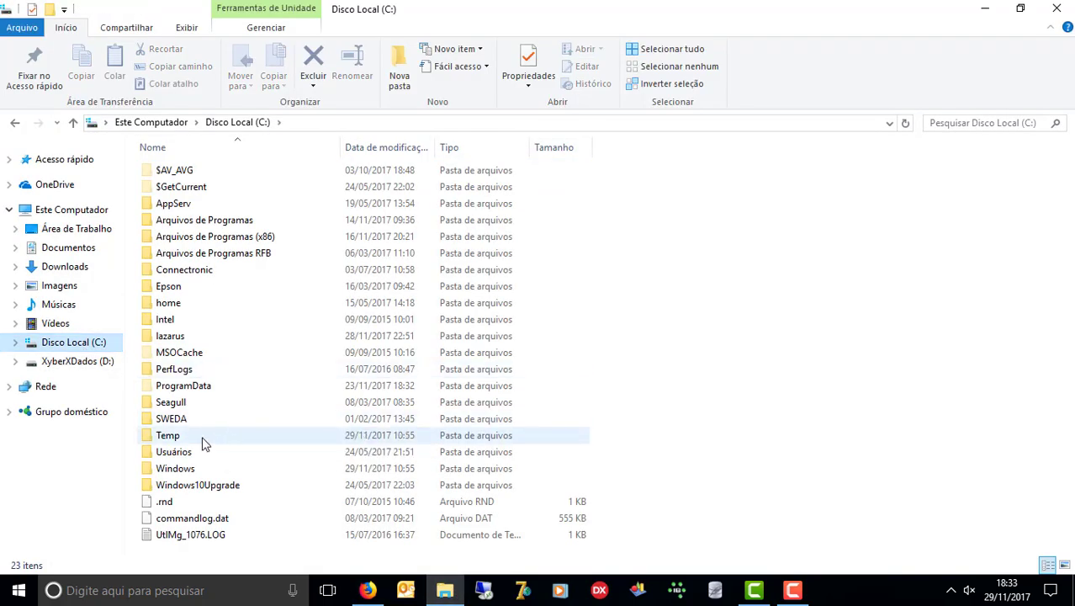
pyautogui.doubleClick(202, 437)
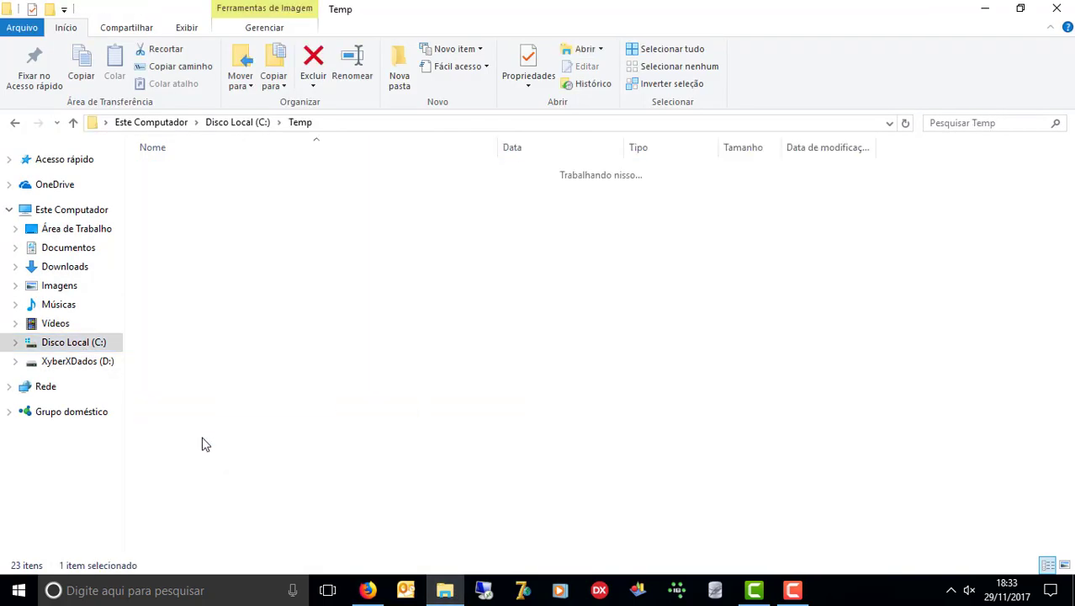
pyautogui.rightClick(248, 442)
pyautogui.moveTo(326, 397)
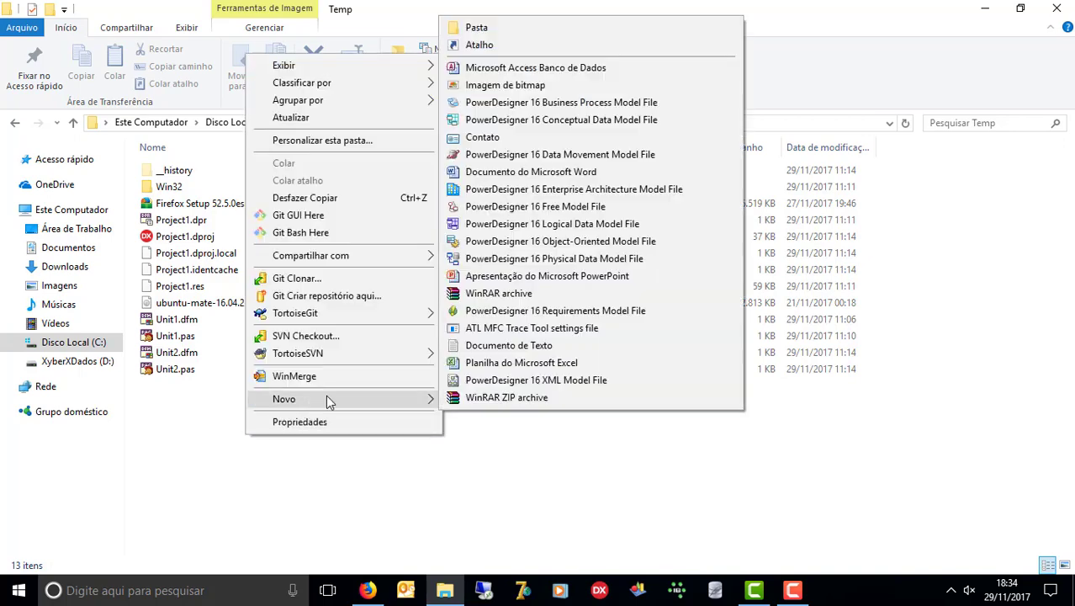
pyautogui.click(556, 28)
pyautogui.write('D')
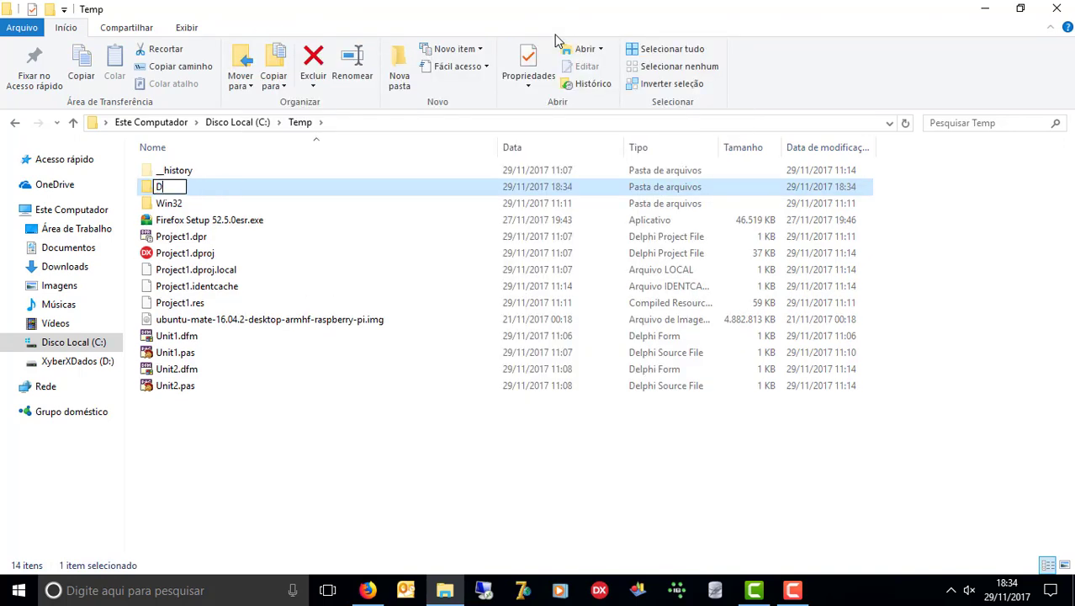
pyautogui.write('WTEMP')
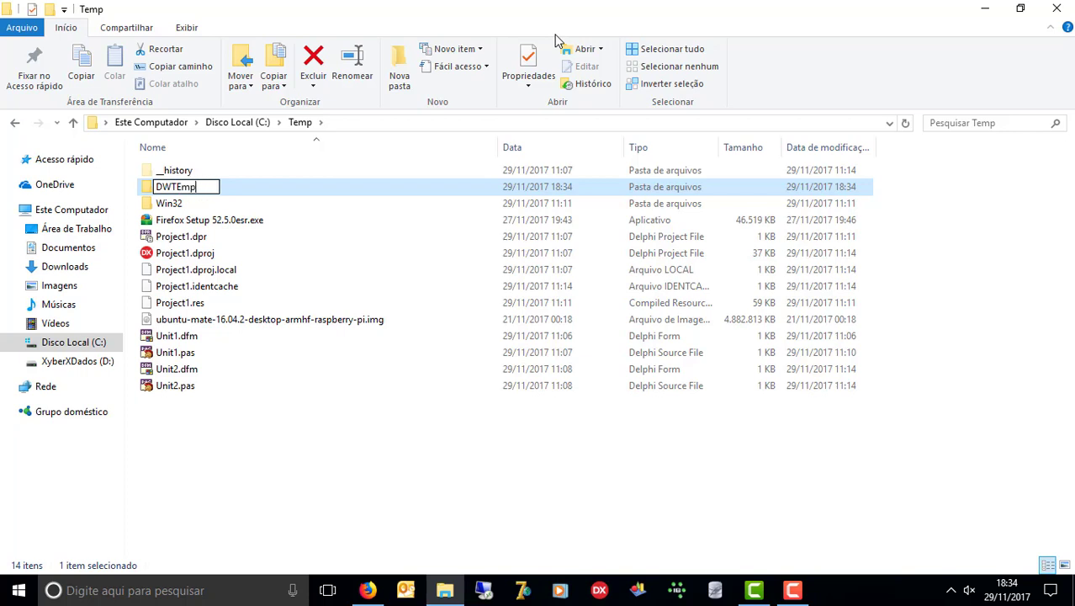
pyautogui.press('BackSpace')
pyautogui.press('BackSpace')
pyautogui.press('BackSpace')
pyautogui.write('emp')
pyautogui.press('Return')
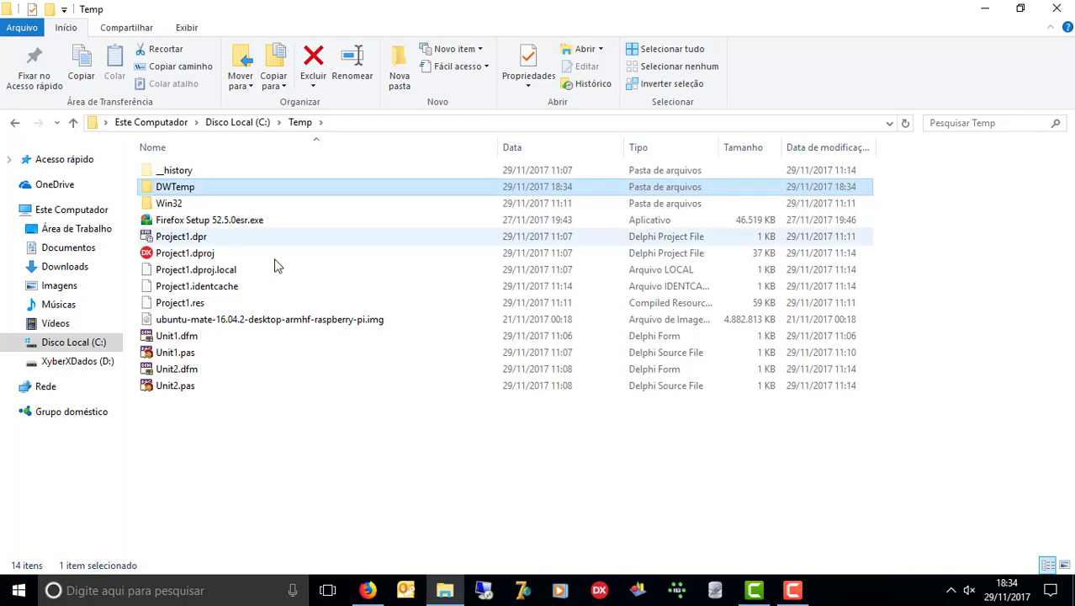
# - Start an SVN checkout on the DWTemp folder and recopy only the trunk URL from the HTTPS access command in Firefox
pyautogui.rightClick(242, 192)
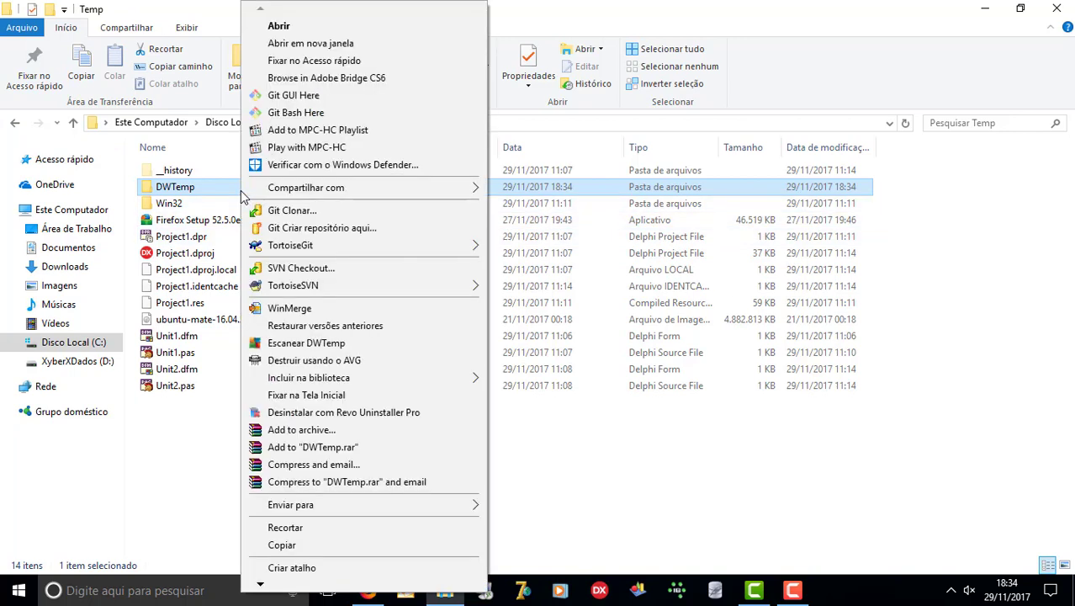
pyautogui.click(318, 270)
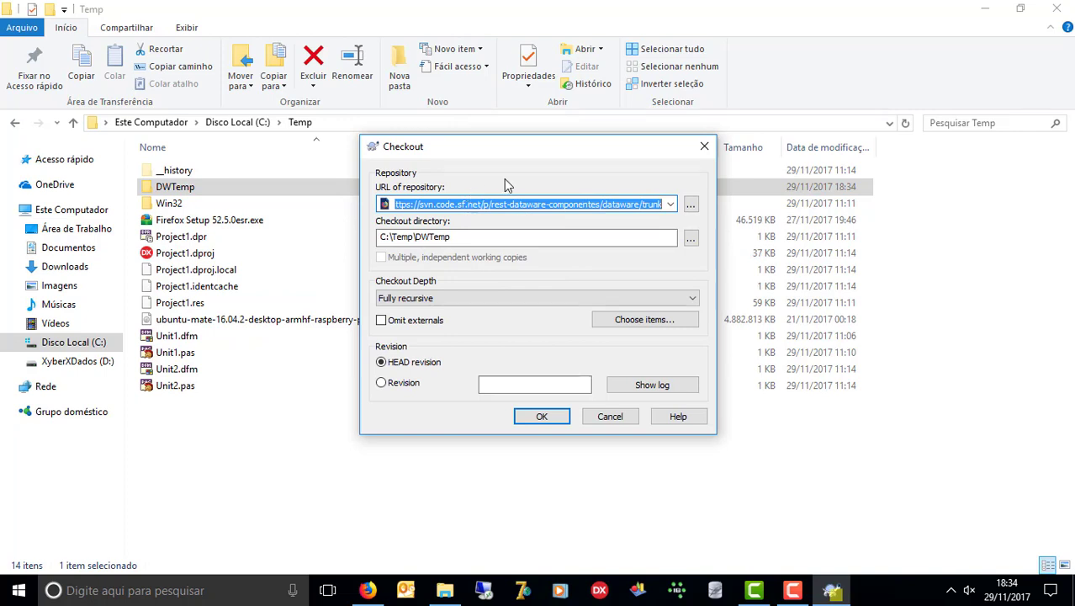
pyautogui.click(368, 590)
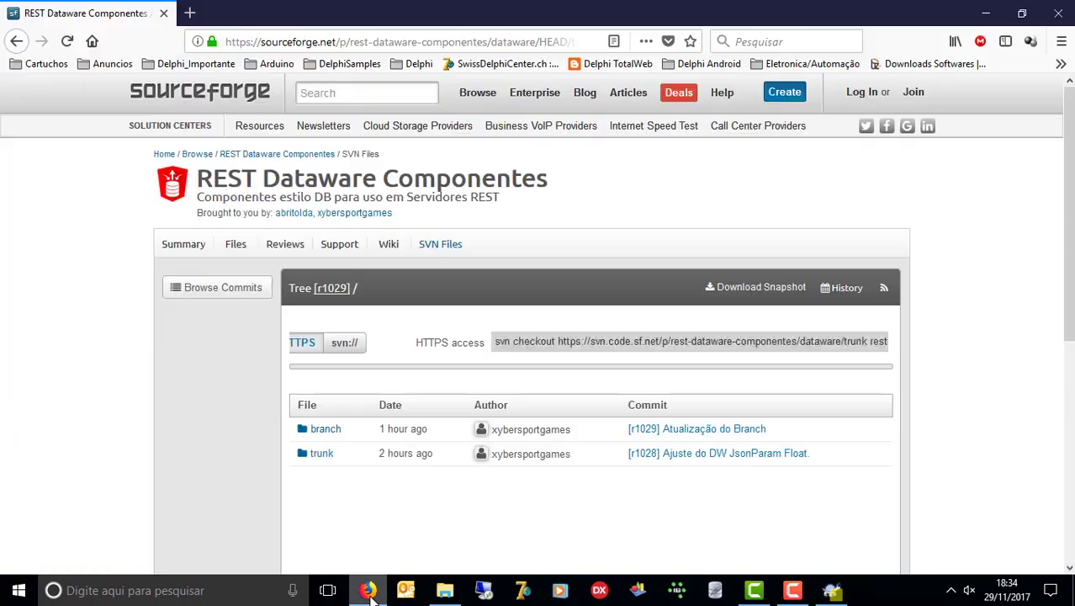
pyautogui.click(591, 341)
pyautogui.click(557, 341)
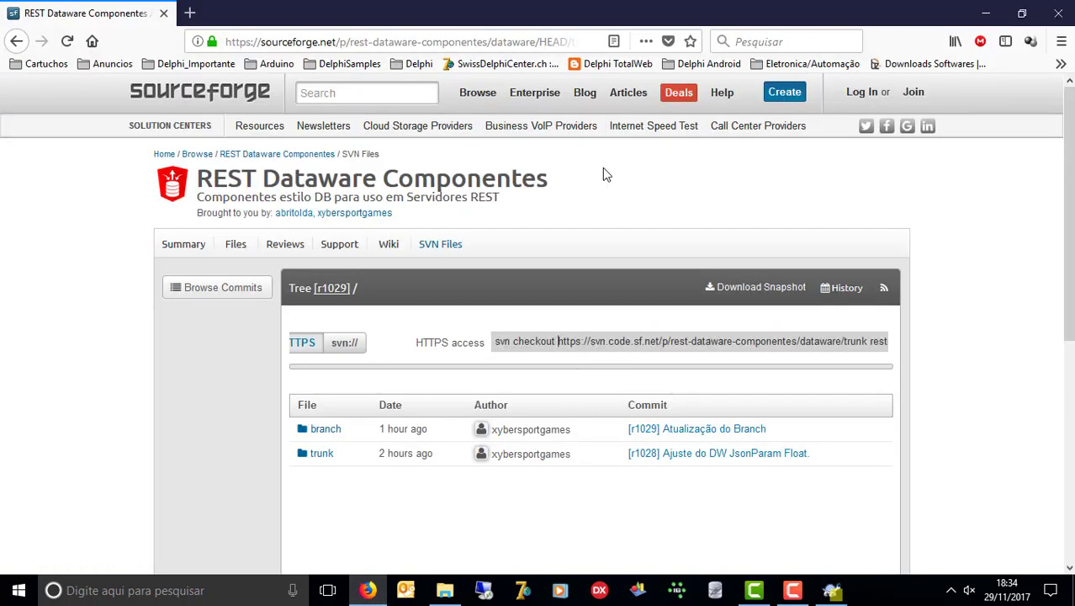
pyautogui.hotkey('shift', 'Right')
pyautogui.hotkey('shift', 'Right')
pyautogui.hotkey('shift', 'Right')
pyautogui.hotkey('shift', 'Right')
pyautogui.hotkey('shift', 'Right')
pyautogui.hotkey('shift', 'Right')
pyautogui.hotkey('shift', 'Right')
pyautogui.hotkey('shift', 'Right')
pyautogui.hotkey('shift', 'Right')
pyautogui.hotkey('shift', 'Right')
pyautogui.hotkey('shift', 'Right')
pyautogui.hotkey('shift', 'Right')
pyautogui.hotkey('shift', 'Right')
pyautogui.hotkey('shift', 'Right')
pyautogui.hotkey('shift', 'Right')
pyautogui.hotkey('shift', 'Right')
pyautogui.hotkey('shift', 'Right')
pyautogui.hotkey('shift', 'Right')
pyautogui.hotkey('shift', 'Right')
pyautogui.hotkey('shift', 'Right')
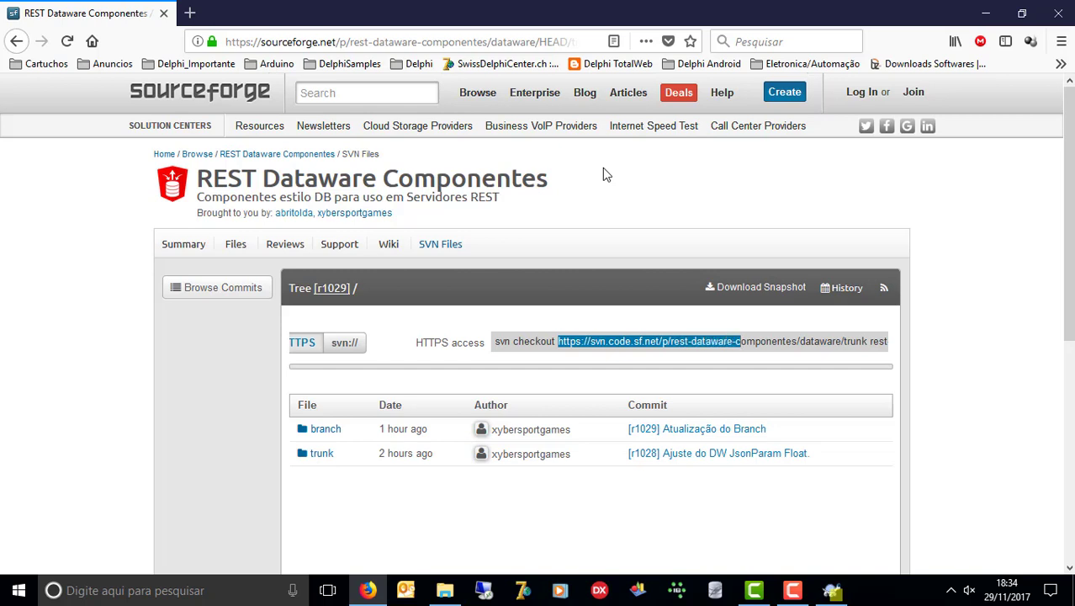
pyautogui.hotkey('shift', 'Right')
pyautogui.hotkey('shift', 'Right')
pyautogui.hotkey('shift', 'Right')
pyautogui.hotkey('shift', 'Right')
pyautogui.hotkey('shift', 'Right')
pyautogui.hotkey('shift', 'Right')
pyautogui.hotkey('shift', 'Right')
pyautogui.hotkey('shift', 'Right')
pyautogui.hotkey('shift', 'Right')
pyautogui.hotkey('shift', 'Right')
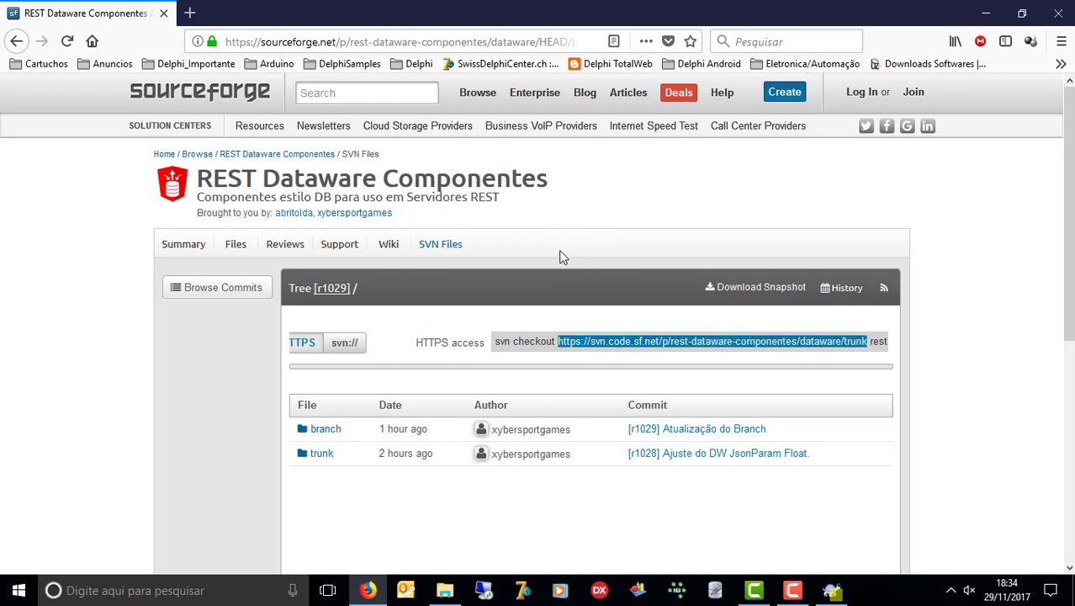
pyautogui.rightClick(604, 341)
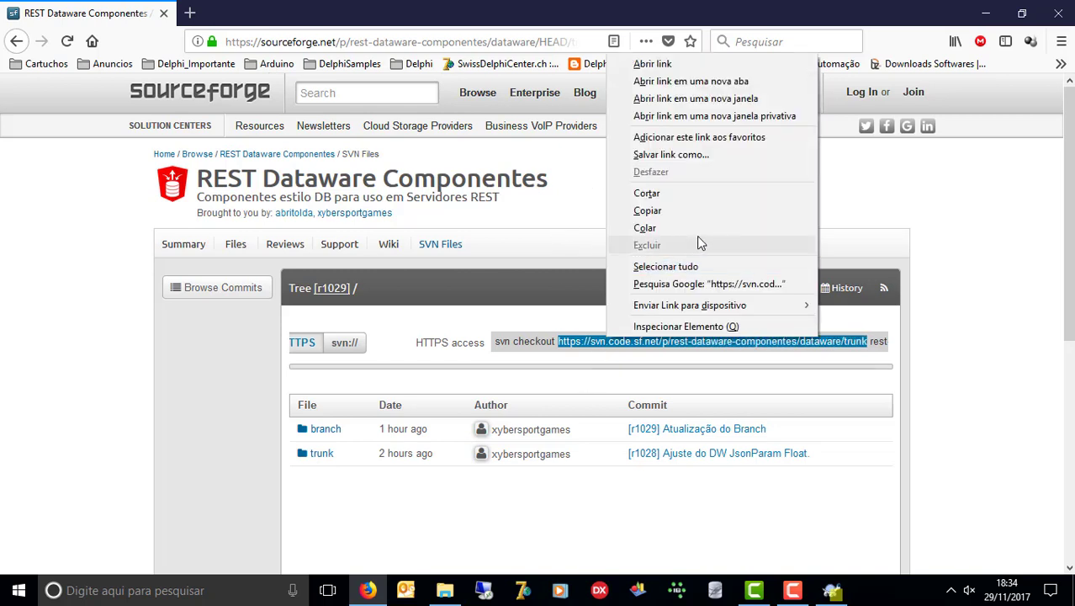
pyautogui.click(709, 214)
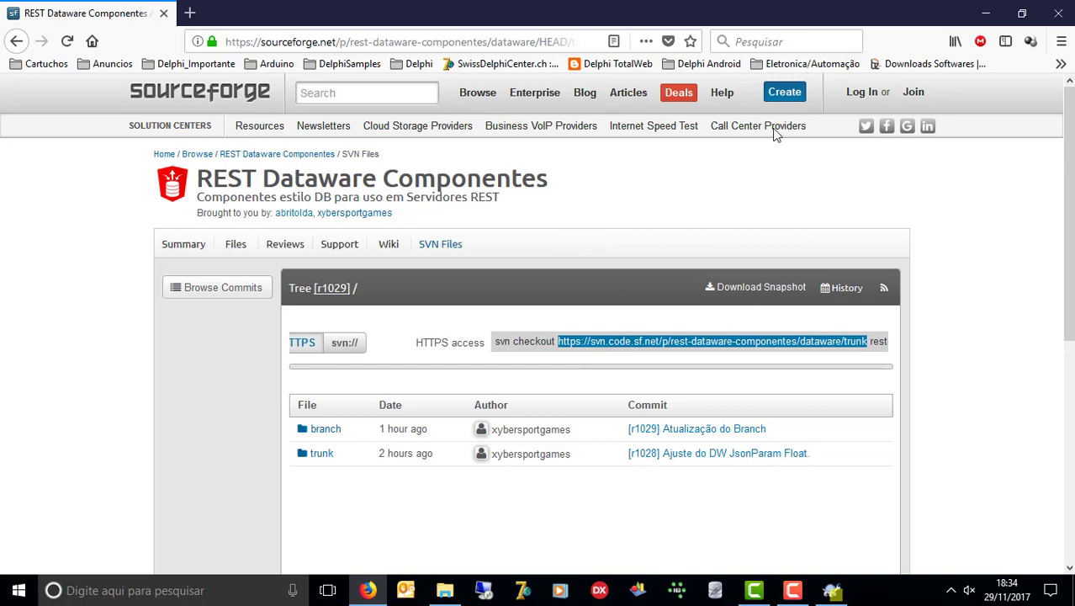
pyautogui.click(985, 13)
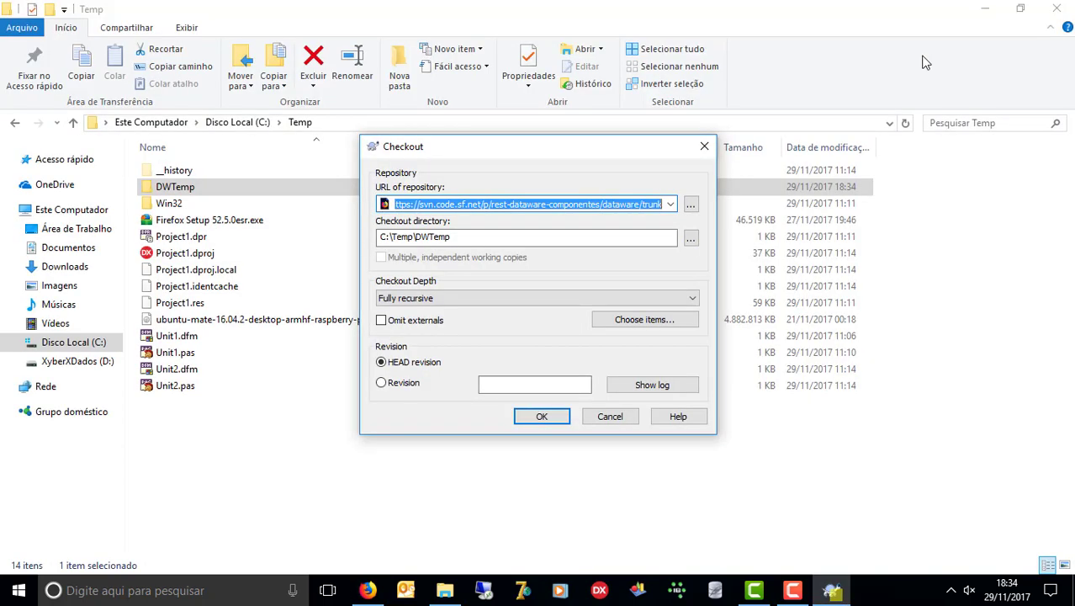
# - Run the fully recursive HEAD checkout of the trunk into C:\Temp\DWTemp, then cancel the transfer and dismiss its log
pyautogui.click(555, 418)
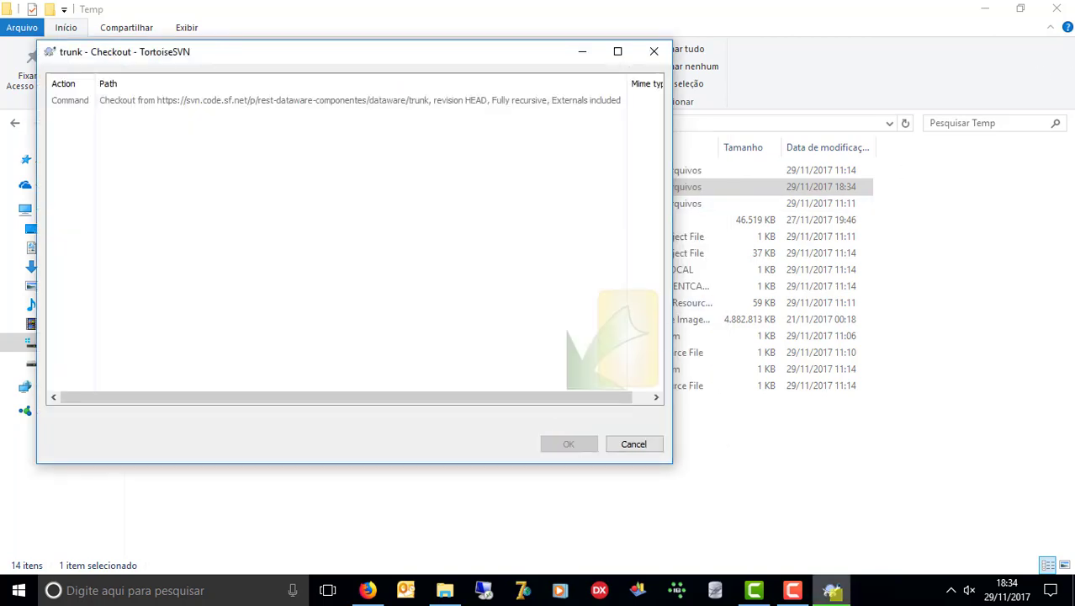
pyautogui.click(988, 10)
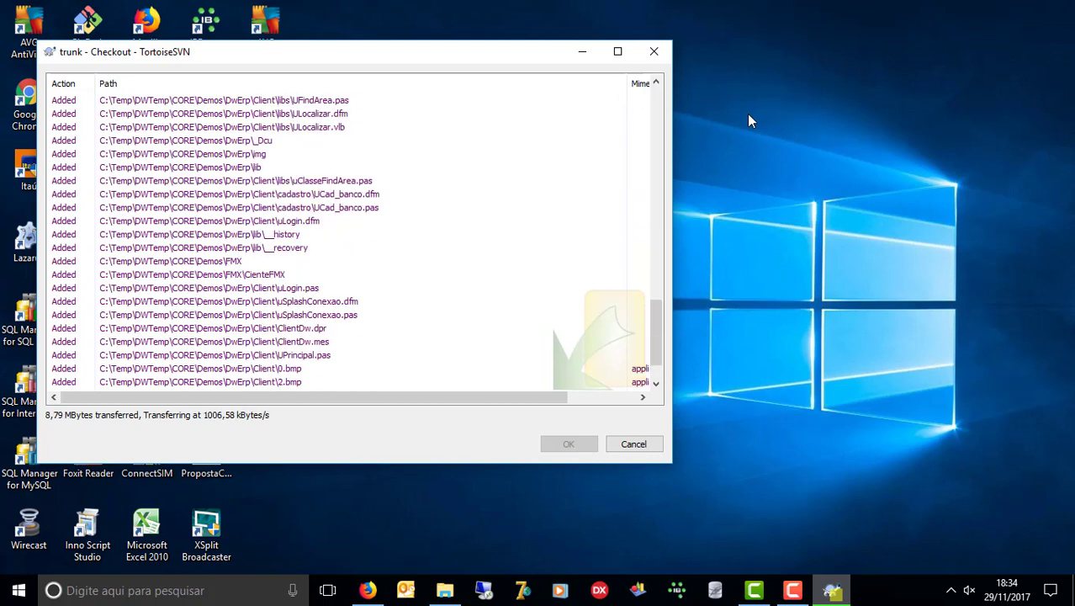
pyautogui.click(636, 444)
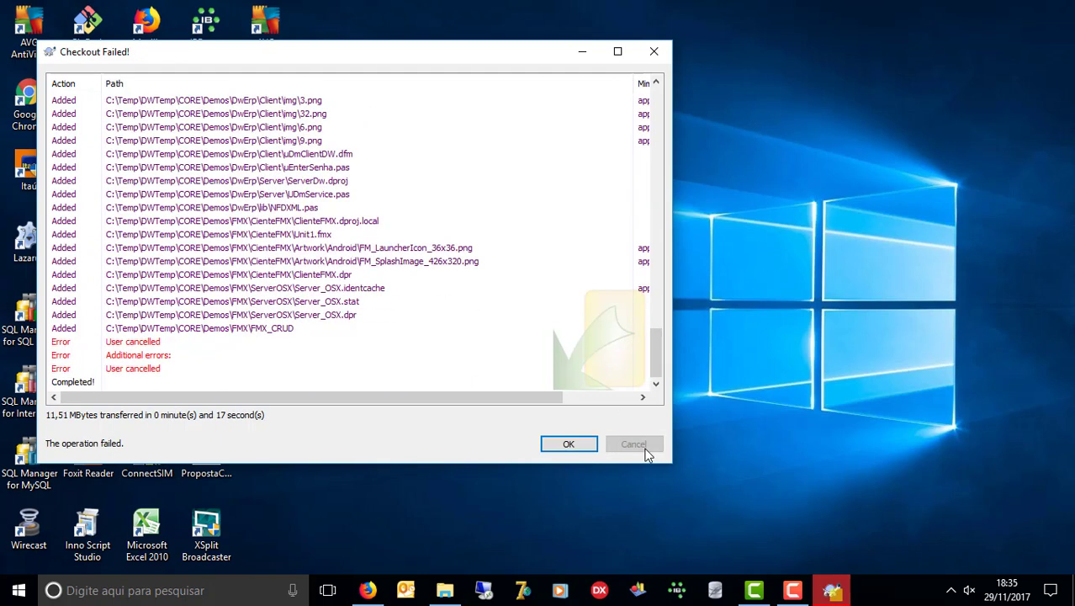
pyautogui.click(566, 447)
# - Return to the C:\Temp folder in File Explorer and permanently delete the DWTemp folder
pyautogui.click(445, 590)
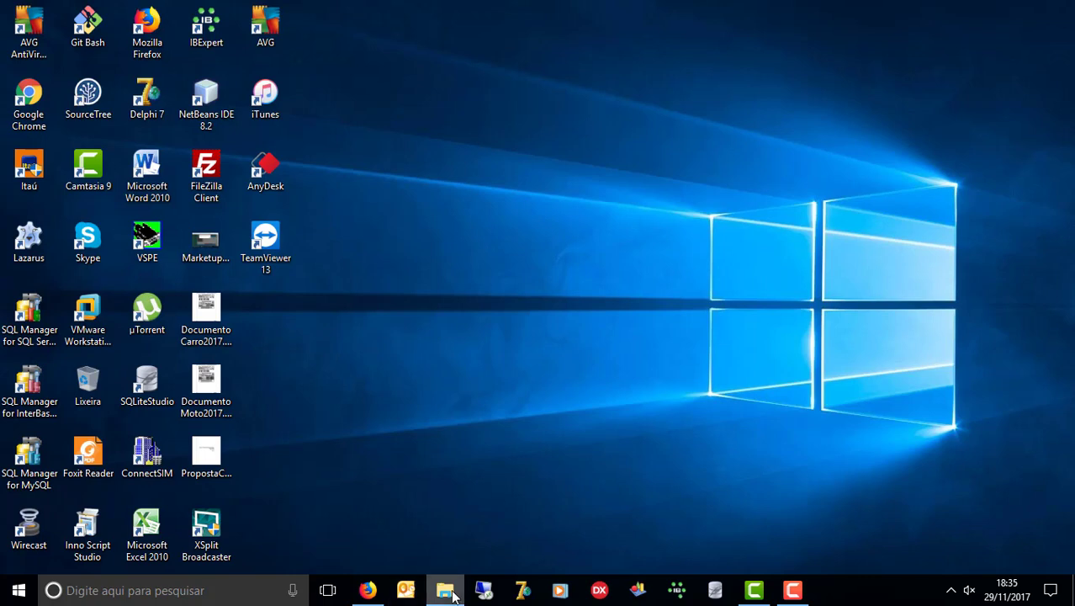
pyautogui.click(303, 446)
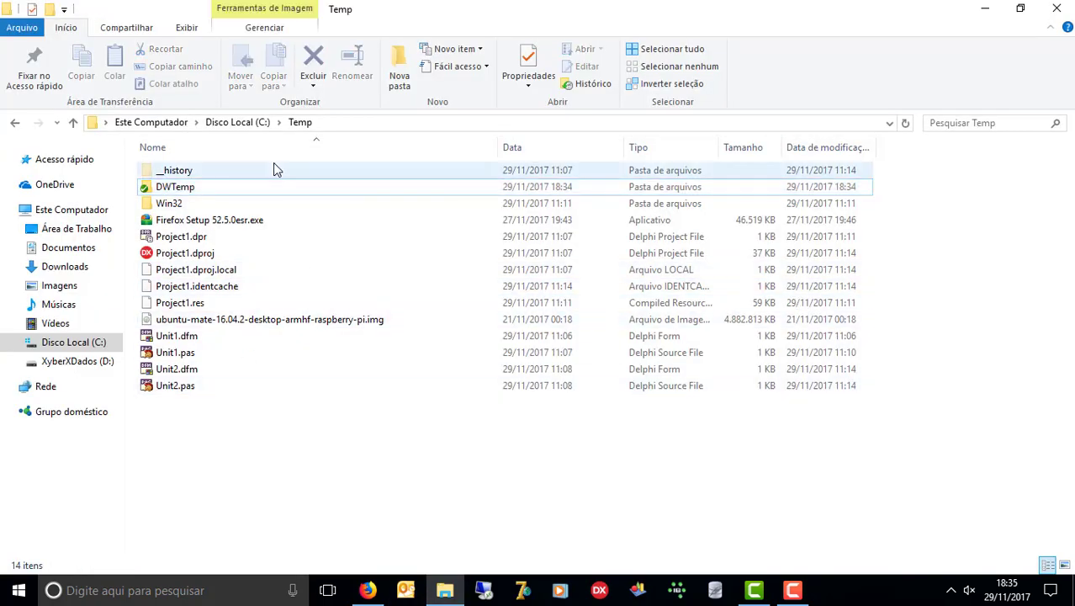
pyautogui.click(255, 191)
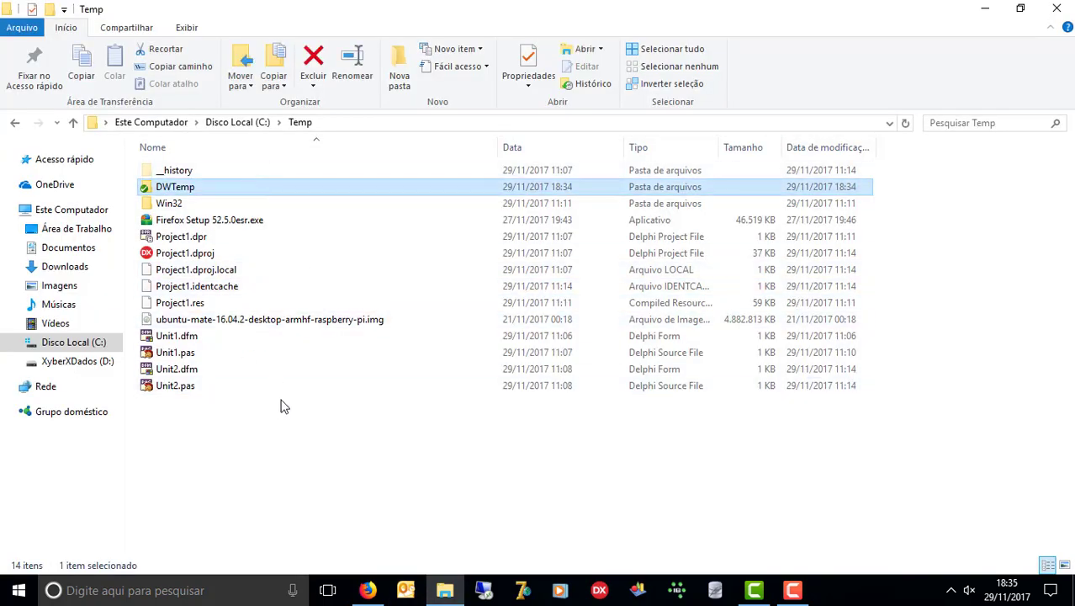
pyautogui.hotkey('shift', 'Delete')
pyautogui.press('Return')
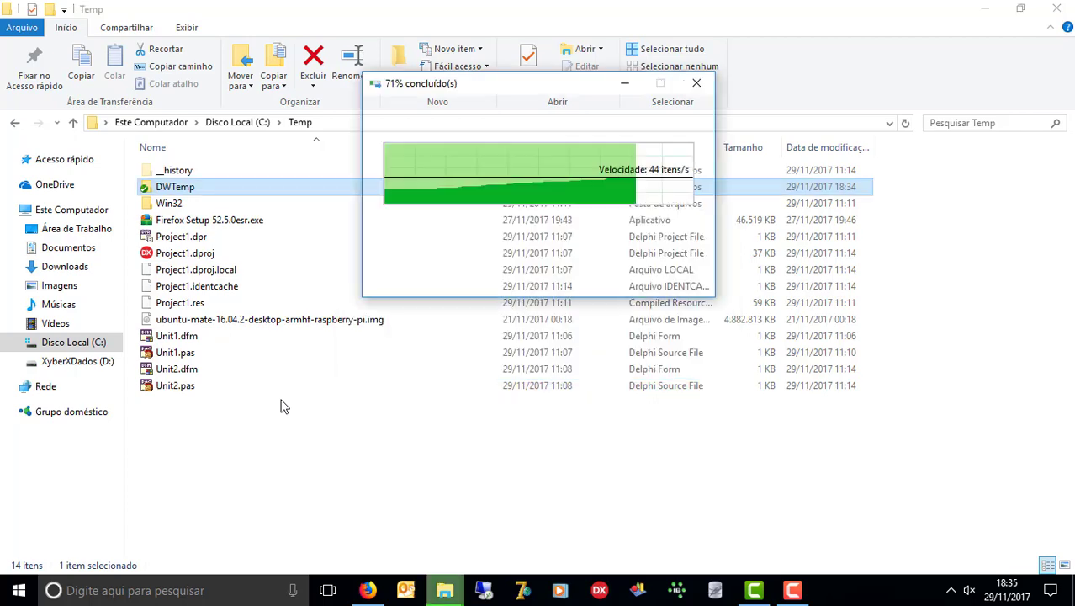
# - Permanently delete all remaining files and folders in C:\Temp and close File Explorer
pyautogui.press('Down')
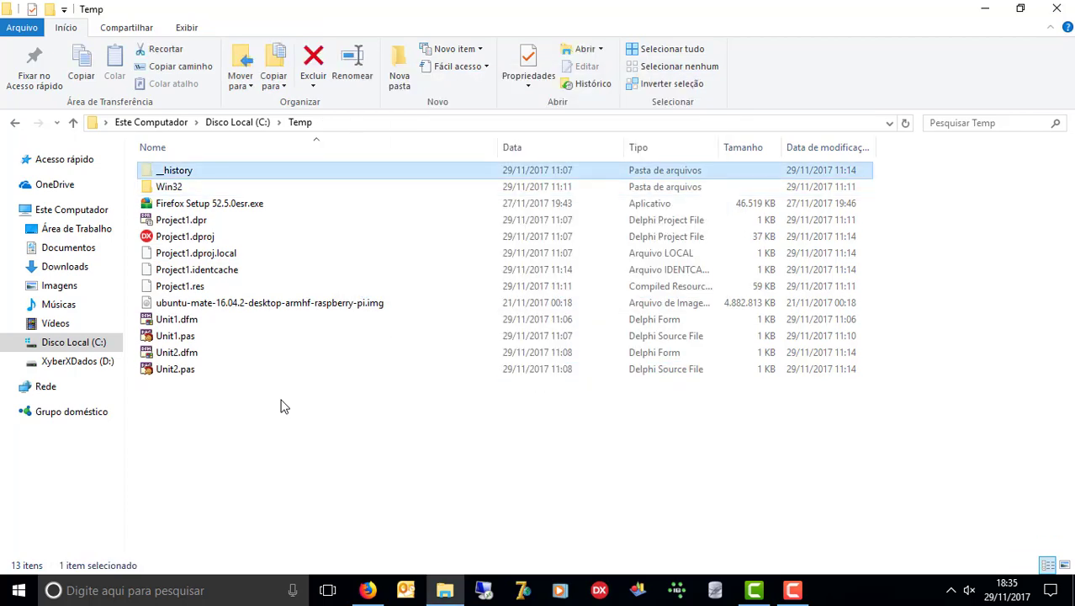
pyautogui.hotkey('shift', 'Down')
pyautogui.hotkey('shift', 'Down')
pyautogui.hotkey('shift', 'Down')
pyautogui.hotkey('shift', 'Down')
pyautogui.hotkey('shift', 'Down')
pyautogui.hotkey('shift', 'Down')
pyautogui.hotkey('shift', 'Down')
pyautogui.hotkey('shift', 'Down')
pyautogui.hotkey('shift', 'Down')
pyautogui.hotkey('shift', 'Down')
pyautogui.hotkey('shift', 'Down')
pyautogui.hotkey('shift', 'Down')
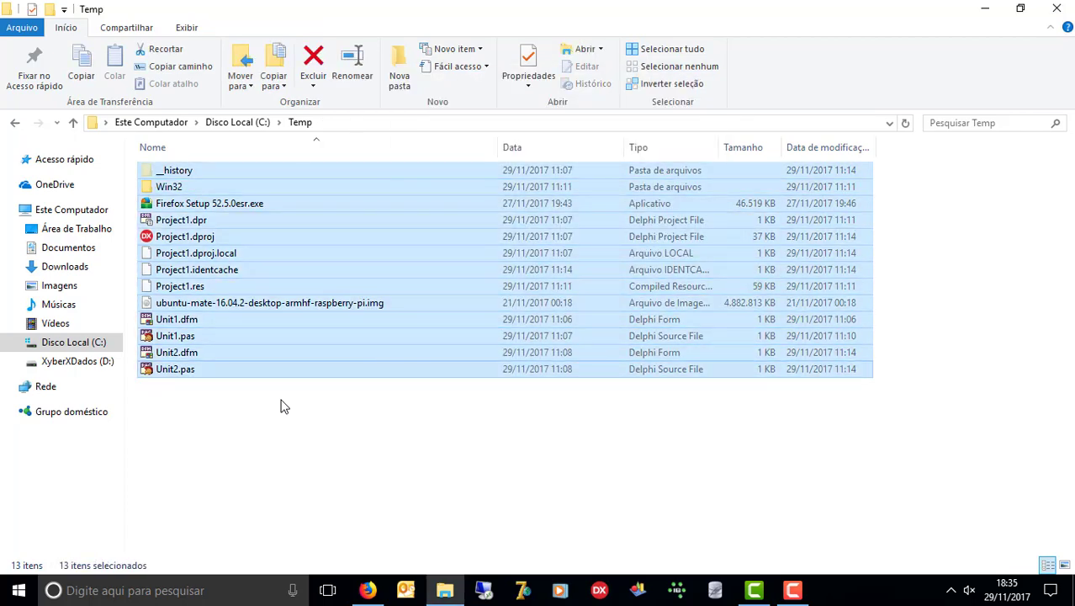
pyautogui.hotkey('shift', 'Delete')
pyautogui.press('Return')
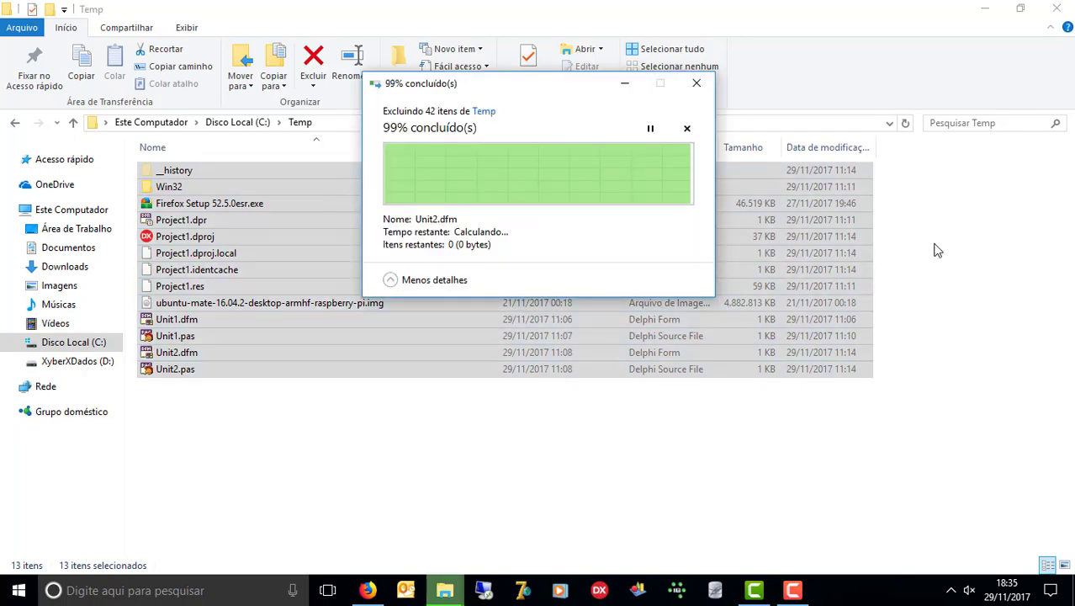
pyautogui.click(1057, 8)
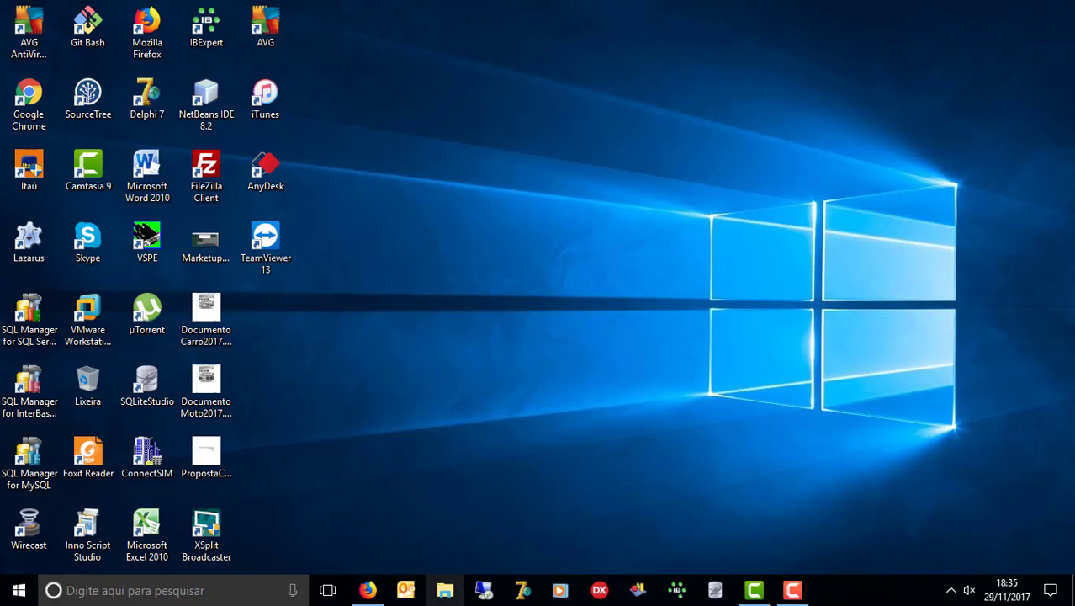
# - Open a new File Explorer window and go to the folder D:\Meus Dados\Projetos
pyautogui.click(444, 590)
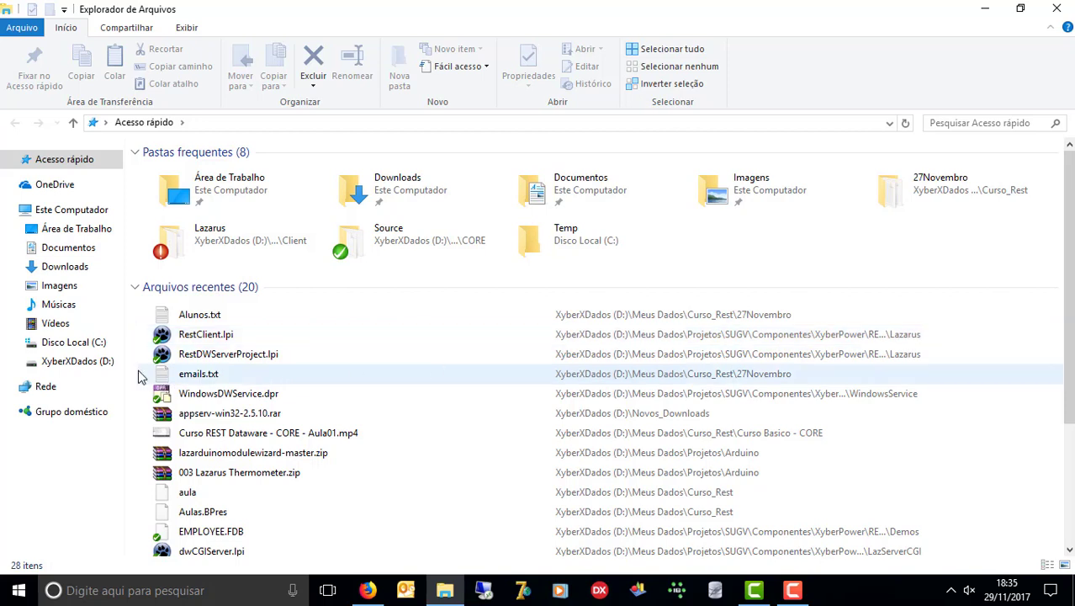
pyautogui.click(95, 367)
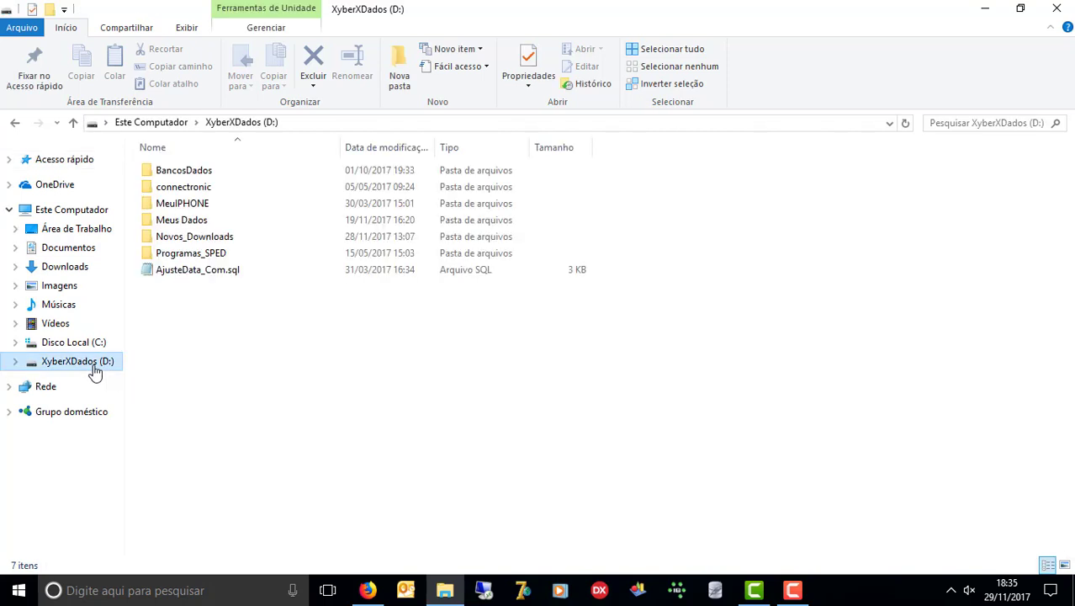
pyautogui.doubleClick(264, 220)
pyautogui.doubleClick(223, 369)
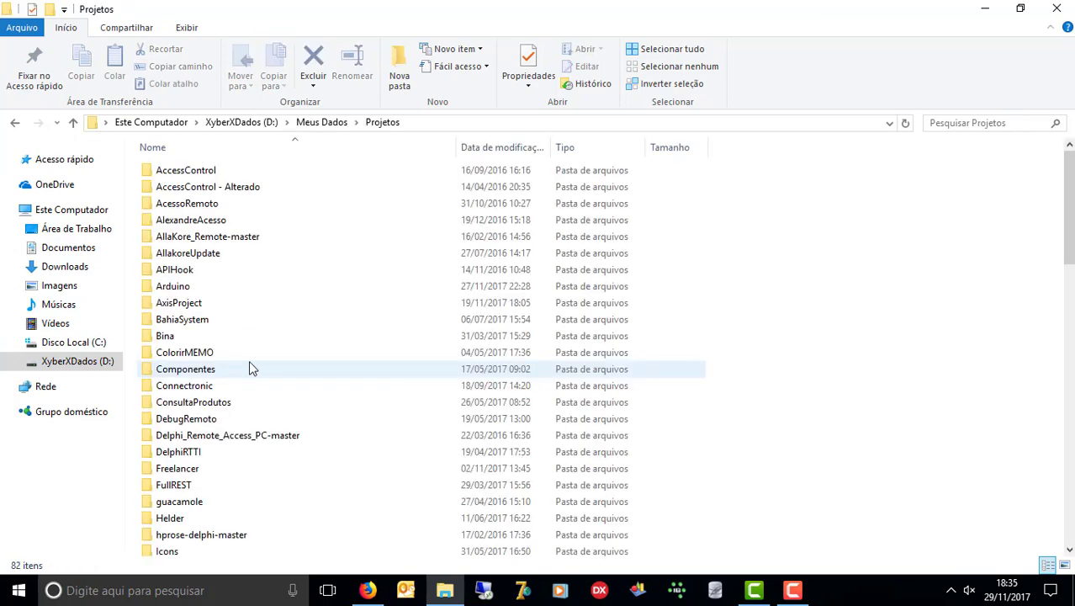
pyautogui.doubleClick(249, 363)
pyautogui.click(256, 357)
pyautogui.press('Up')
pyautogui.press('Up')
pyautogui.press('Up')
pyautogui.press('Up')
pyautogui.press('Up')
pyautogui.press('Up')
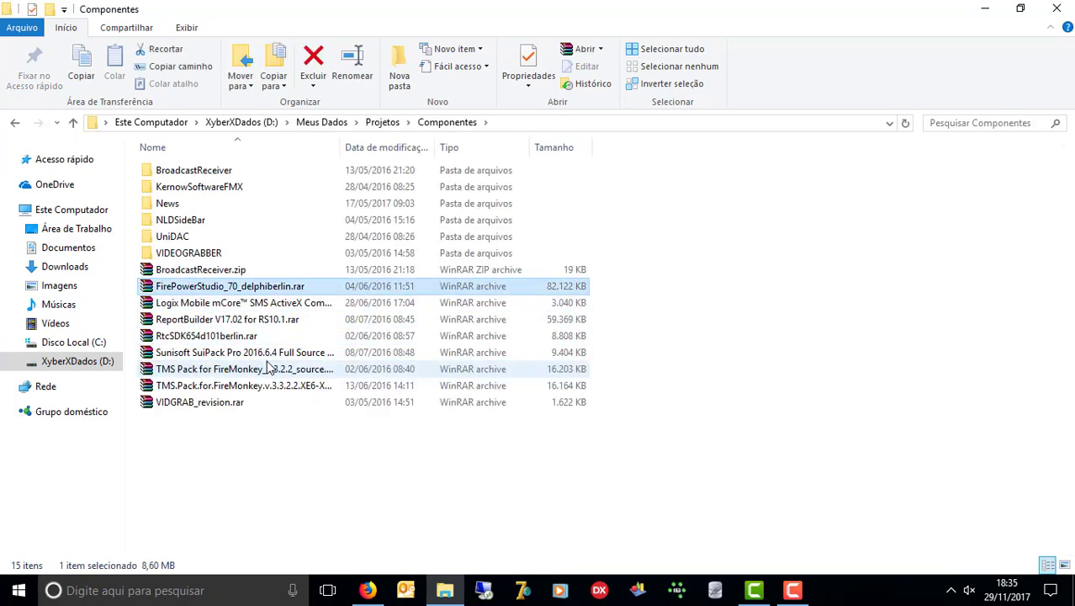
pyautogui.click(382, 122)
# - Go from Projetos through SUGV and Componentes to the XyberPower folder
pyautogui.click(234, 418)
pyautogui.press('s')
pyautogui.press('s')
pyautogui.press('s')
pyautogui.press('s')
pyautogui.press('s')
pyautogui.press('s')
pyautogui.press('s')
pyautogui.press('s')
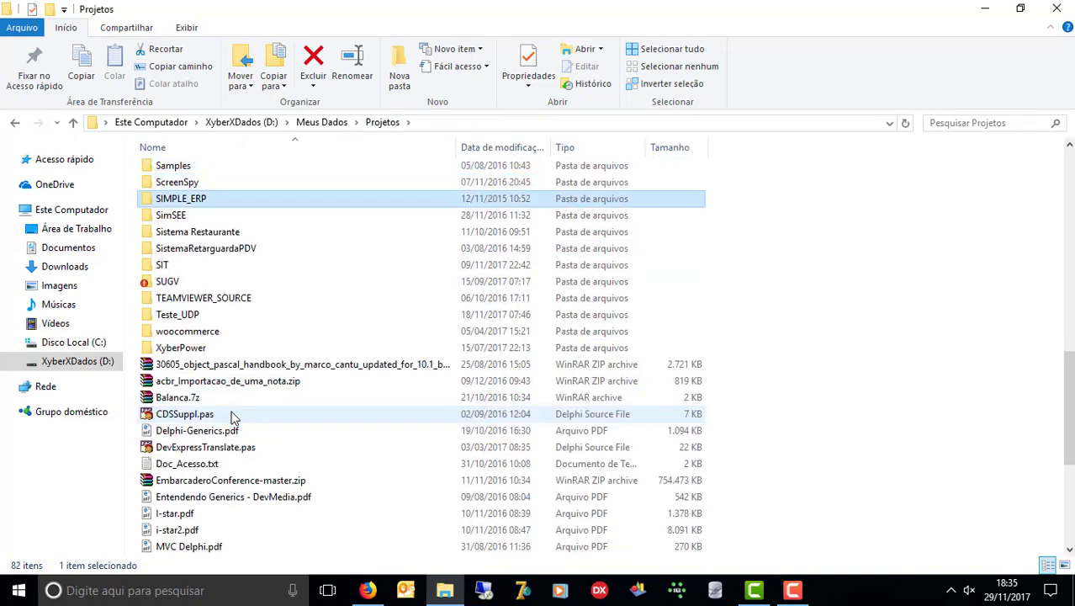
pyautogui.press('Return')
pyautogui.press('Down')
pyautogui.press('Down')
pyautogui.press('Down')
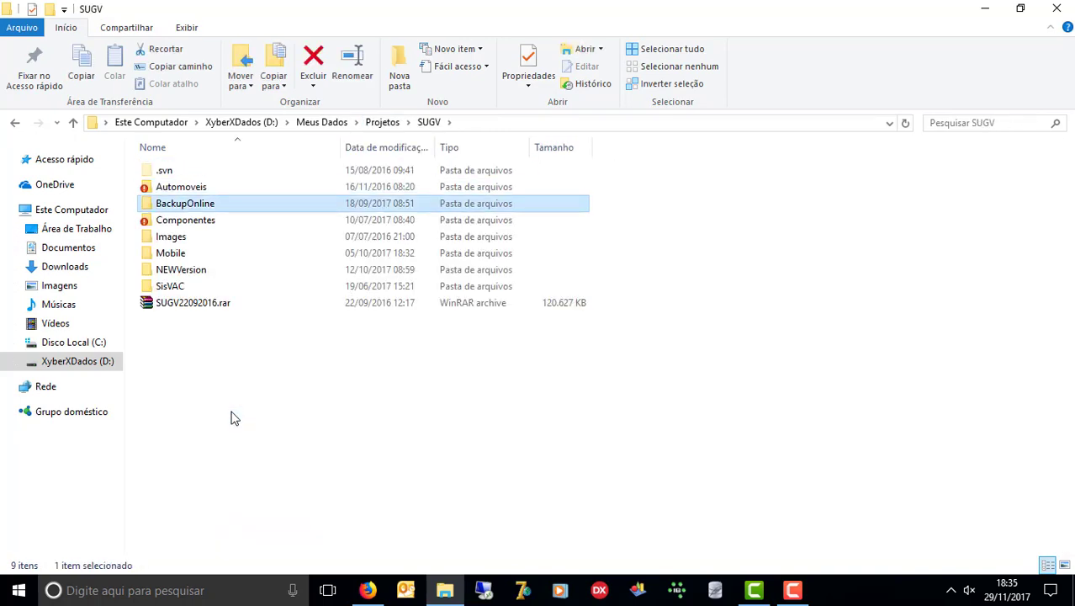
pyautogui.press('Return')
pyautogui.press('Down')
pyautogui.press('x')
pyautogui.press('Return')
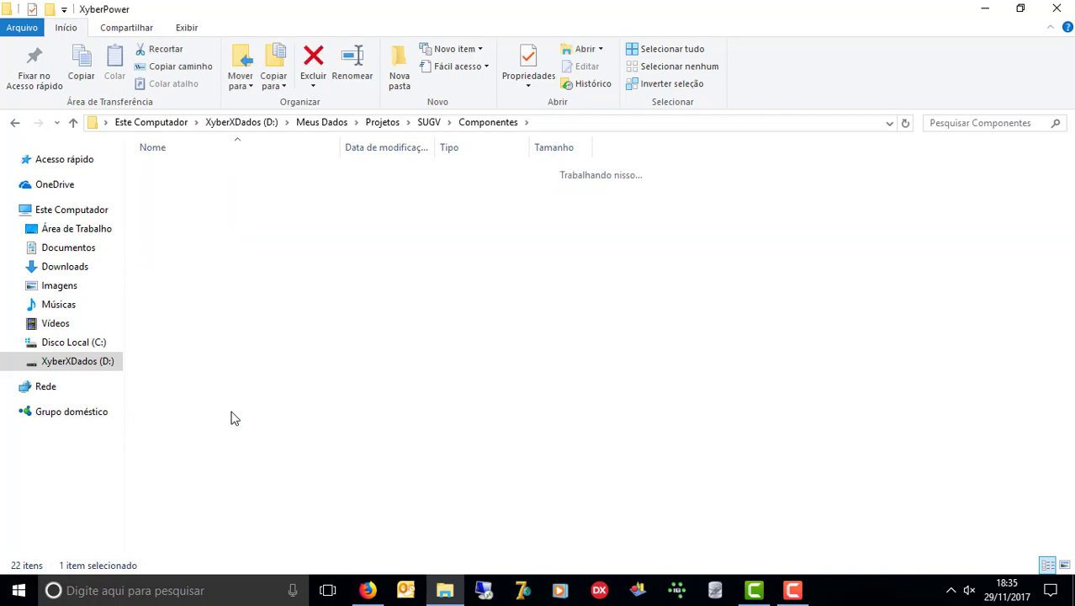
# - Find the REST_Controls folder within XyberPower and open it, leaving its name unchanged
pyautogui.press('l')
pyautogui.press('l')
pyautogui.press('r')
pyautogui.press('e')
pyautogui.press('s')
pyautogui.press('t')
pyautogui.press('e')
pyautogui.press('Up')
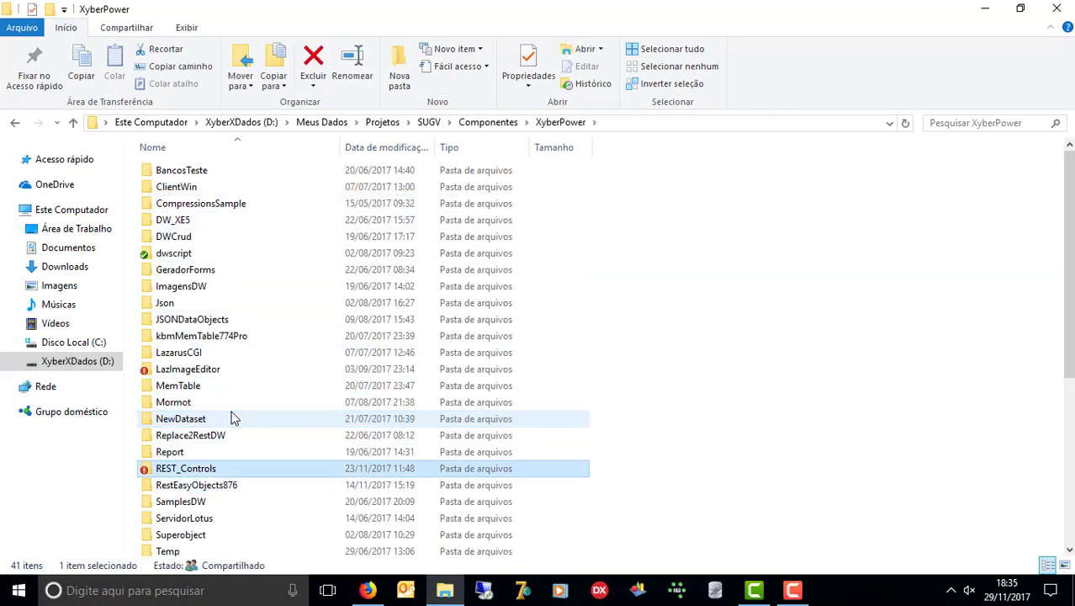
pyautogui.press('F2')
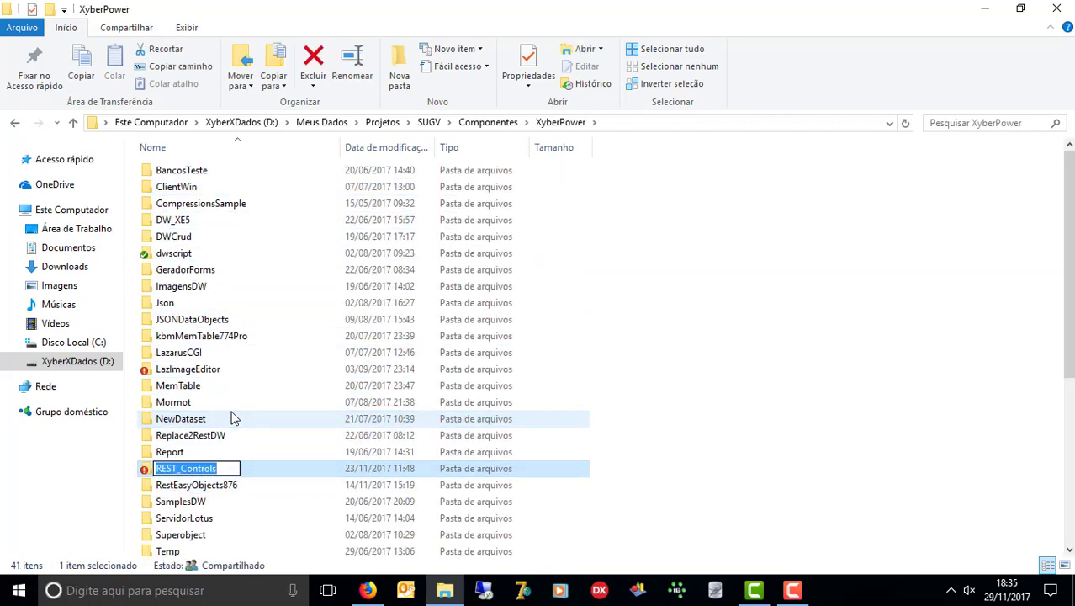
pyautogui.press('Escape')
pyautogui.press('Return')
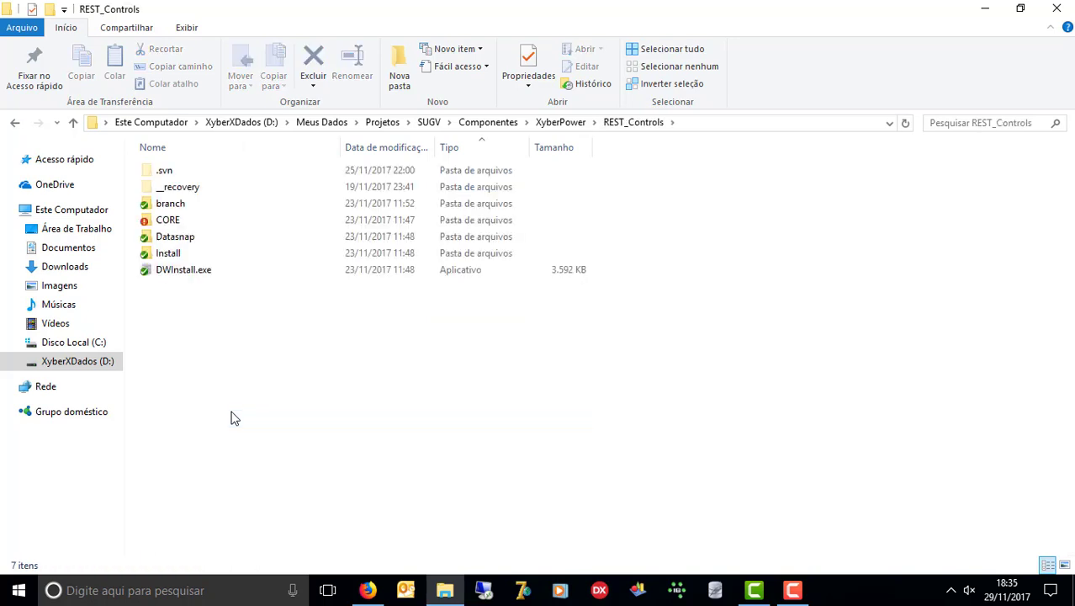
# - Highlight CORE, Datasnap, Install and DWInstall.exe to review the checked-out contents, then select only CORE
pyautogui.click(201, 220)
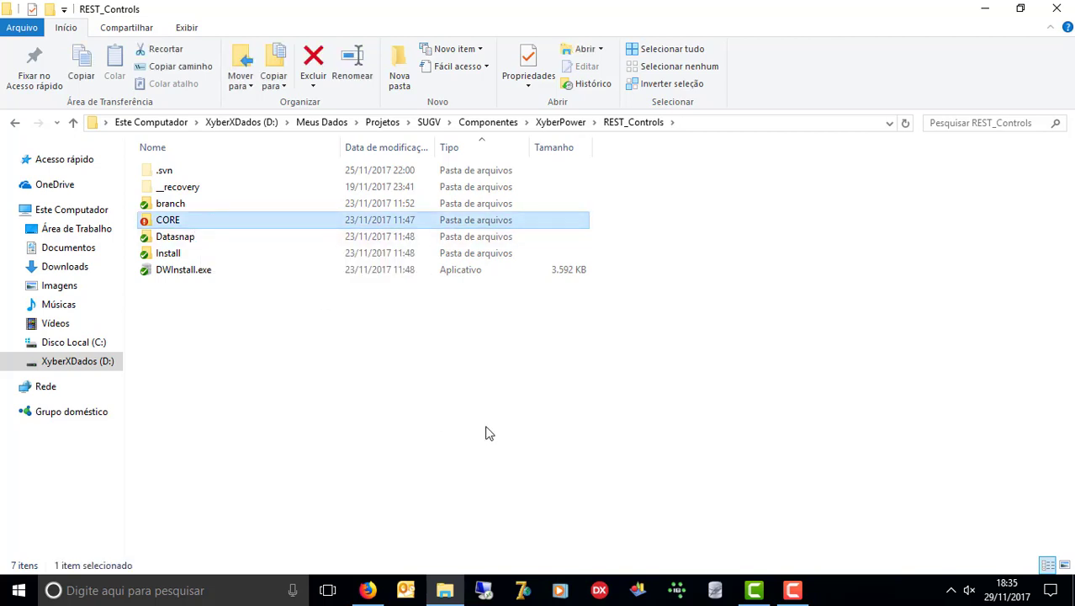
pyautogui.hotkey('shift', 'Down')
pyautogui.hotkey('shift', 'Down')
pyautogui.hotkey('shift', 'Down')
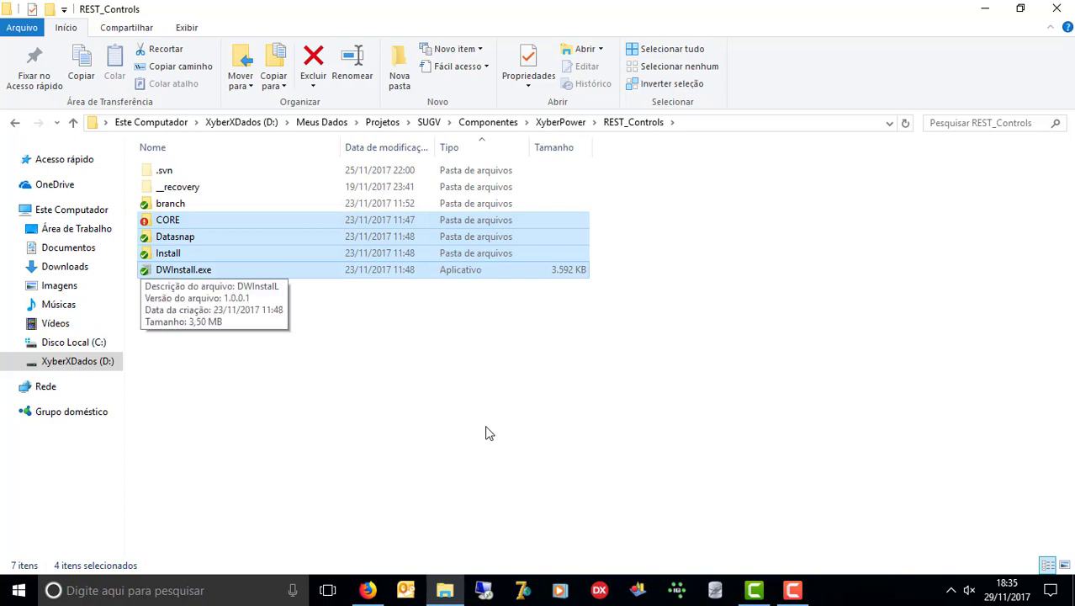
pyautogui.press('Up')
pyautogui.press('Up')
pyautogui.press('Up')
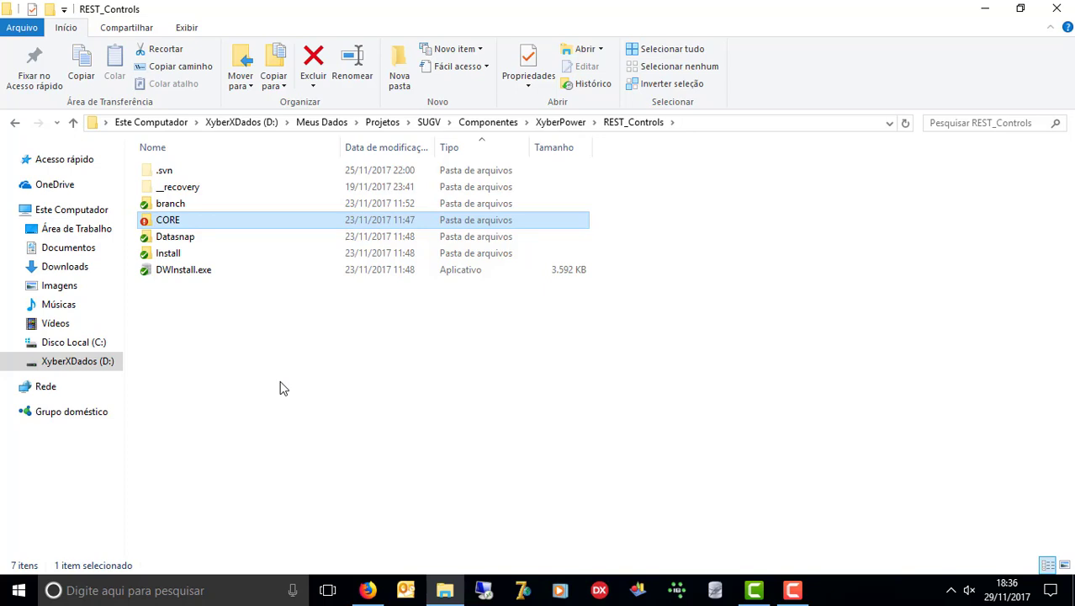
# - Launch the REST Dataware component installer DWInstall.exe from the REST_Controls folder
pyautogui.moveTo(207, 278)
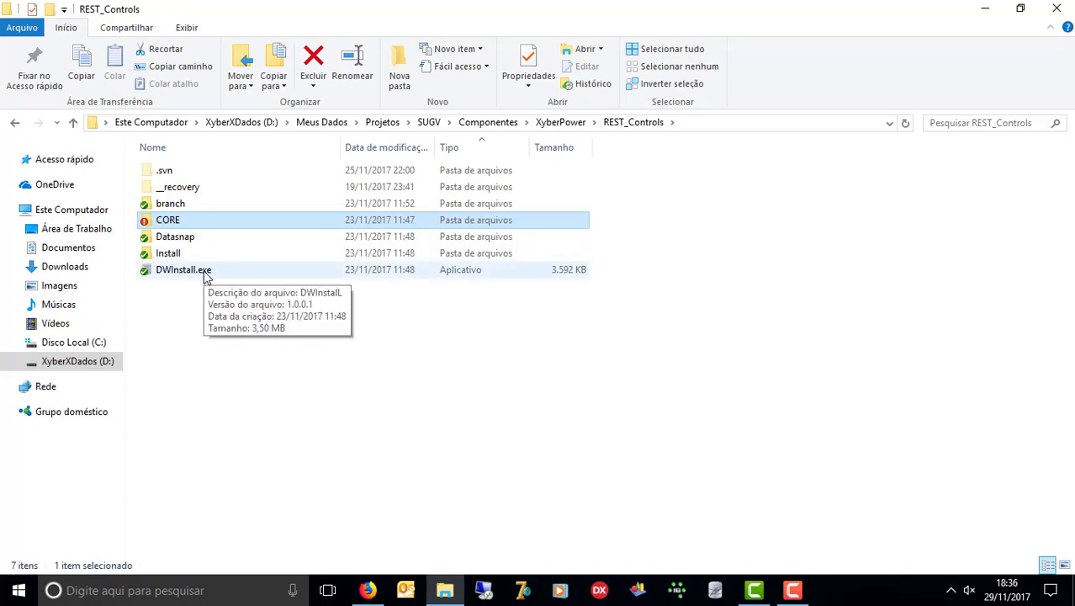
pyautogui.doubleClick(206, 271)
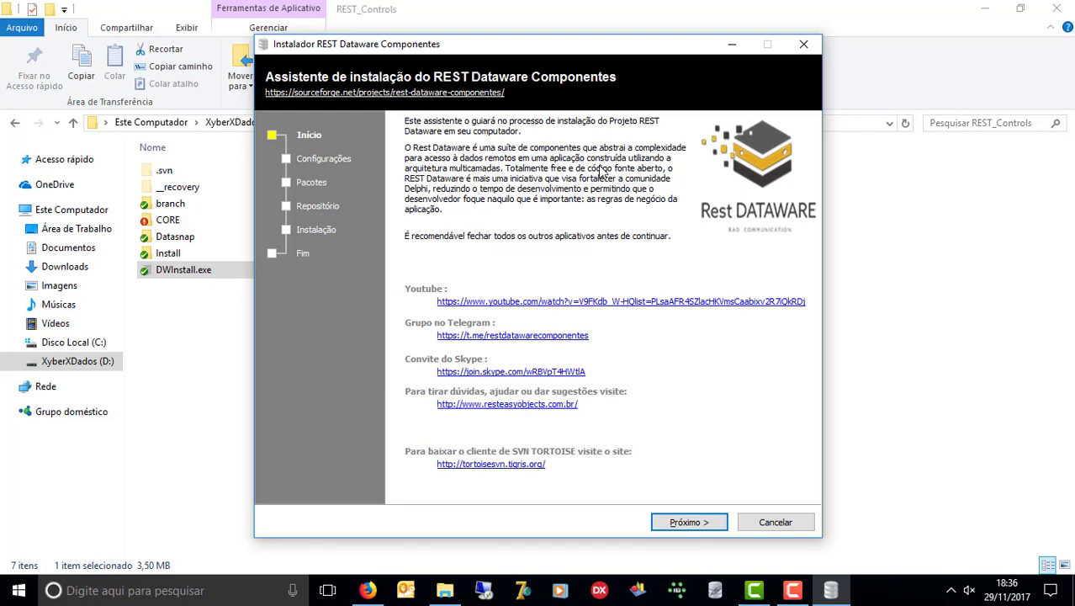
# - Close the installer and look through the Install subfolder's contents before returning to REST_Controls
pyautogui.click(804, 44)
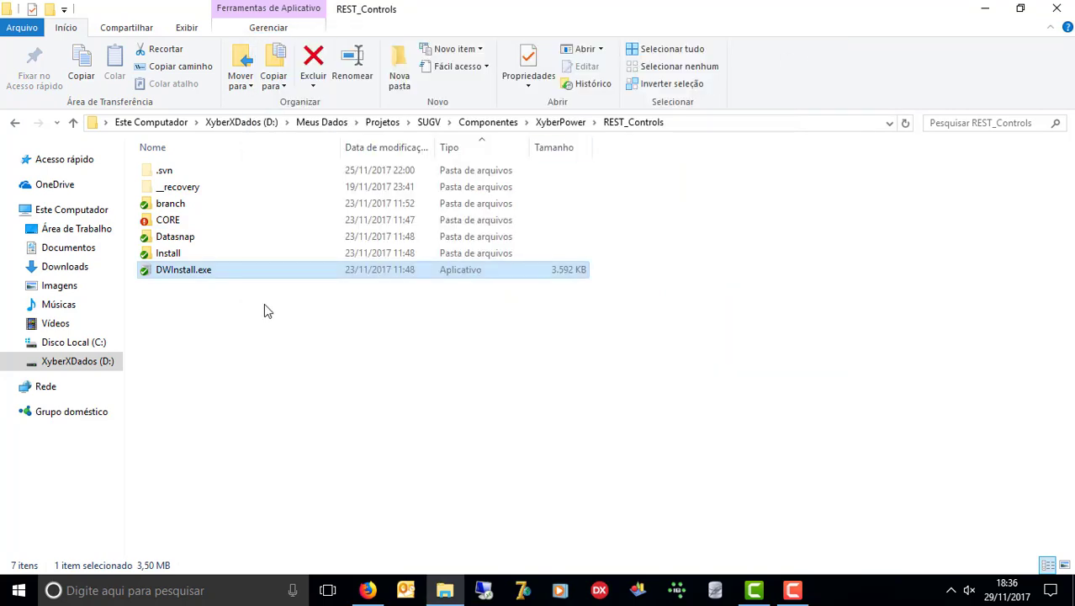
pyautogui.doubleClick(209, 253)
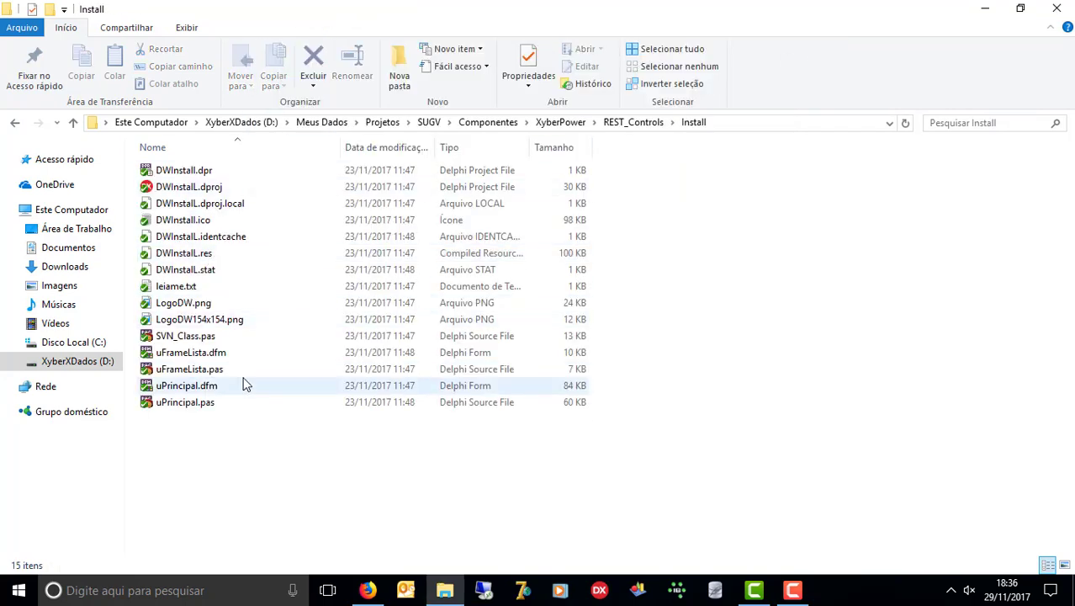
pyautogui.click(640, 123)
pyautogui.click(238, 324)
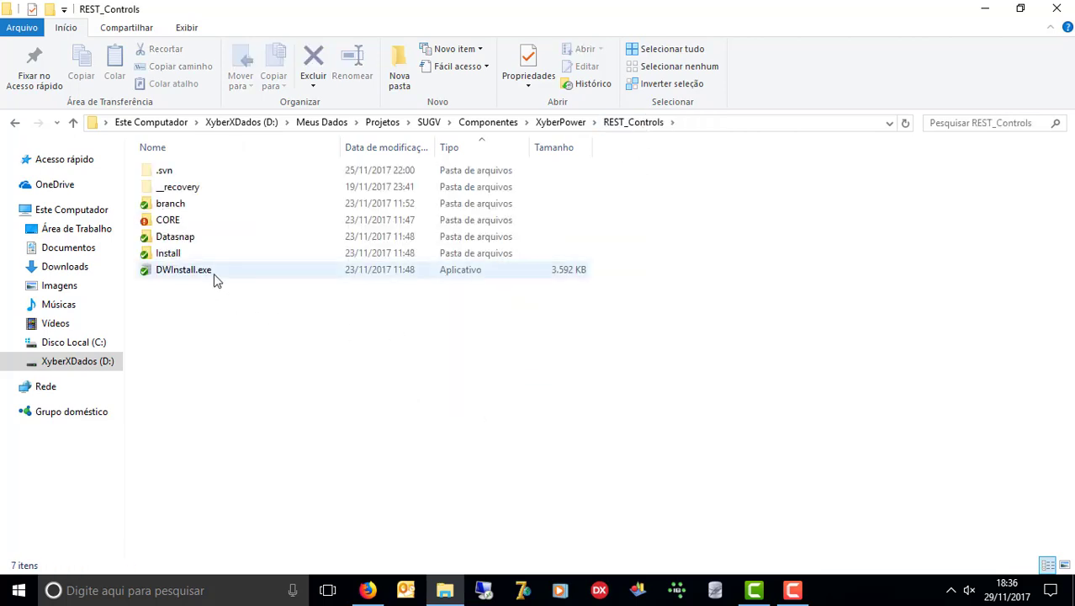
# - Launch DWInstall.exe again and select Delphi 7 and Delphi 10.1 Berlin as target versions, keeping Win32 as the platform
pyautogui.doubleClick(194, 271)
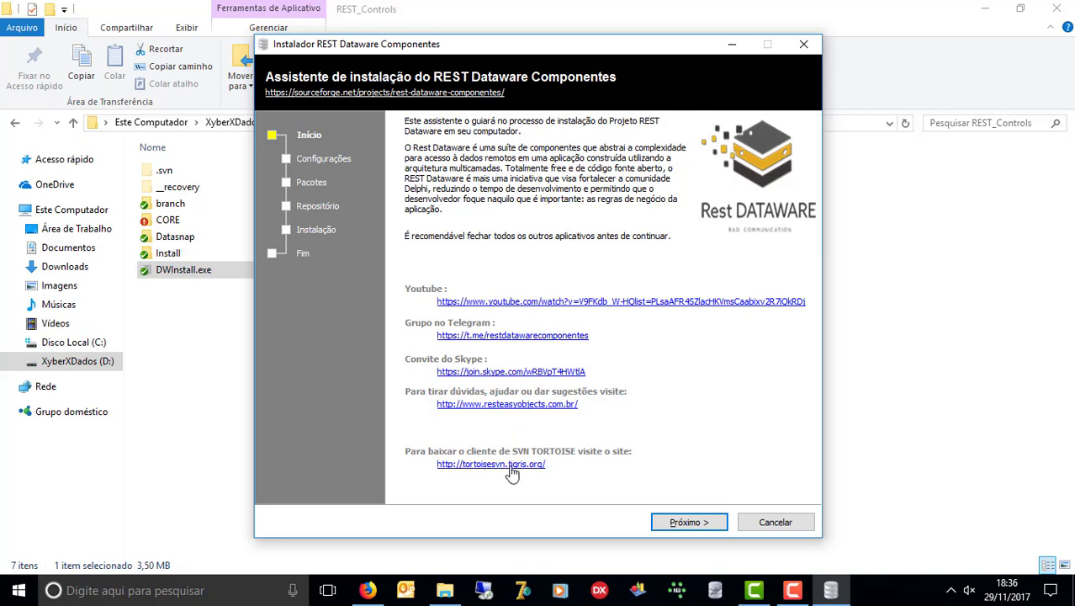
pyautogui.click(689, 523)
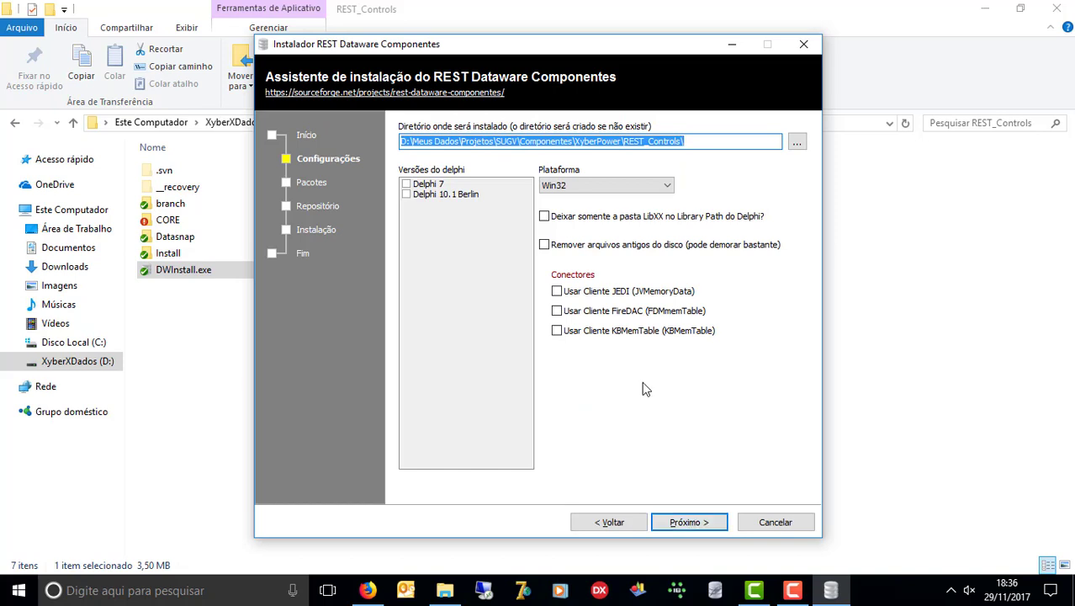
pyautogui.click(409, 185)
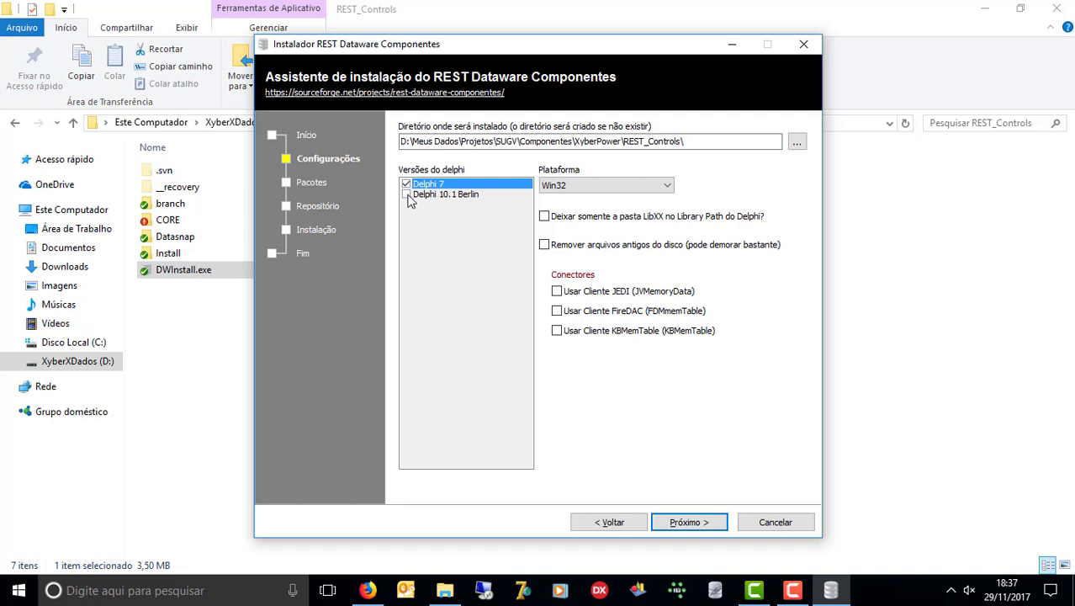
pyautogui.click(407, 196)
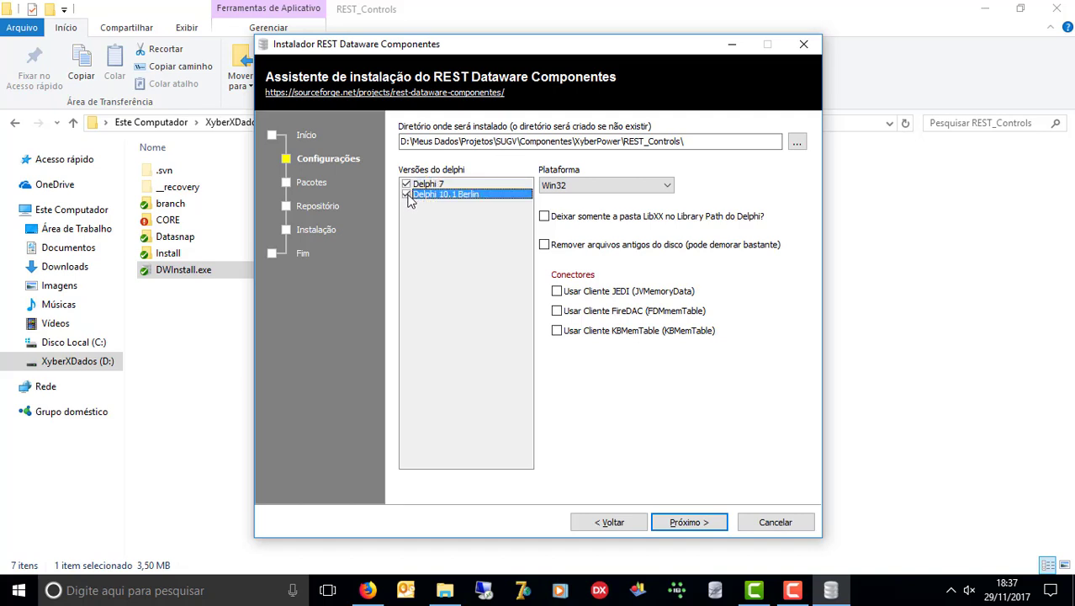
pyautogui.click(669, 186)
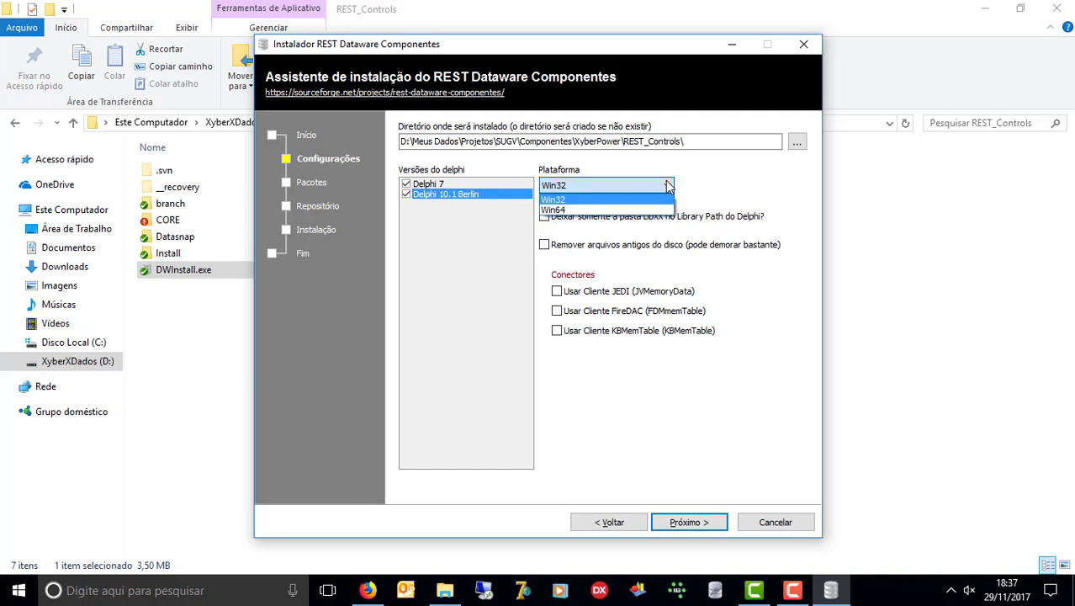
pyautogui.click(669, 186)
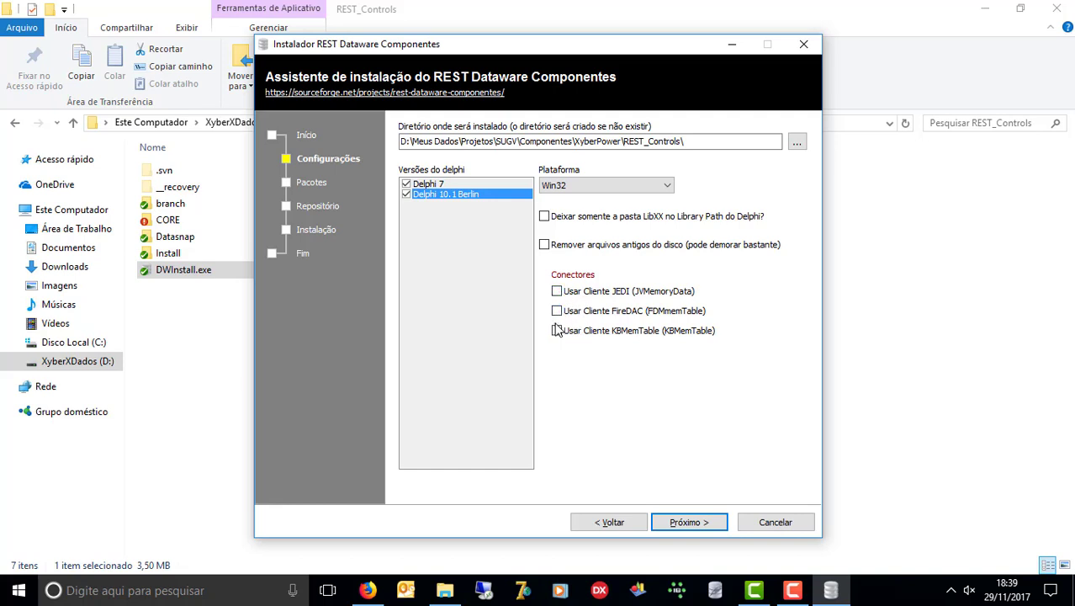
# - Enable the Usar Cliente FireDAC (FDMmemTable) connector and continue to the package selection
pyautogui.click(557, 311)
pyautogui.click(736, 140)
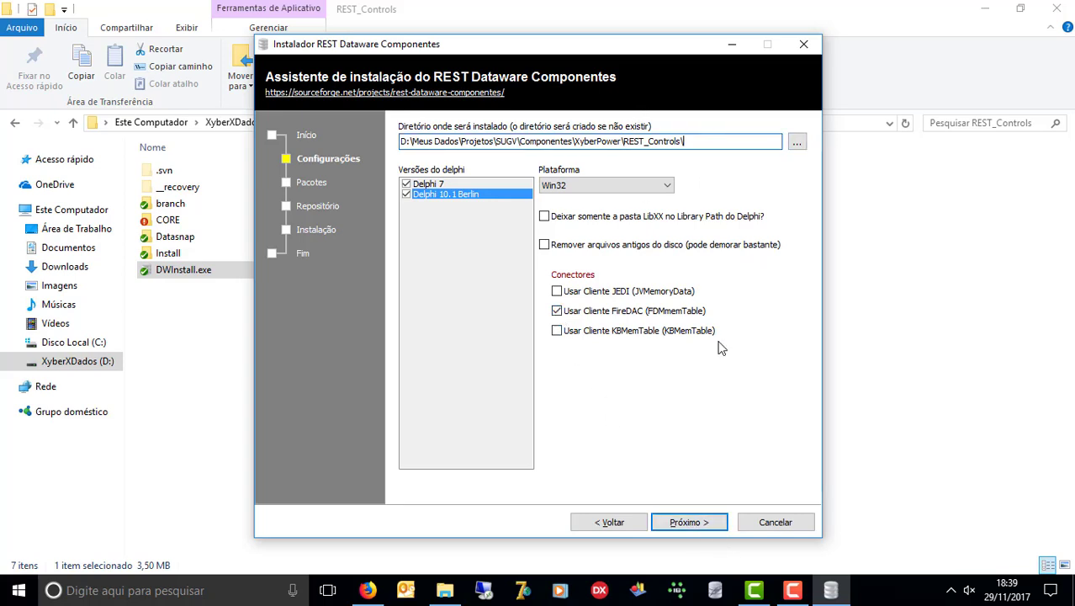
pyautogui.click(698, 528)
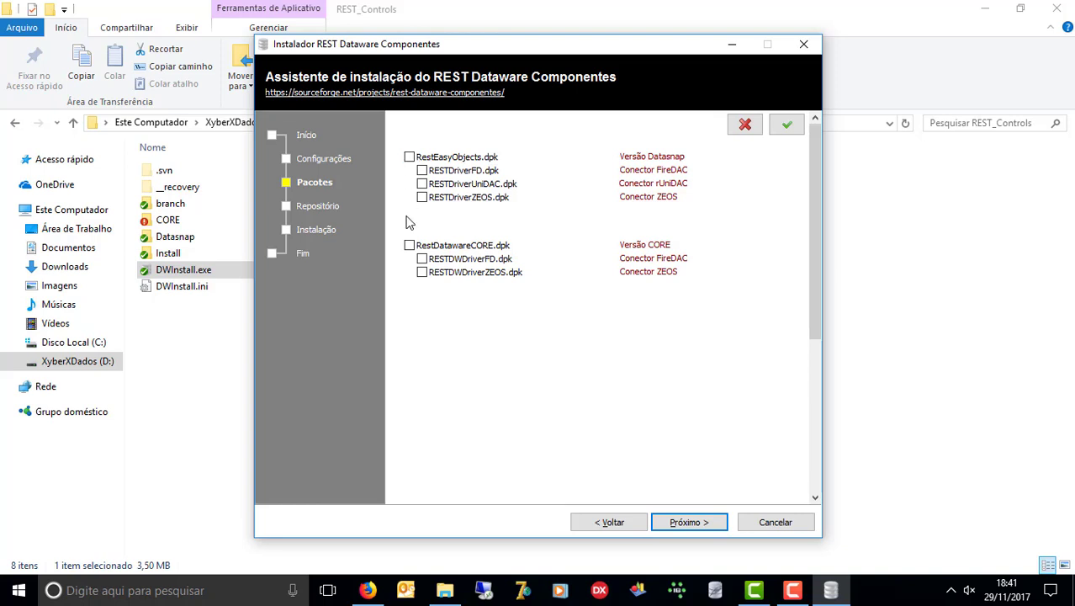
# - Mark the RestDatawareCORE.dpk package, toggle its FireDAC and ZEOS driver packages, and continue to the repository page
pyautogui.click(410, 246)
pyautogui.click(423, 259)
pyautogui.click(423, 260)
pyautogui.click(421, 273)
pyautogui.click(687, 521)
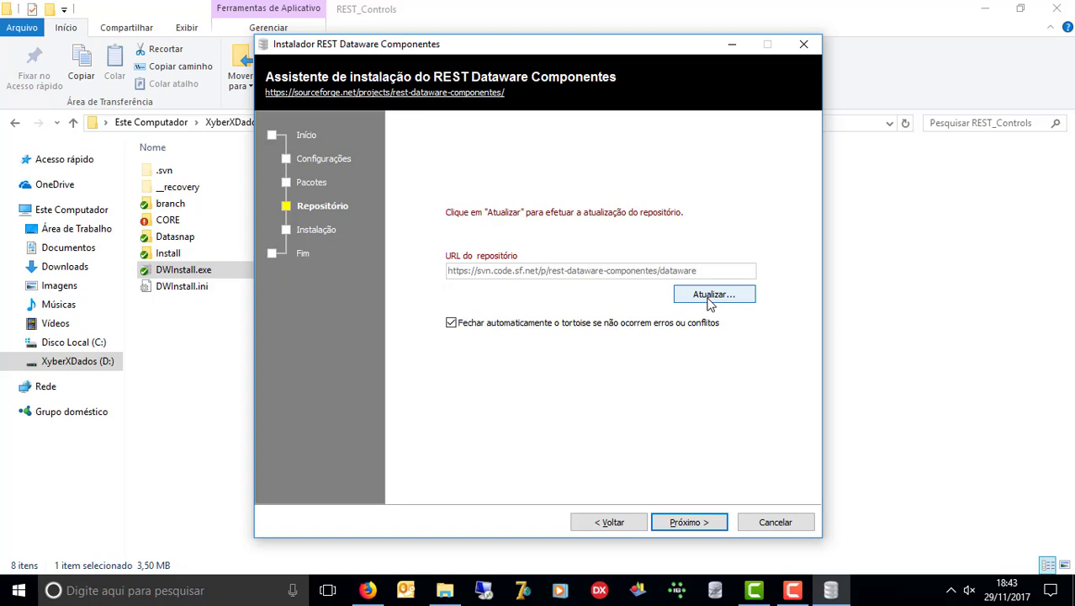
# - Continue past the repository update to the Instalação page, then cancel the installation and exit the installer
pyautogui.click(688, 523)
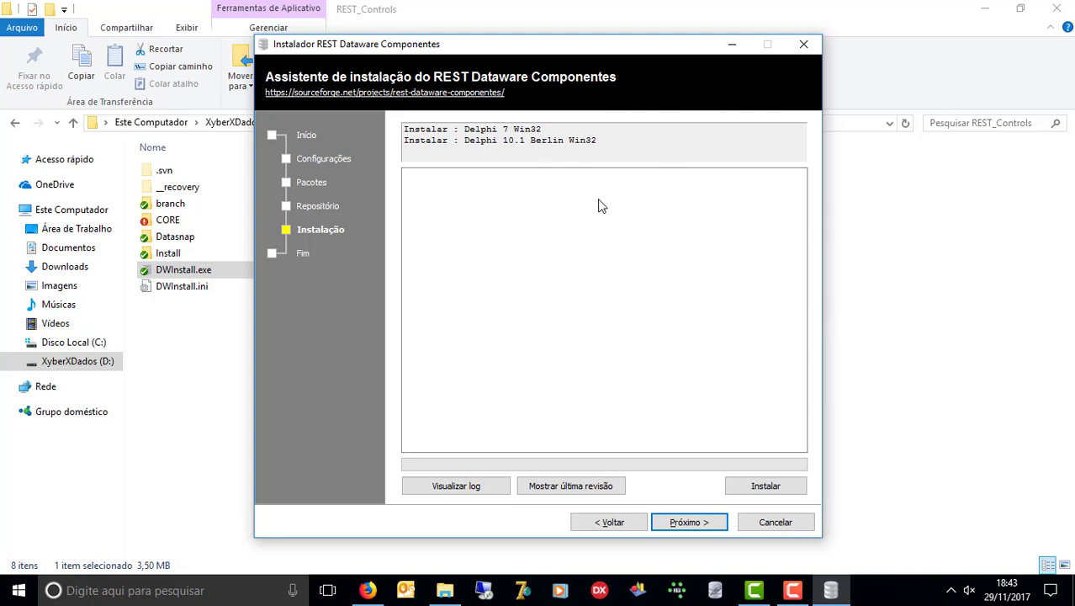
pyautogui.click(774, 525)
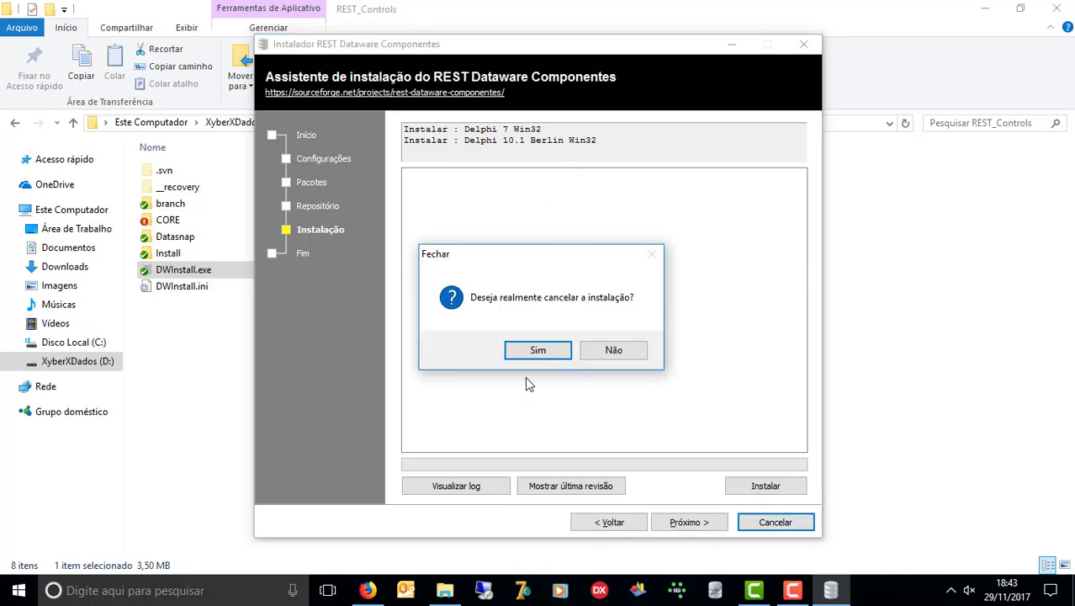
pyautogui.click(541, 356)
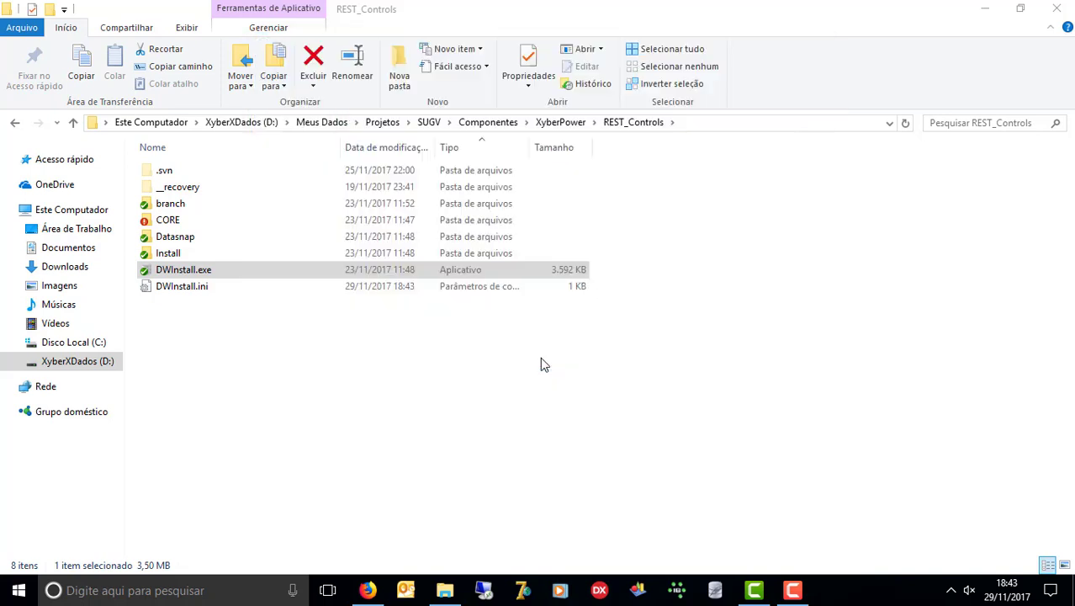
pyautogui.click(246, 384)
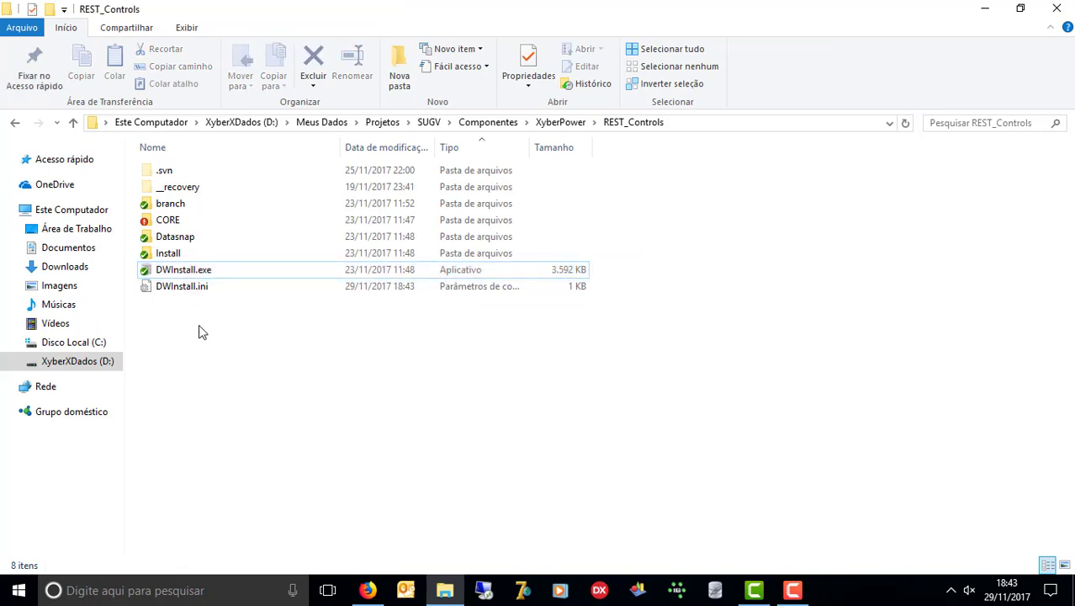
# - Open the HelpDW.chm manual from the CORE\Help folder to view its Introdução page, then close it
pyautogui.moveTo(181, 223)
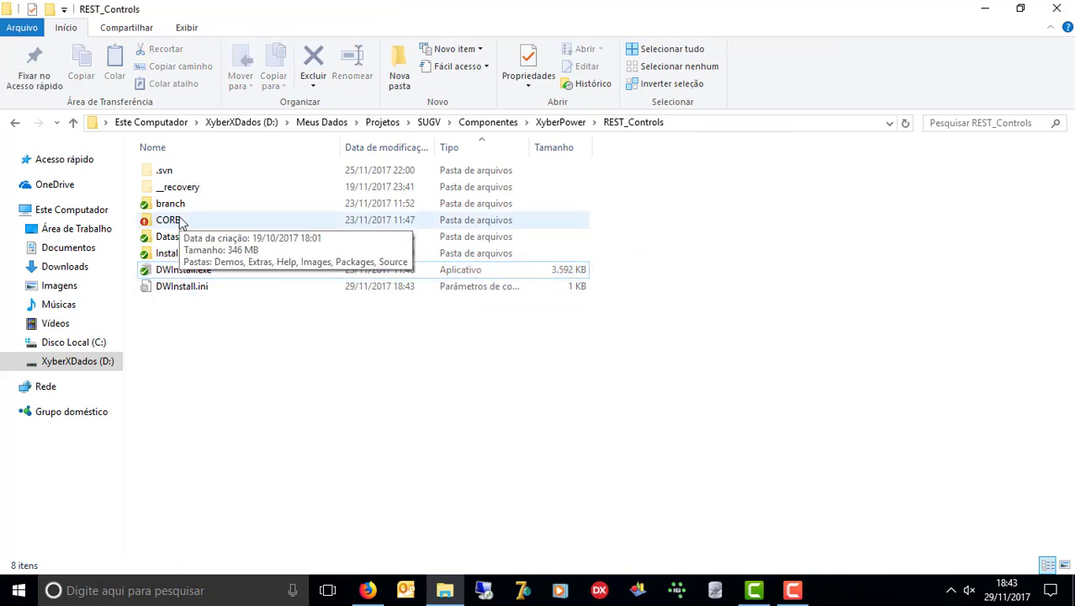
pyautogui.doubleClick(180, 221)
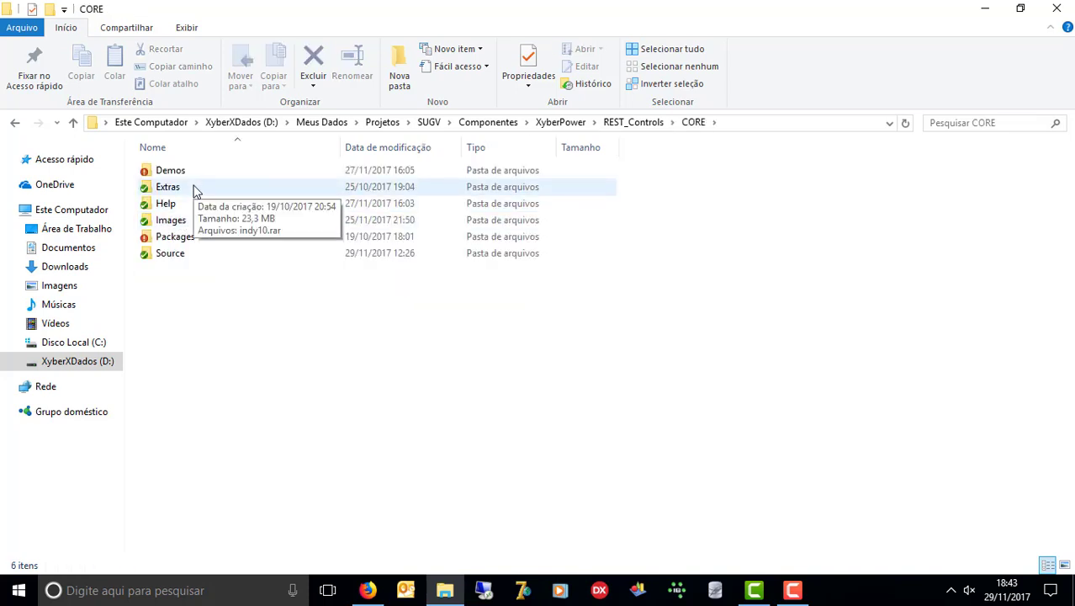
pyautogui.doubleClick(187, 201)
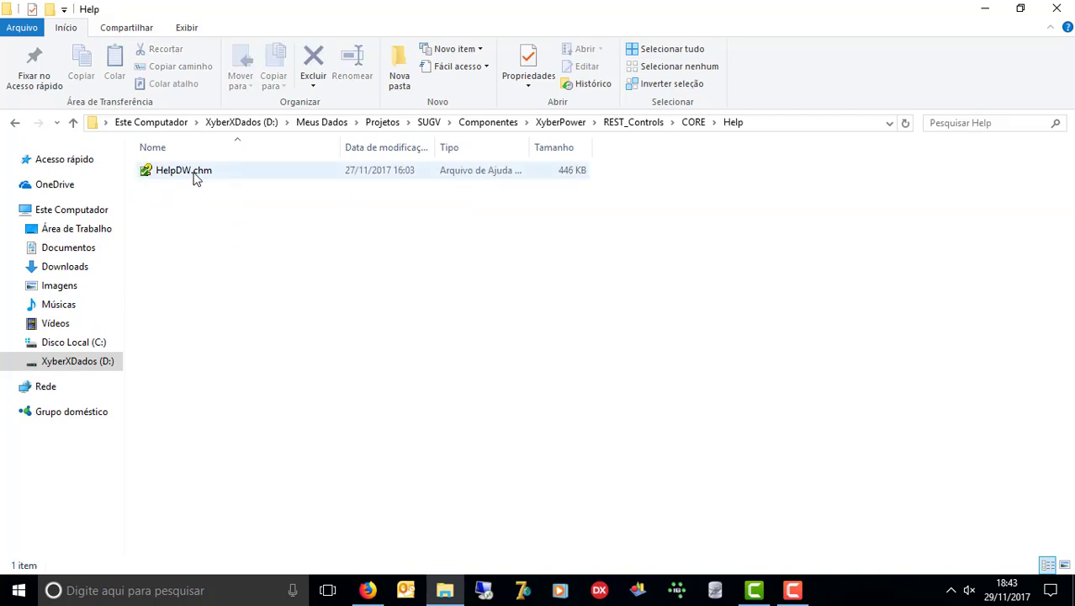
pyautogui.click(197, 175)
pyautogui.doubleClick(200, 173)
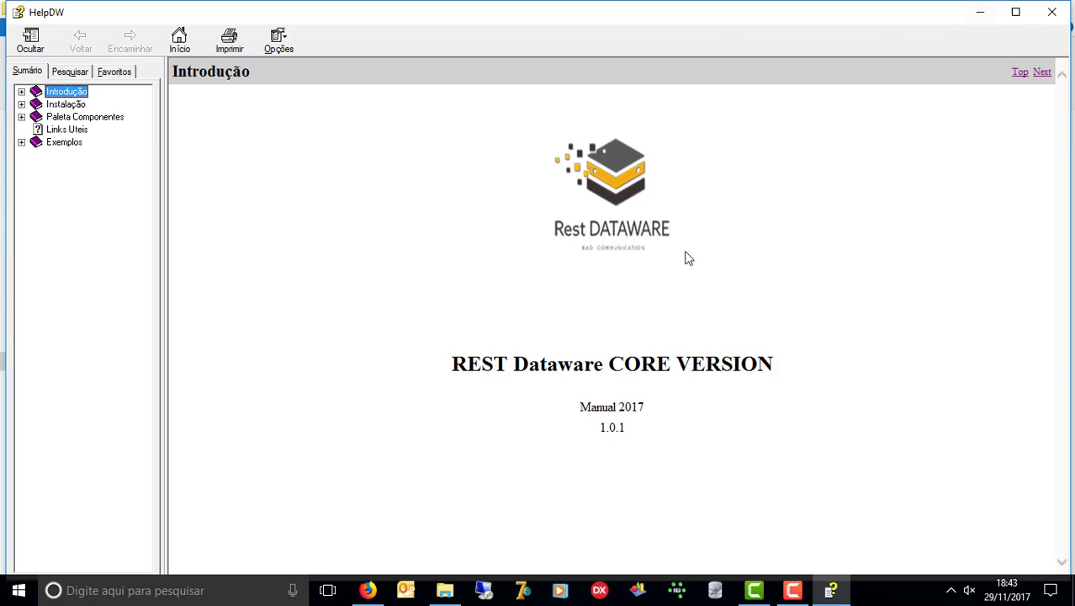
pyautogui.click(1061, 19)
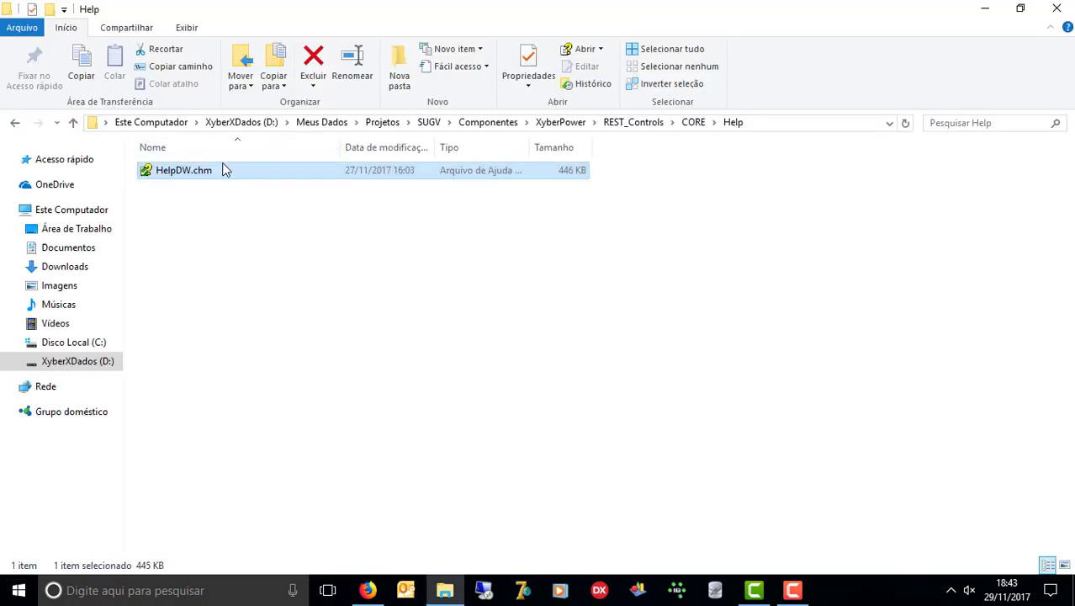
# - Check the general and security properties of HelpDW.chm and close them without changes
pyautogui.rightClick(189, 179)
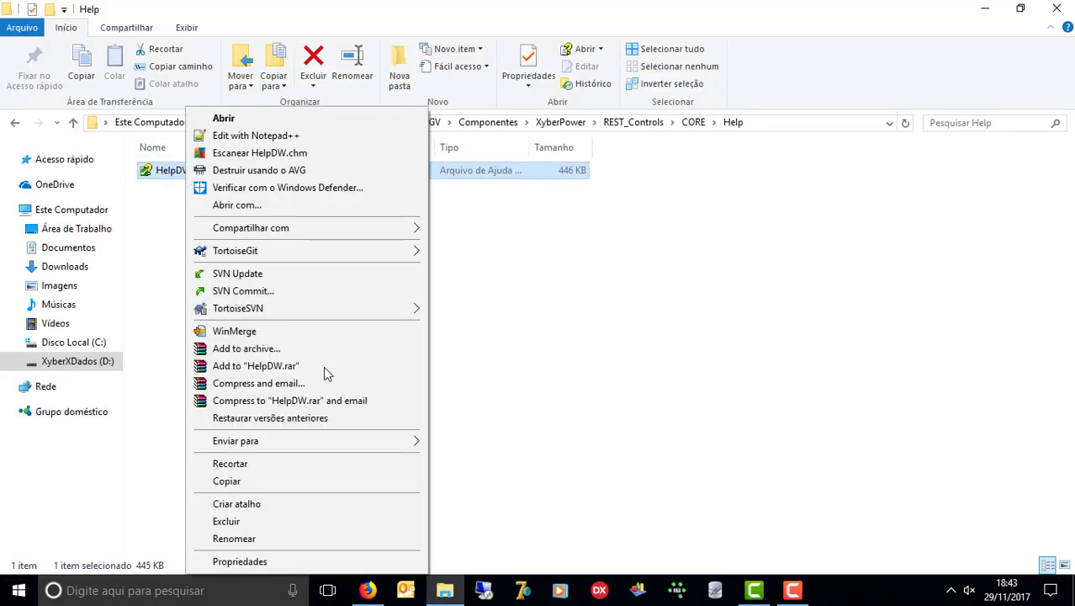
pyautogui.click(349, 559)
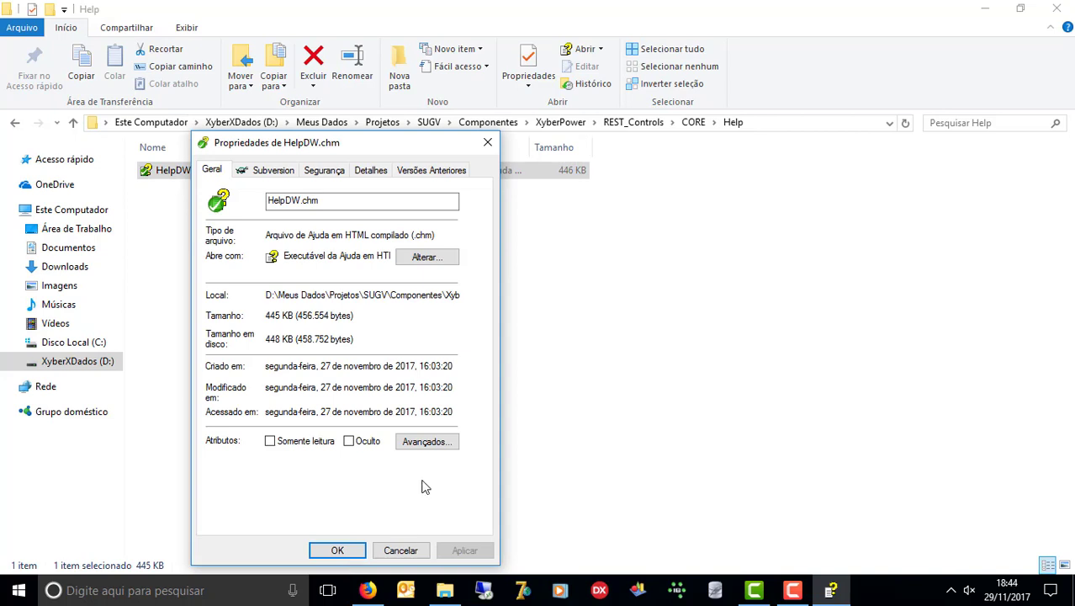
pyautogui.click(339, 171)
pyautogui.click(211, 173)
pyautogui.click(388, 552)
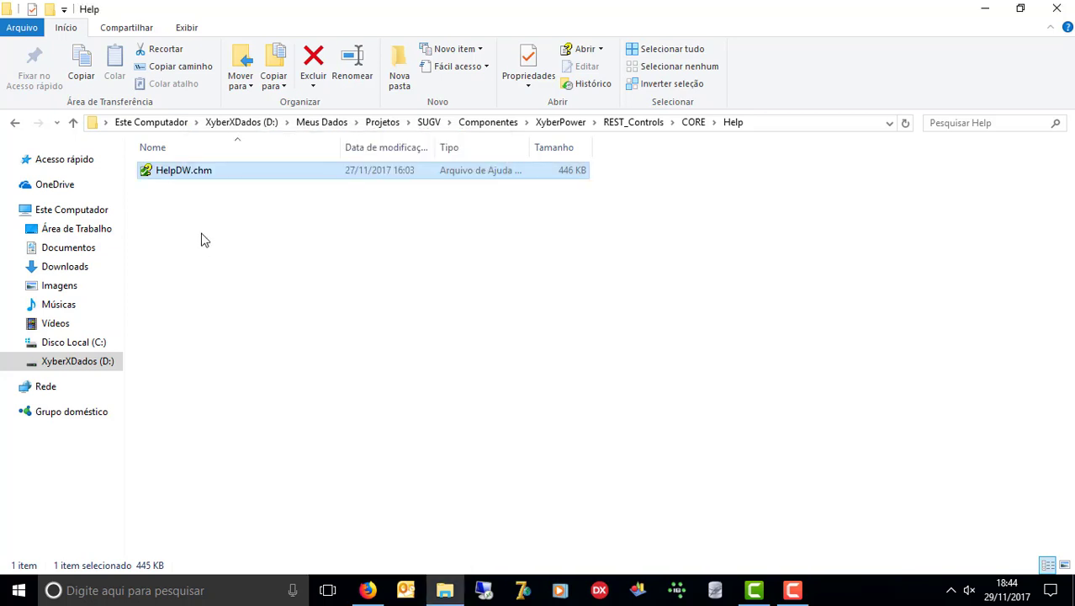
# - Reopen HelpDW.chm and read the DWInstall topic under Instalação through to its end
pyautogui.doubleClick(172, 173)
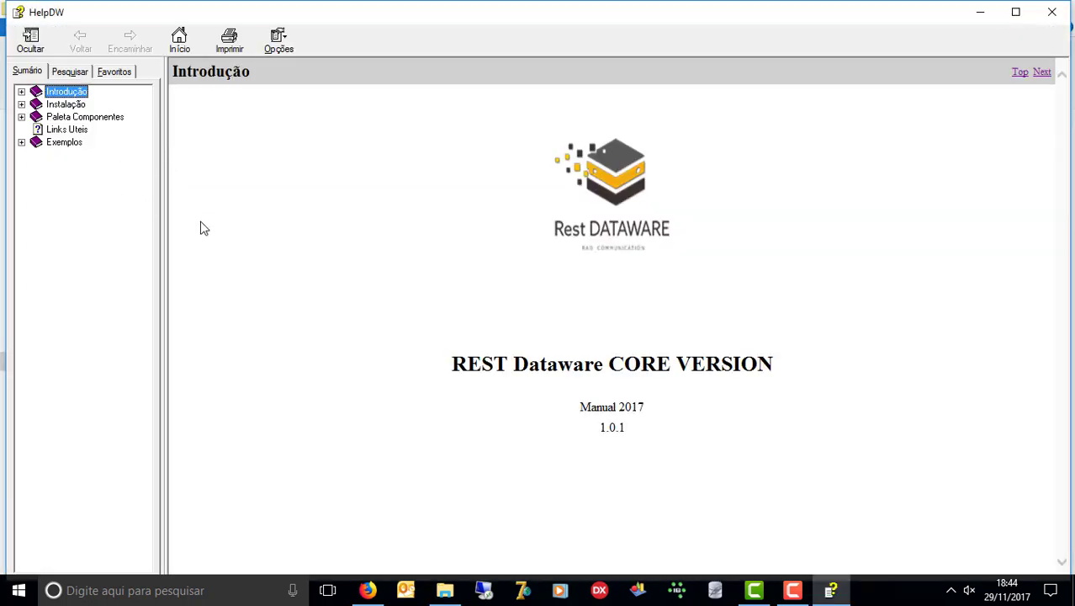
pyautogui.click(66, 104)
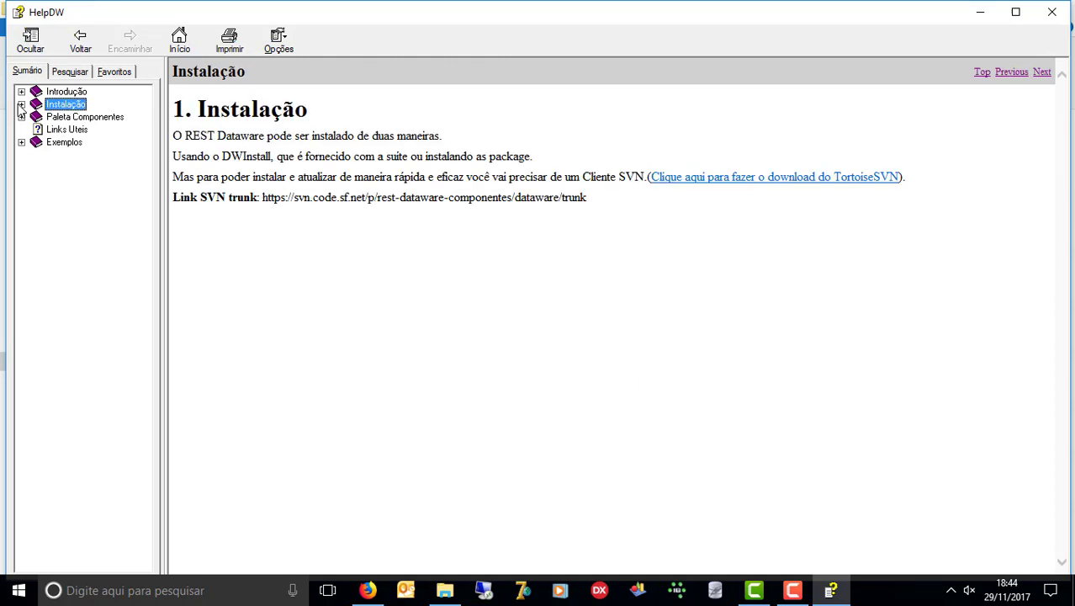
pyautogui.click(21, 105)
pyautogui.click(69, 119)
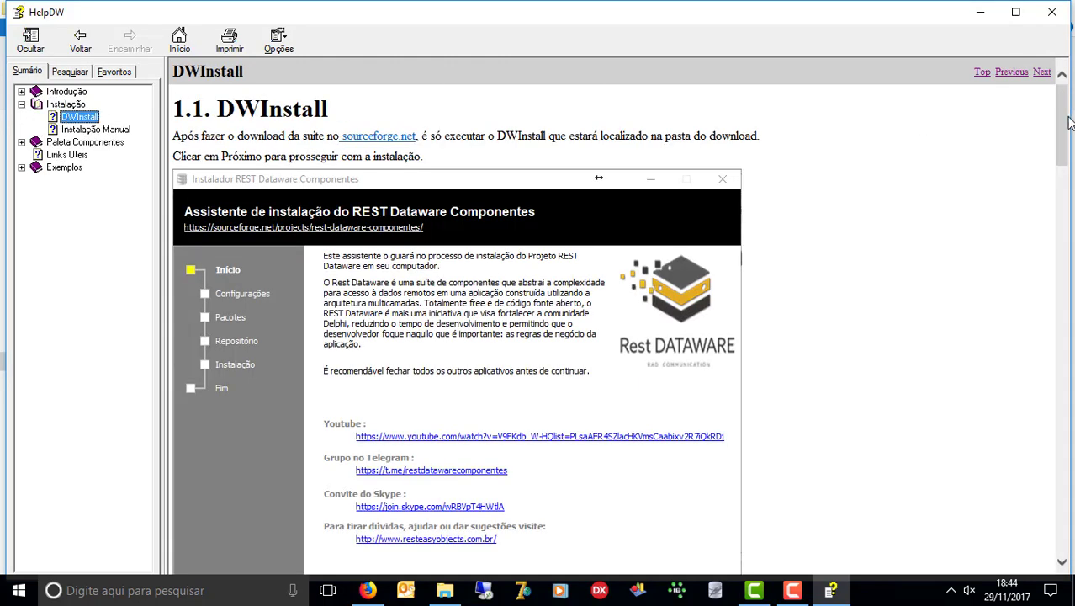
pyautogui.moveTo(1064, 122); pyautogui.dragTo(1065, 512)
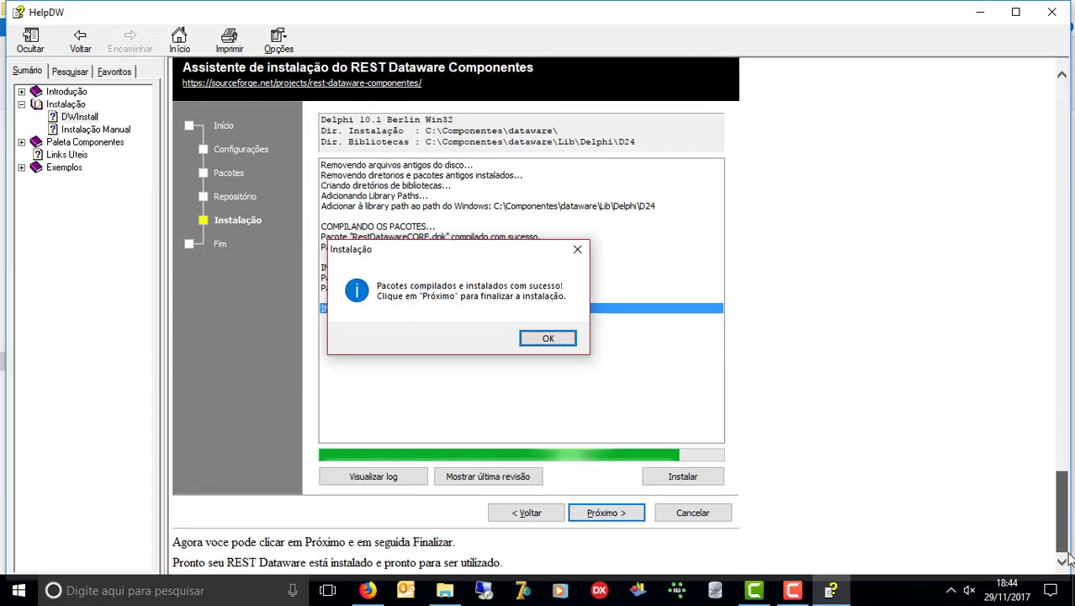
# - Review the Instalação Manual topic, highlighting the library path directories and then the CORE\Packages\Delphi\D24 path
pyautogui.click(117, 130)
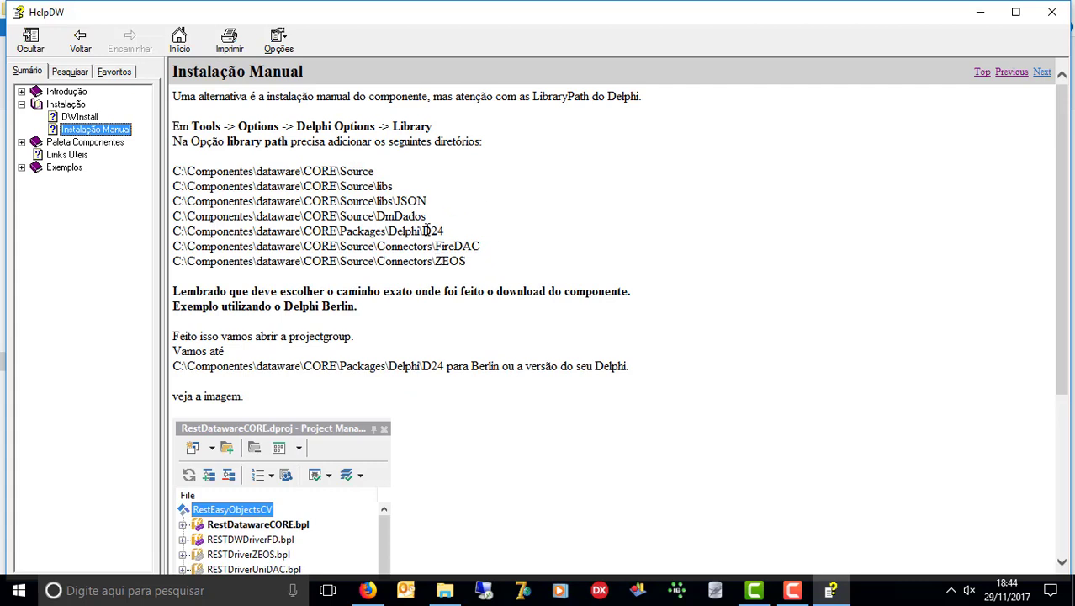
pyautogui.moveTo(476, 267); pyautogui.dragTo(172, 172)
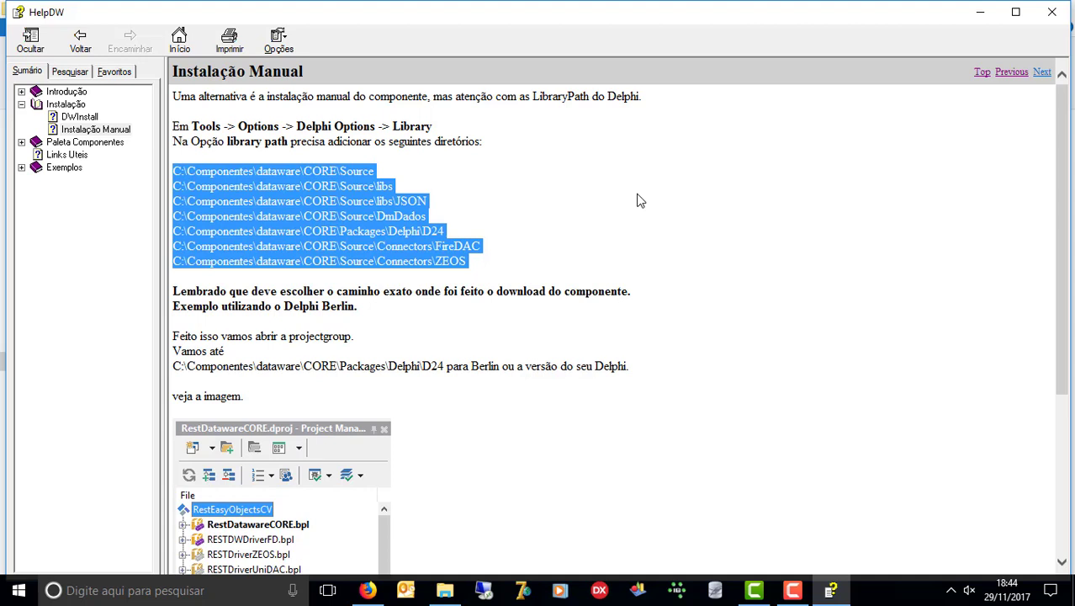
pyautogui.click(592, 213)
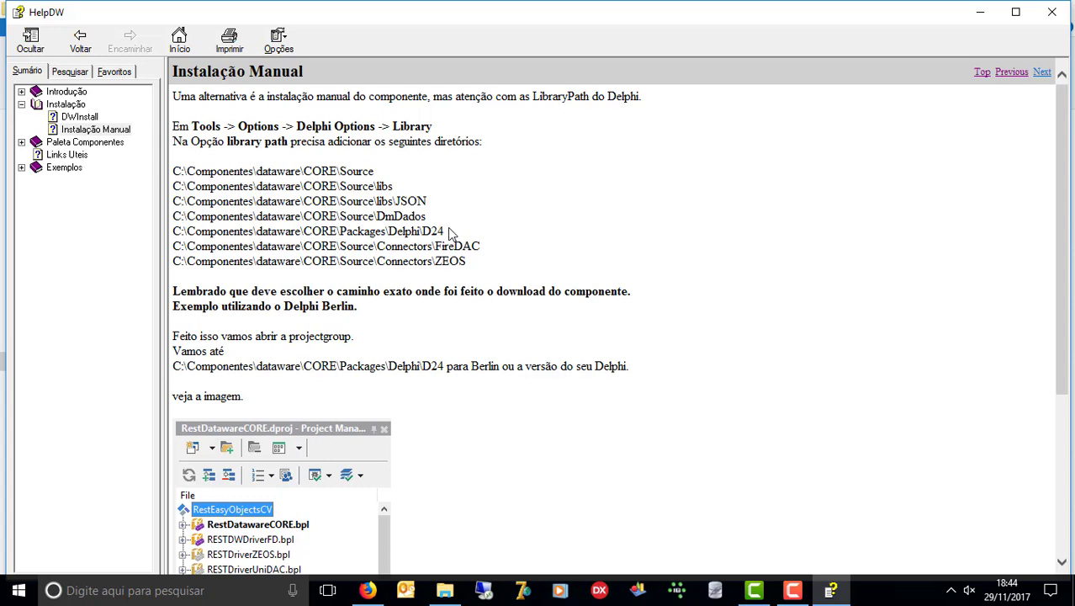
pyautogui.moveTo(448, 233); pyautogui.dragTo(174, 244)
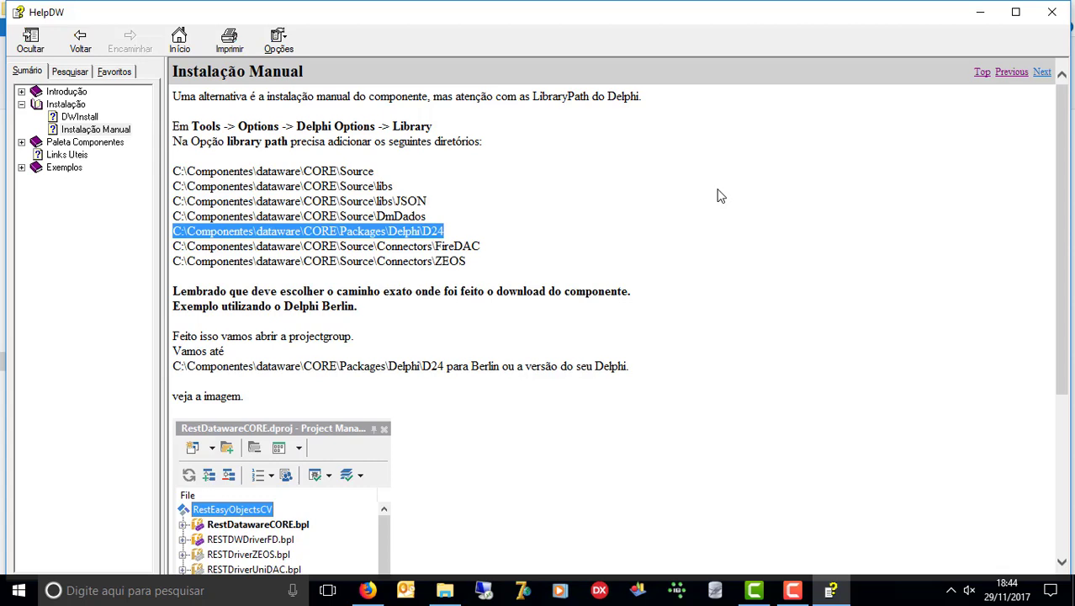
pyautogui.click(428, 239)
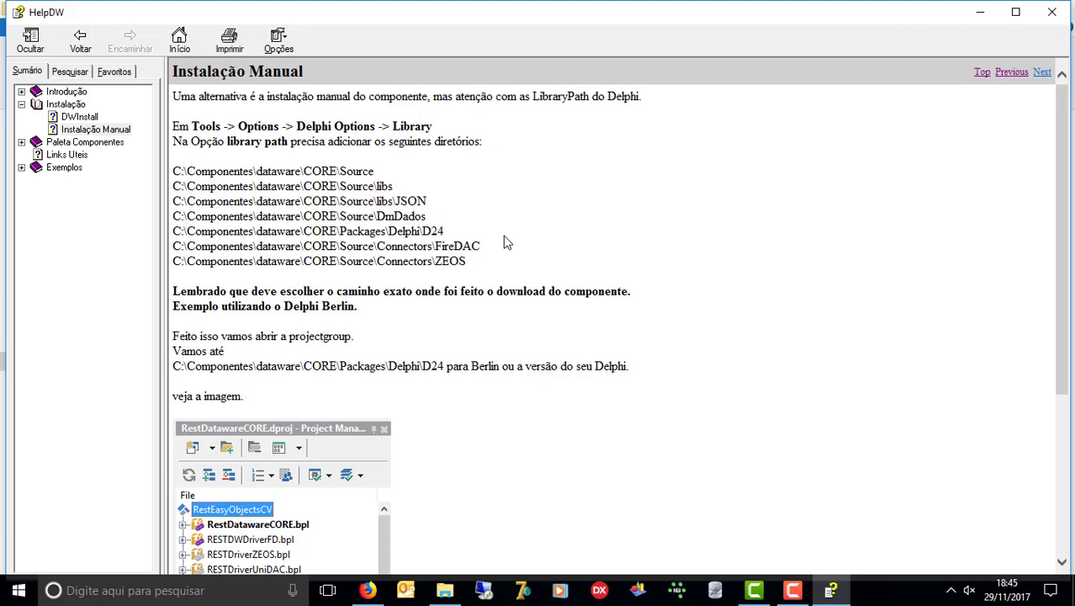
# - Switch to Firefox and search the web for "delphi versions D24" in a new tab
pyautogui.click(367, 590)
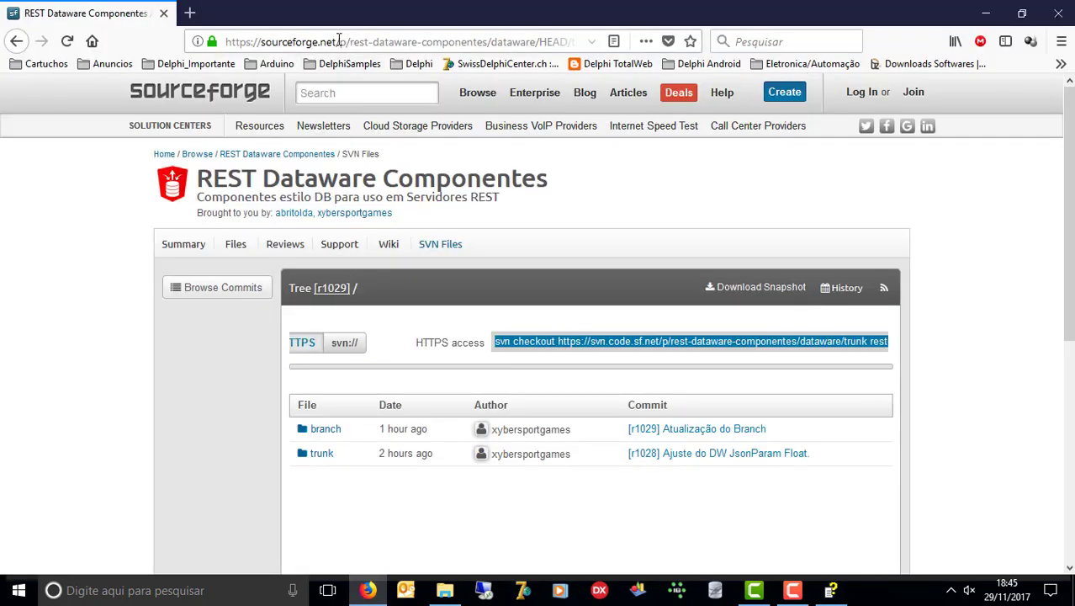
pyautogui.click(190, 13)
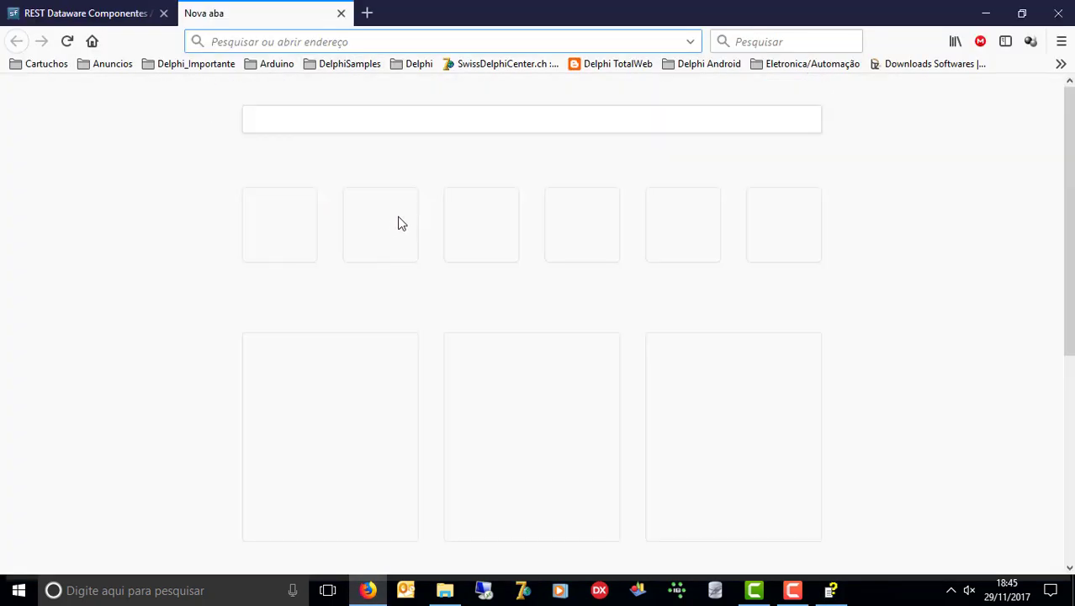
pyautogui.click(389, 130)
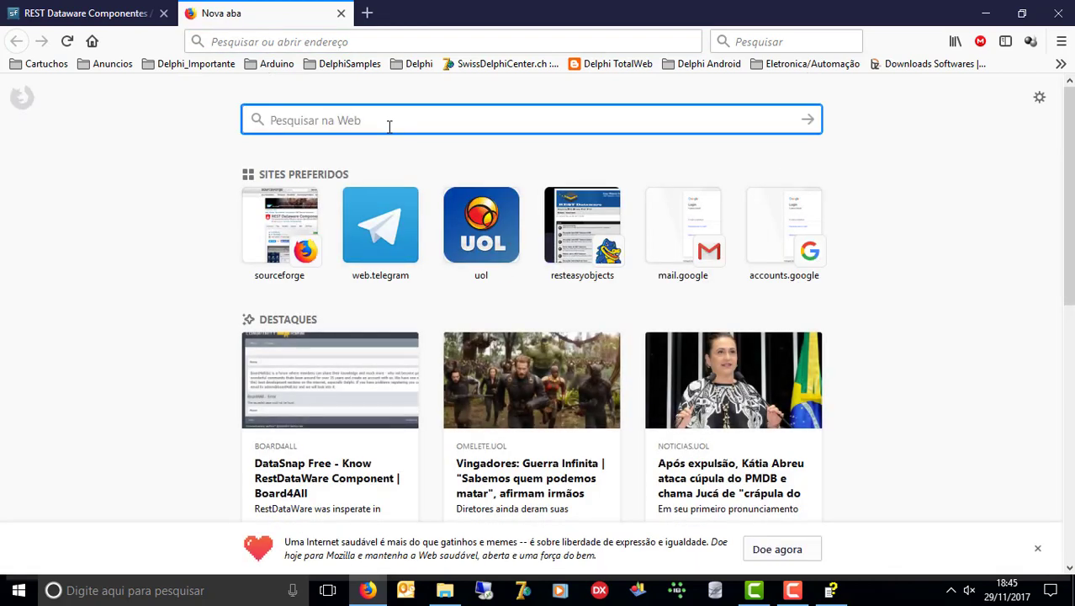
pyautogui.write('delphi')
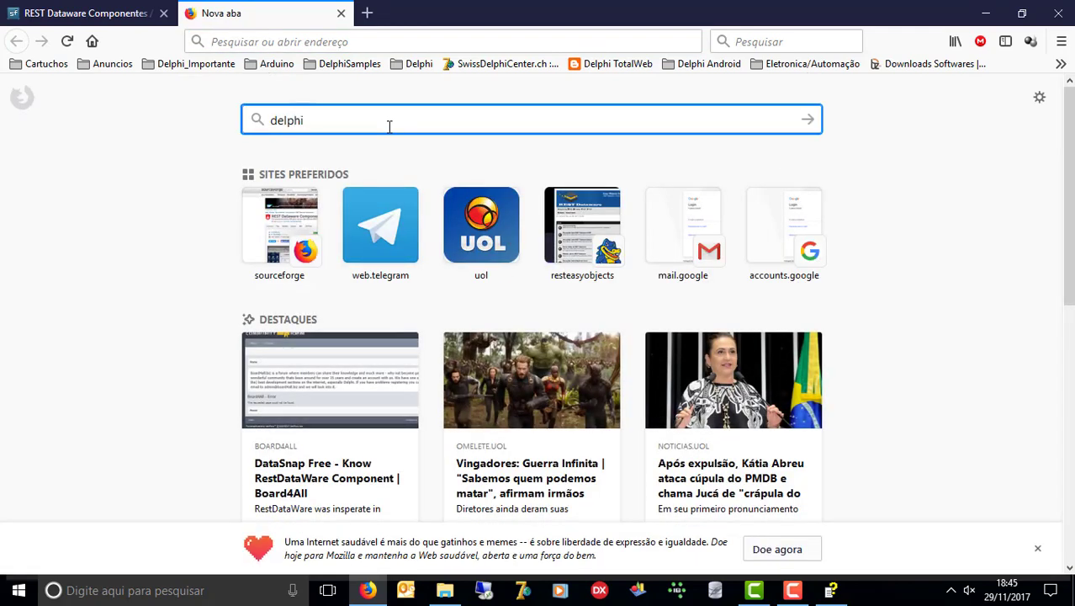
pyautogui.write(' versio')
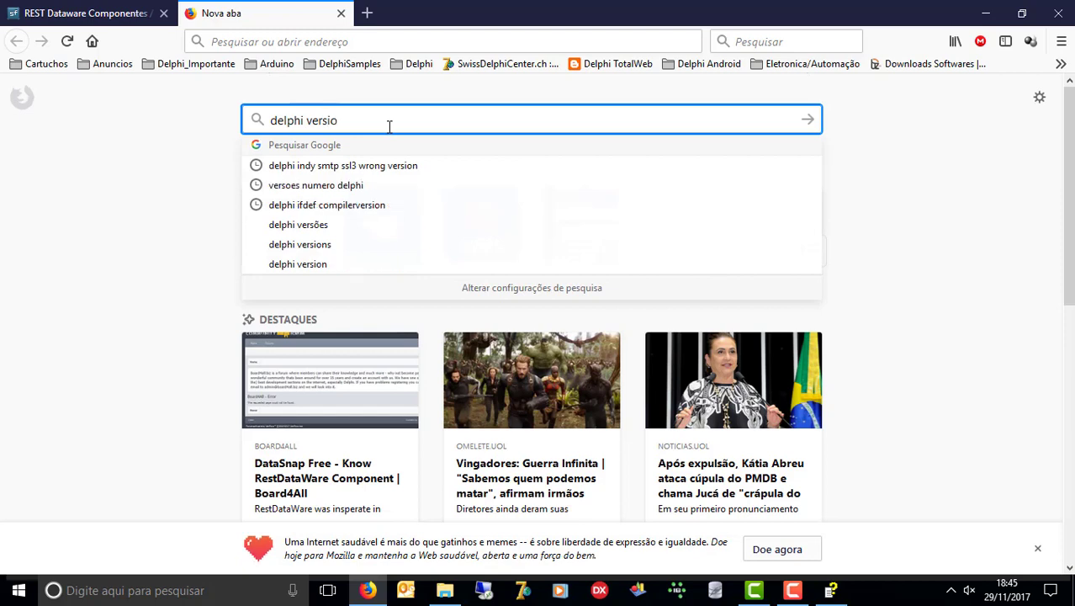
pyautogui.write('ns D')
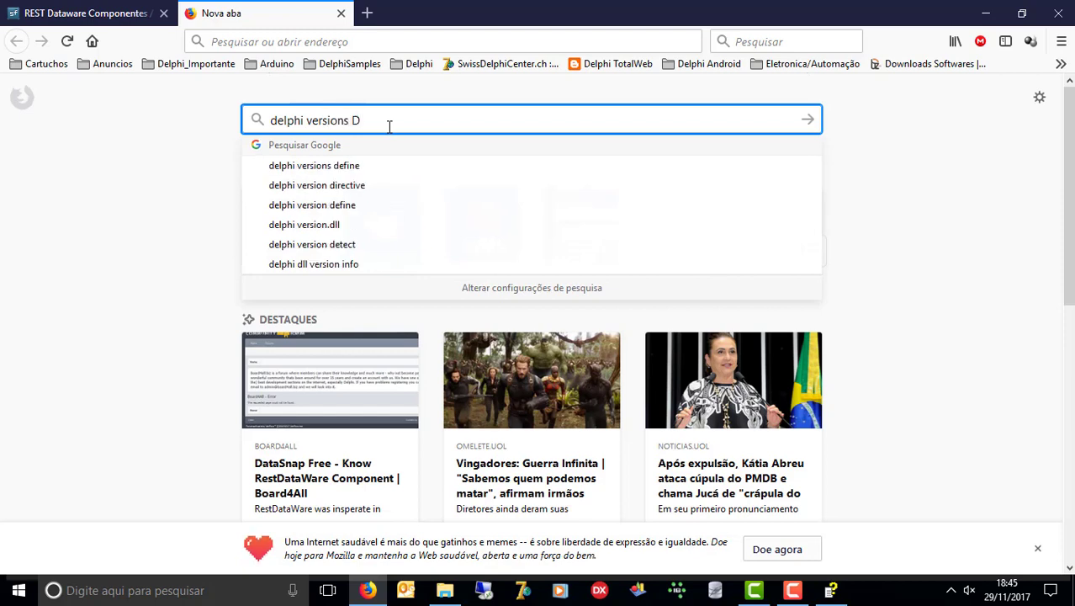
pyautogui.write('24')
pyautogui.press('Return')
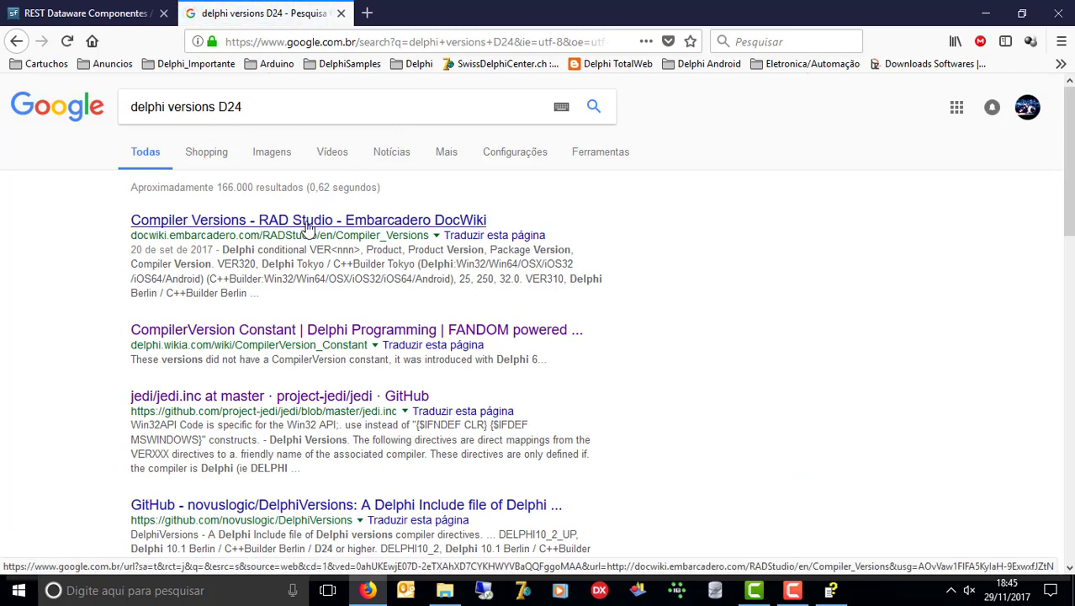
# - Open the Embarcadero DocWiki Compiler Versions page, review the Delphi product version table and highlight the page's address
pyautogui.click(308, 221)
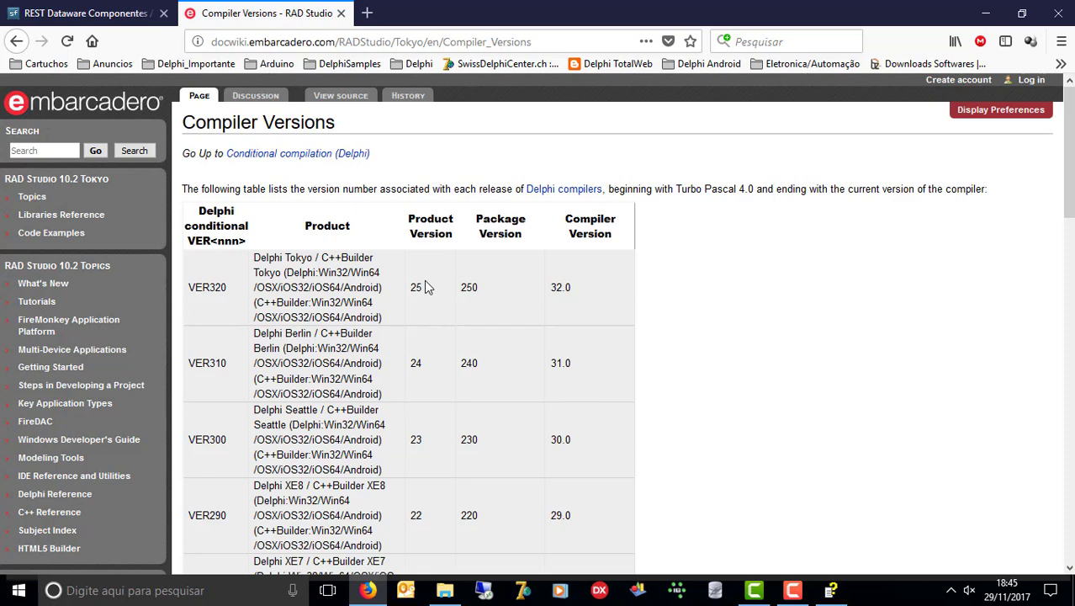
pyautogui.scroll(-2, 425, 284)
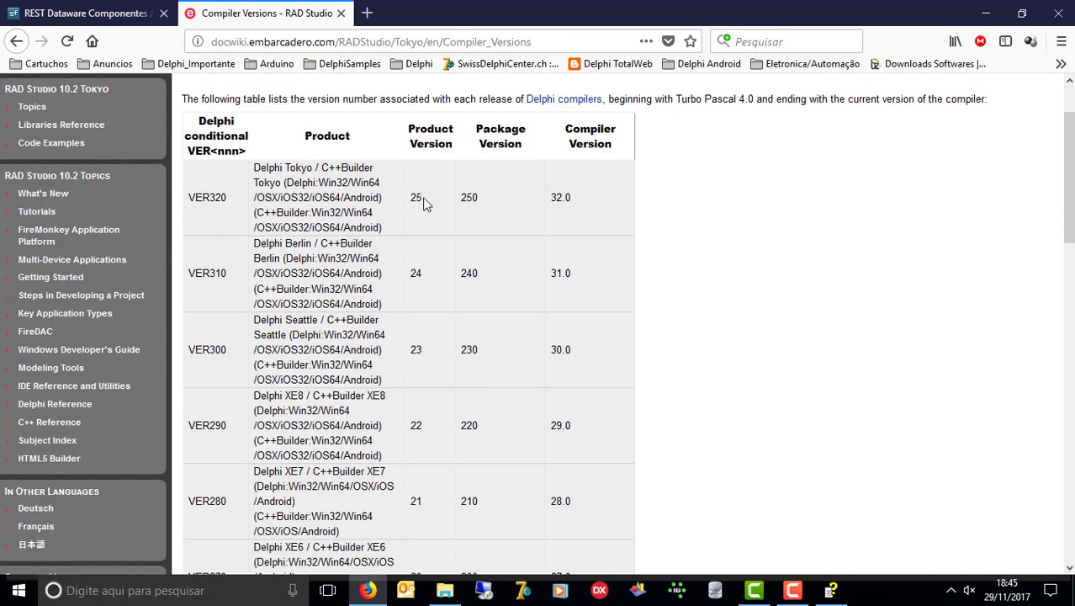
pyautogui.scroll(-1, 422, 197)
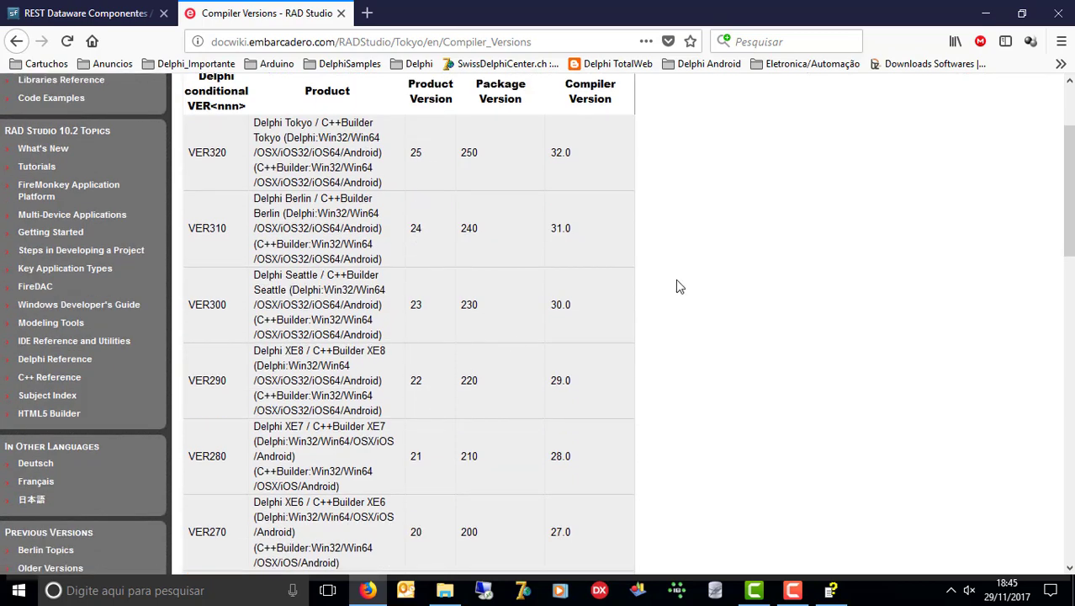
pyautogui.scroll(-6, 676, 280)
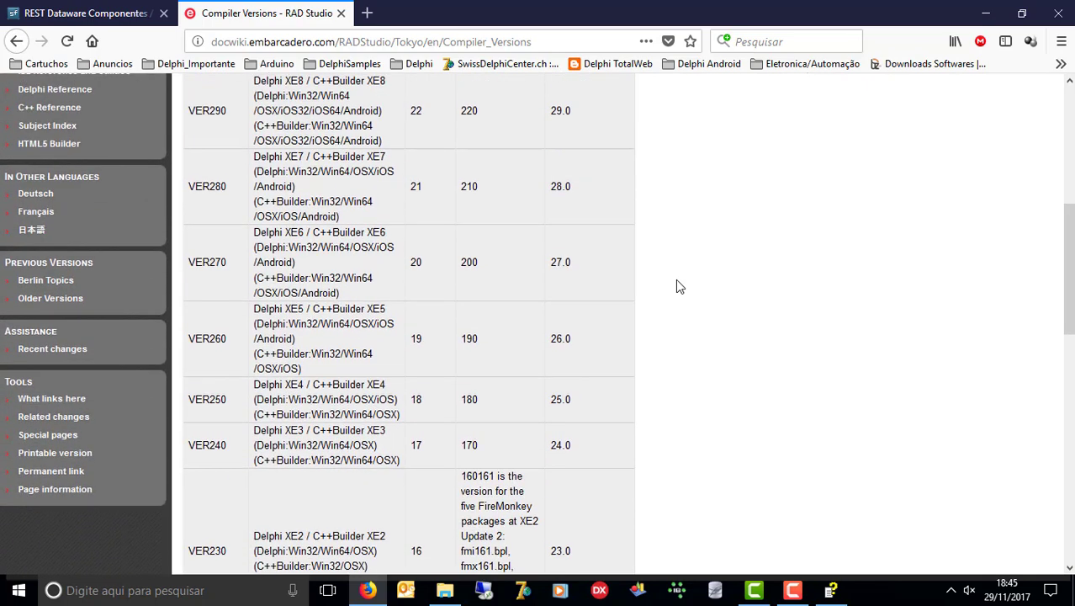
pyautogui.scroll(7, 675, 280)
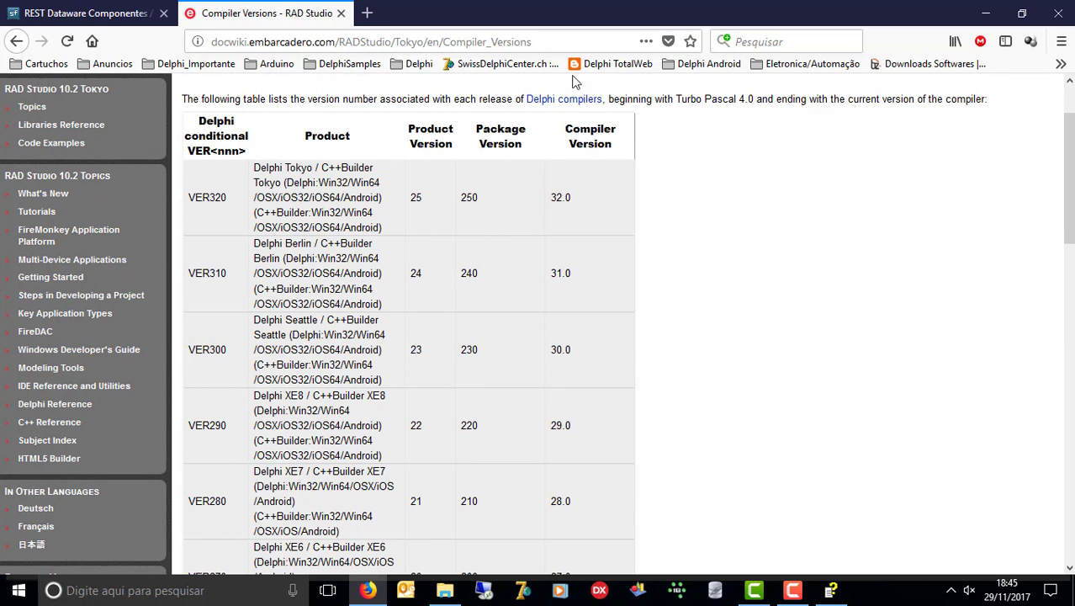
pyautogui.click(554, 42)
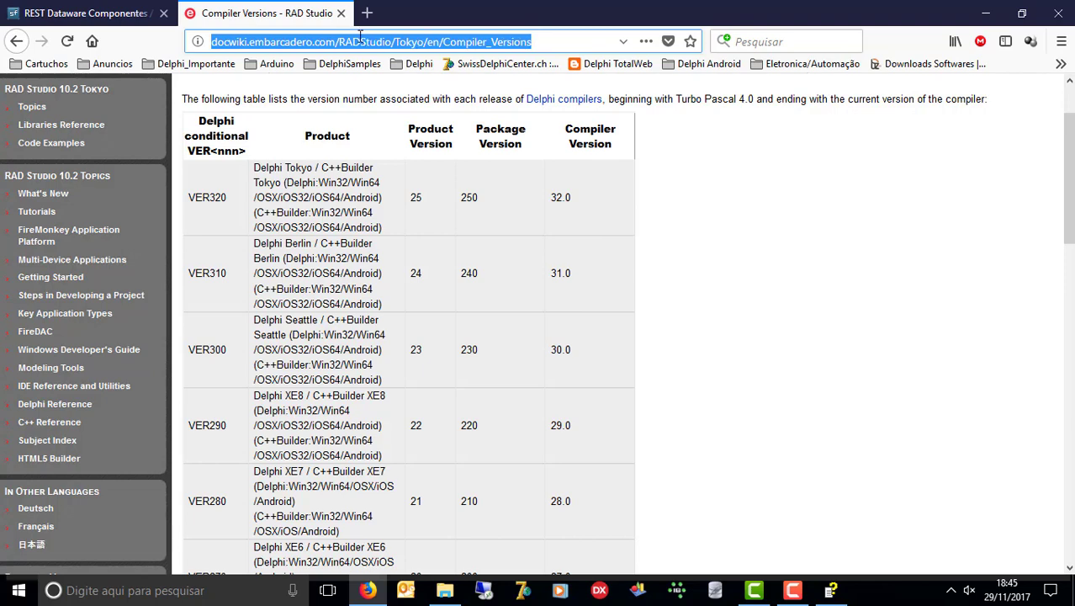
# - Return to the search results and close the search tab and the browser
pyautogui.click(16, 40)
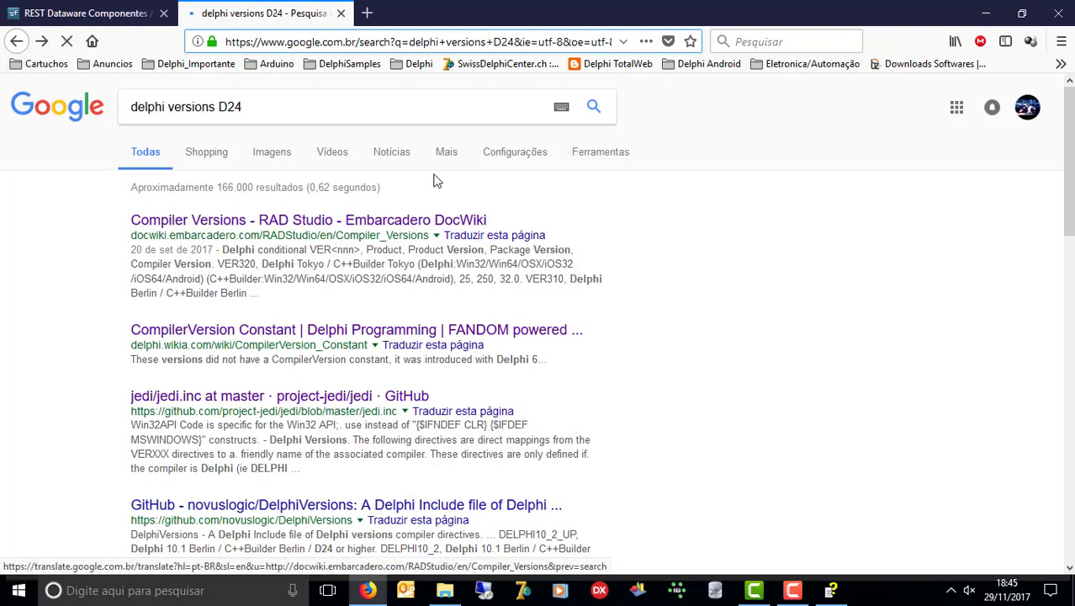
pyautogui.click(307, 116)
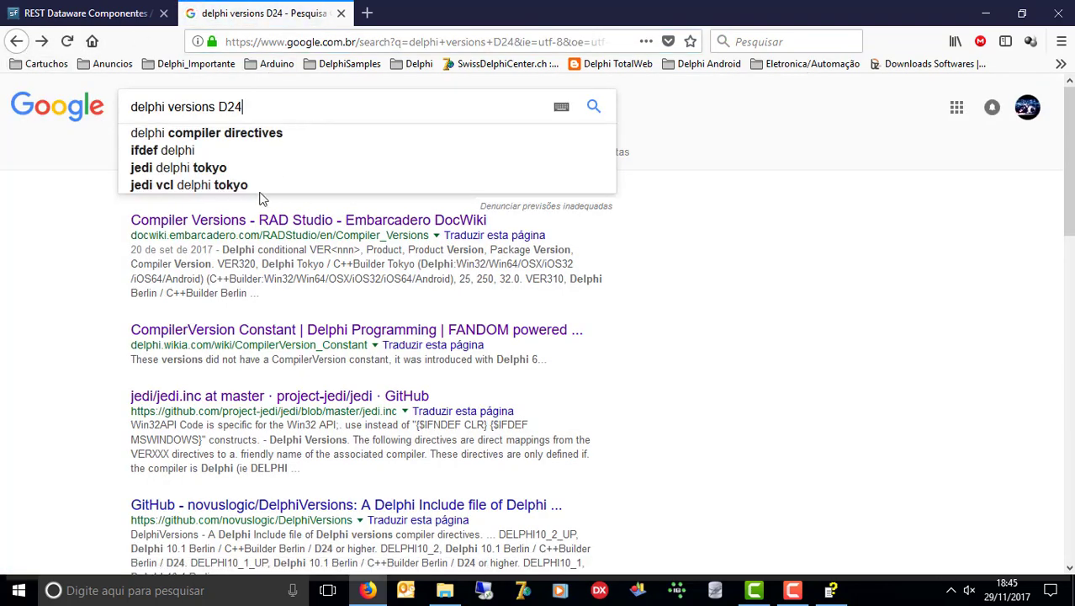
pyautogui.click(5, 278)
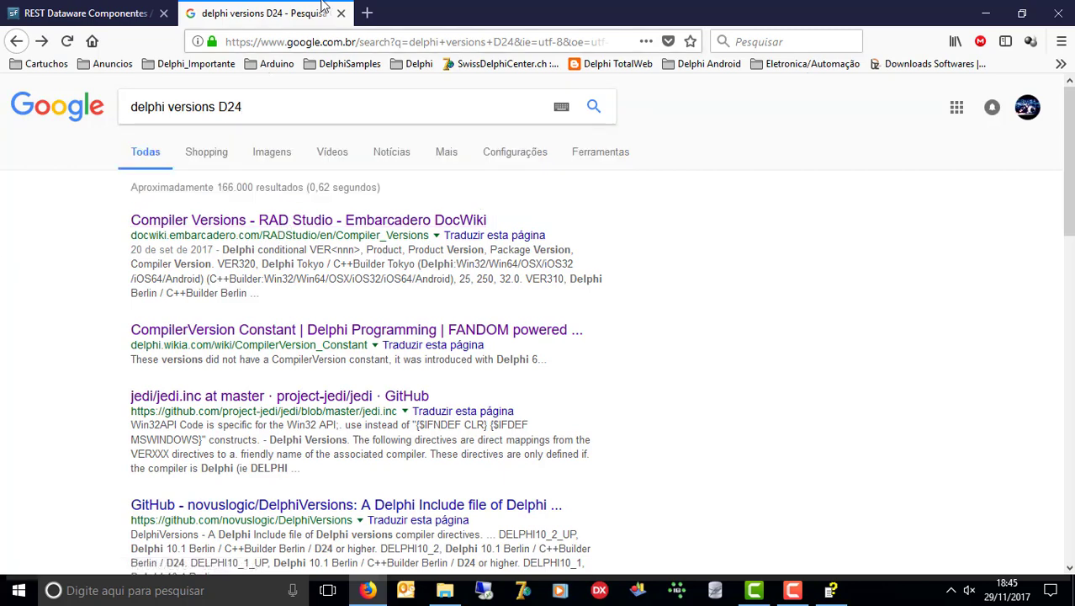
pyautogui.click(341, 12)
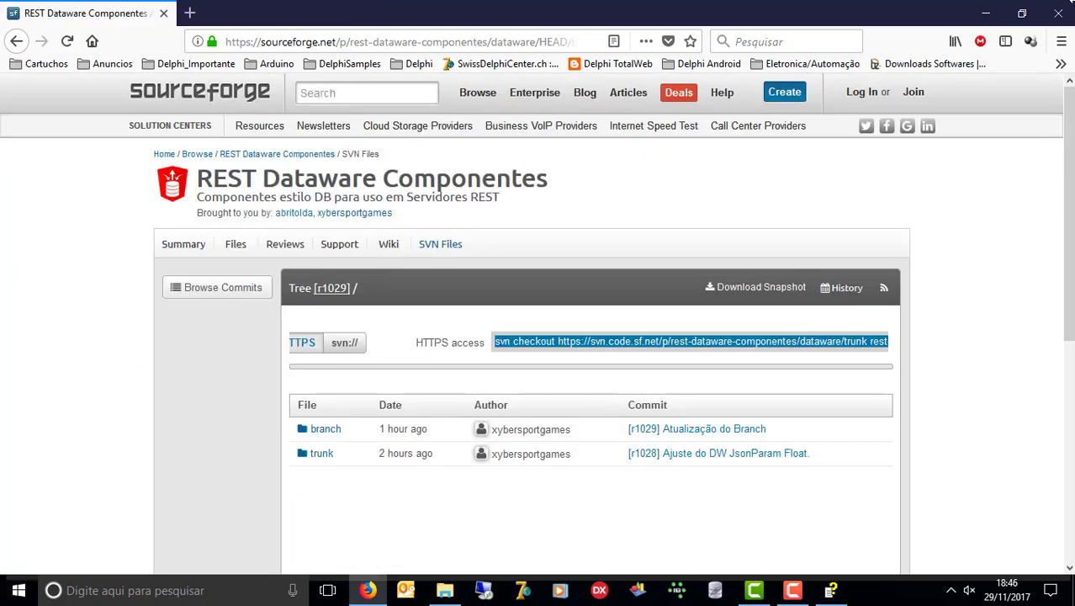
pyautogui.click(1067, 9)
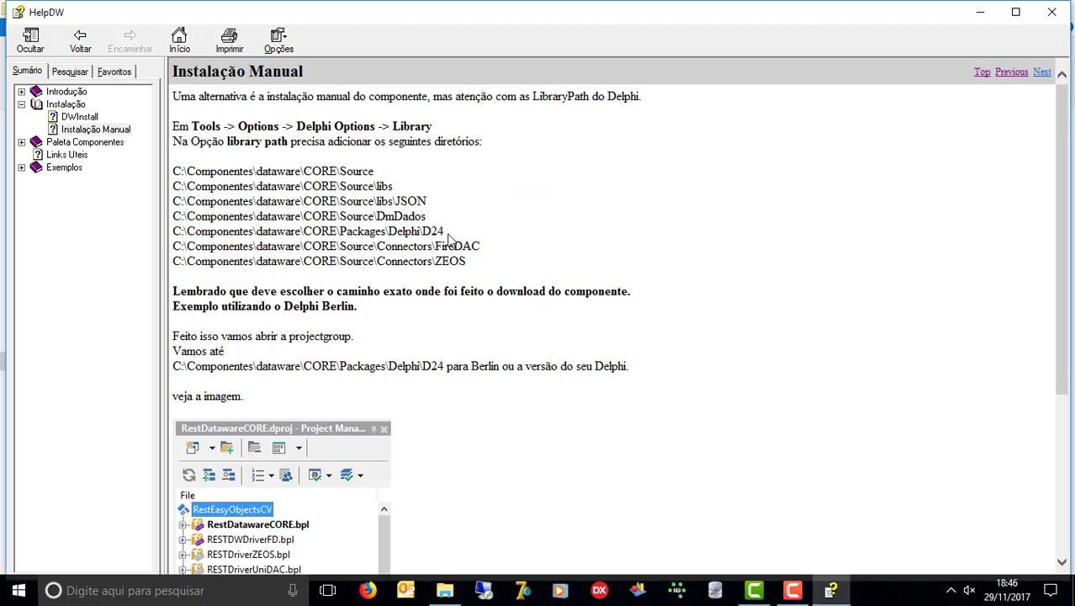
# - Highlight the D24 path and the full library path list in the manual, and close the manual and its folder window
pyautogui.moveTo(446, 233); pyautogui.dragTo(181, 234)
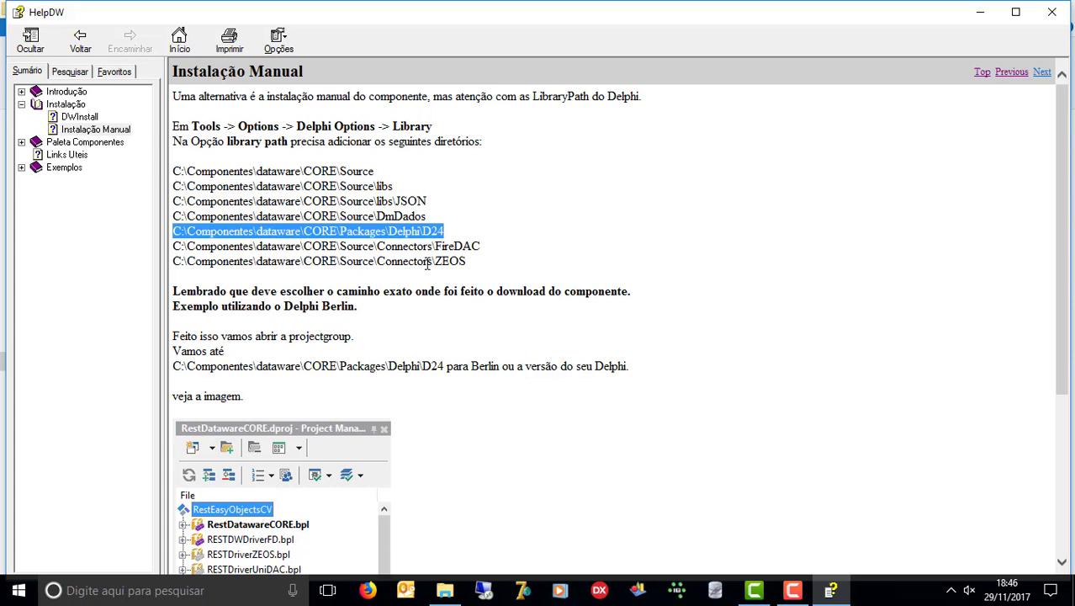
pyautogui.moveTo(468, 265); pyautogui.dragTo(174, 173)
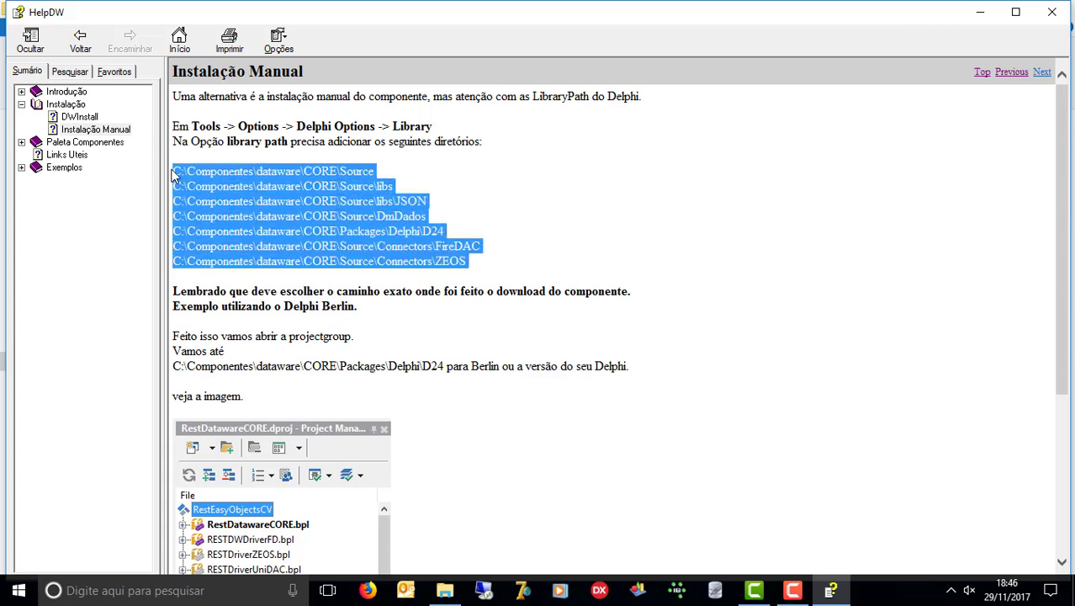
pyautogui.click(564, 233)
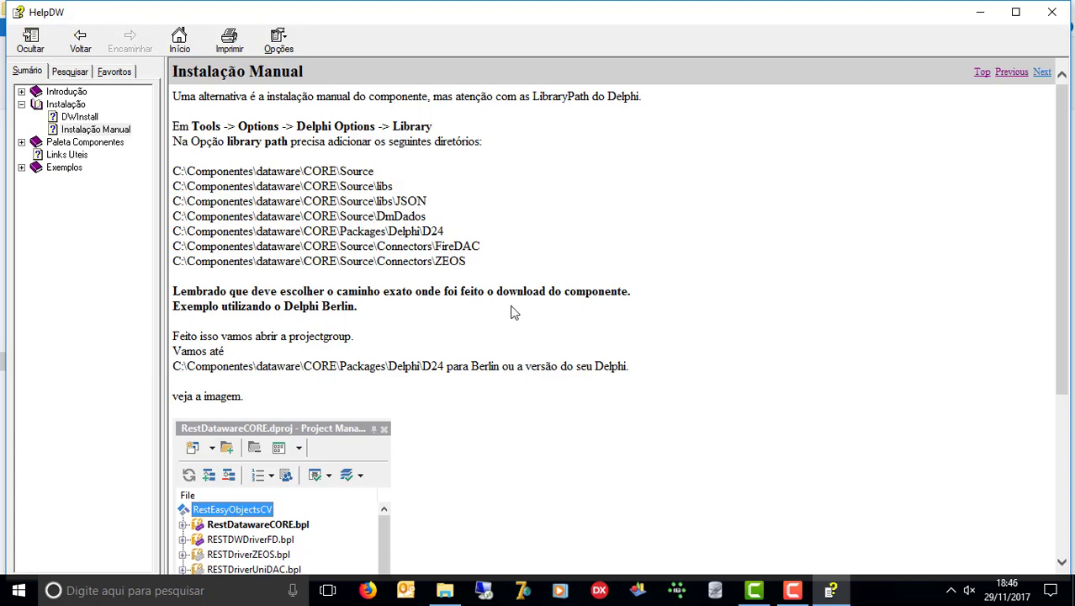
pyautogui.click(1052, 12)
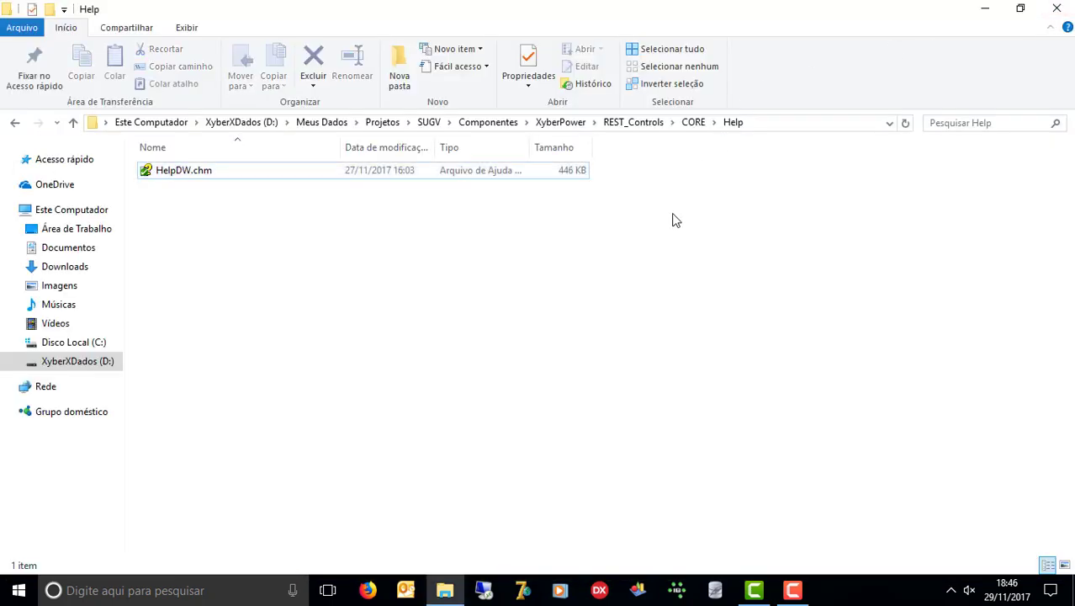
pyautogui.hotkey('alt', 'F4')
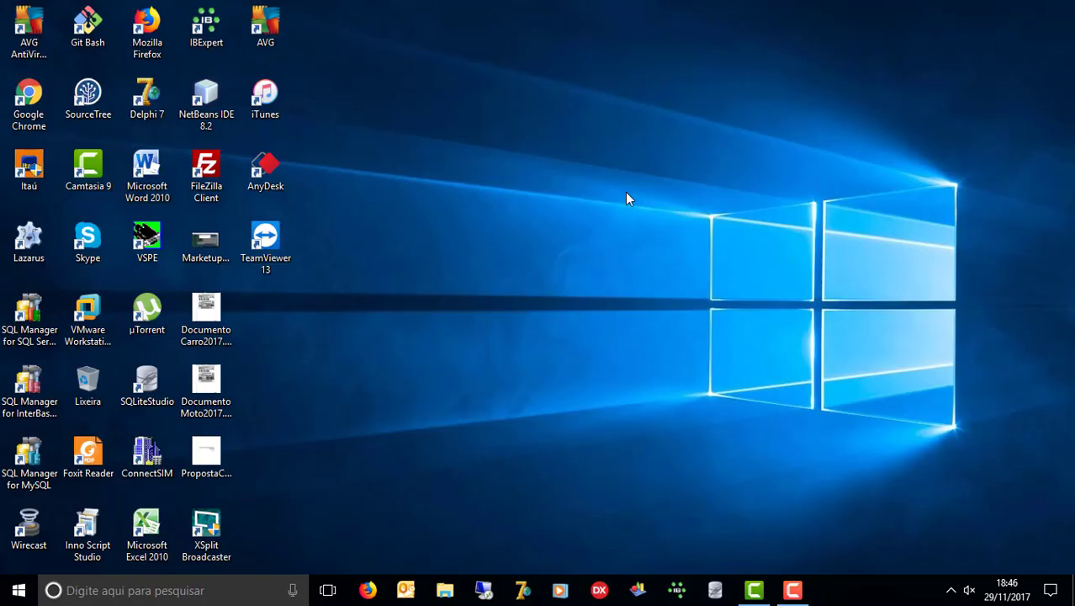
# - Start RAD Studio 10.1 Berlin and open the recent project group RestEasyObjectsCV.groupproj
pyautogui.click(599, 591)
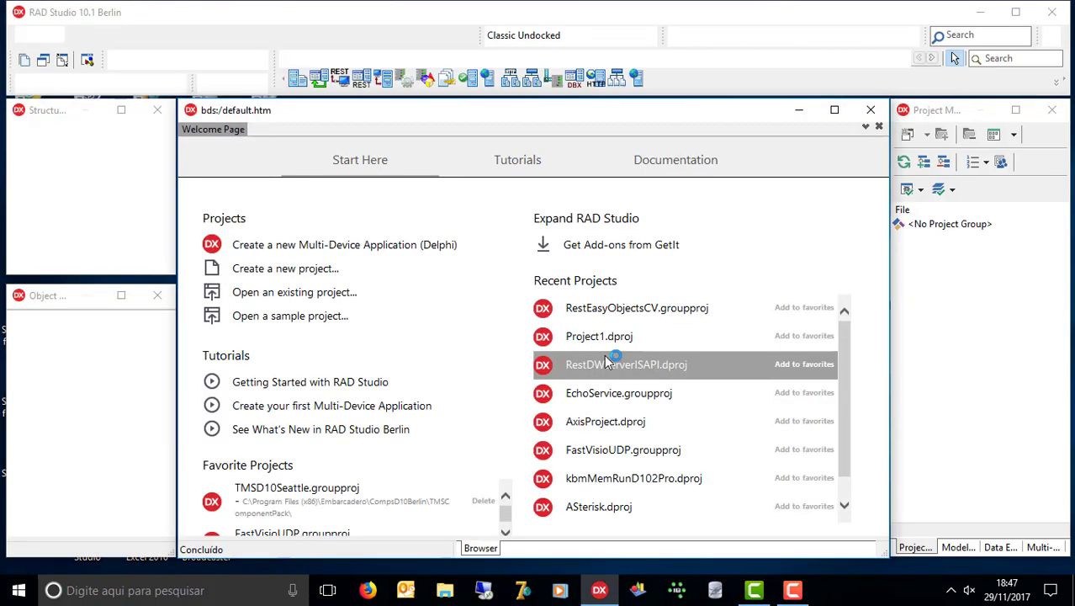
pyautogui.rightClick(664, 311)
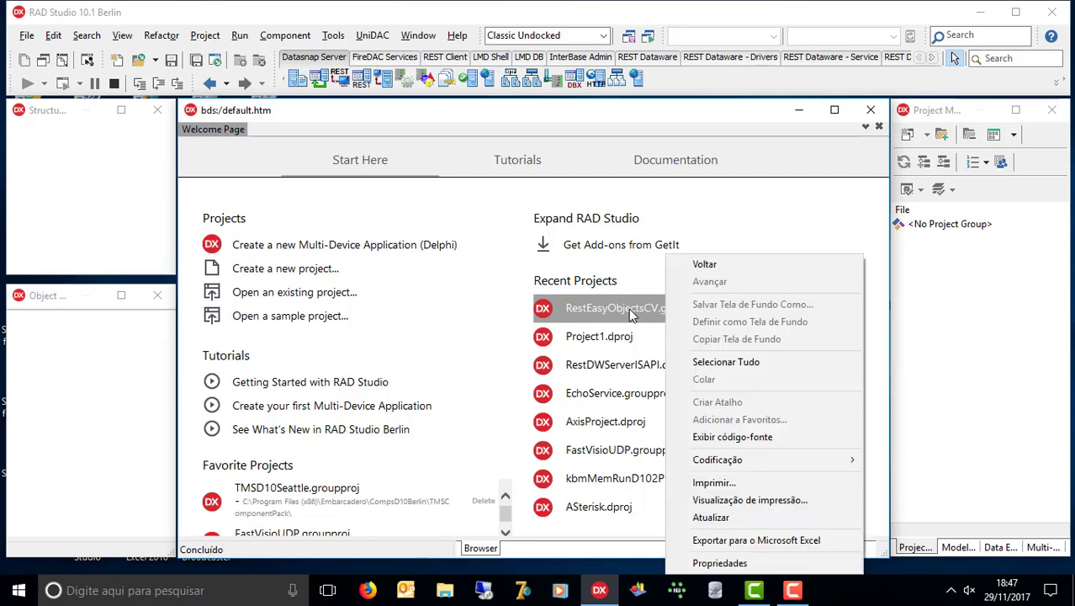
pyautogui.click(631, 313)
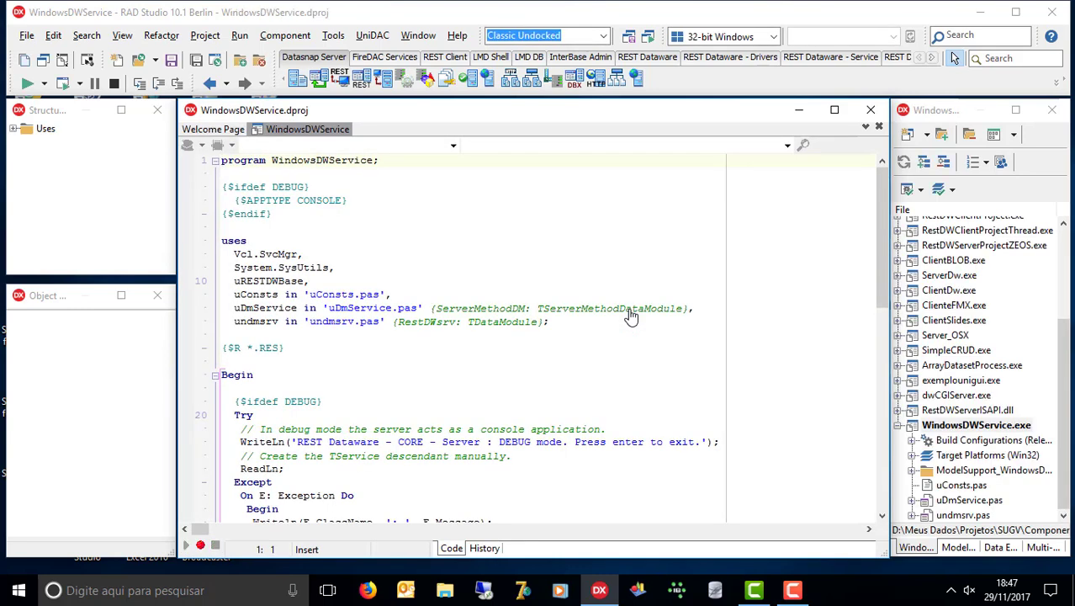
# - Collapse the WindowsDWService.exe project and show the RestDatawareCORE.bpl package's project file in Explorer
pyautogui.click(898, 425)
pyautogui.scroll(2, 1067, 323)
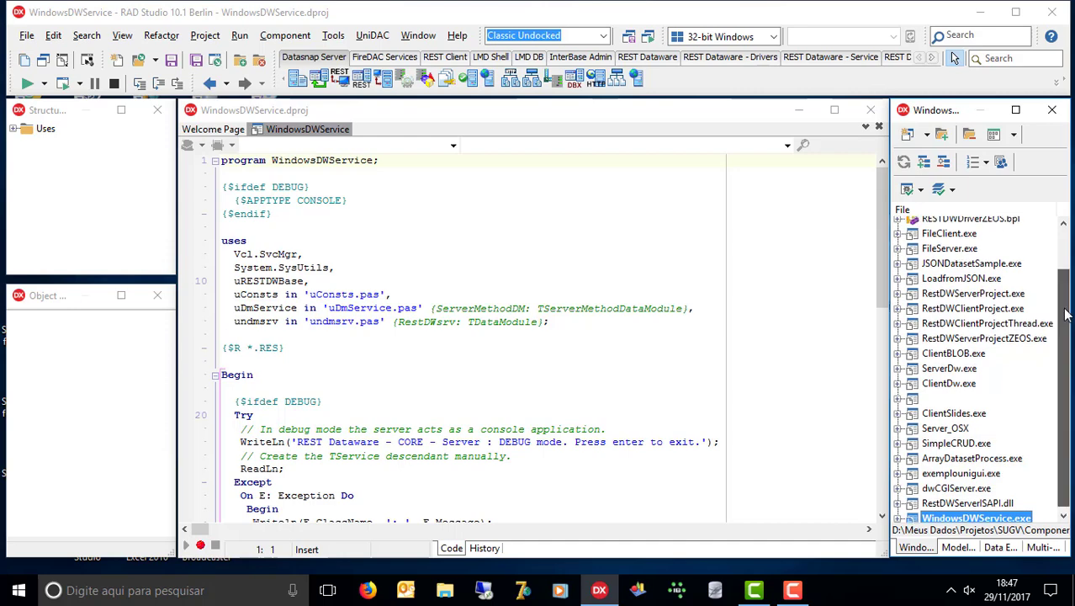
pyautogui.click(956, 225)
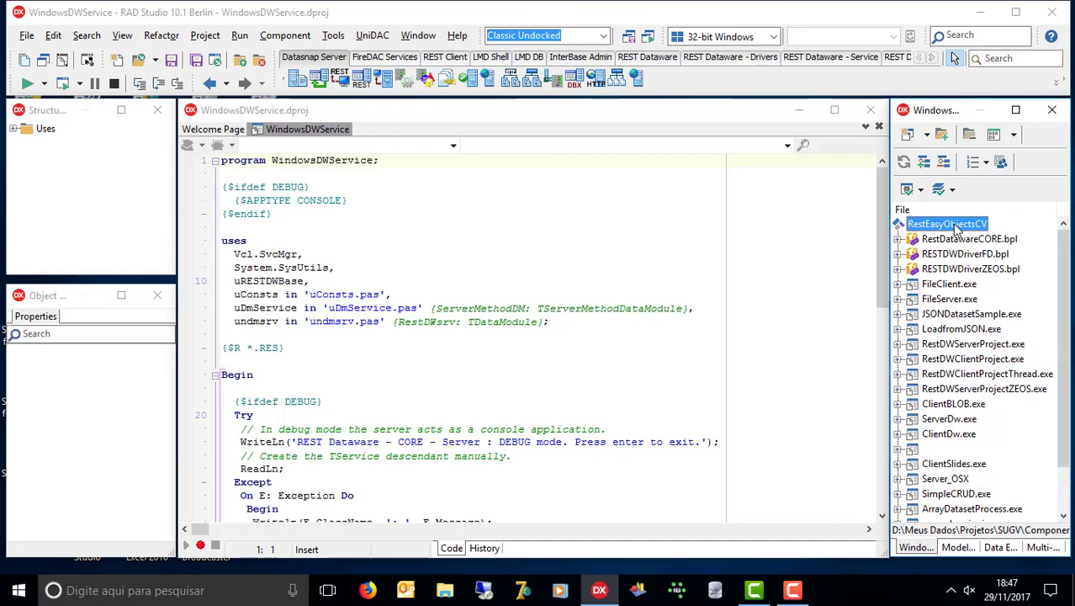
pyautogui.rightClick(956, 229)
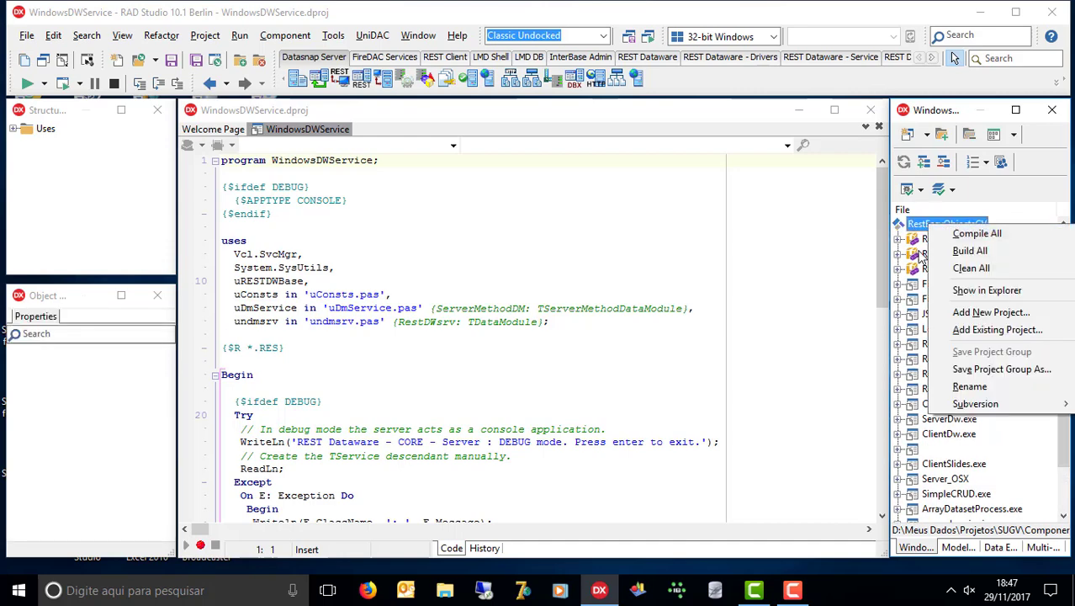
pyautogui.click(917, 244)
pyautogui.rightClick(917, 244)
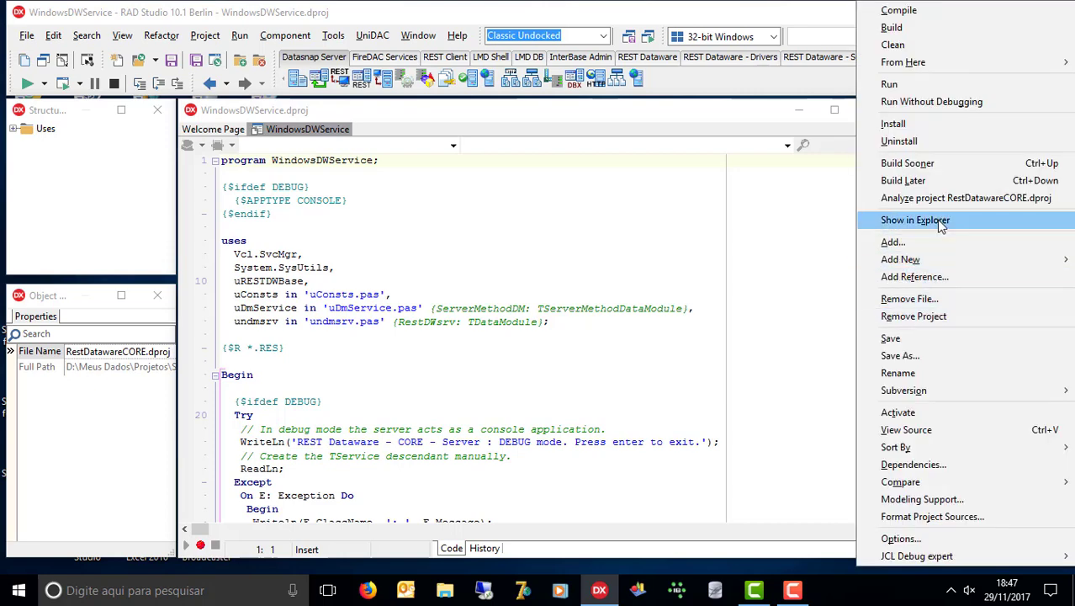
pyautogui.click(892, 220)
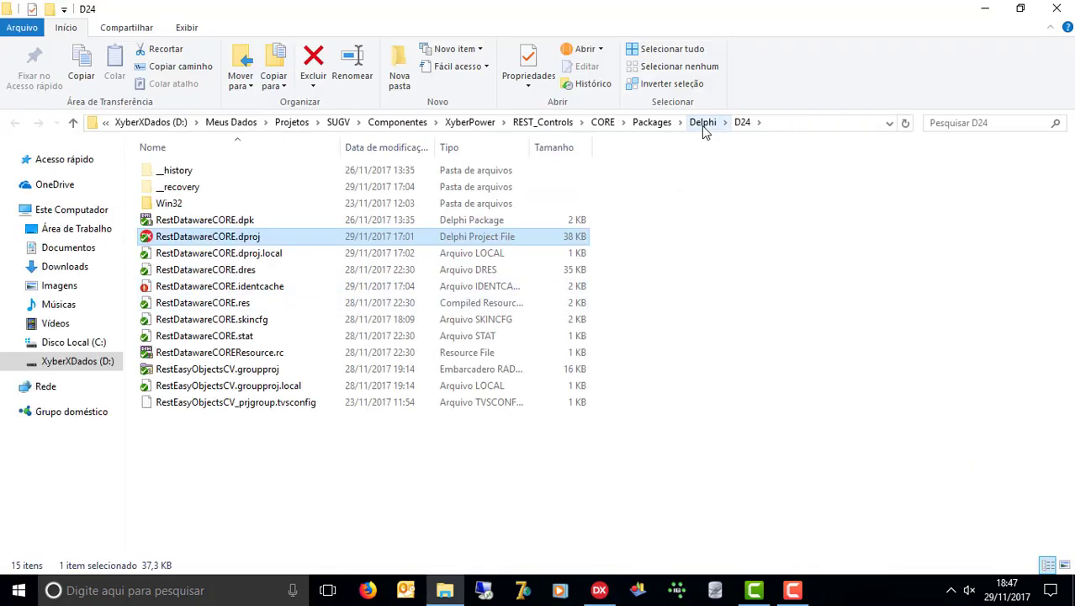
# - Highlight the full path of the CORE\Packages\Delphi\D24 folder and select the RestEasyObjectsCV.groupproj file in it
pyautogui.click(783, 128)
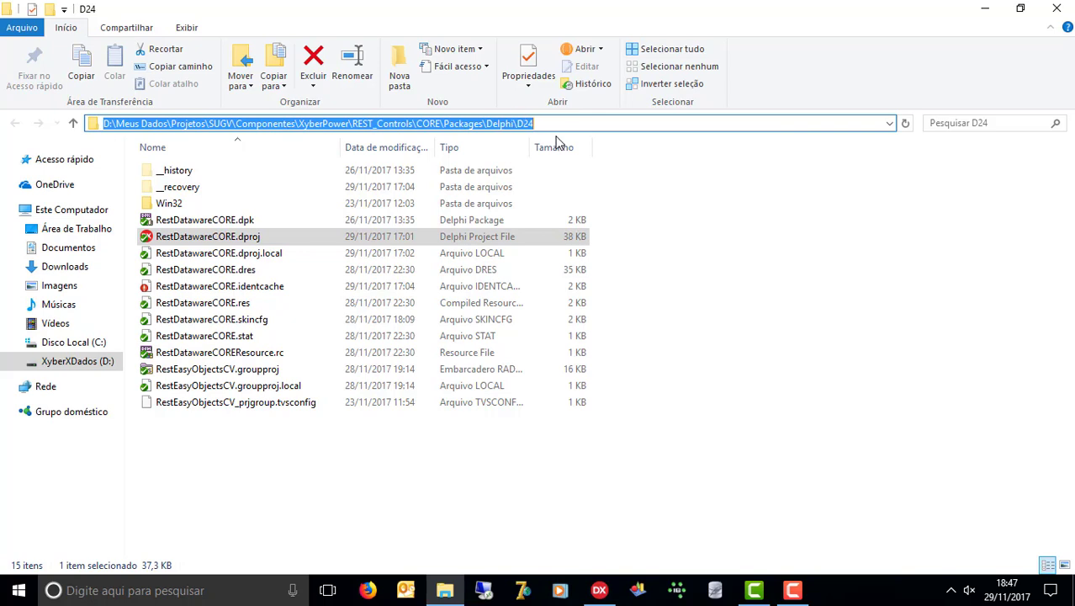
pyautogui.click(553, 123)
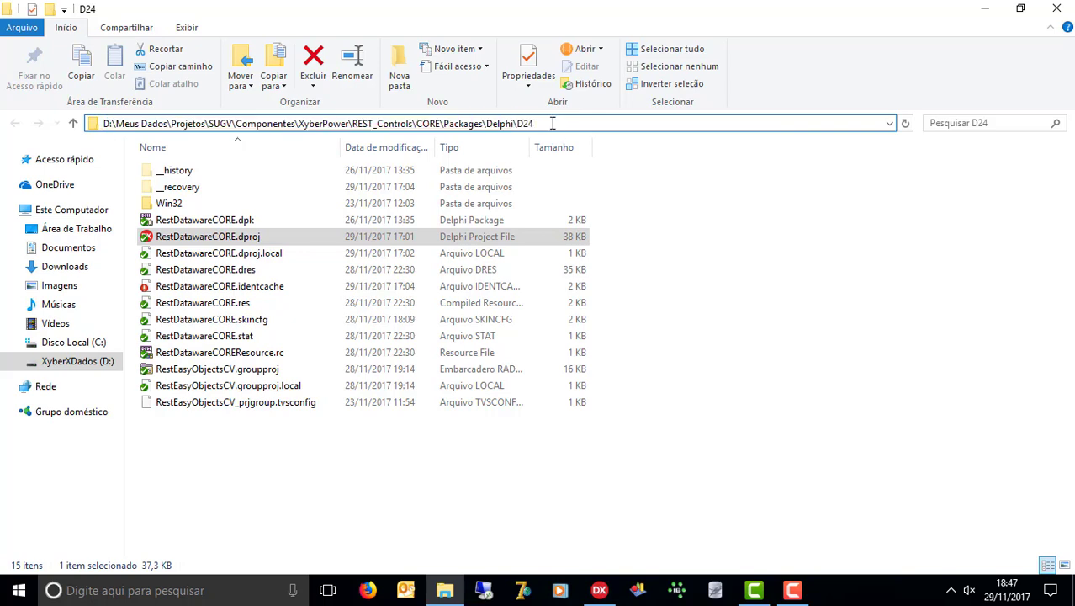
pyautogui.click(701, 351)
pyautogui.click(285, 371)
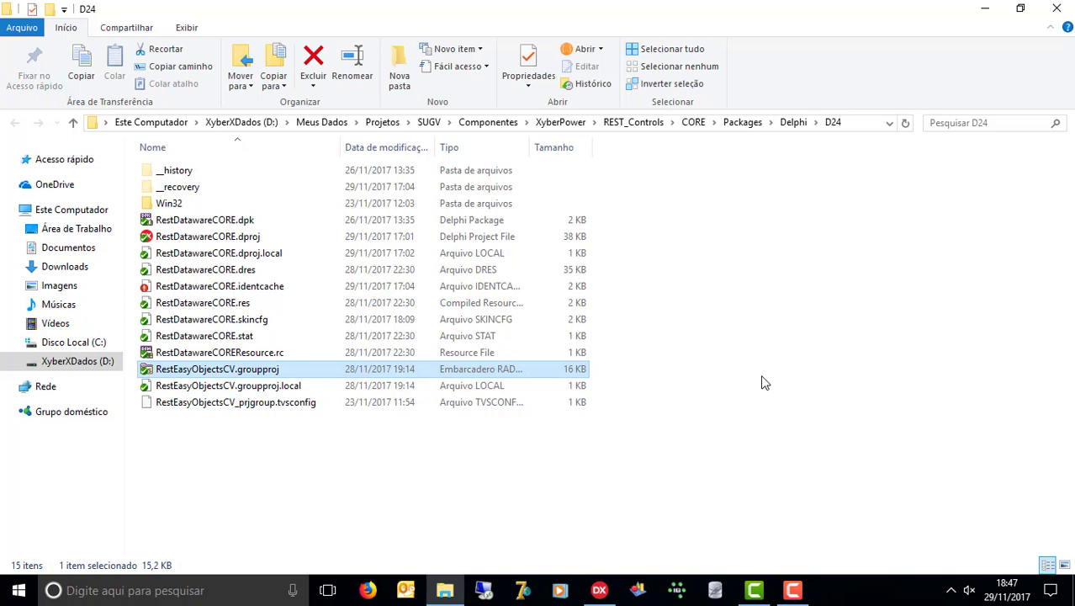
pyautogui.click(870, 125)
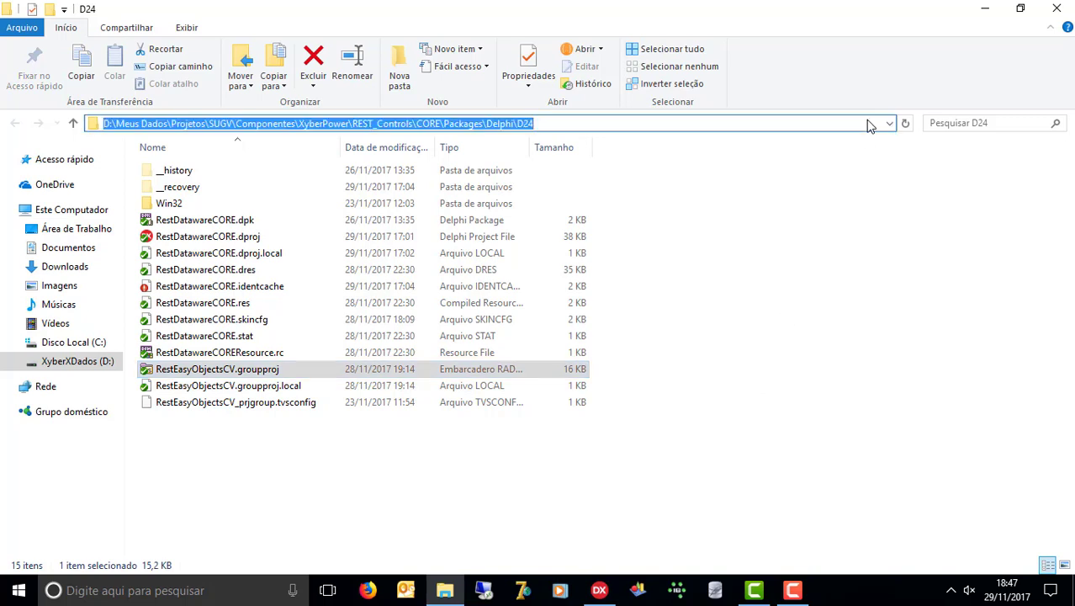
# - Open the project group RestEasyObjectsCV.groupproj from the CORE\Packages\Delphi\D24 folder in RAD Studio, using the copied folder path
pyautogui.hotkey('ctrl', 'x')
pyautogui.hotkey('alt', 'Tab')
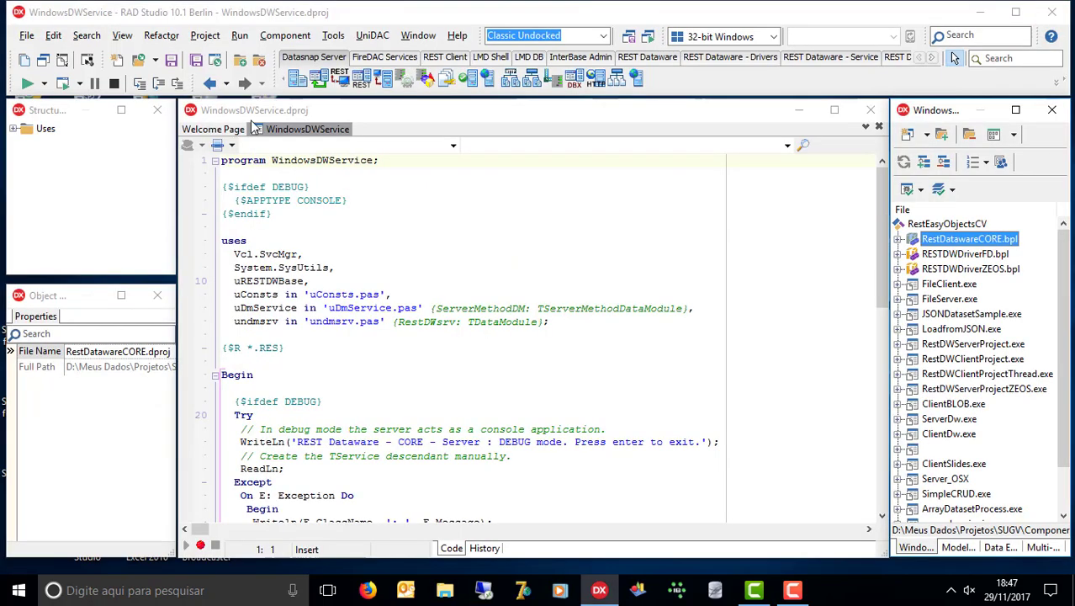
pyautogui.click(27, 35)
pyautogui.click(48, 89)
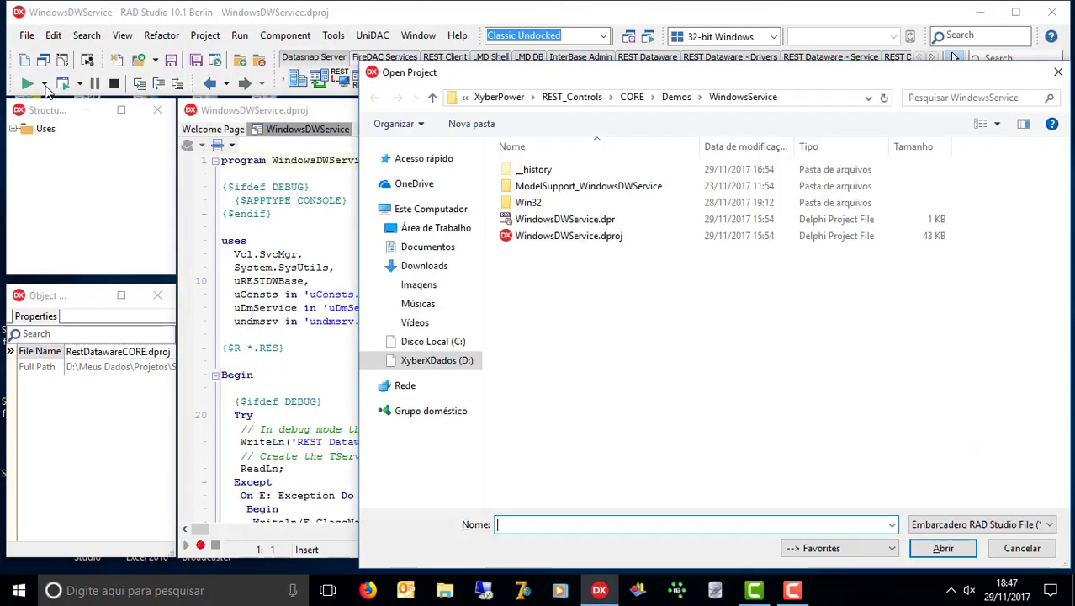
pyautogui.hotkey('ctrl', 'v')
pyautogui.press('Return')
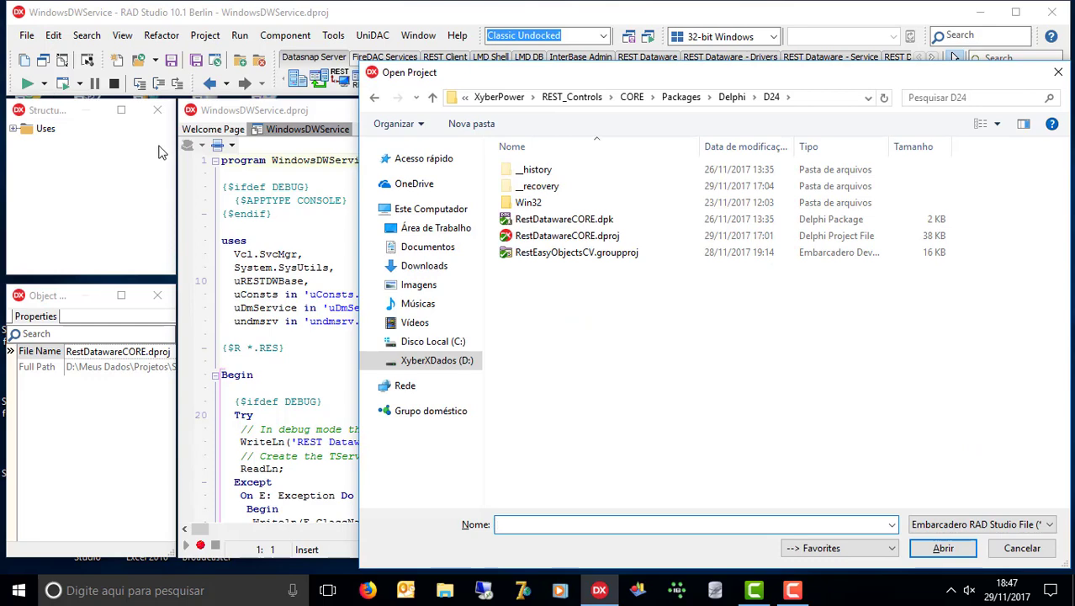
pyautogui.click(588, 255)
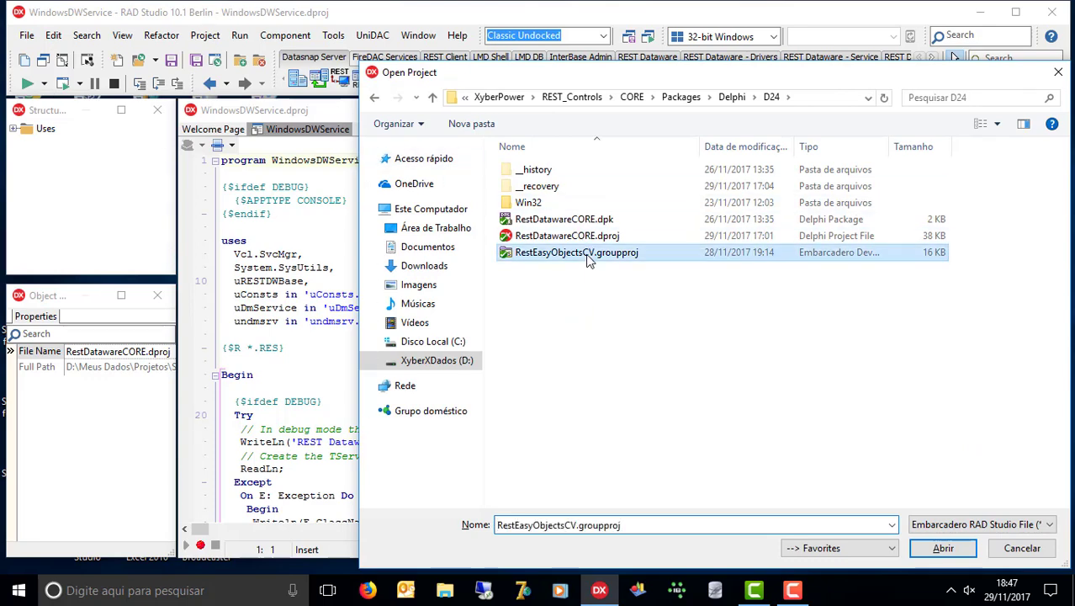
pyautogui.click(942, 547)
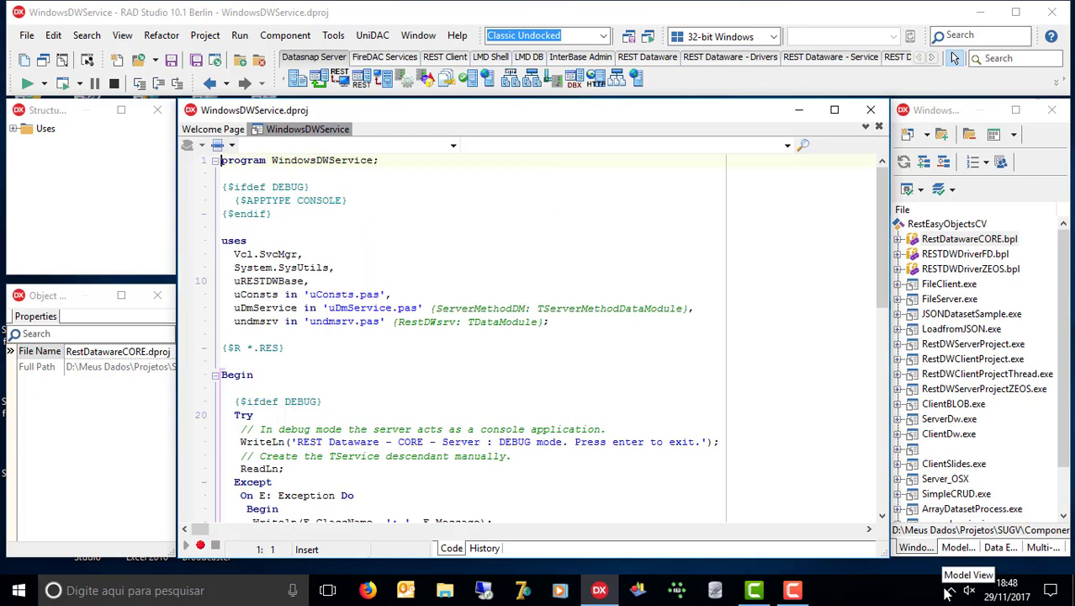
# - Uninstall the RestDatawareCORE.bpl package together with its dependent FireDAC and ZEOS driver packages
pyautogui.rightClick(990, 241)
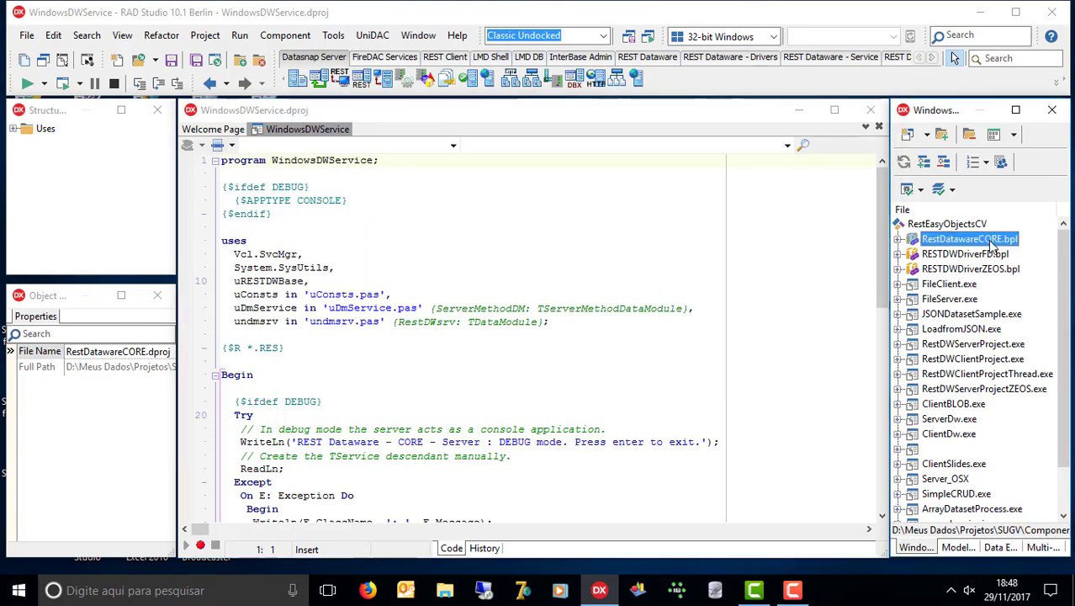
pyautogui.click(960, 150)
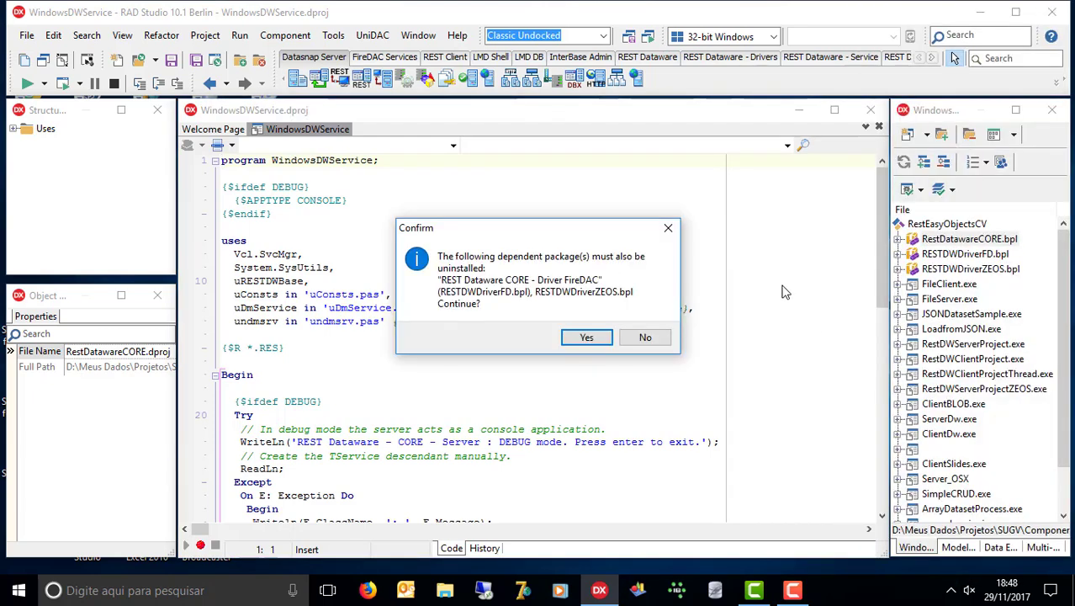
pyautogui.click(587, 336)
# - Clean all projects in the RestEasyObjectsCV group and close the progress window
pyautogui.click(939, 239)
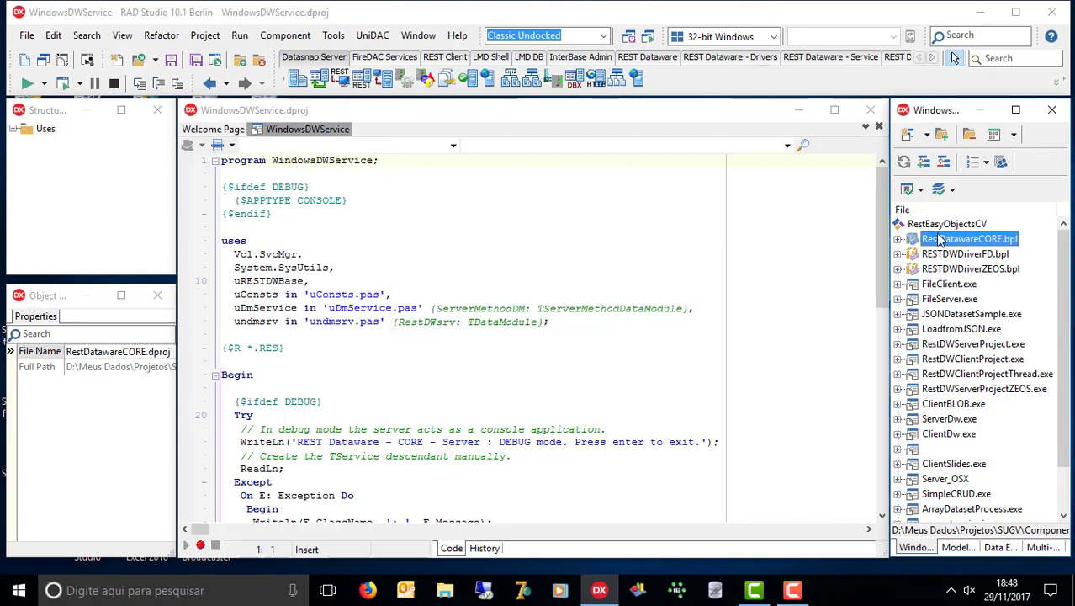
pyautogui.click(944, 225)
pyautogui.rightClick(946, 226)
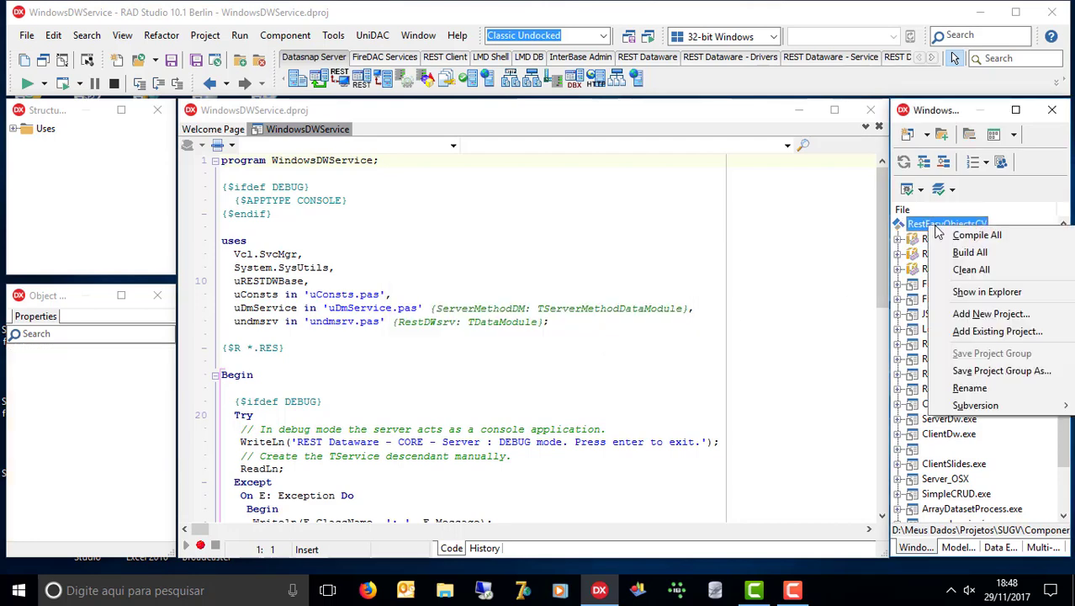
pyautogui.click(1029, 272)
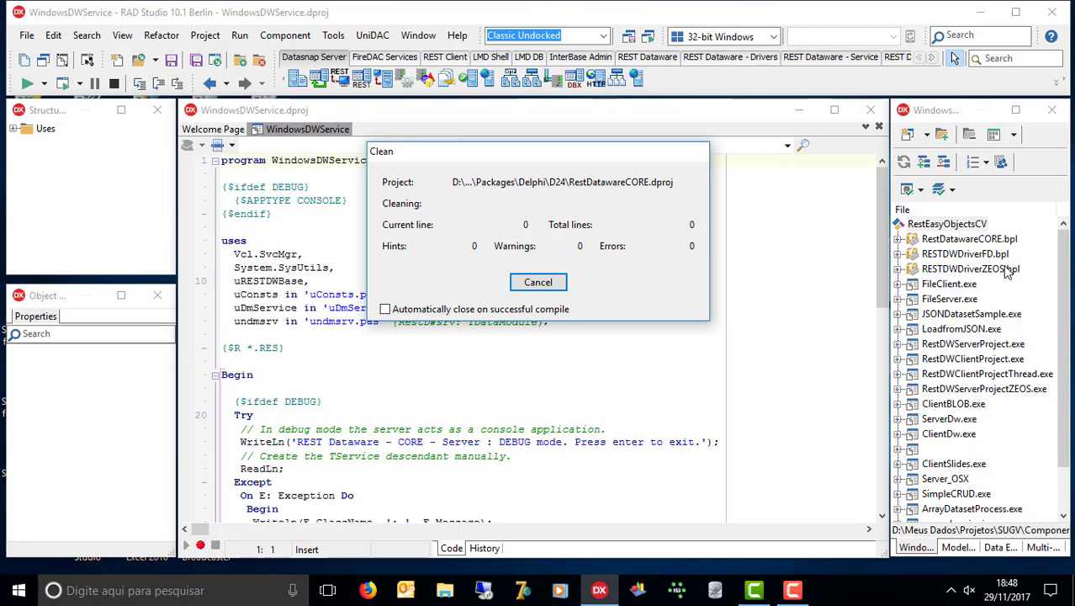
pyautogui.click(558, 286)
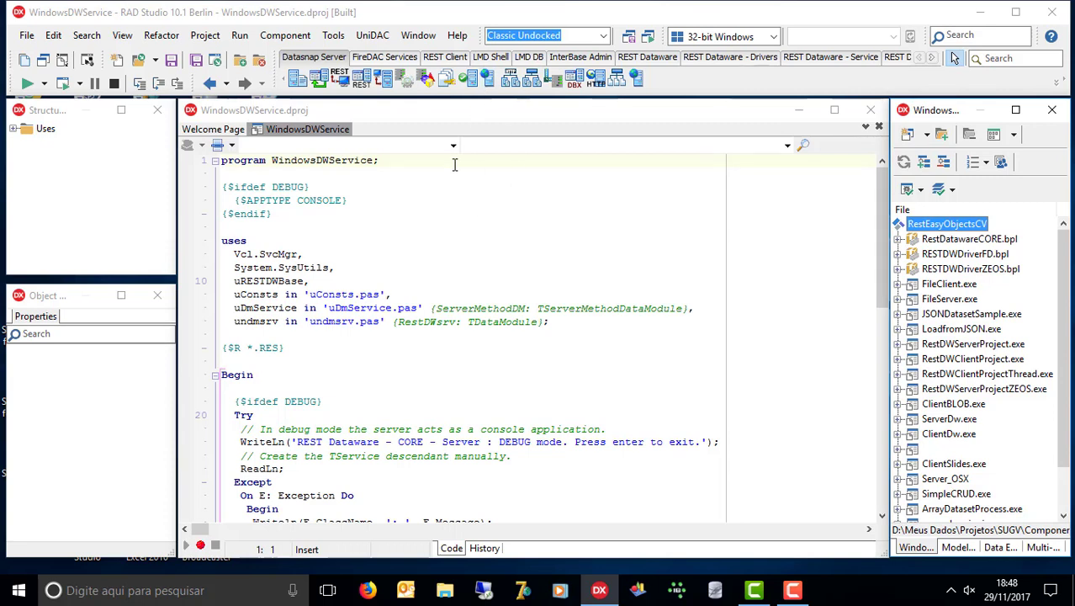
# - Open the ordered list of library paths in the Delphi library options for the 32-bit Windows platform
pyautogui.click(333, 37)
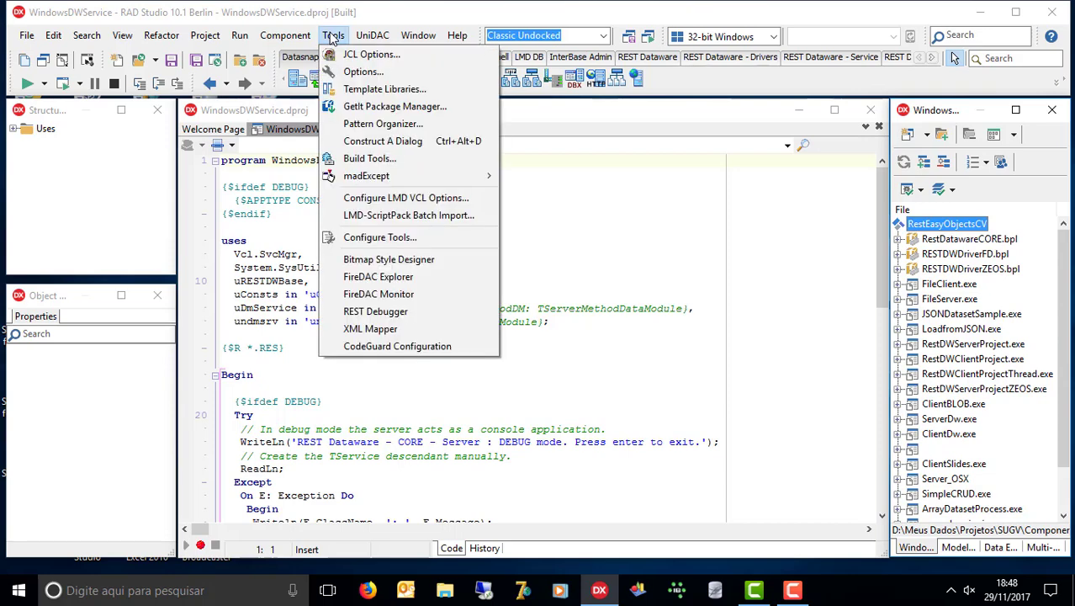
pyautogui.click(337, 75)
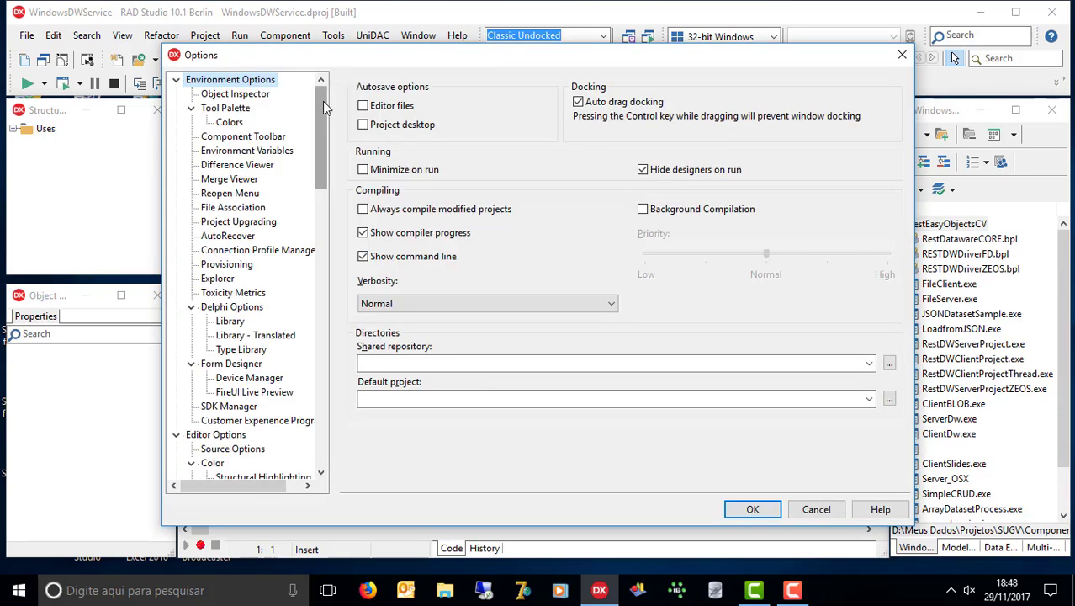
pyautogui.moveTo(322, 101)
pyautogui.mouseDown()
pyautogui.moveTo(322, 119)
pyautogui.moveTo(319, 87)
pyautogui.mouseUp()
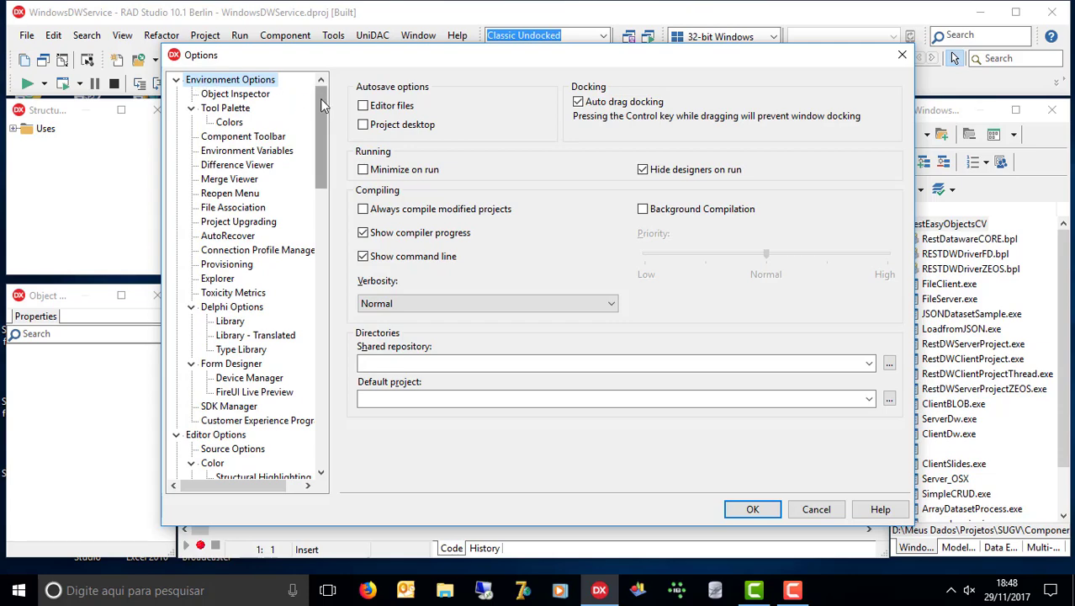
pyautogui.moveTo(320, 98); pyautogui.dragTo(318, 136)
pyautogui.moveTo(317, 140); pyautogui.dragTo(314, 144)
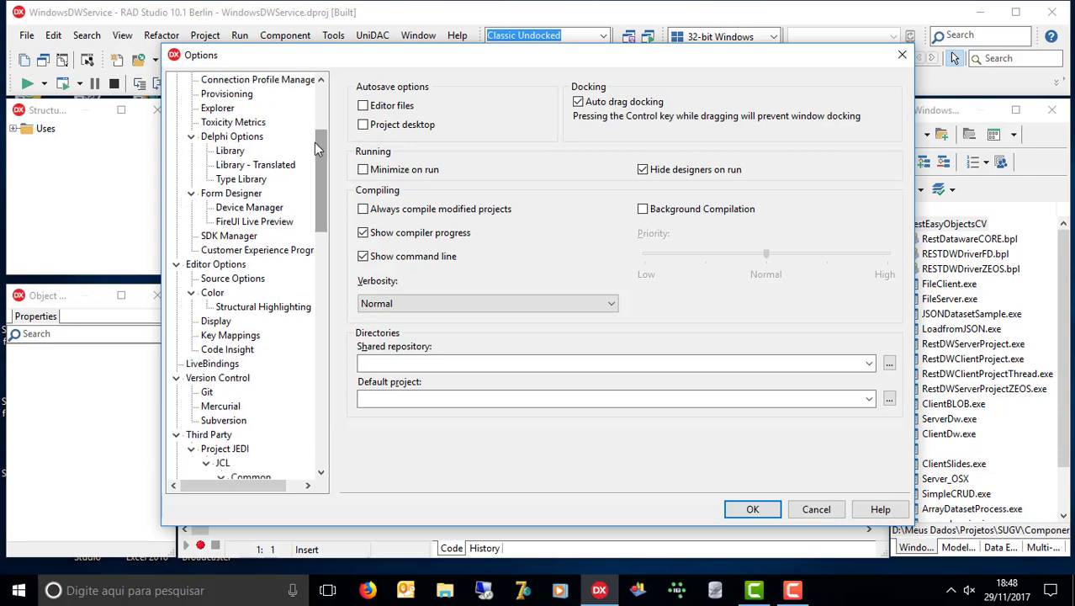
pyautogui.click(234, 153)
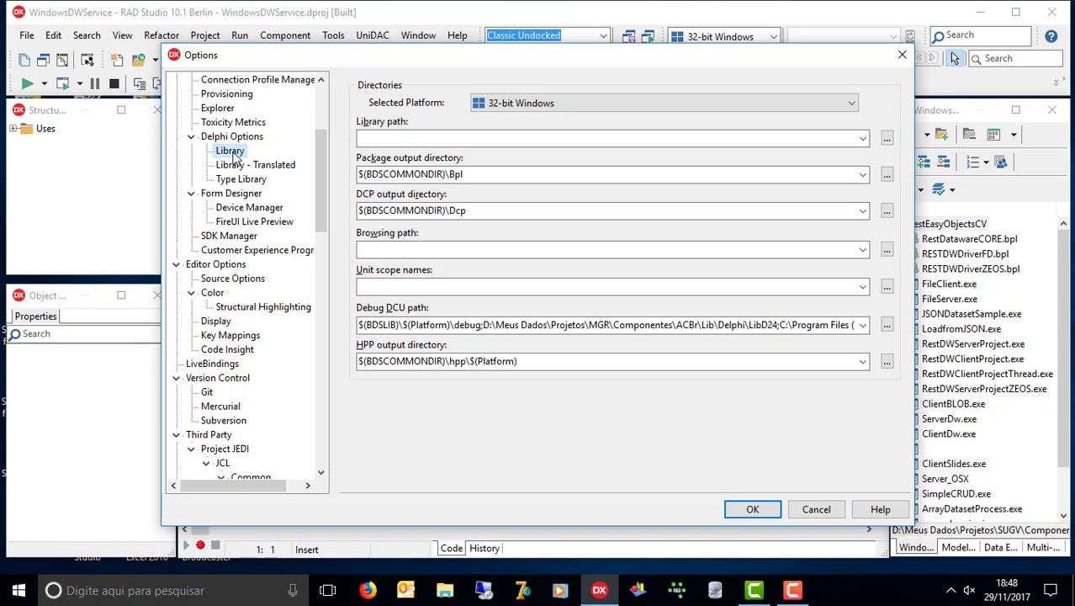
pyautogui.click(851, 104)
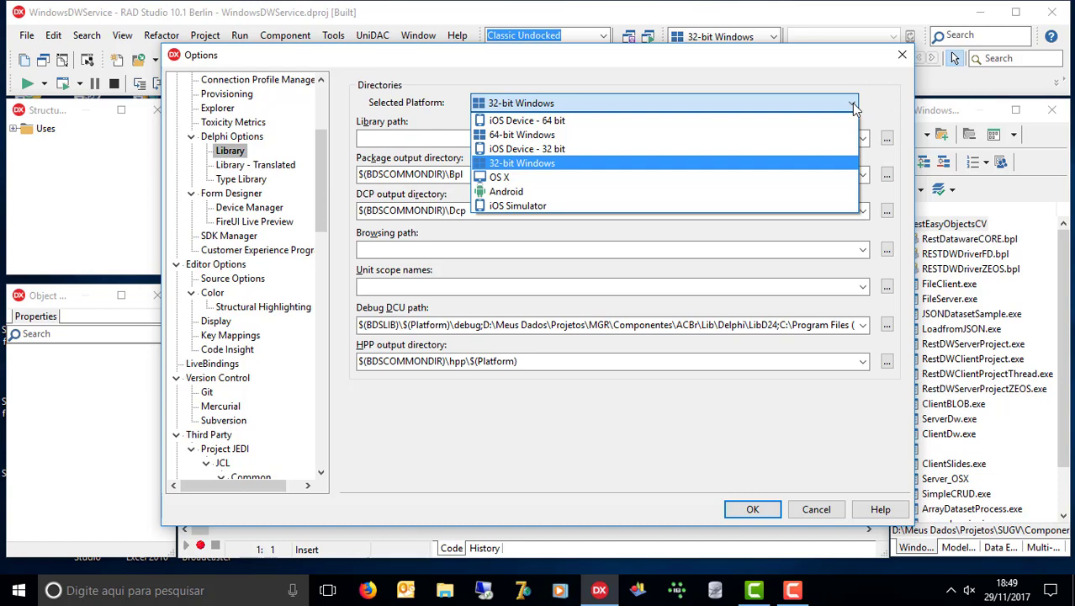
pyautogui.click(746, 164)
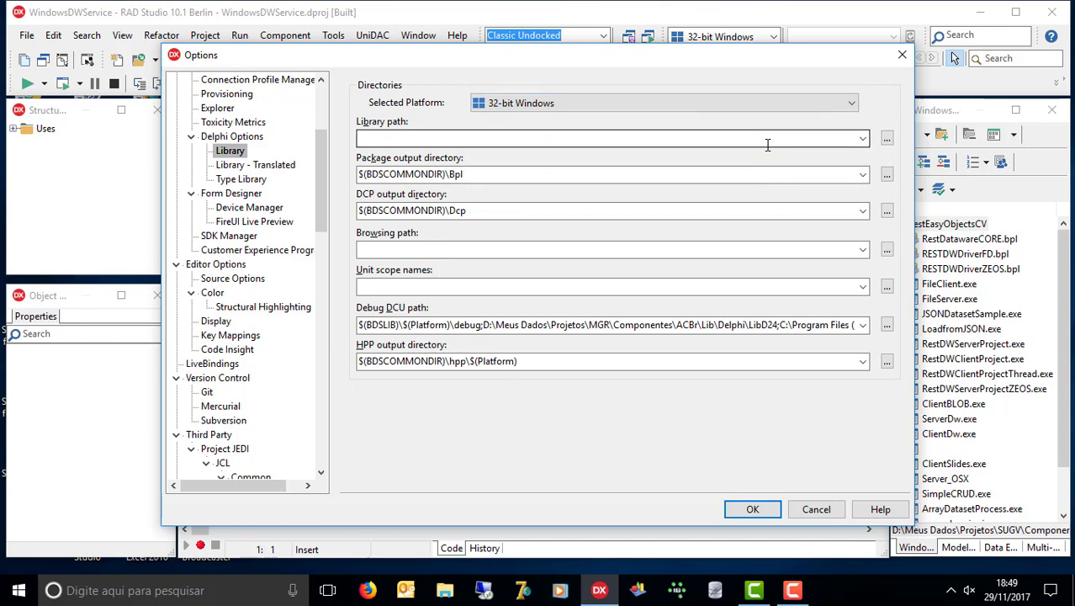
pyautogui.click(862, 138)
pyautogui.click(863, 138)
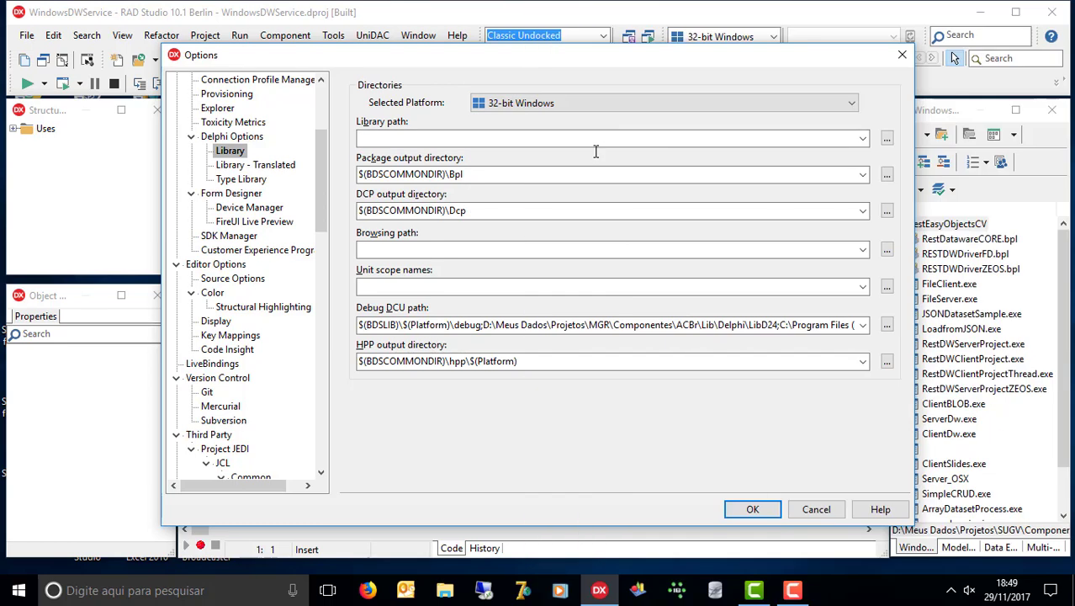
pyautogui.click(887, 138)
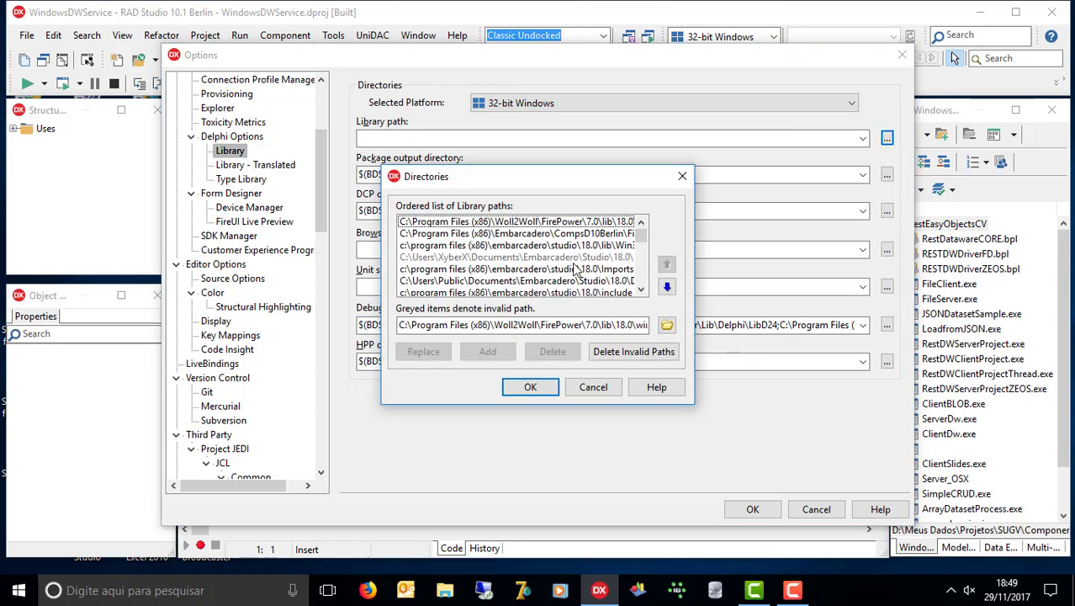
# - Delete the greyed SIT\Sip\SipStack\src path and the greyed SUGV\Componentes path near the end of the library path list
pyautogui.moveTo(645, 244); pyautogui.dragTo(642, 290)
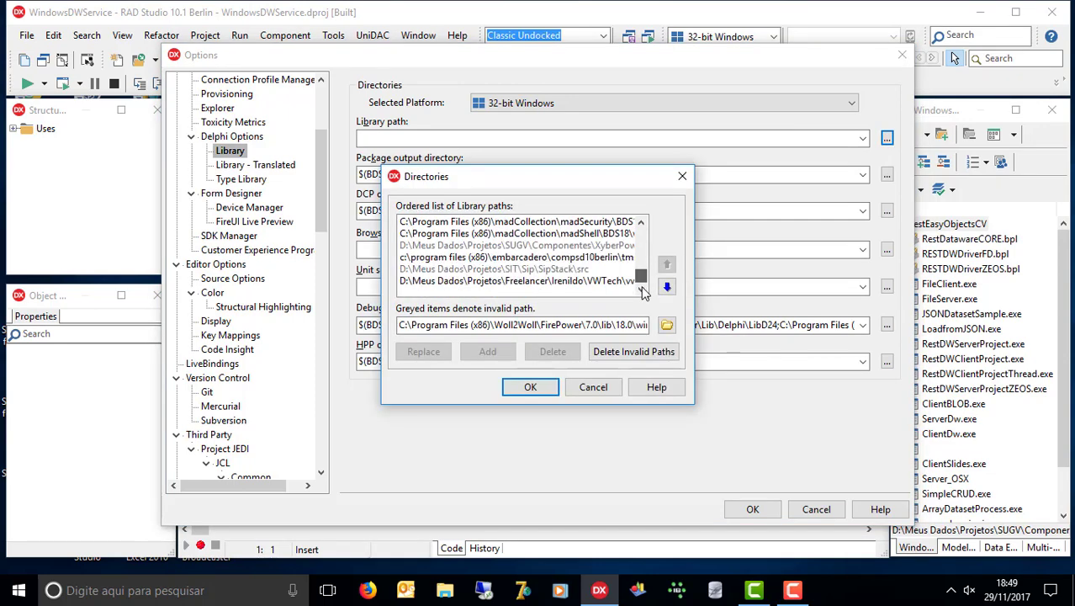
pyautogui.click(561, 282)
pyautogui.press('Up')
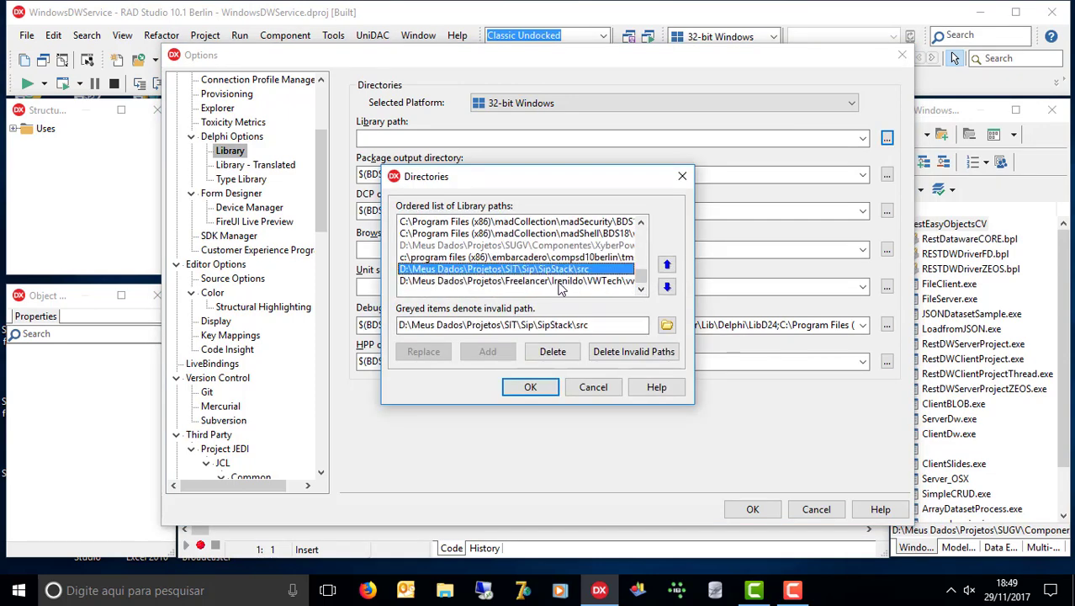
pyautogui.click(553, 351)
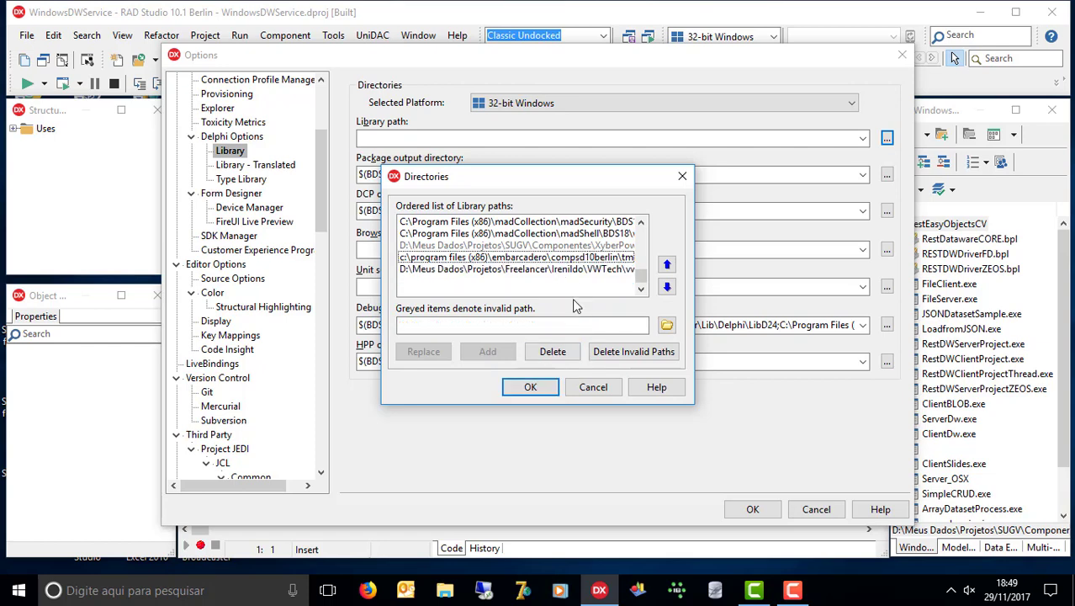
pyautogui.click(577, 246)
pyautogui.click(553, 351)
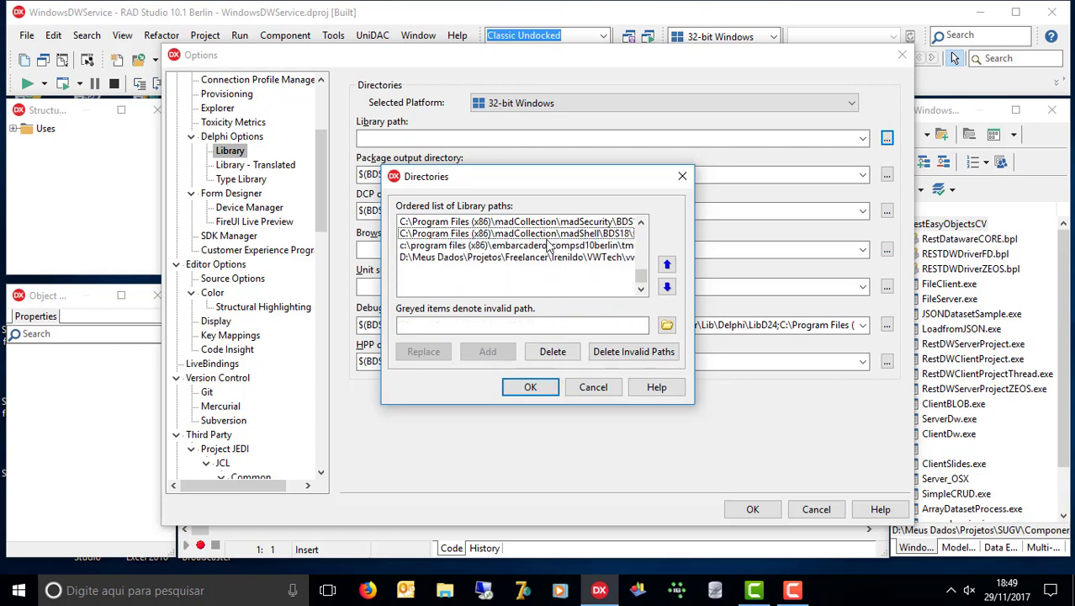
# - Delete the first CompsD10Berlin QuickReport path, just below the CONVERSOR_BANESTES entry, from the library path list
pyautogui.click(547, 245)
pyautogui.press('Up')
pyautogui.press('Up')
pyautogui.press('Up')
pyautogui.press('Up')
pyautogui.press('Up')
pyautogui.press('Up')
pyautogui.press('Up')
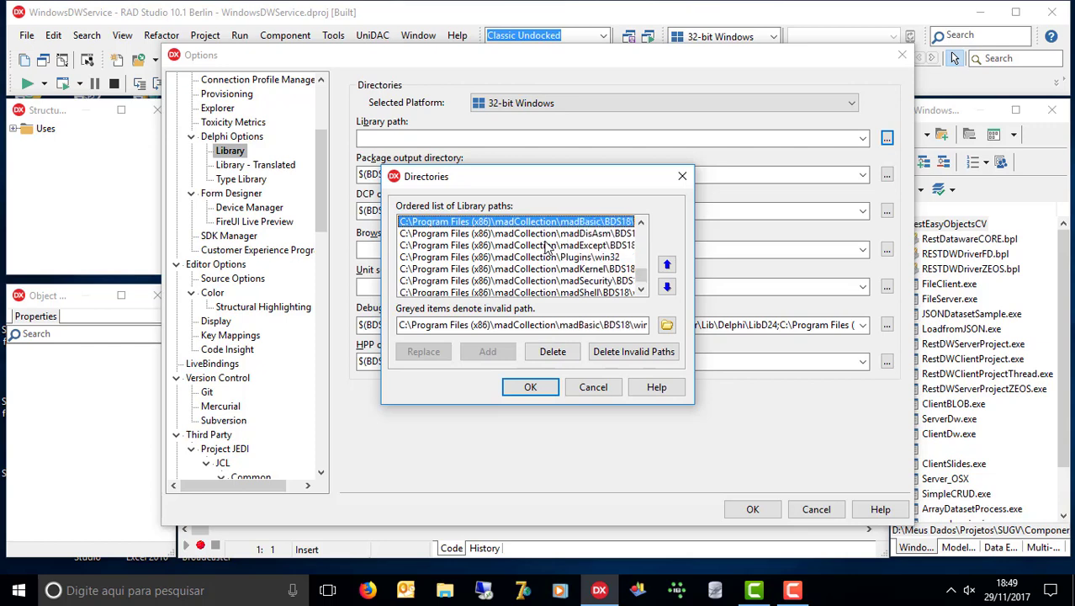
pyautogui.press('Up')
pyautogui.press('Up')
pyautogui.press('Up')
pyautogui.press('Up')
pyautogui.press('Up')
pyautogui.press('Down')
pyautogui.press('Down')
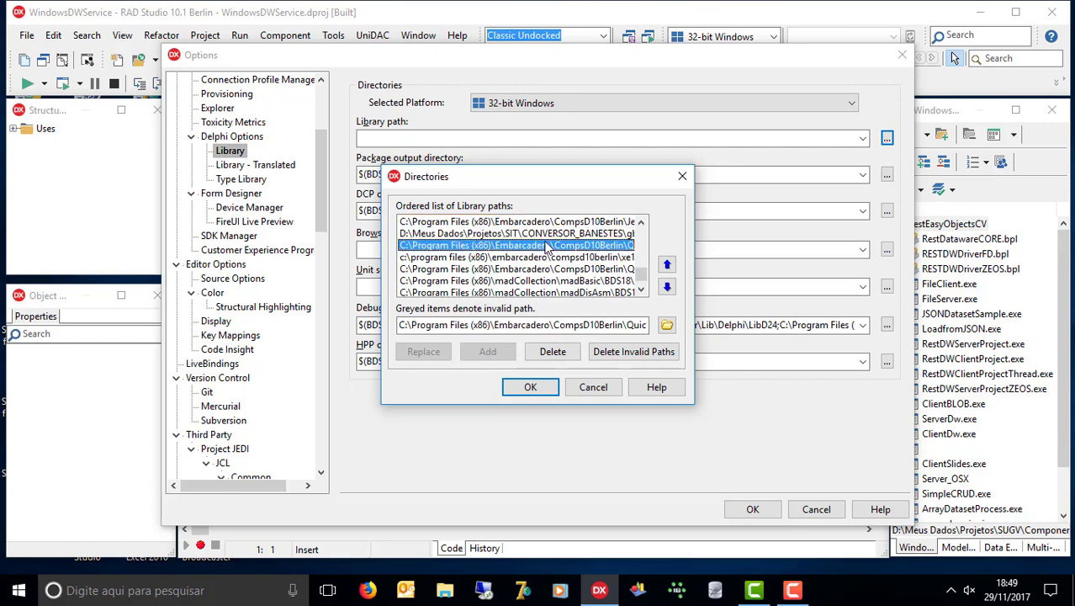
pyautogui.click(553, 351)
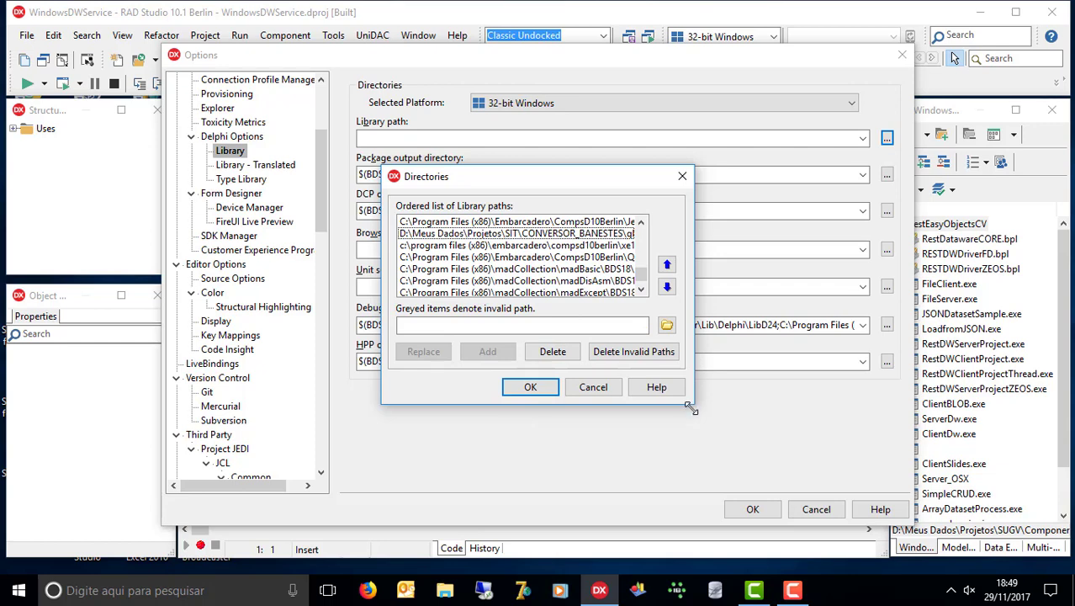
# - Enlarge the library path window and look through the REST_Controls\CORE\Source entries, selecting the DmDados path
pyautogui.moveTo(695, 408); pyautogui.dragTo(881, 505)
pyautogui.click(635, 305)
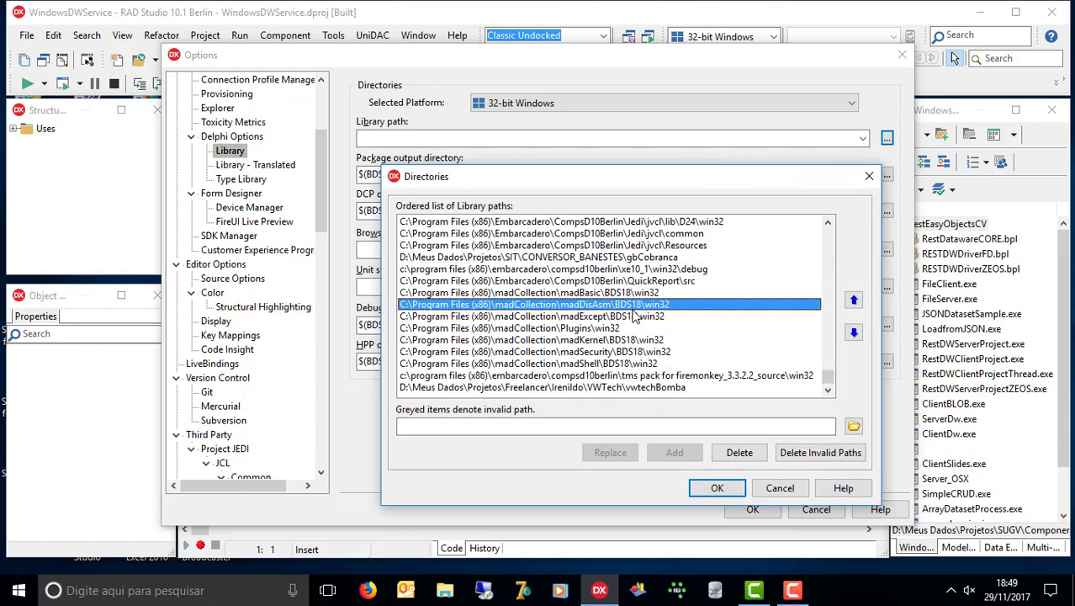
pyautogui.press('Up')
pyautogui.press('Up')
pyautogui.press('Up')
pyautogui.press('Up')
pyautogui.press('Up')
pyautogui.press('Up')
pyautogui.press('Up')
pyautogui.press('Up')
pyautogui.press('Up')
pyautogui.press('Up')
pyautogui.press('Up')
pyautogui.press('Up')
pyautogui.press('Up')
pyautogui.press('Up')
pyautogui.press('Up')
pyautogui.press('Up')
pyautogui.press('Up')
pyautogui.press('Up')
pyautogui.press('Up')
pyautogui.press('Up')
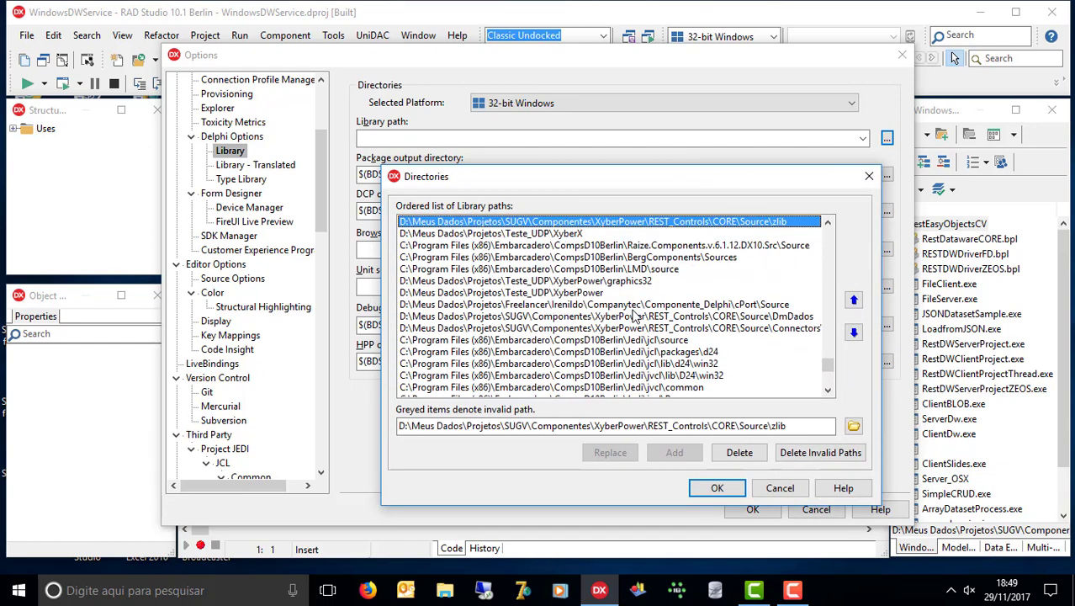
pyautogui.press('Down')
pyautogui.press('Down')
pyautogui.press('Down')
pyautogui.press('Down')
pyautogui.press('Down')
pyautogui.press('Down')
pyautogui.press('Down')
pyautogui.press('Down')
pyautogui.press('Down')
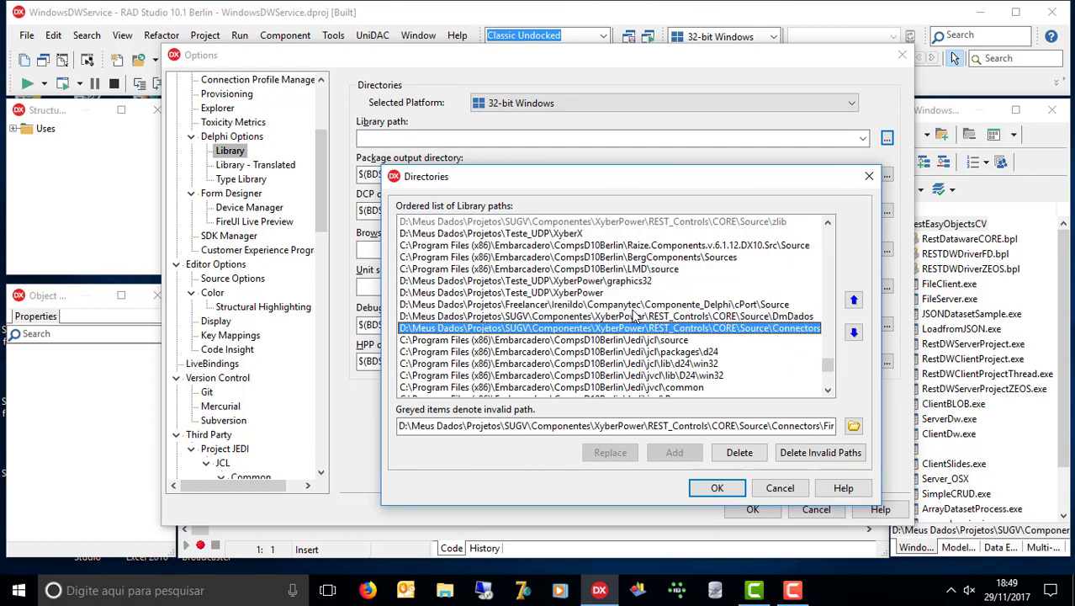
pyautogui.press('Up')
pyautogui.press('Down')
pyautogui.press('Up')
pyautogui.press('Down')
pyautogui.press('Up')
pyautogui.press('Down')
pyautogui.press('Up')
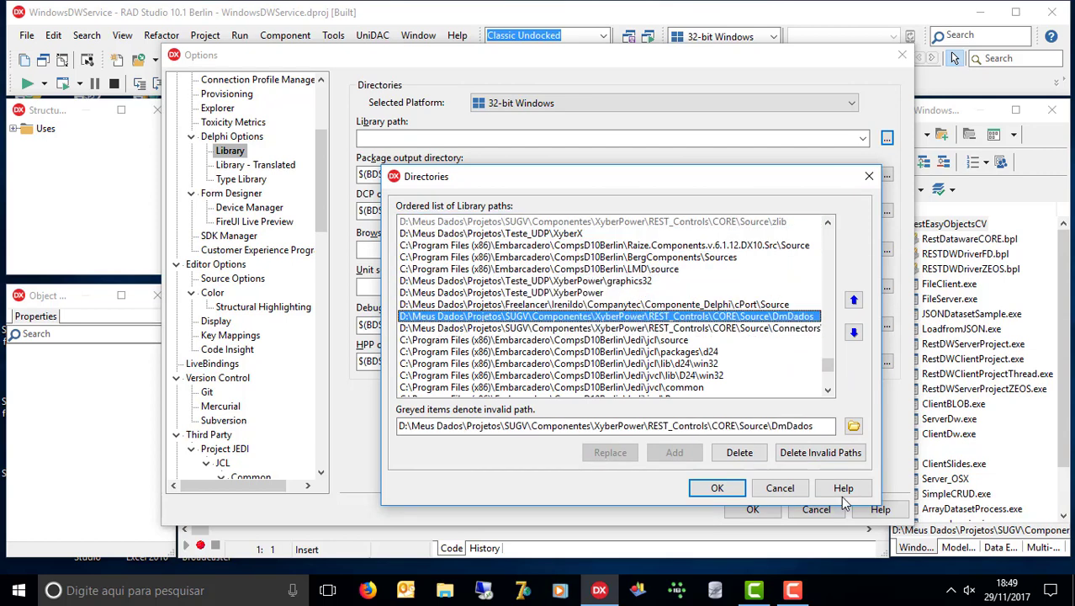
# - Browse for a library path folder, going from REST_Controls through CORE\Source\Connectors into the FireDAC folder
pyautogui.click(854, 426)
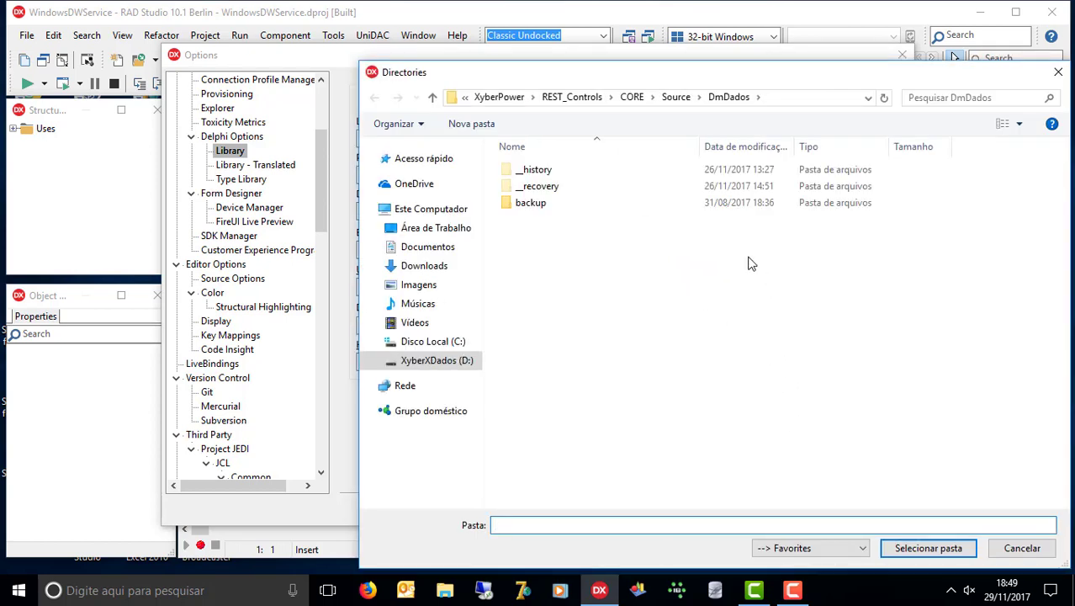
pyautogui.click(588, 100)
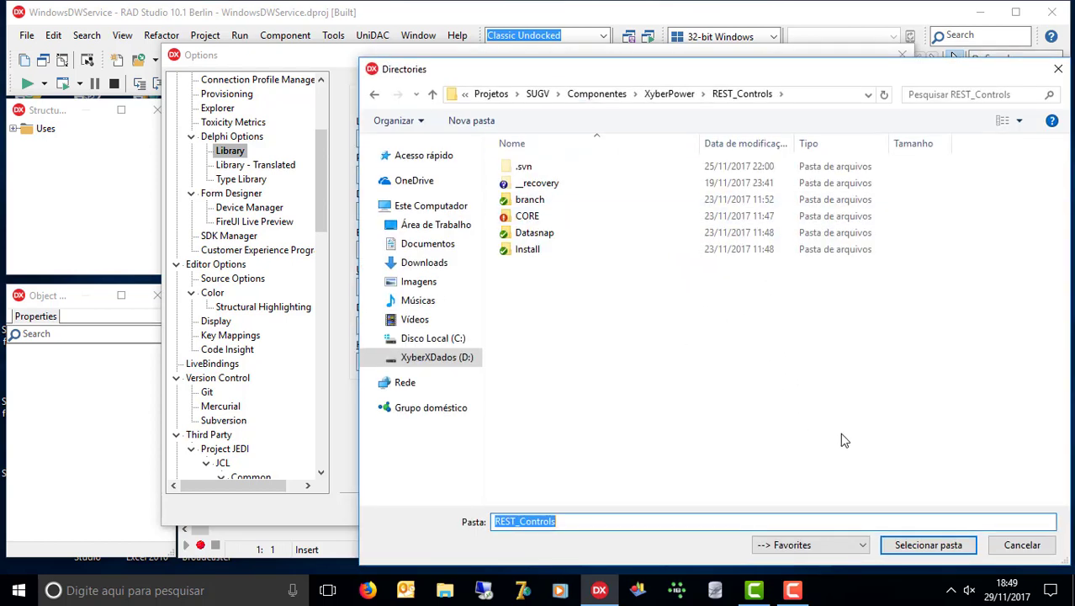
pyautogui.doubleClick(585, 214)
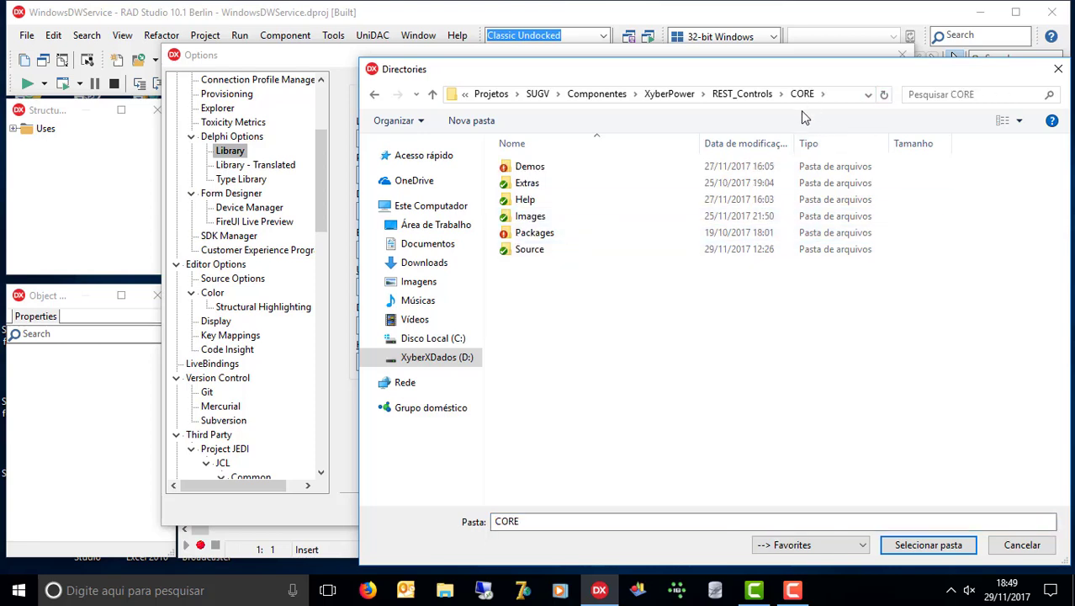
pyautogui.doubleClick(562, 256)
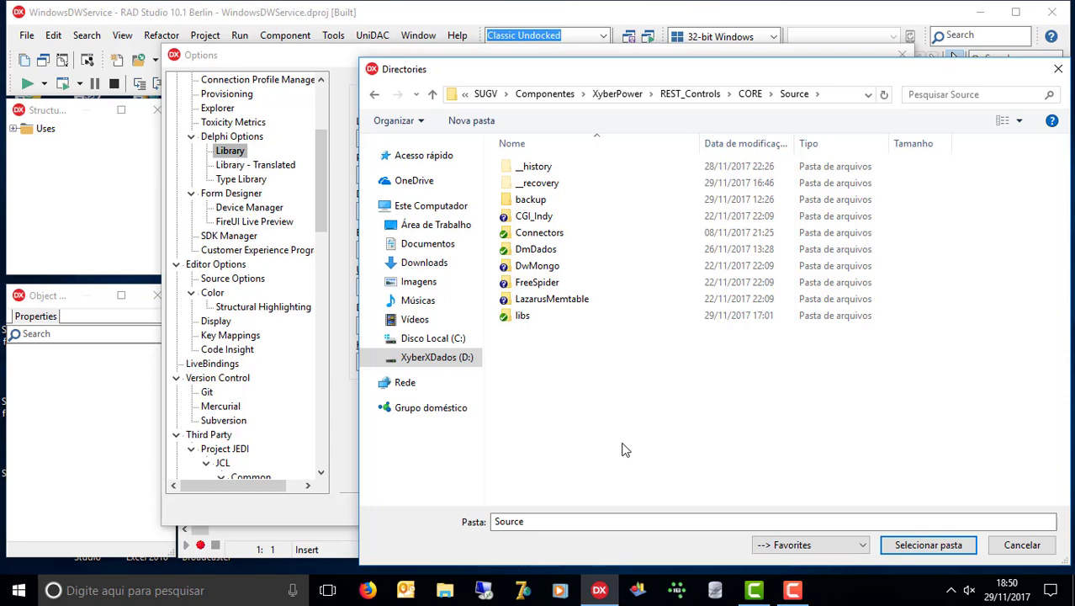
pyautogui.doubleClick(547, 232)
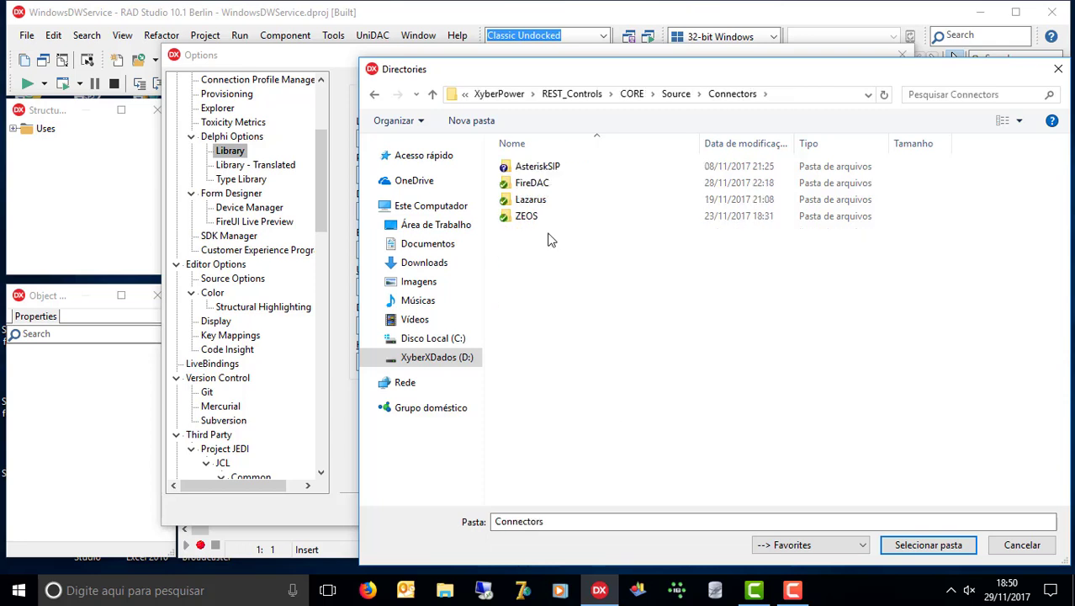
pyautogui.doubleClick(543, 185)
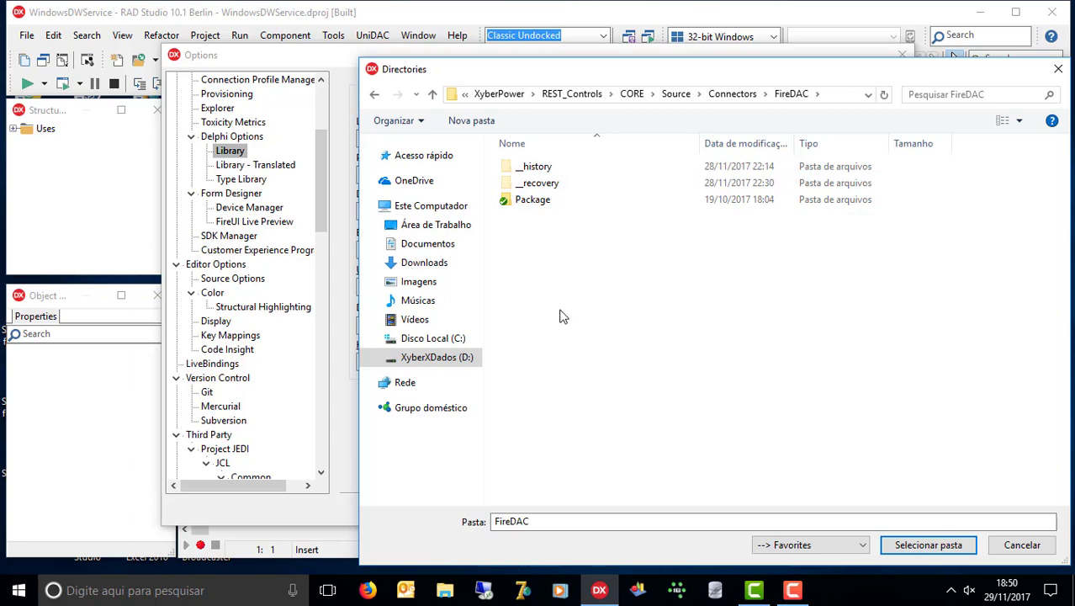
# - Look through the DmDados, libs and libs\JSON folders under CORE\Source, and cancel out of the folder selection and library options
pyautogui.click(711, 96)
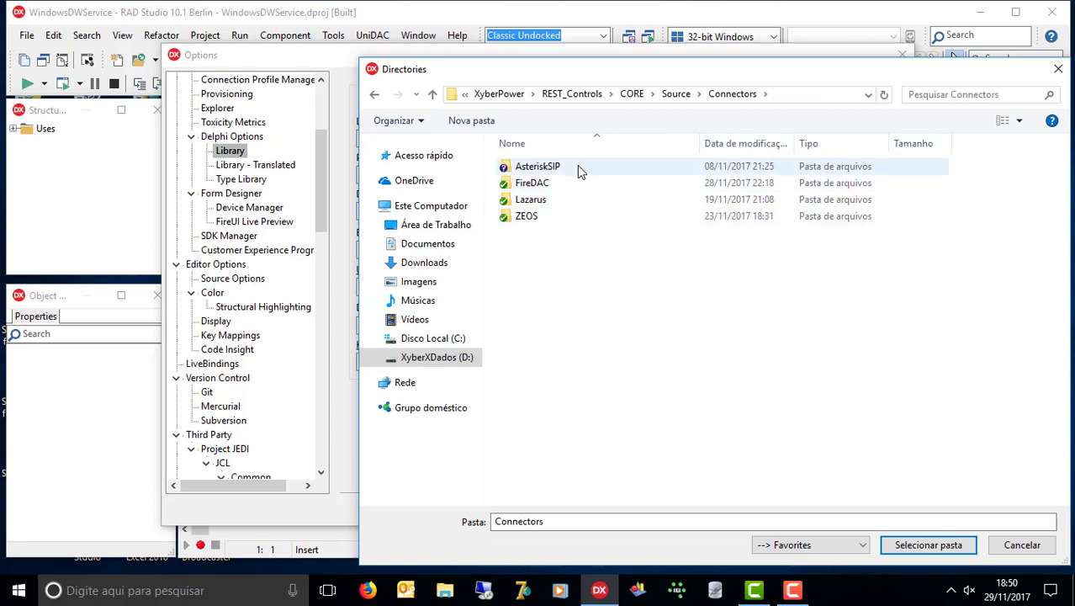
pyautogui.click(675, 94)
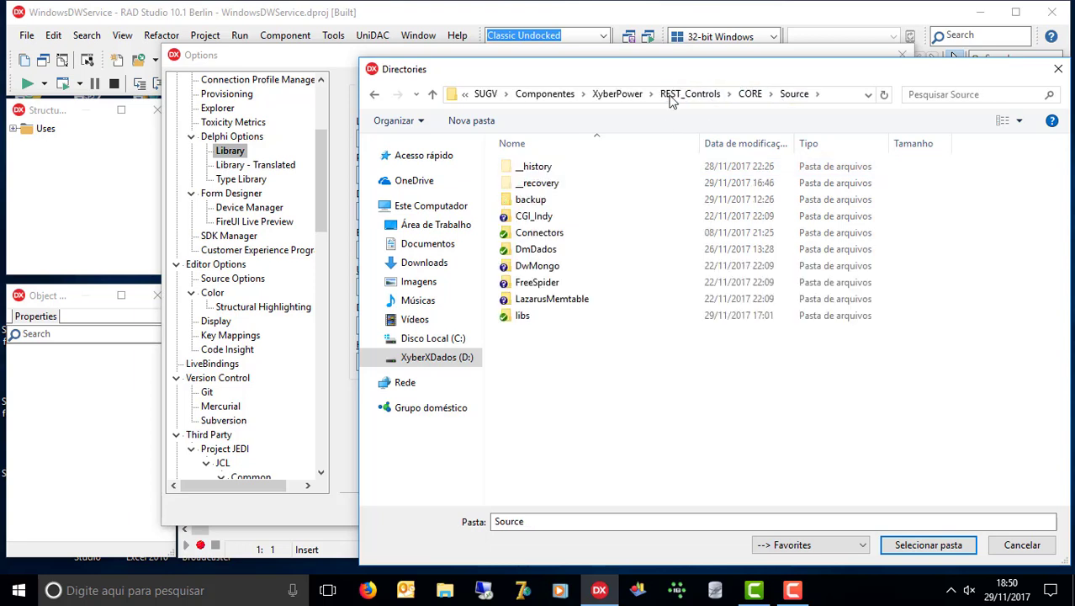
pyautogui.doubleClick(563, 252)
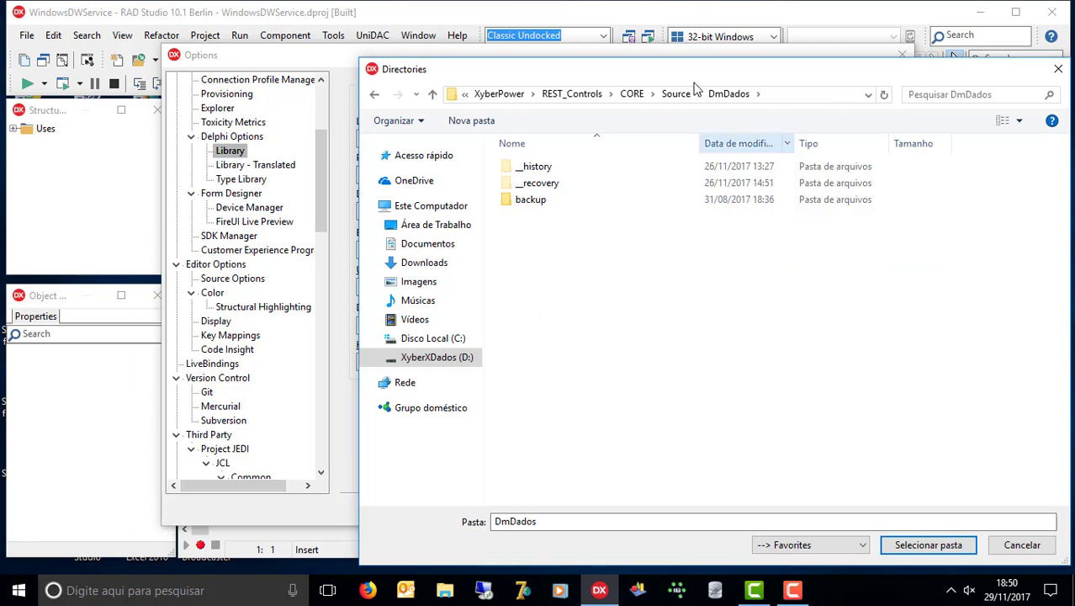
pyautogui.click(675, 94)
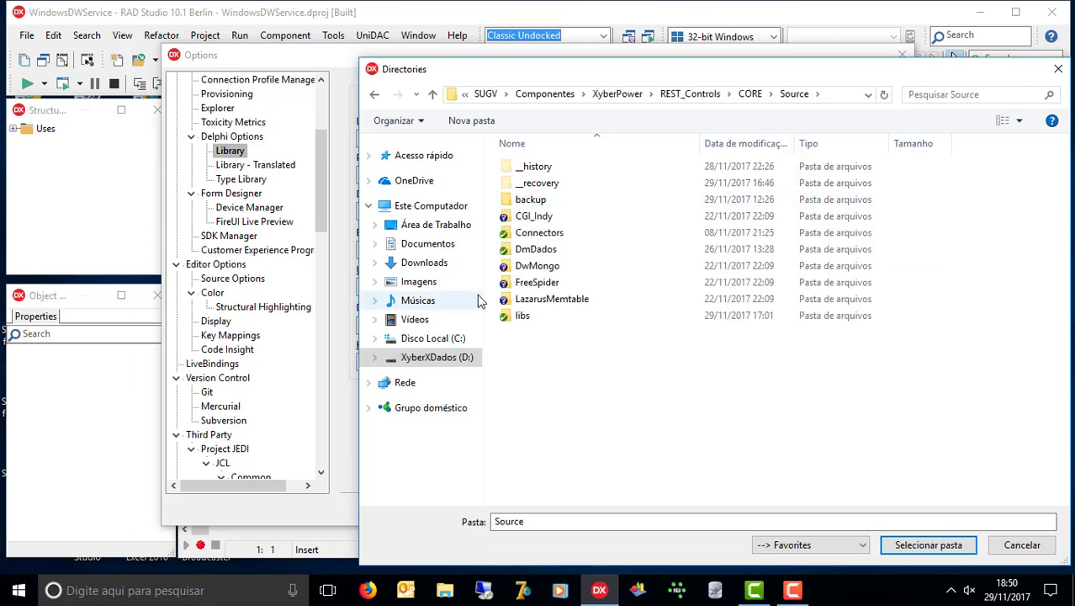
pyautogui.doubleClick(523, 316)
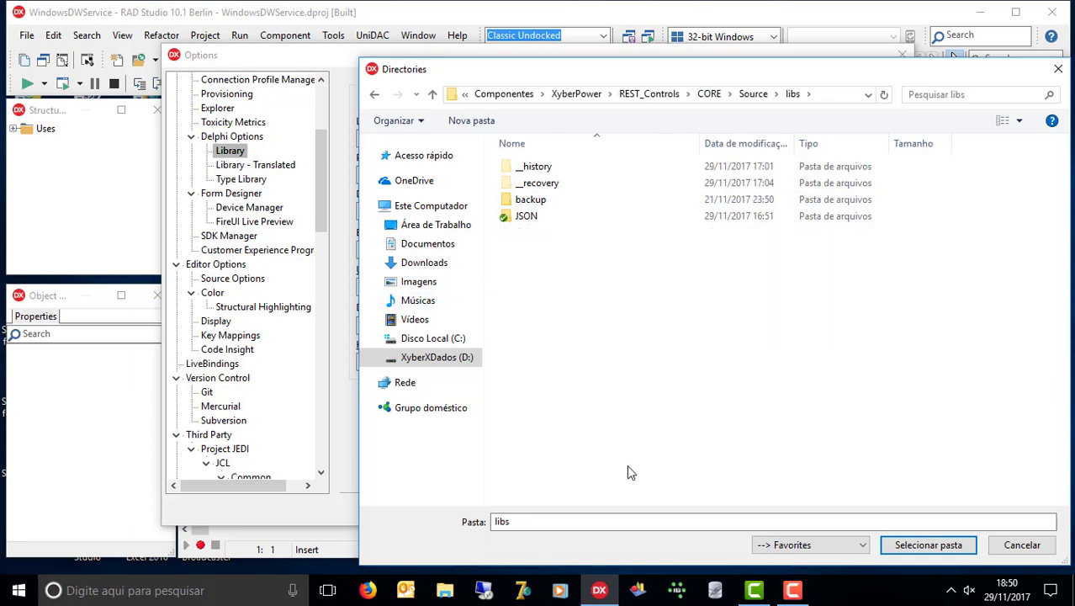
pyautogui.doubleClick(552, 215)
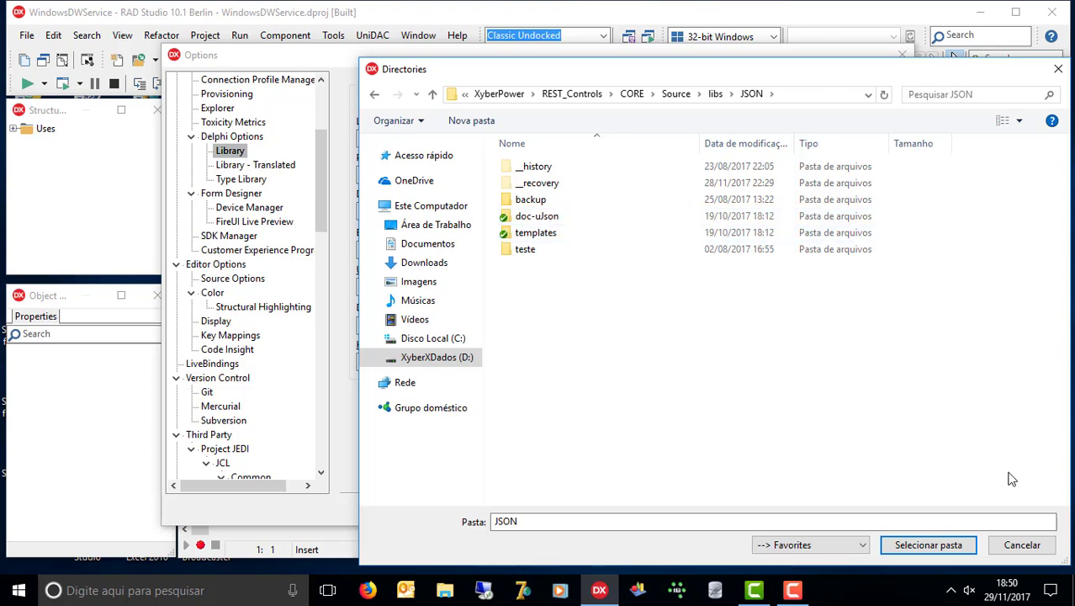
pyautogui.click(1021, 544)
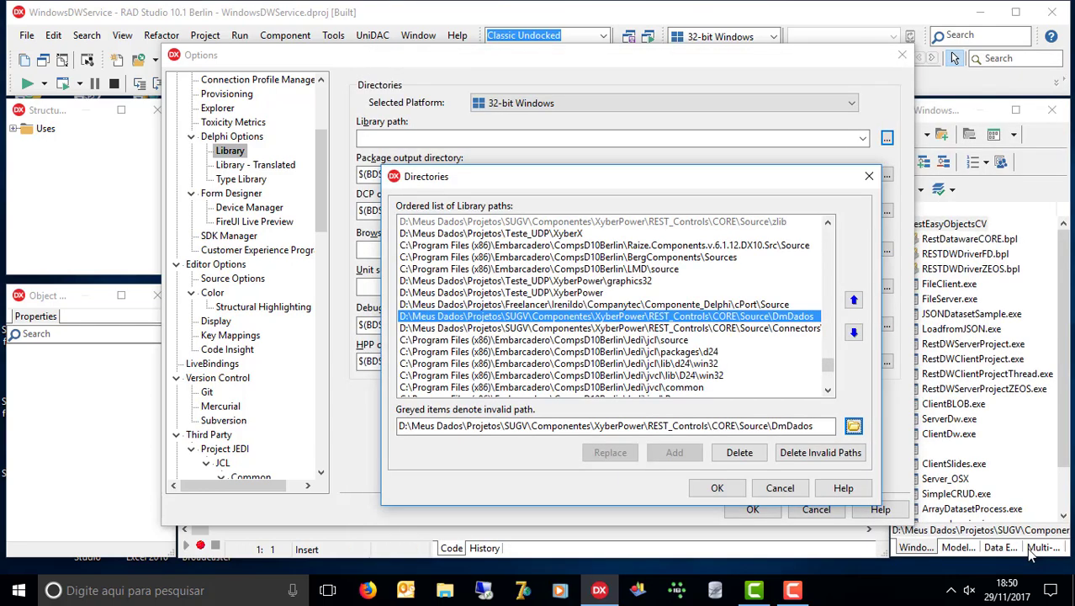
pyautogui.click(780, 487)
pyautogui.click(816, 511)
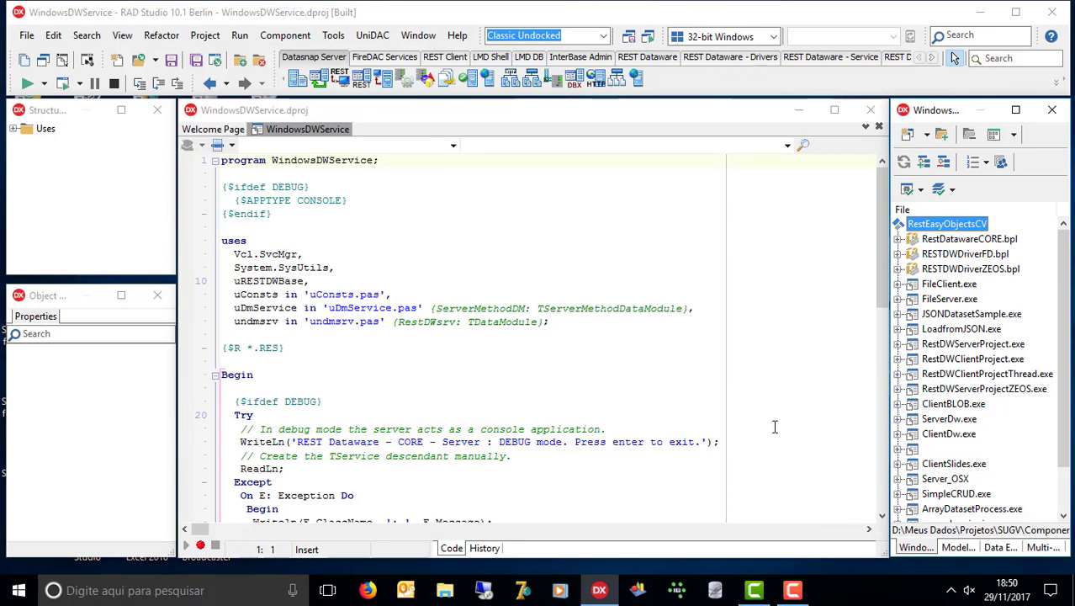
# - Show the folder of the RestDatawareCORE.bpl project in File Explorer
pyautogui.click(438, 593)
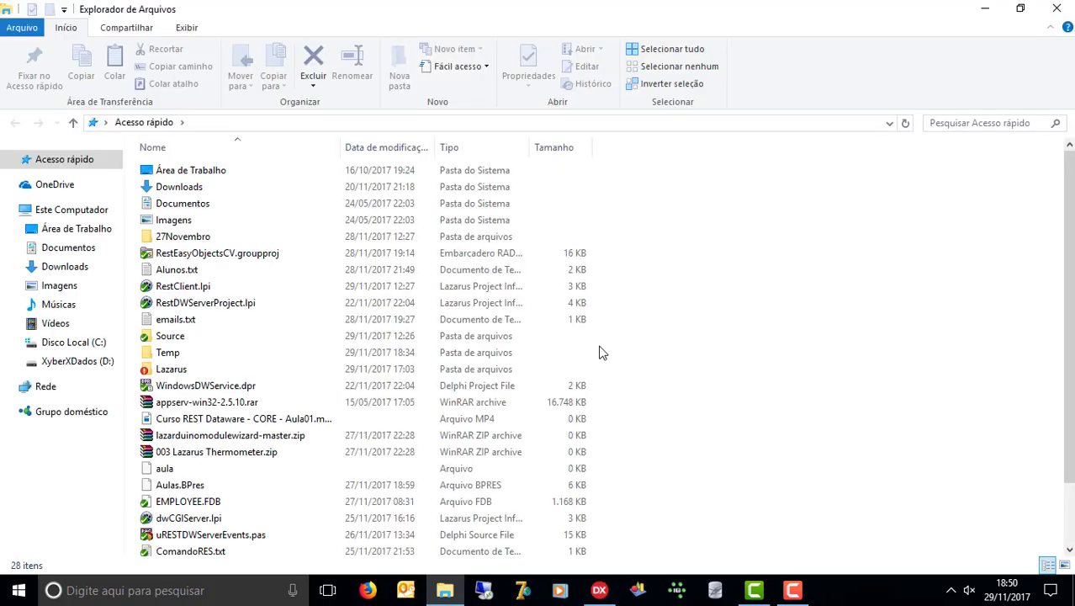
pyautogui.click(989, 9)
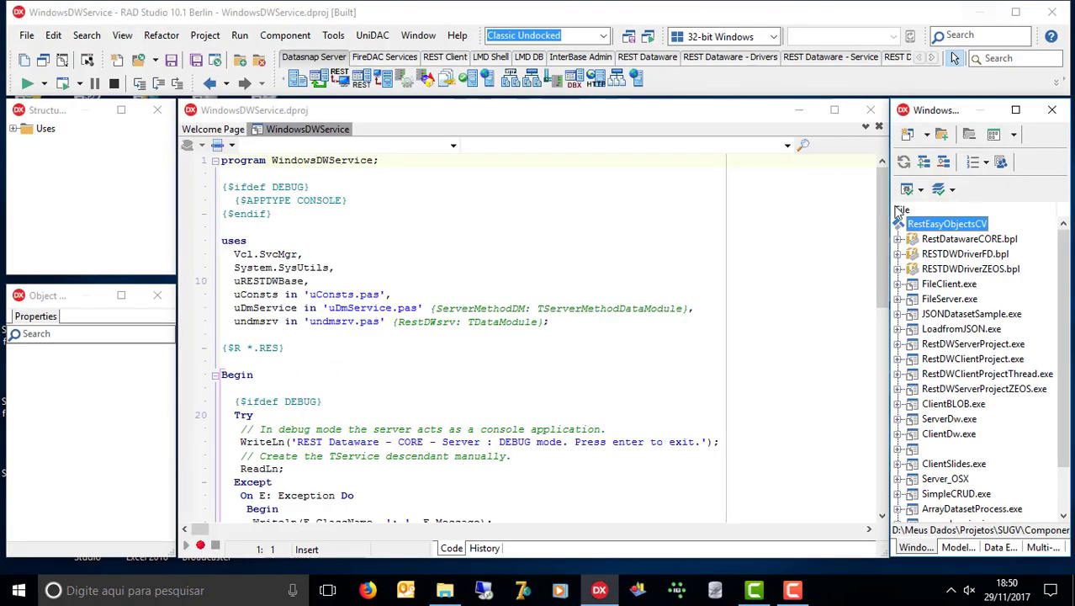
pyautogui.rightClick(938, 230)
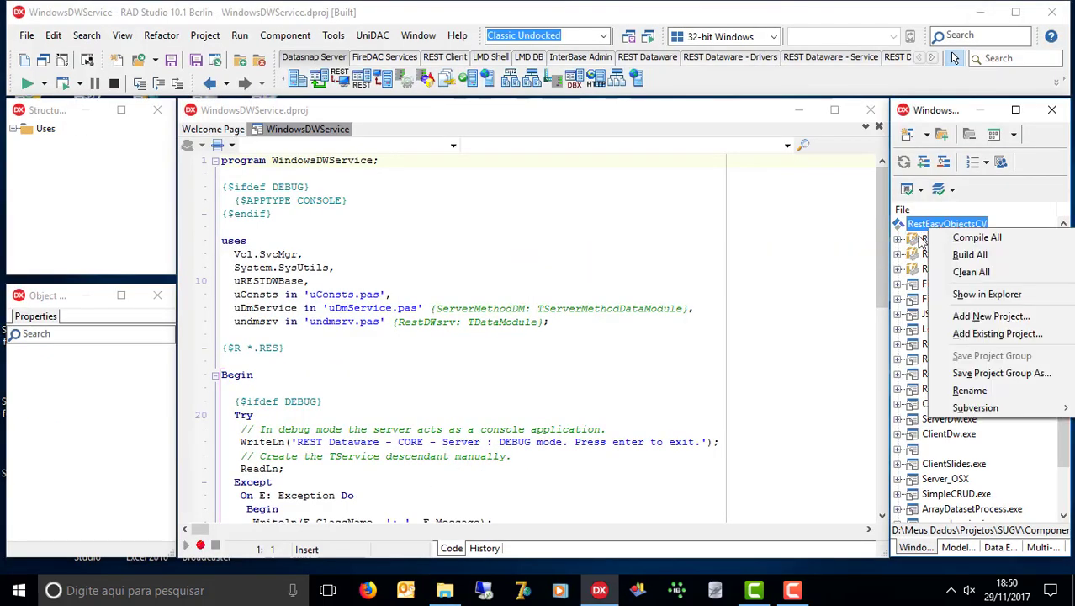
pyautogui.click(919, 240)
pyautogui.rightClick(920, 241)
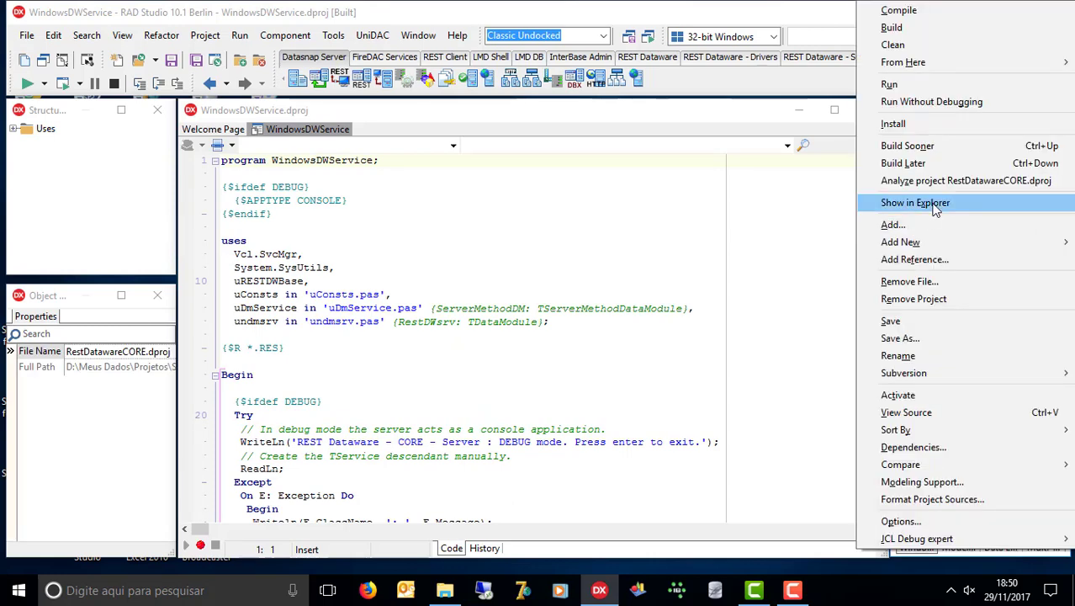
pyautogui.click(914, 203)
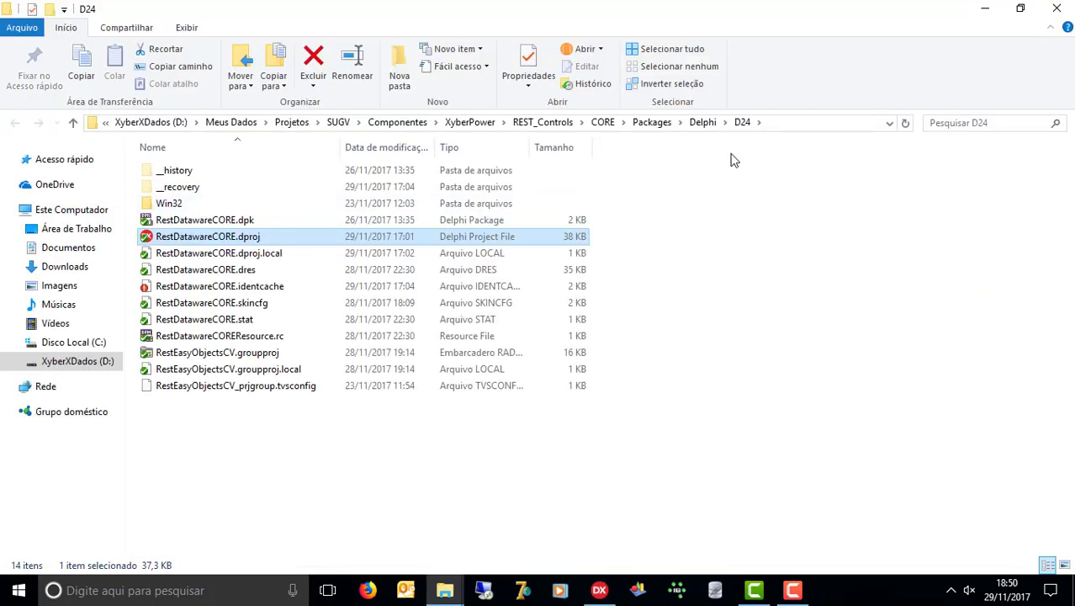
# - Open HelpDW.chm from the CORE\Help folder and display the Instalação Manual topic under Instalação
pyautogui.click(602, 123)
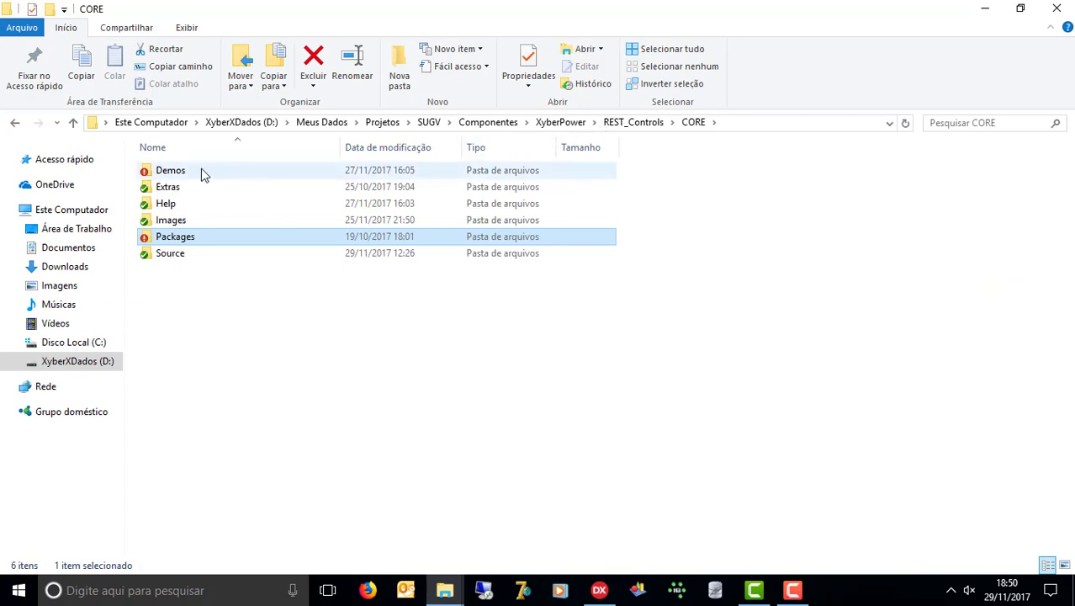
pyautogui.click(185, 207)
pyautogui.doubleClick(185, 207)
pyautogui.doubleClick(173, 175)
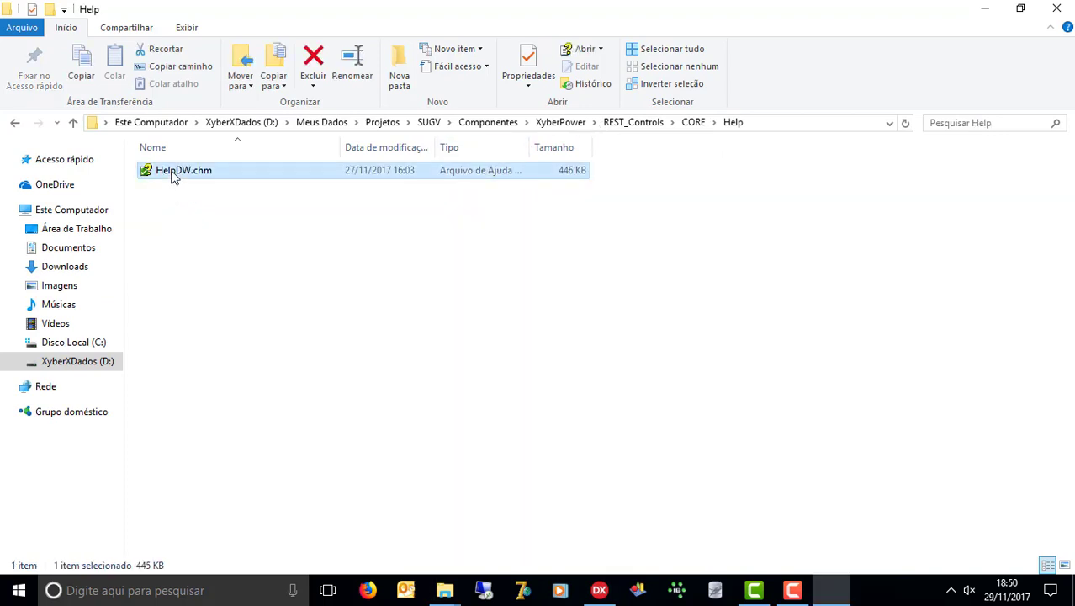
pyautogui.click(21, 104)
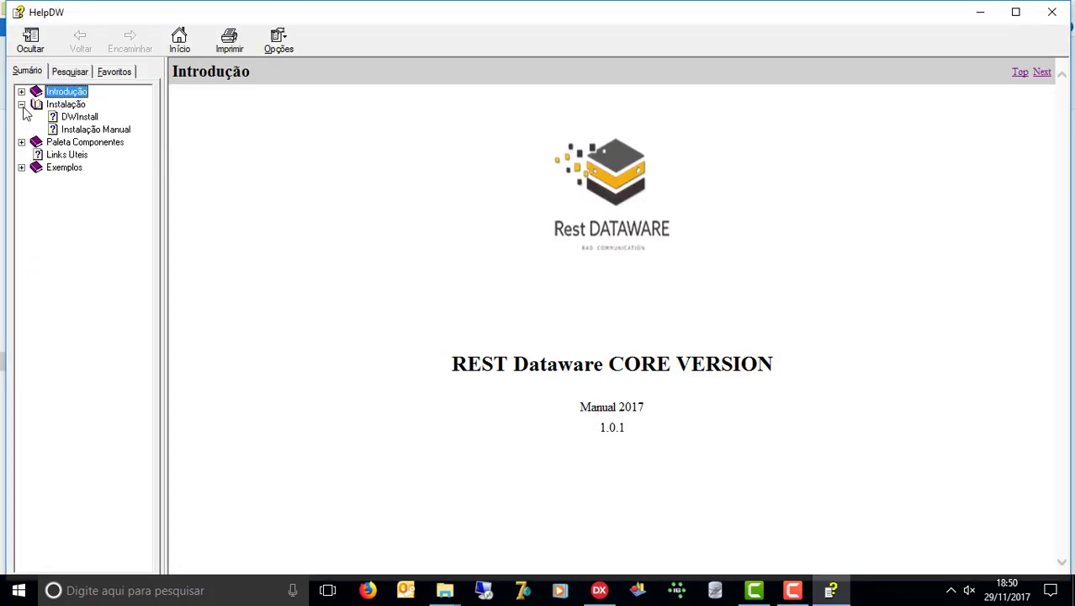
pyautogui.click(78, 130)
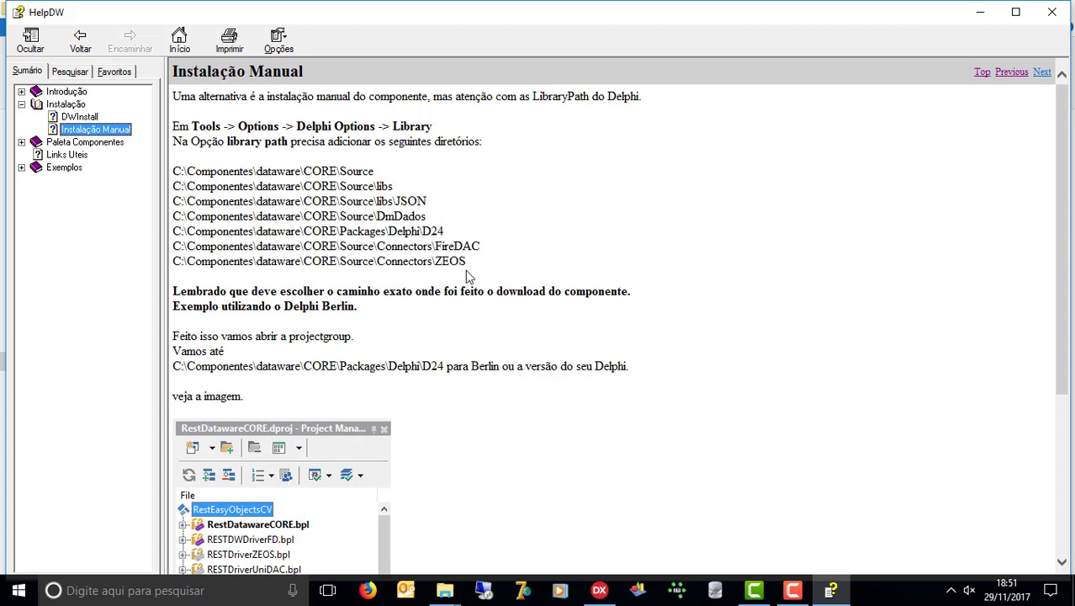
# - Highlight the list of required library directories, the C:\Componentes\dataware base folder and the CORE\Source part of the first path
pyautogui.moveTo(473, 271); pyautogui.dragTo(171, 172)
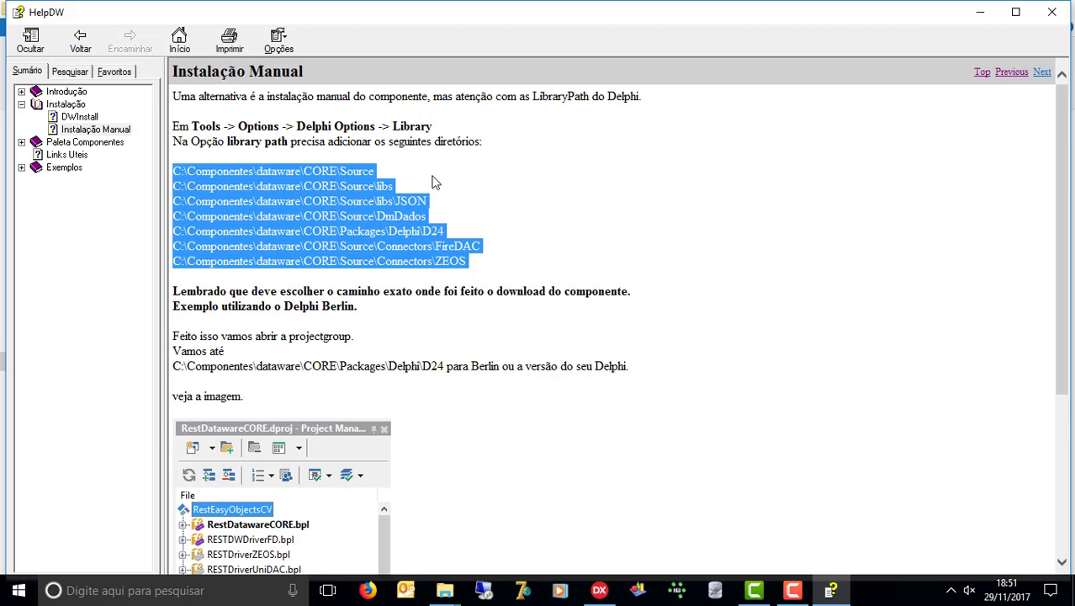
pyautogui.click(339, 174)
pyautogui.moveTo(301, 171); pyautogui.dragTo(174, 171)
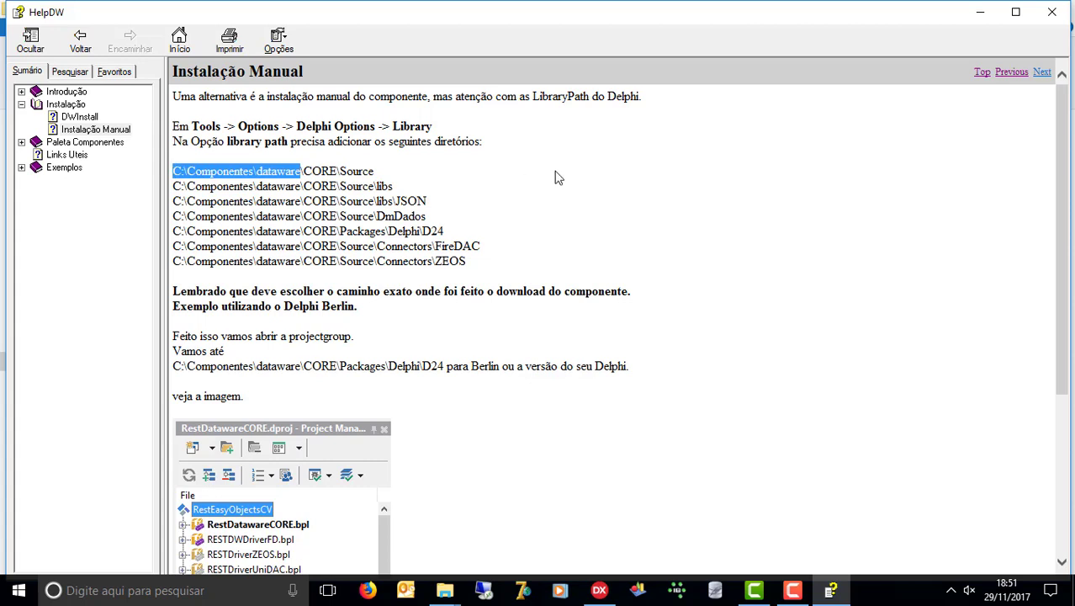
pyautogui.click(221, 187)
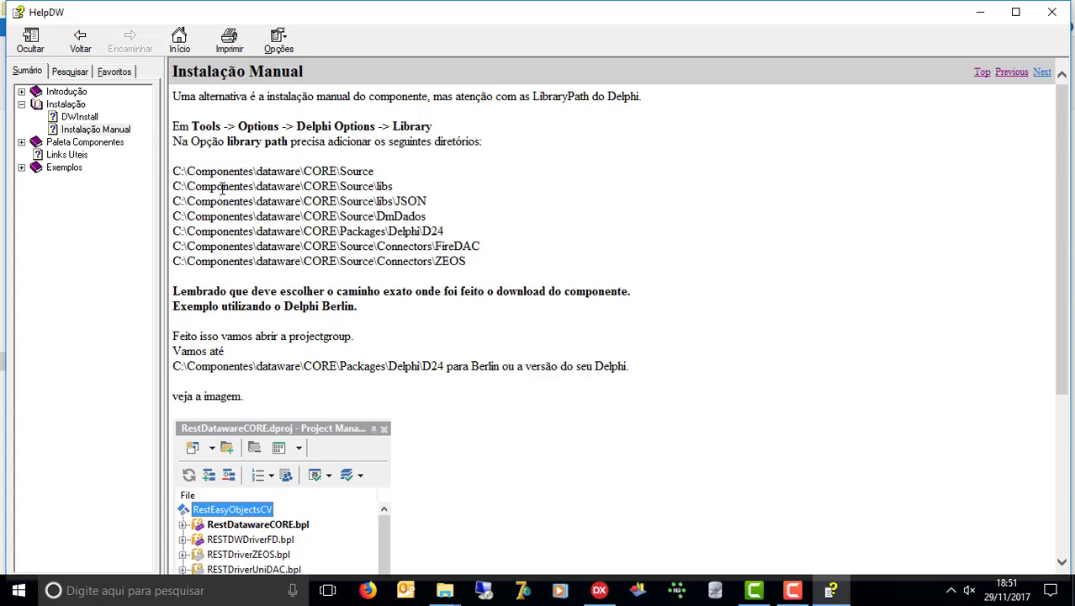
pyautogui.moveTo(301, 171); pyautogui.dragTo(174, 174)
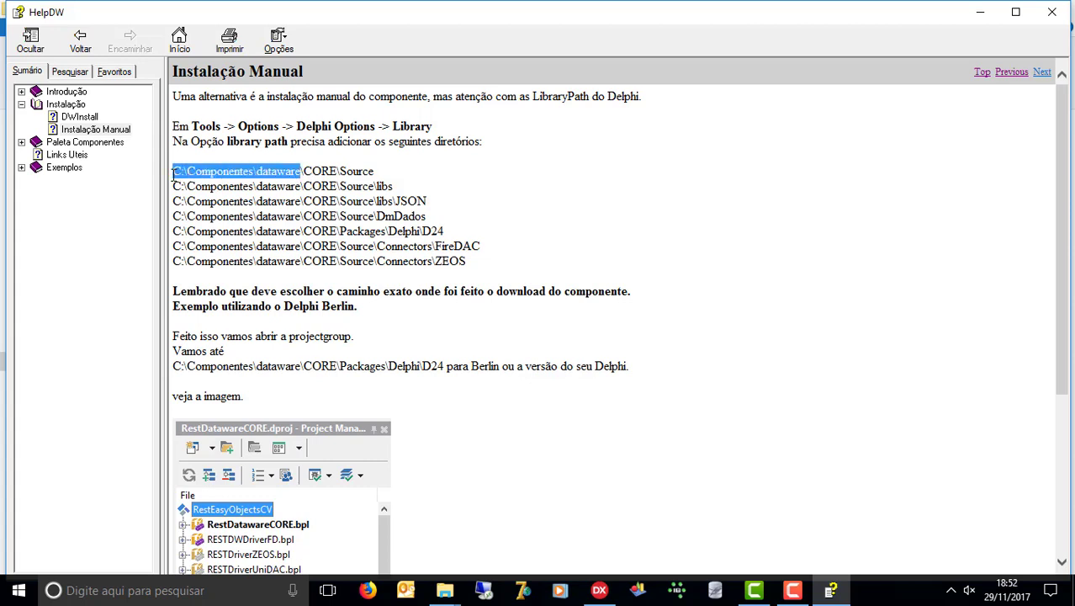
pyautogui.doubleClick(318, 170)
pyautogui.moveTo(344, 166); pyautogui.dragTo(374, 172)
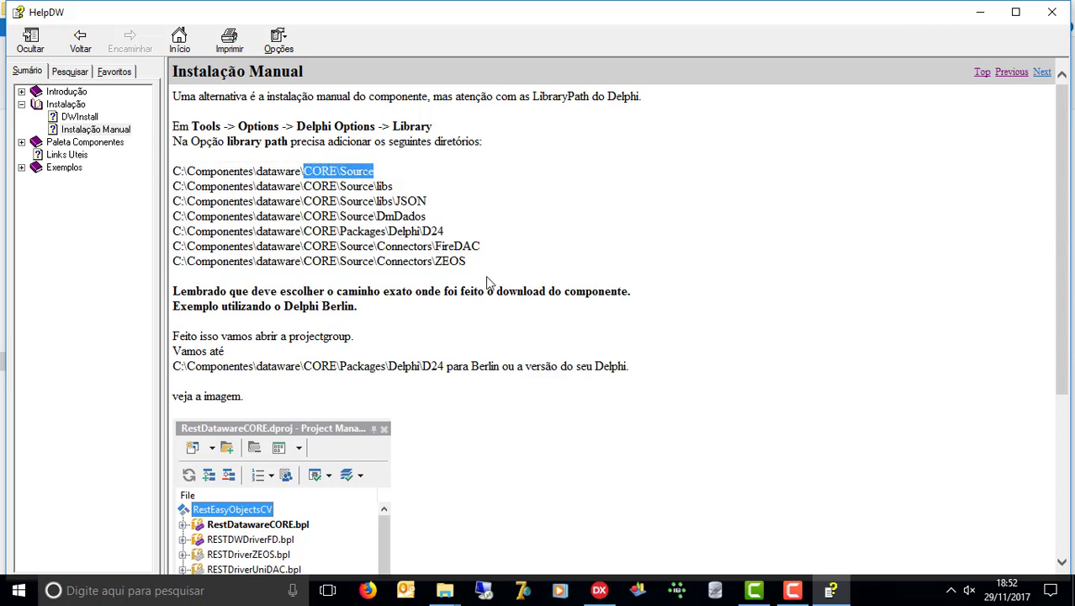
# - Highlight Packages\Delphi\D24 and its D24 version folder in the directory list, and close the help file and its folder window
pyautogui.click(446, 230)
pyautogui.moveTo(446, 231); pyautogui.dragTo(340, 231)
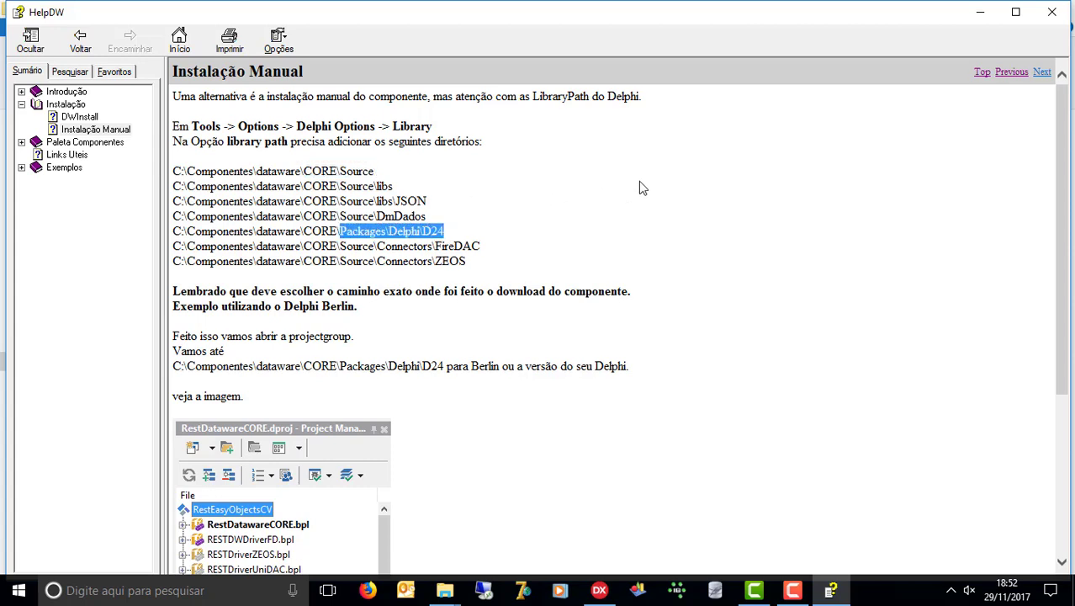
pyautogui.click(491, 238)
pyautogui.moveTo(444, 231); pyautogui.dragTo(424, 236)
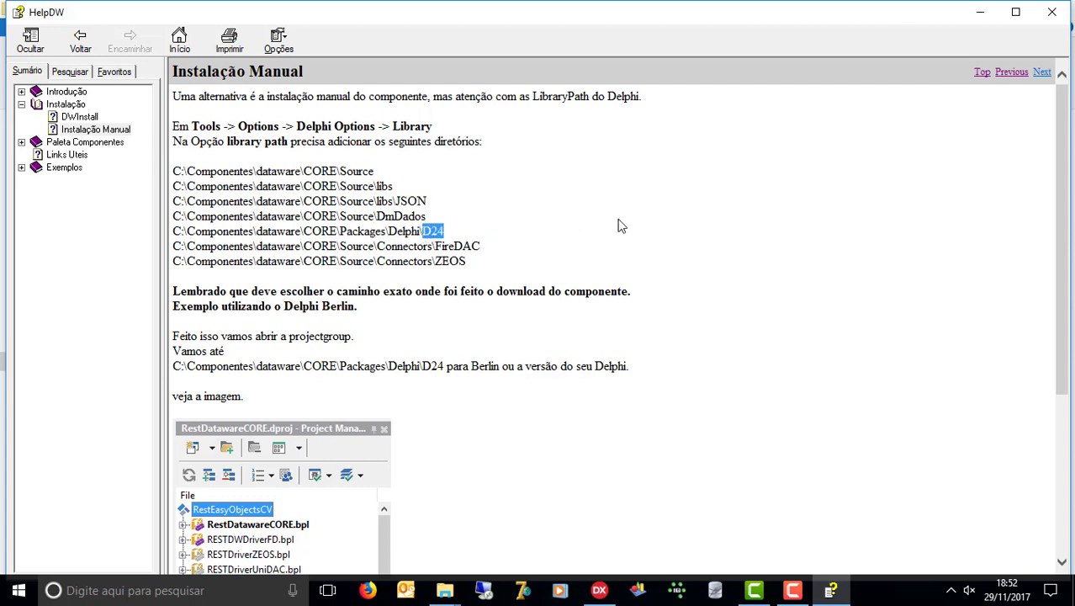
pyautogui.click(1063, 13)
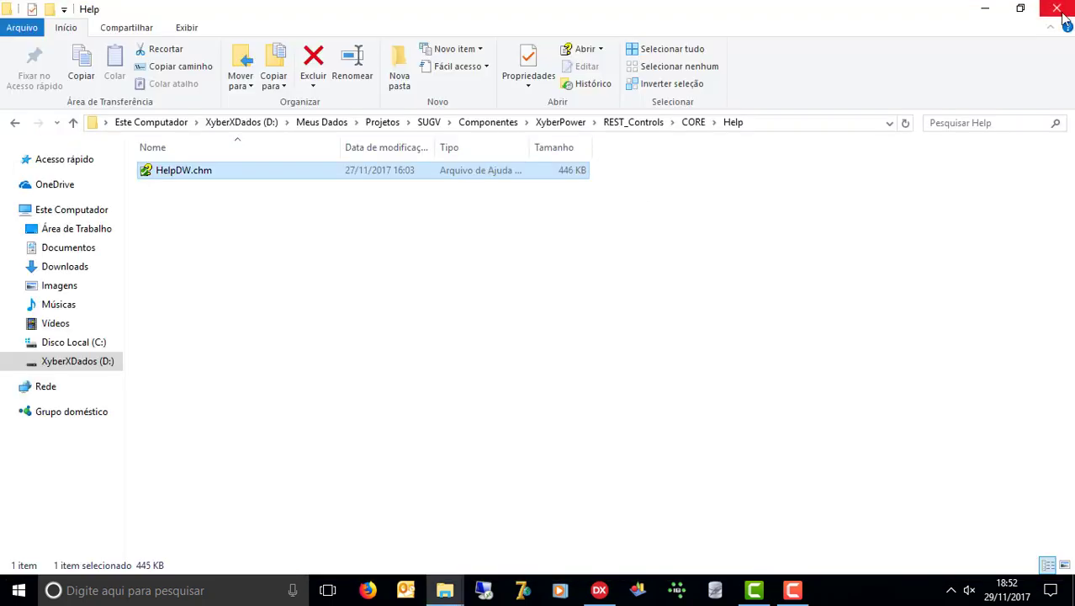
pyautogui.hotkey('alt', 'F4')
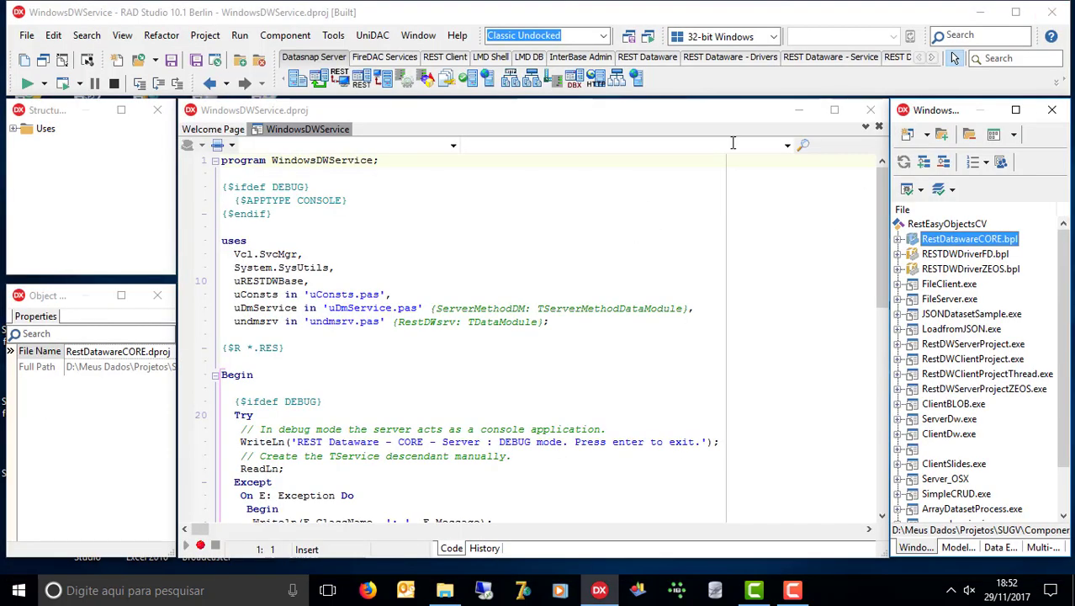
# - Open the RestEasyObjectsCV.groupproj project group from the CORE\Packages\Delphi\D24 folder
pyautogui.click(27, 35)
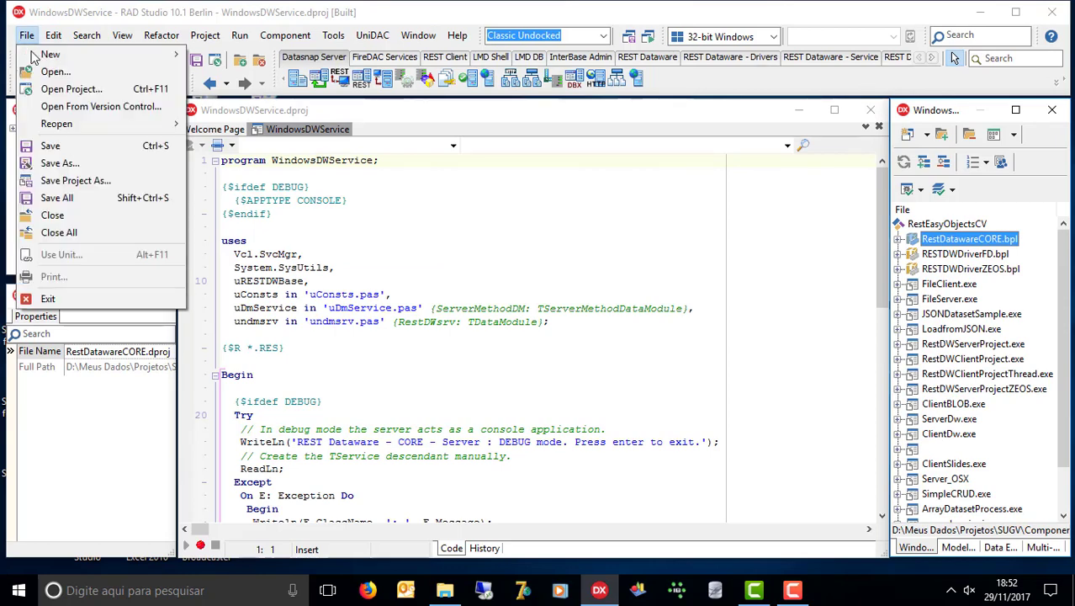
pyautogui.click(71, 88)
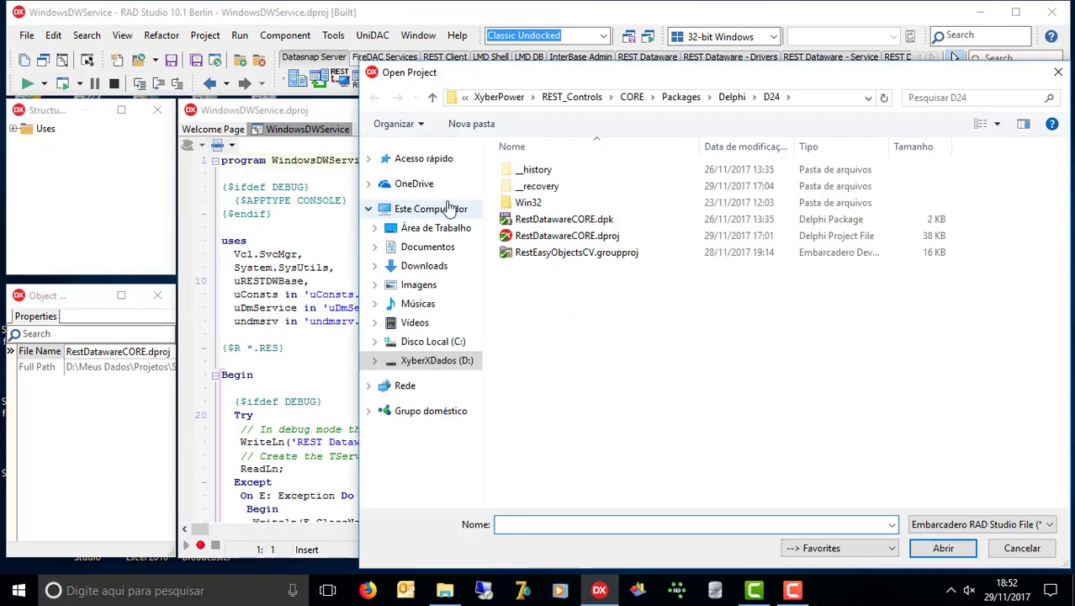
pyautogui.doubleClick(551, 253)
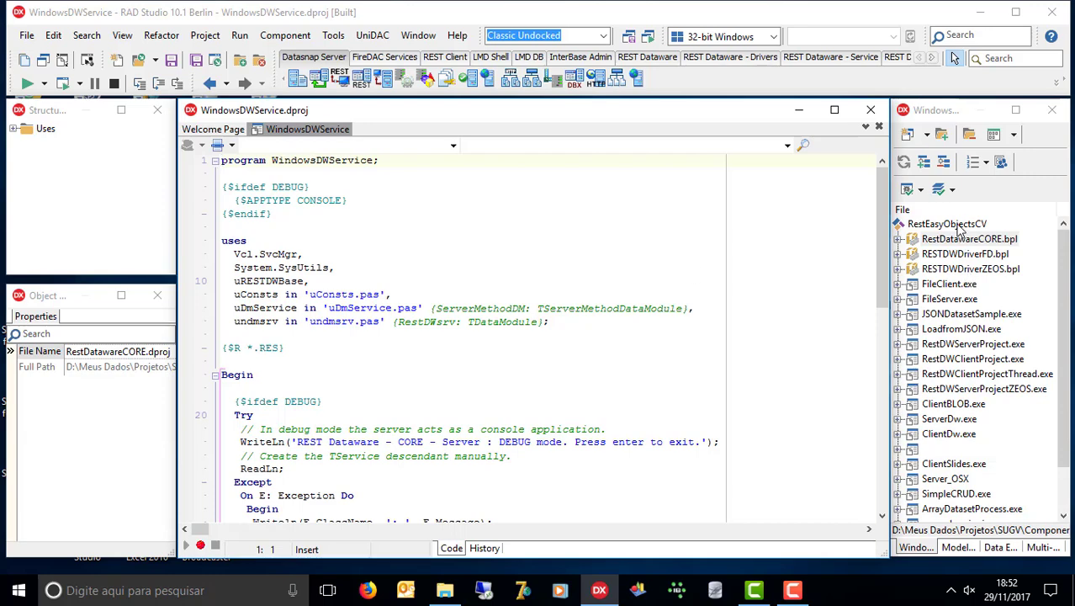
# - Make the unnamed ClienteFMX entry the active project in the RestEasyObjectsCV group and select JSONDatasetSample.exe
pyautogui.moveTo(1060, 321); pyautogui.dragTo(1058, 365)
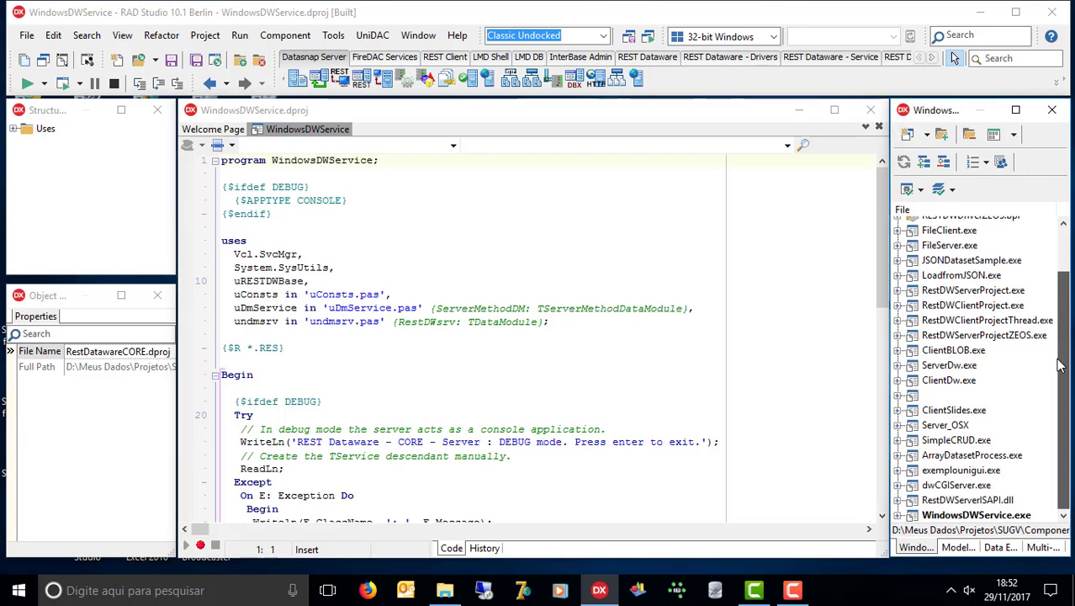
pyautogui.click(921, 396)
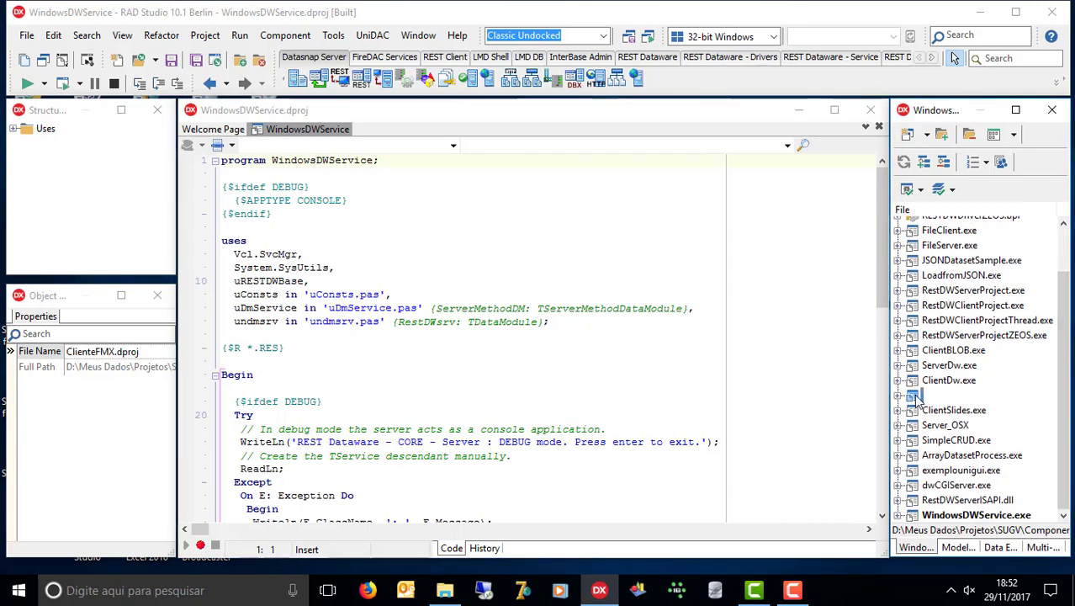
pyautogui.doubleClick(916, 396)
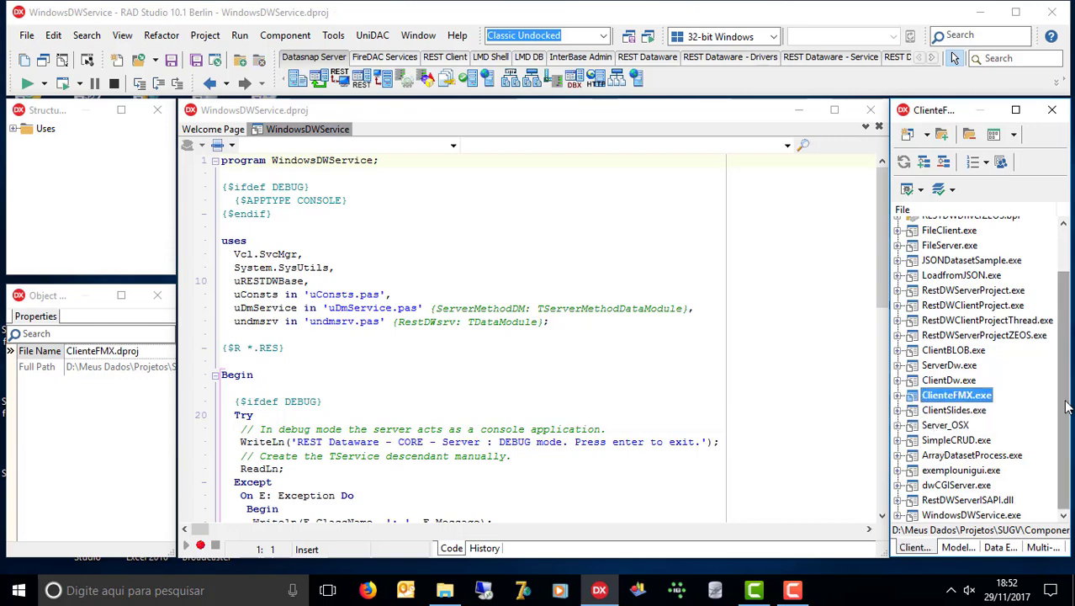
pyautogui.scroll(2, 1065, 341)
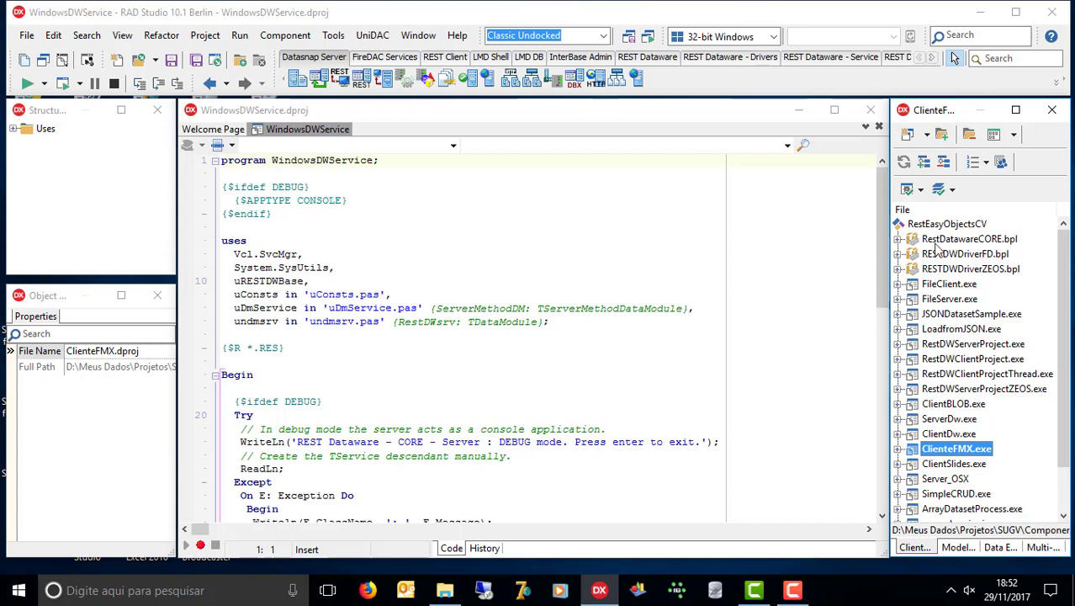
pyautogui.click(941, 315)
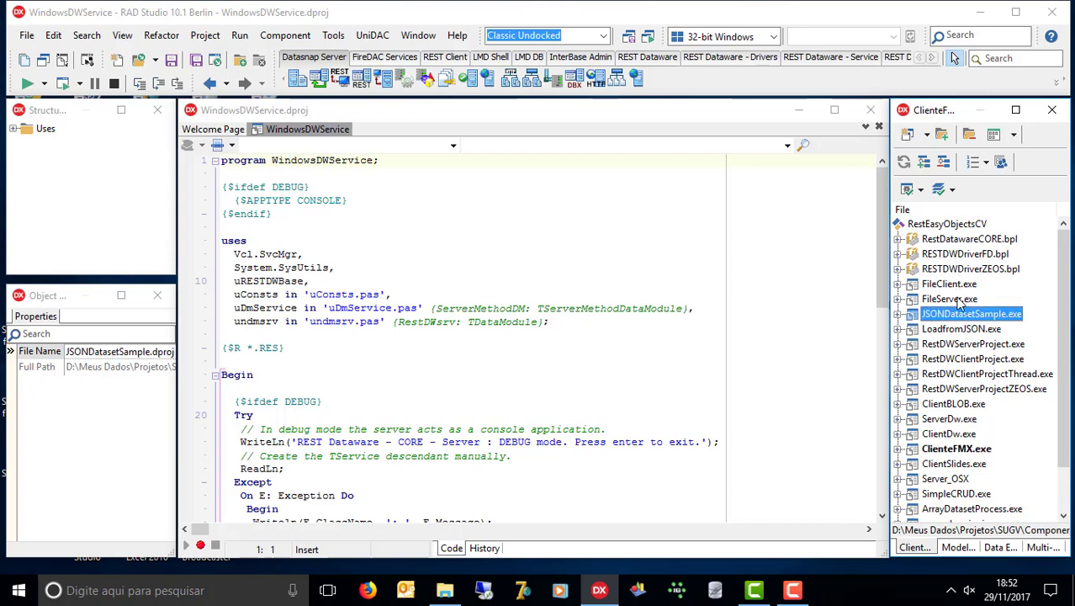
# - Make RestDatawareCORE.bpl the active project, select the RESTDWDriverZEOS and RESTDWDriverFD packages in turn, and reselect the core package
pyautogui.doubleClick(966, 240)
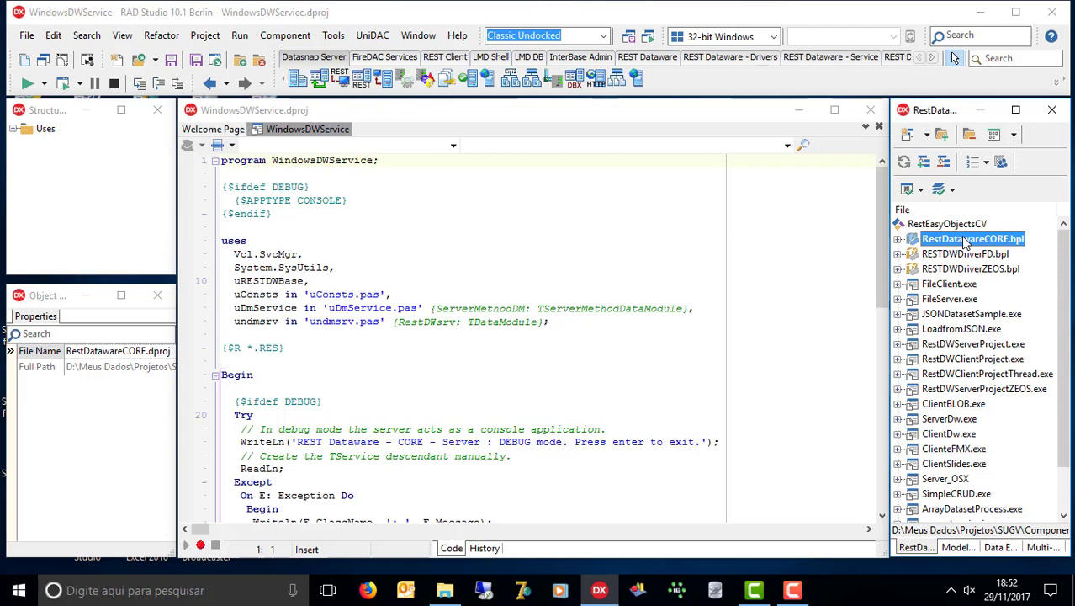
pyautogui.click(963, 254)
pyautogui.click(959, 269)
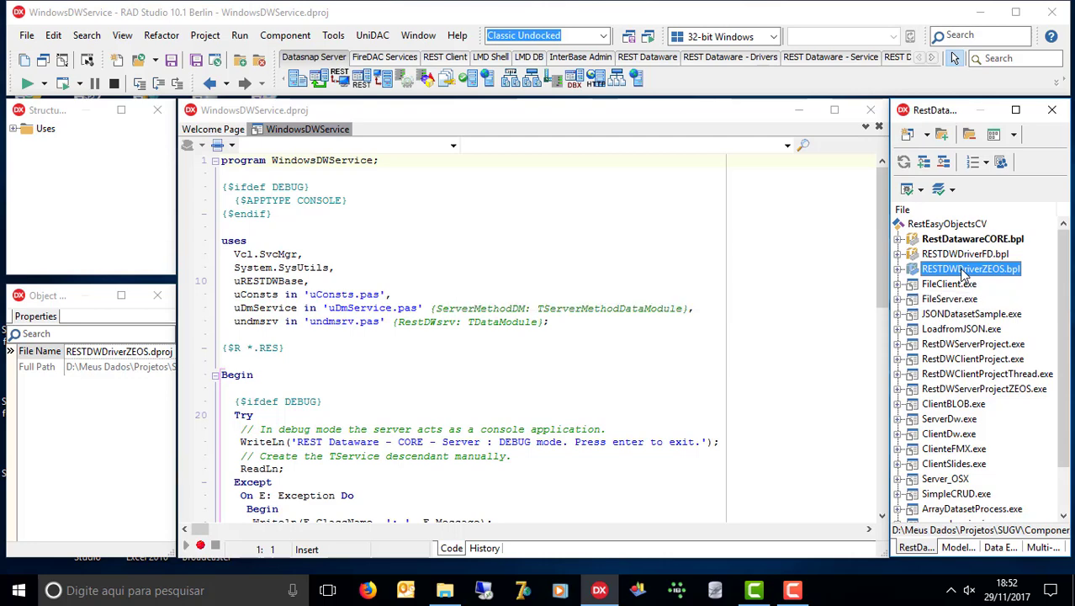
pyautogui.click(959, 255)
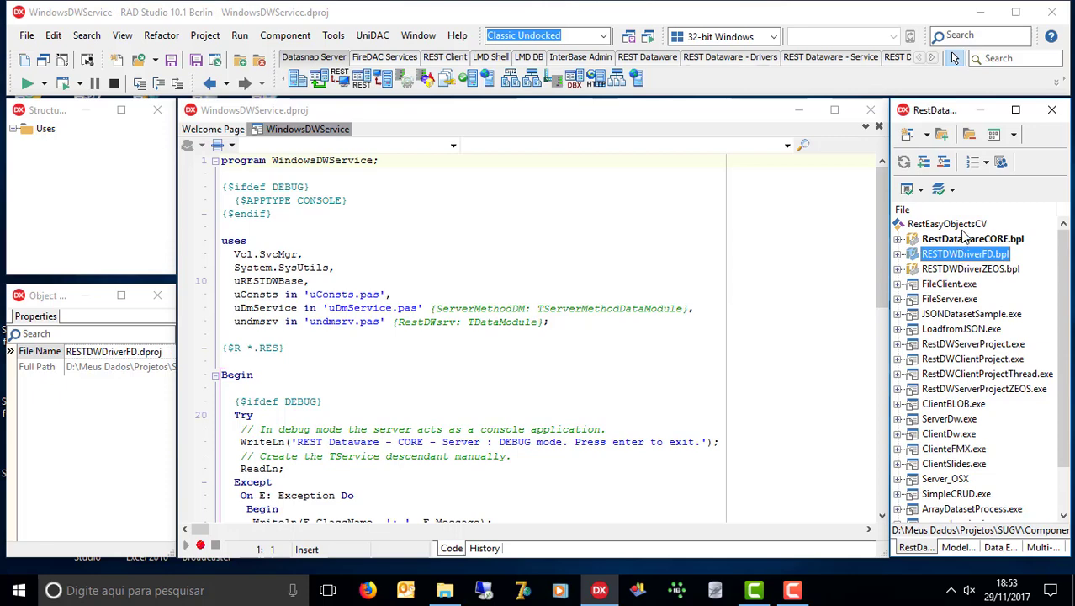
pyautogui.click(964, 239)
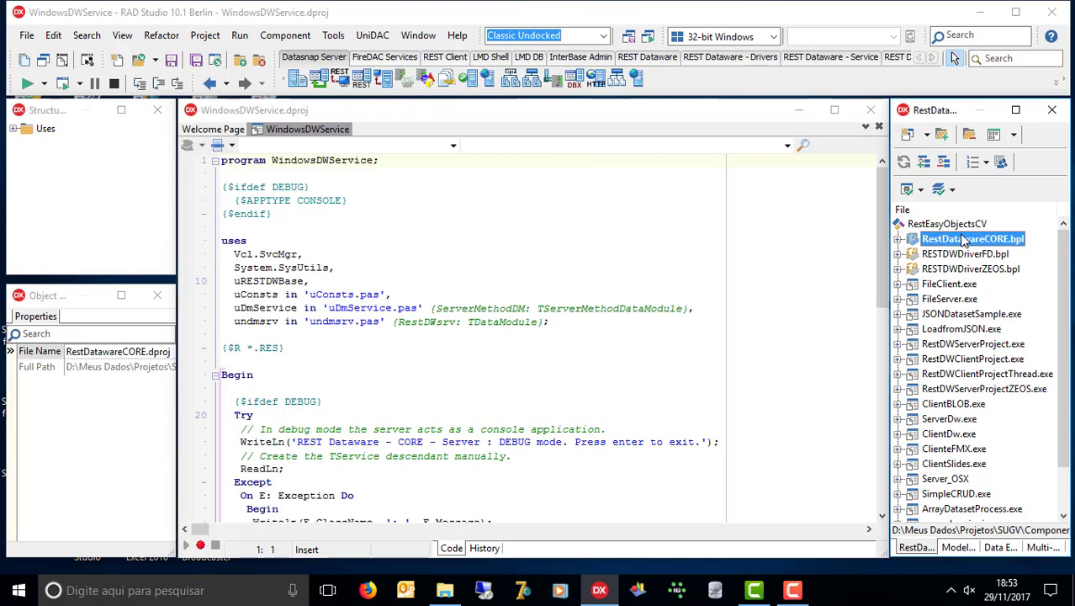
# - Show the RestDatawareCORE project in Explorer and open uRESTDW.inc from the CORE\Source folder
pyautogui.rightClick(965, 240)
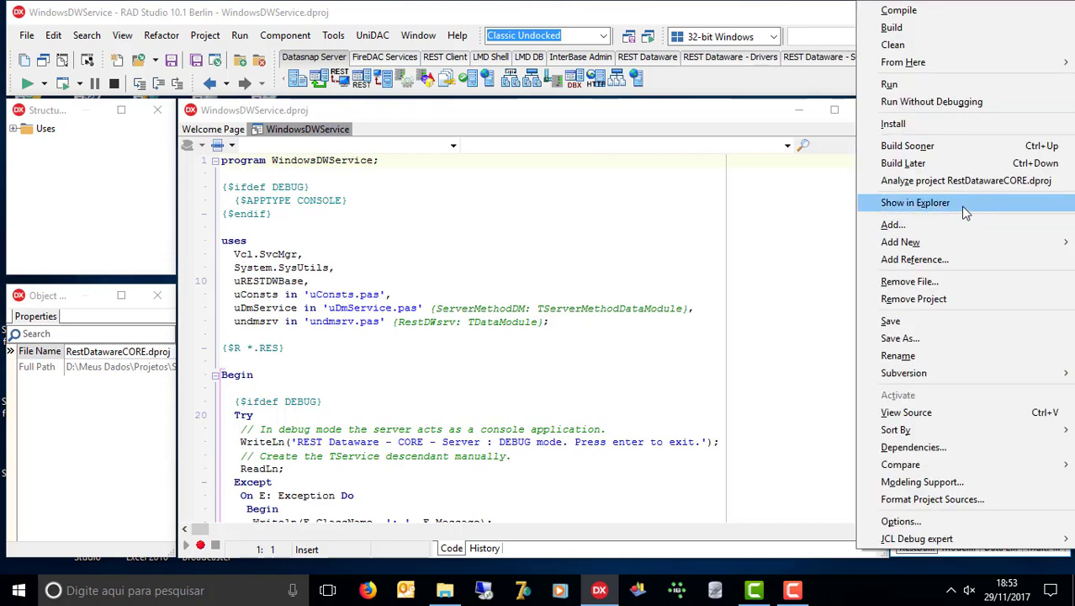
pyautogui.click(966, 204)
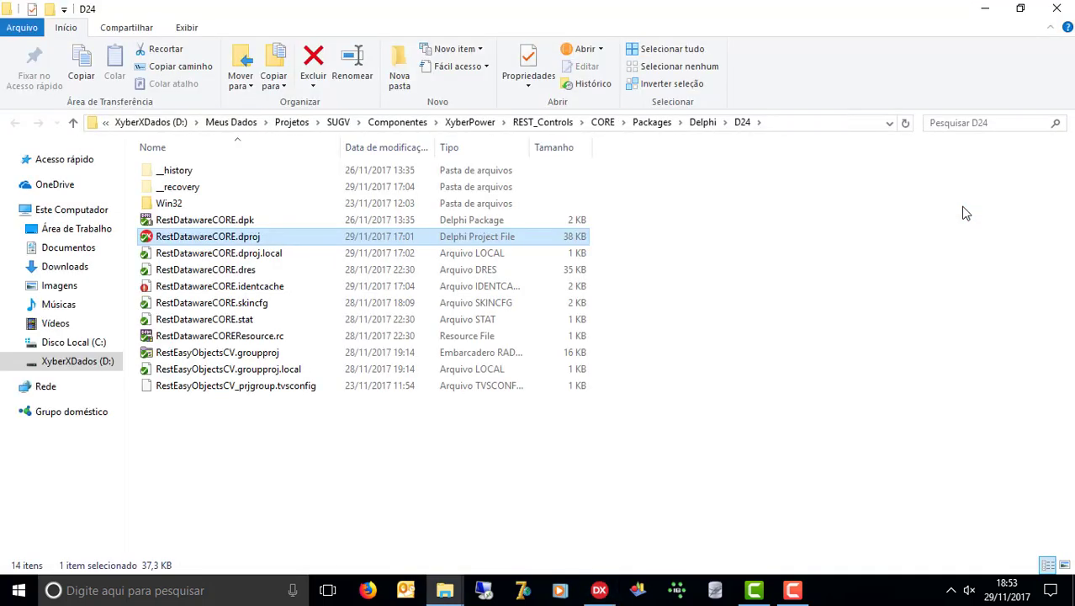
pyautogui.click(603, 123)
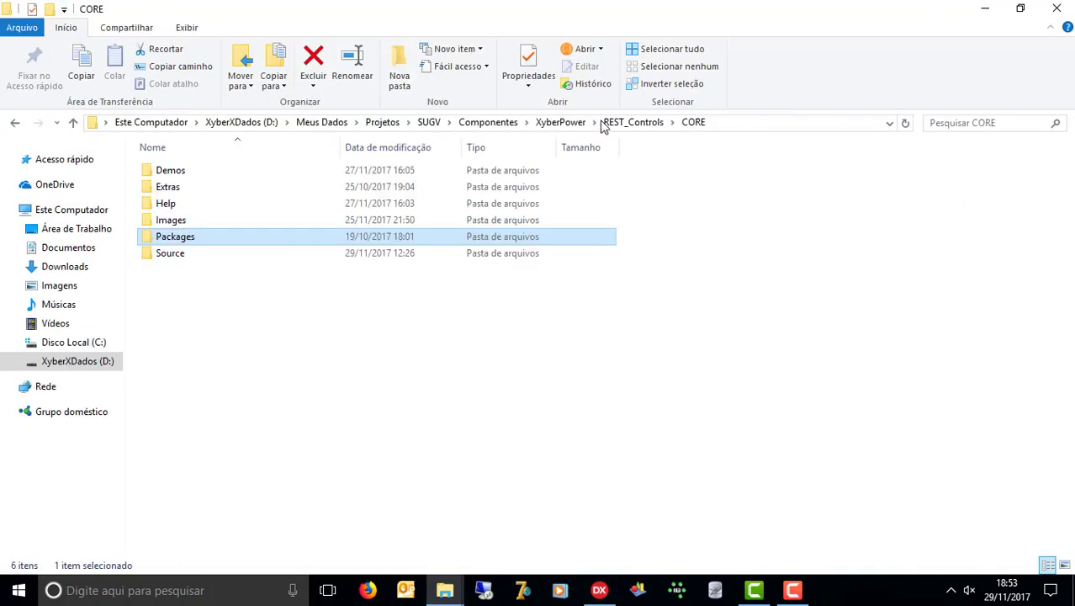
pyautogui.doubleClick(202, 252)
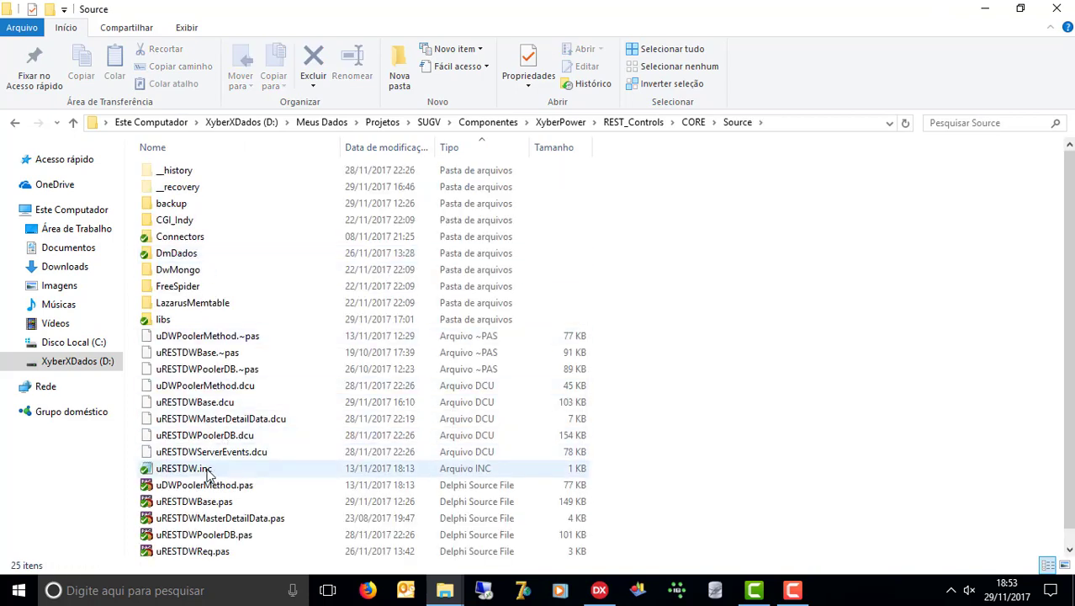
pyautogui.click(208, 471)
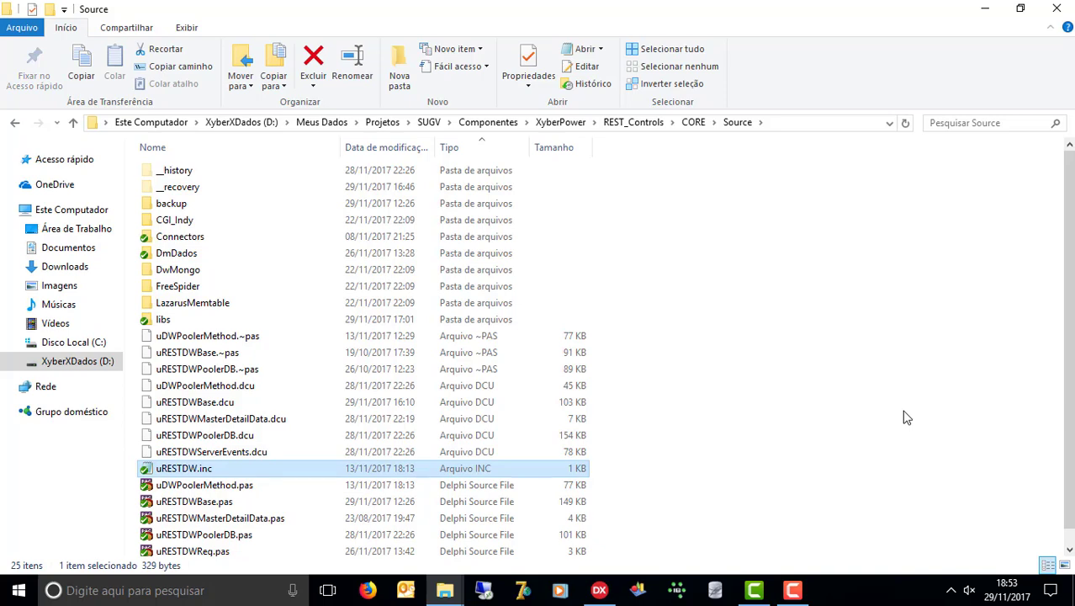
pyautogui.press('Return')
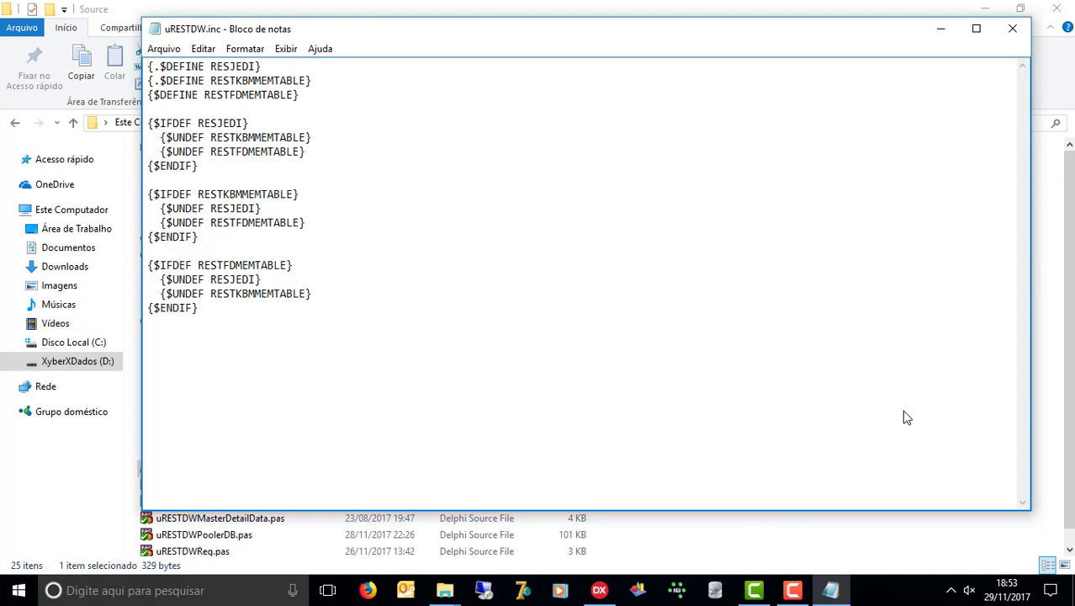
# - Enable the RESJEDI define by removing its dot, and disable RESTFDMEMTABLE with a dot before its $DEFINE
pyautogui.press('Down')
pyautogui.press('Down')
pyautogui.press('Up')
pyautogui.press('Up')
pyautogui.press('Down')
pyautogui.press('Down')
pyautogui.press('Down')
pyautogui.press('Up')
pyautogui.press('Up')
pyautogui.press('Up')
pyautogui.press('Right')
pyautogui.press('Right')
pyautogui.press('BackSpace')
pyautogui.press('Down')
pyautogui.press('Down')
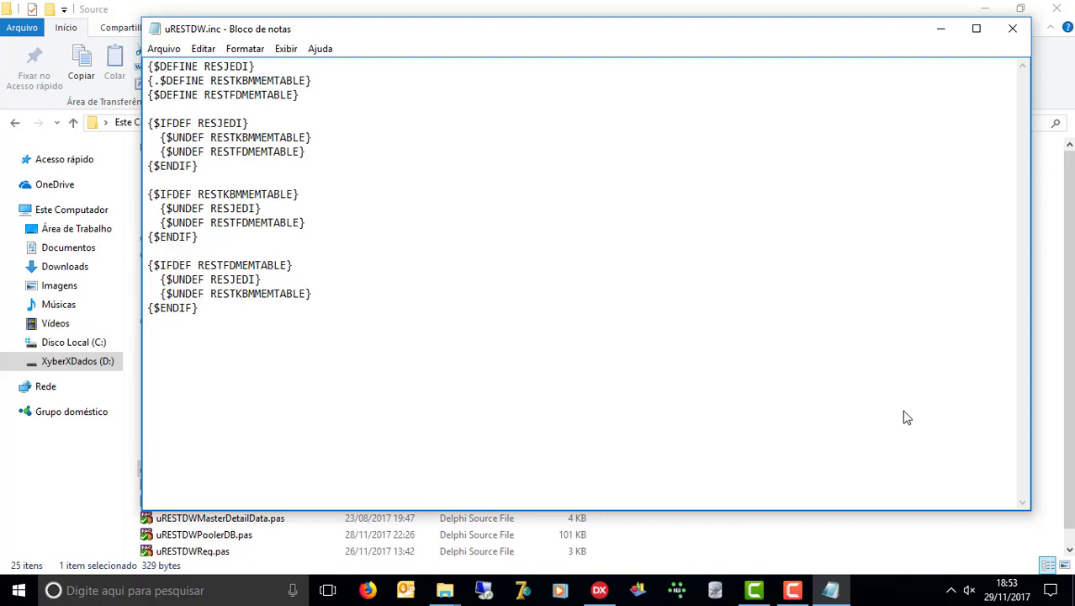
pyautogui.write('.')
# - Disable the RESJEDI define with a dot before its $ sign, and enable RESTKBMMEMTABLE by removing its dot
pyautogui.press('Up')
pyautogui.press('Up')
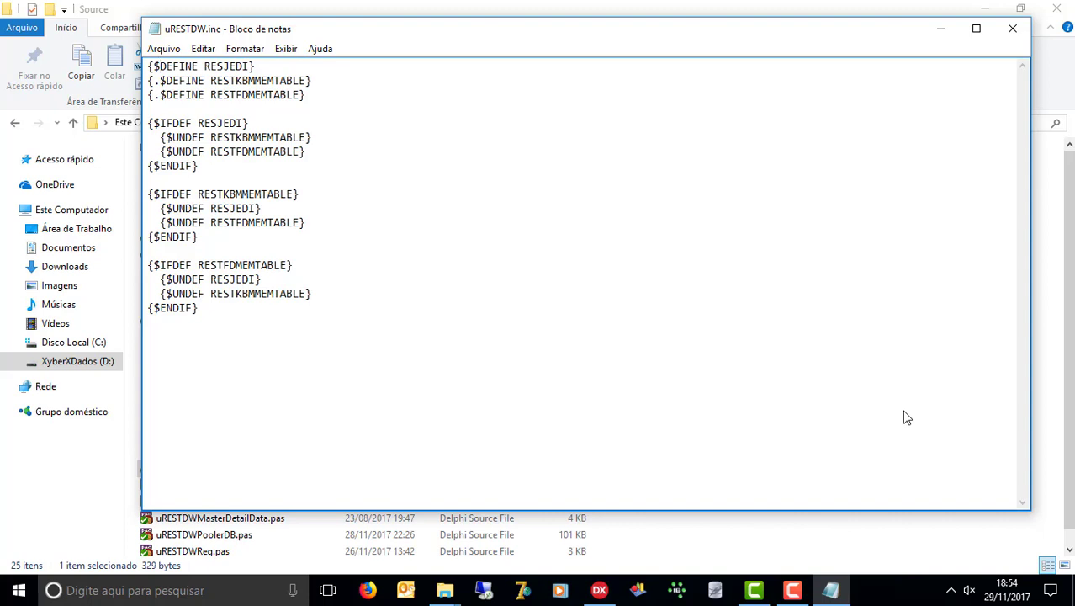
pyautogui.write('.')
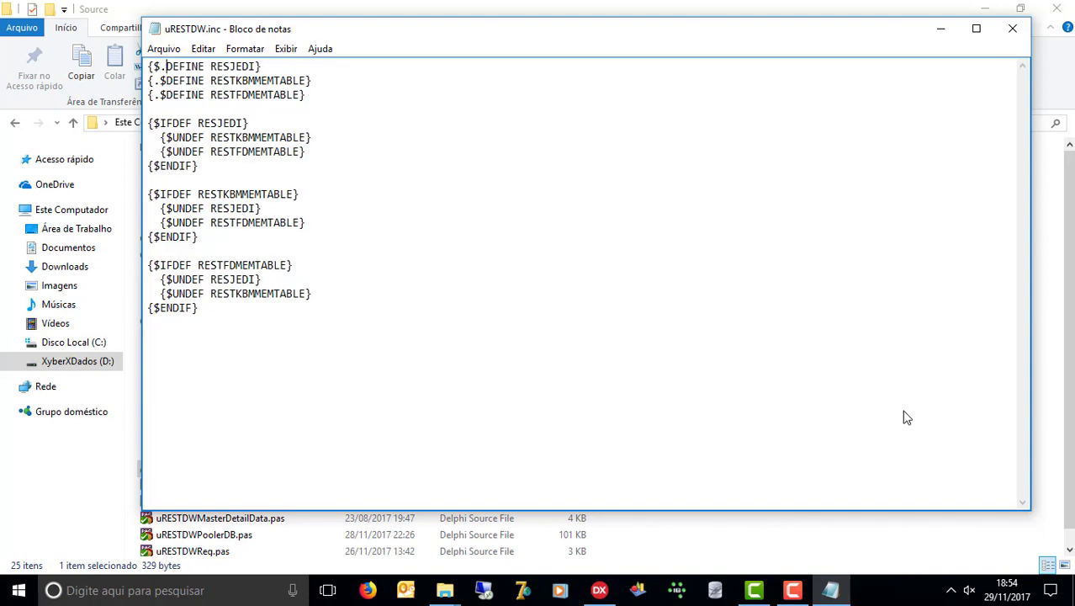
pyautogui.press('Down')
pyautogui.press('Left')
pyautogui.press('Right')
pyautogui.press('BackSpace')
pyautogui.press('Left')
pyautogui.write('.')
pyautogui.press('Down')
pyautogui.press('BackSpace')
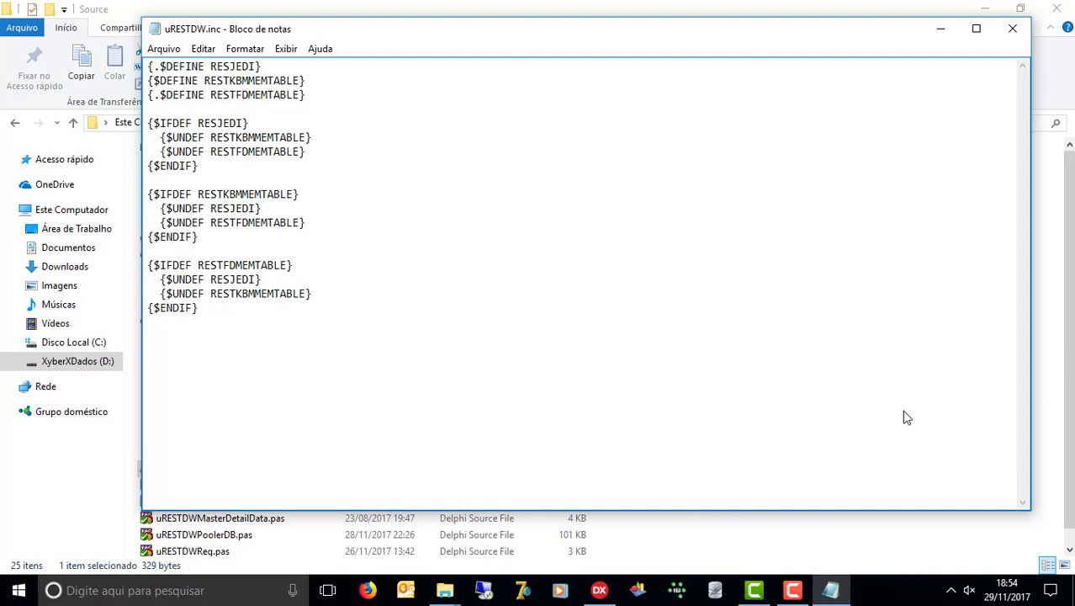
# - Disable the RESTKBMMEMTABLE define with a dot and re-enable RESTFDMEMTABLE by removing its dot
pyautogui.press('Up')
pyautogui.press('Down')
pyautogui.write('.')
pyautogui.press('Down')
pyautogui.press('BackSpace')
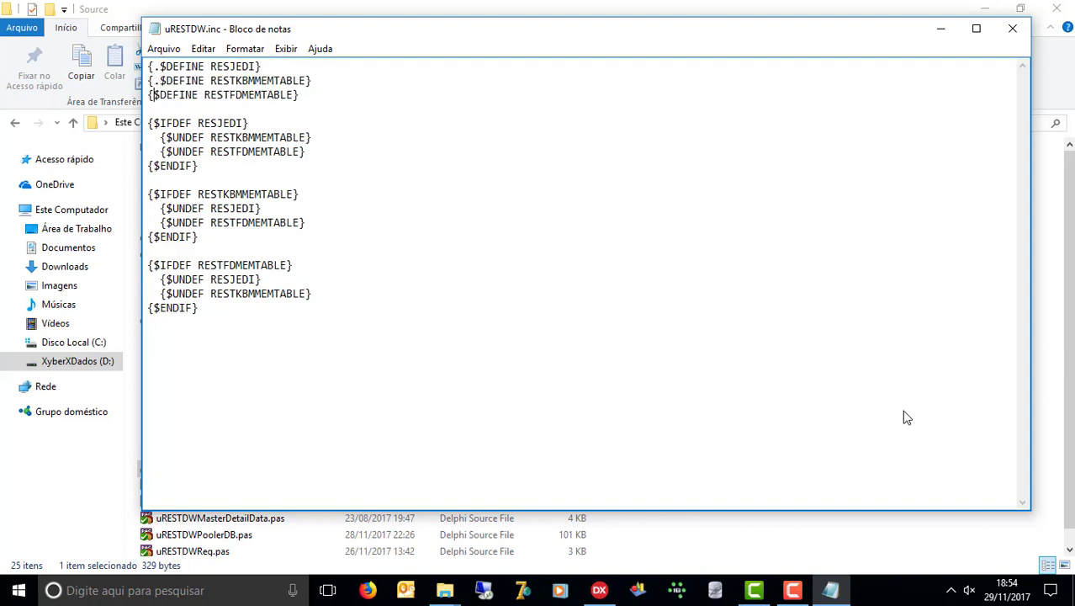
# - Review the three $DEFINE lines of uRESTDW.inc, highlighting the RESTKBMMEMTABLE line
pyautogui.press('Up')
pyautogui.press('Down')
pyautogui.press('Up')
pyautogui.press('Left')
pyautogui.hotkey('shift', 'Down')
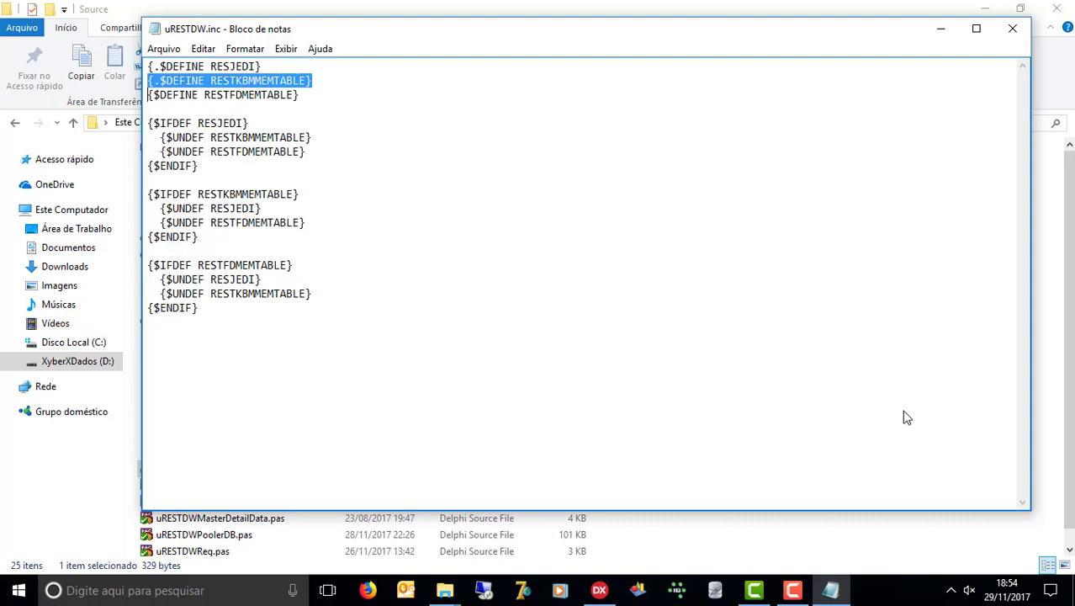
pyautogui.press('Down')
pyautogui.press('Up')
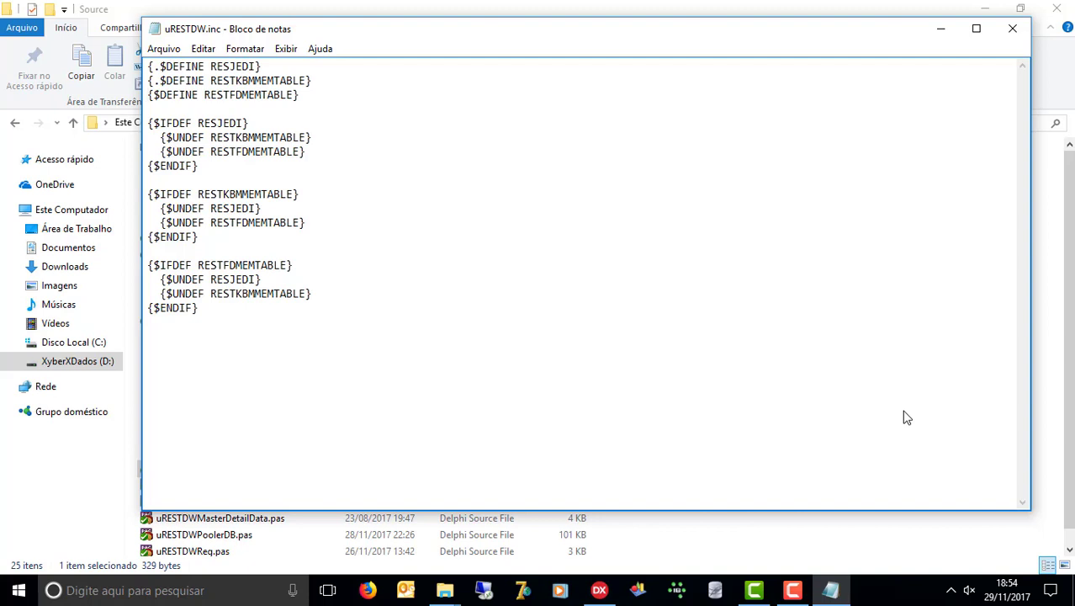
pyautogui.press('Up')
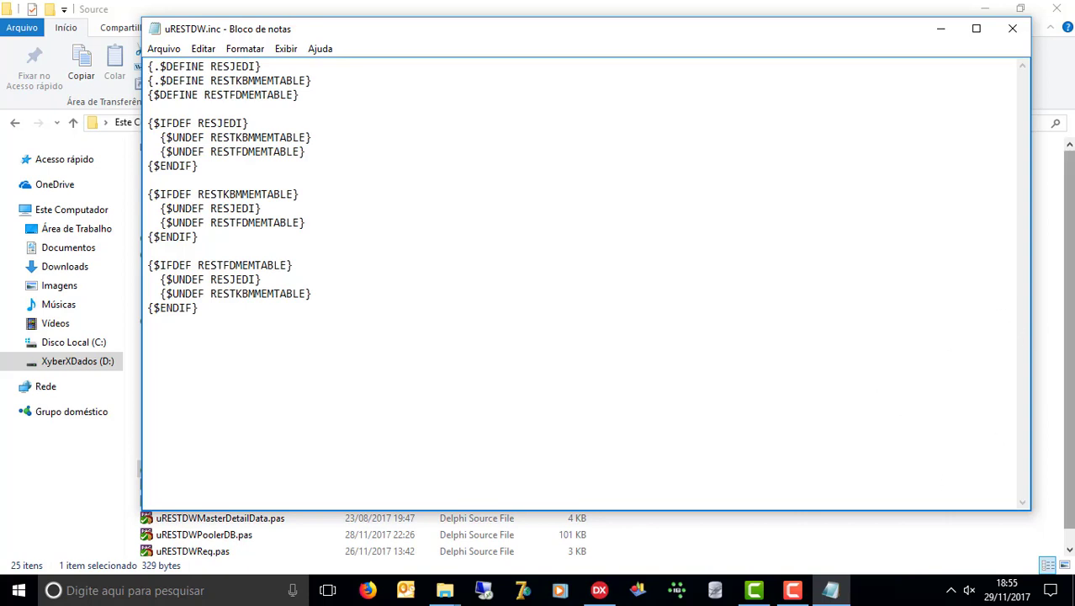
# - Close uRESTDW.inc with its changes saved and minimise the Source folder window to return to RAD Studio
pyautogui.click(1012, 29)
pyautogui.click(499, 305)
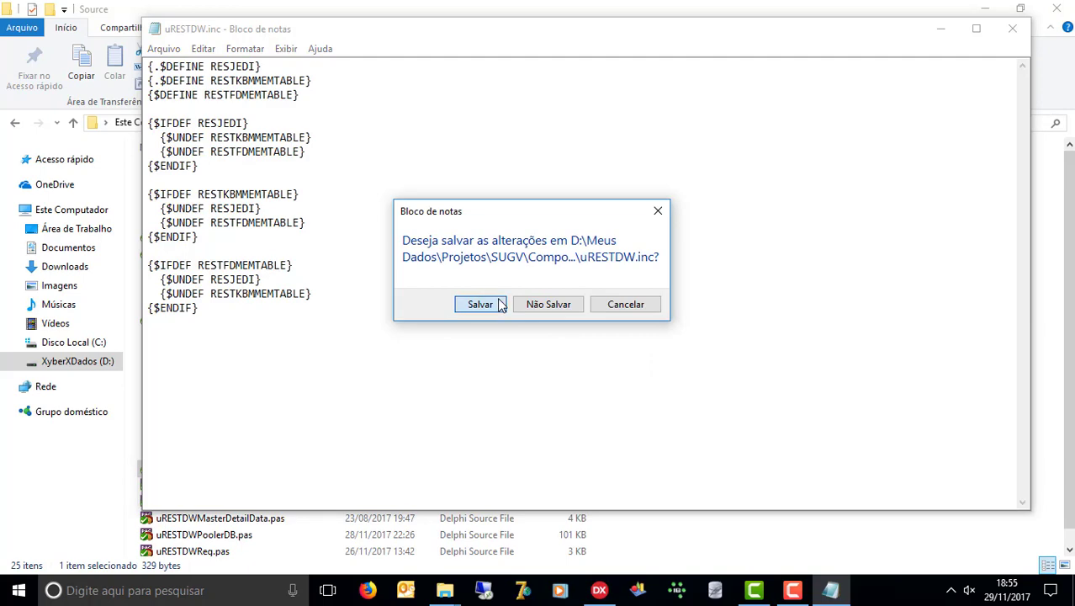
pyautogui.click(990, 7)
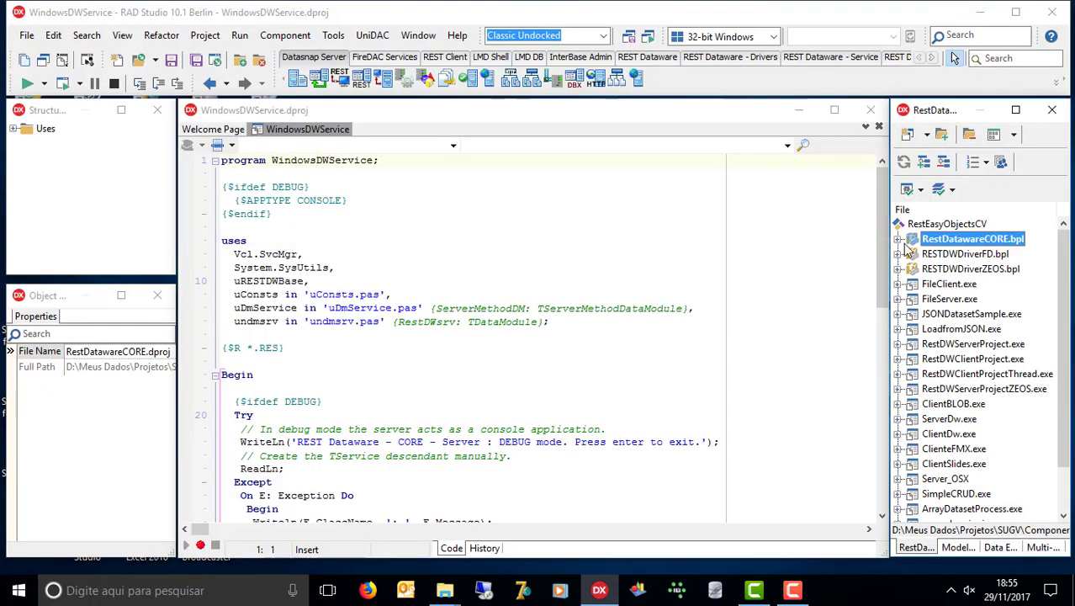
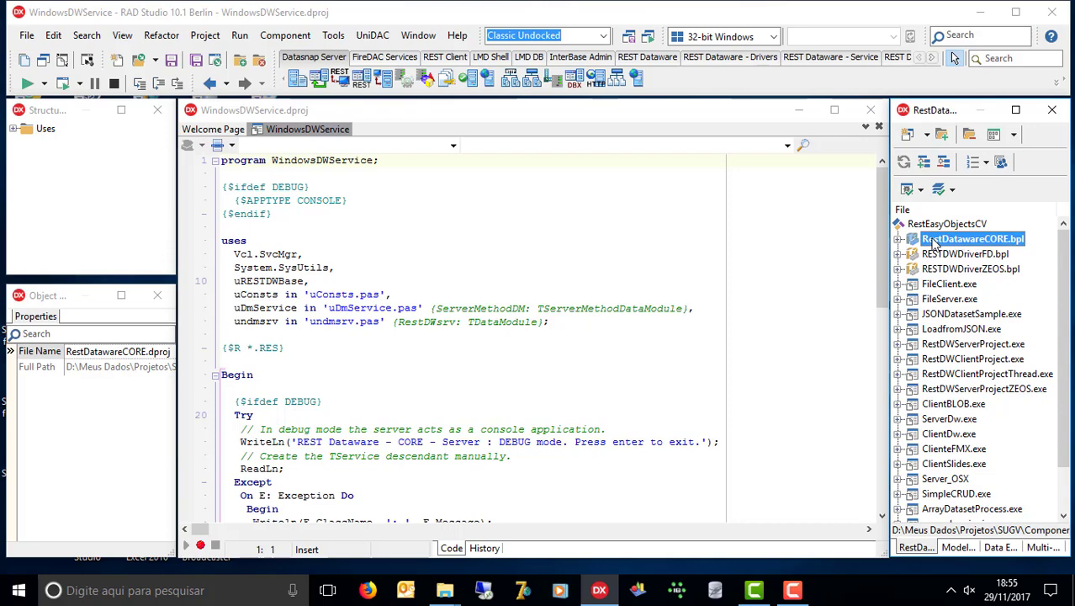
# - Build the RestDatawareCORE.bpl package and dismiss the build report
pyautogui.rightClick(934, 242)
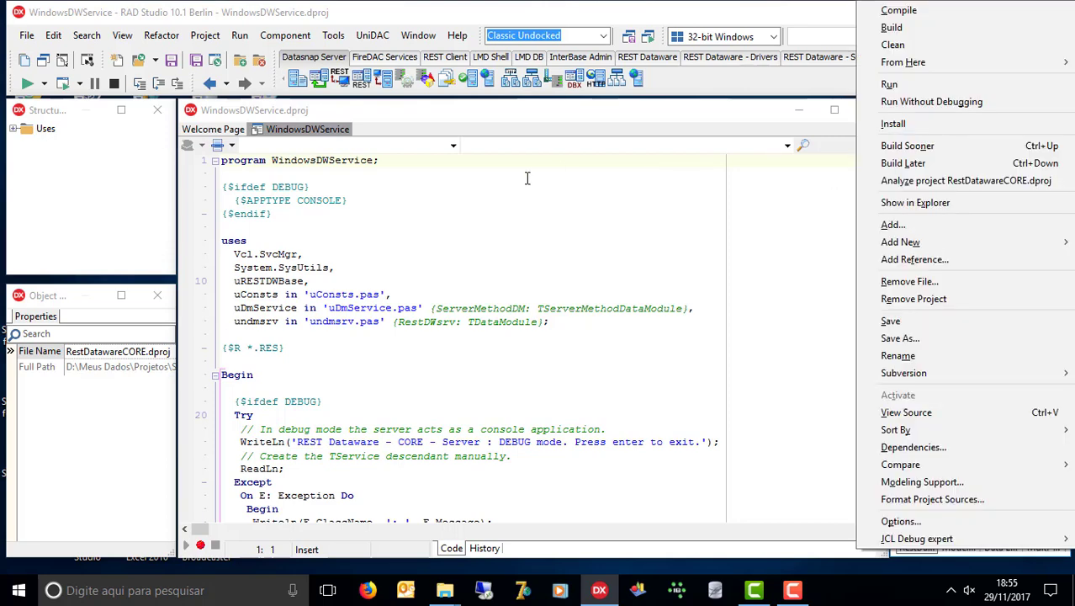
pyautogui.press('Escape')
pyautogui.rightClick(977, 242)
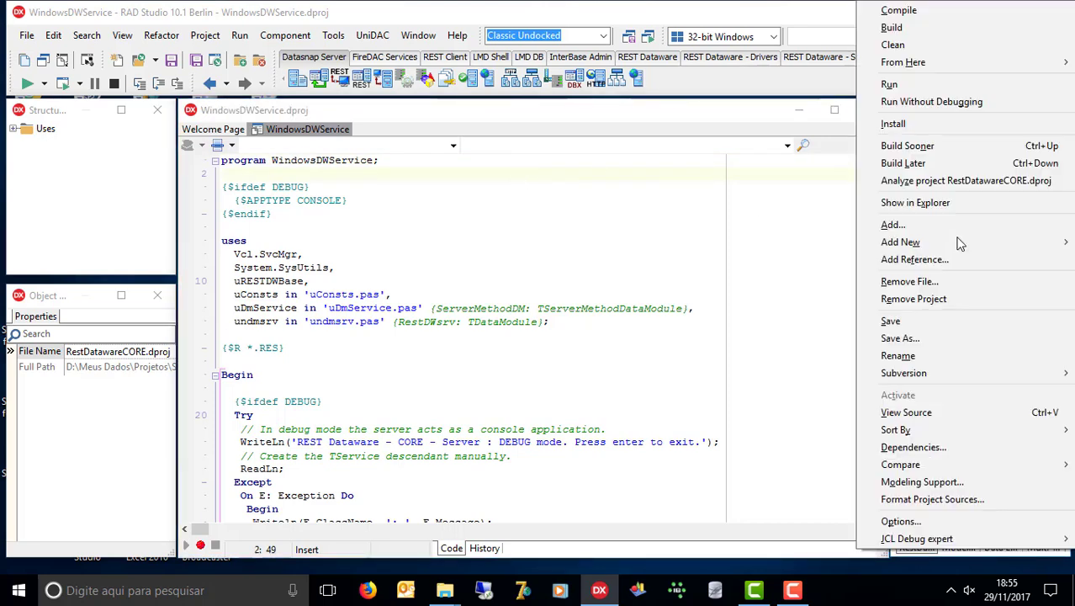
pyautogui.click(955, 31)
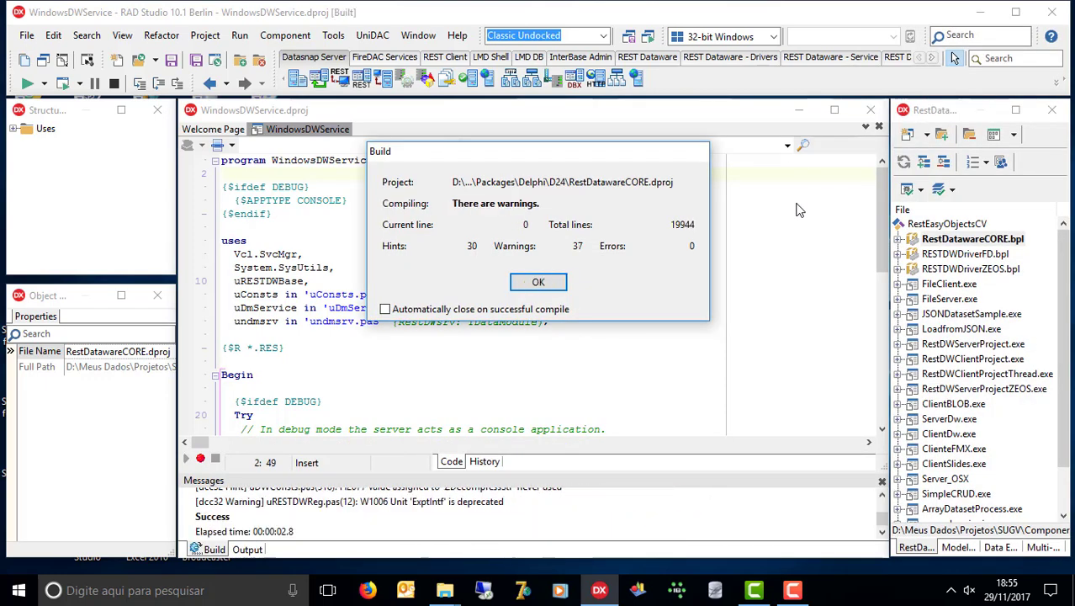
pyautogui.click(545, 282)
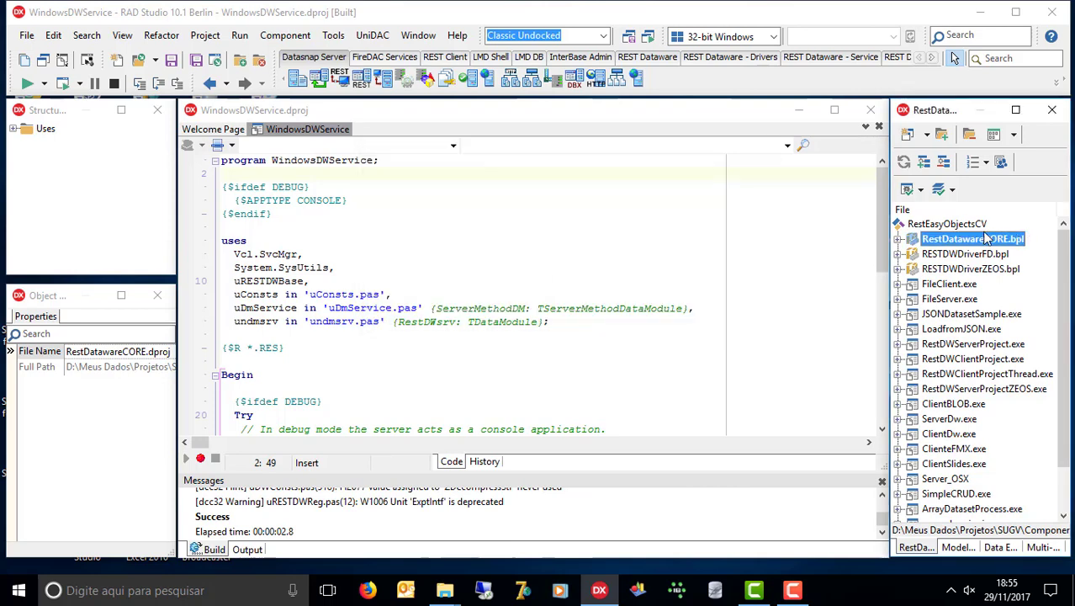
# - Install the RestDatawareCORE.bpl package and dismiss the information message
pyautogui.rightClick(924, 243)
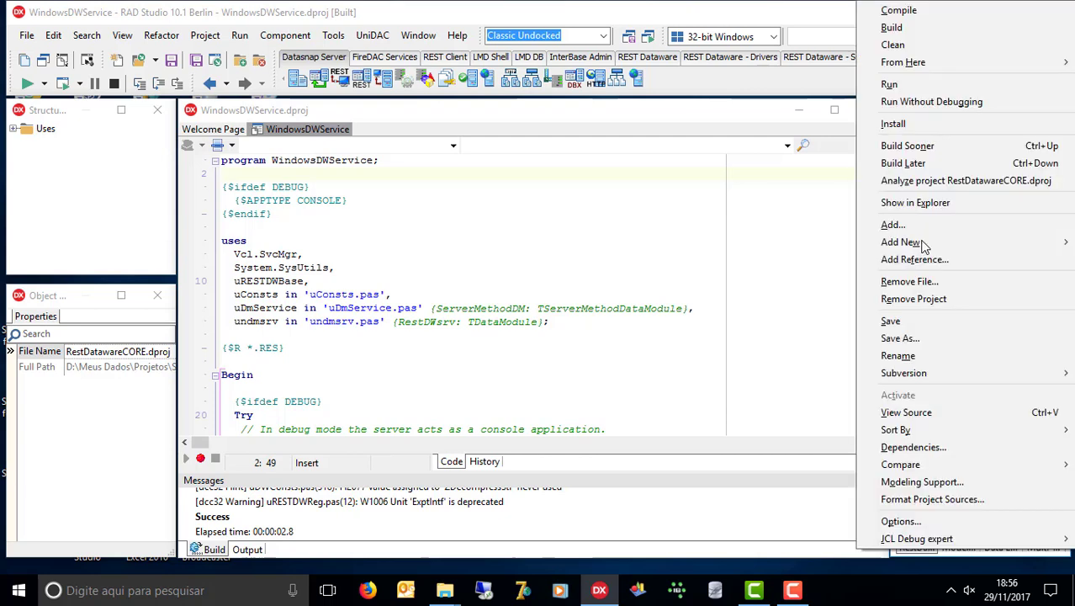
pyautogui.click(978, 124)
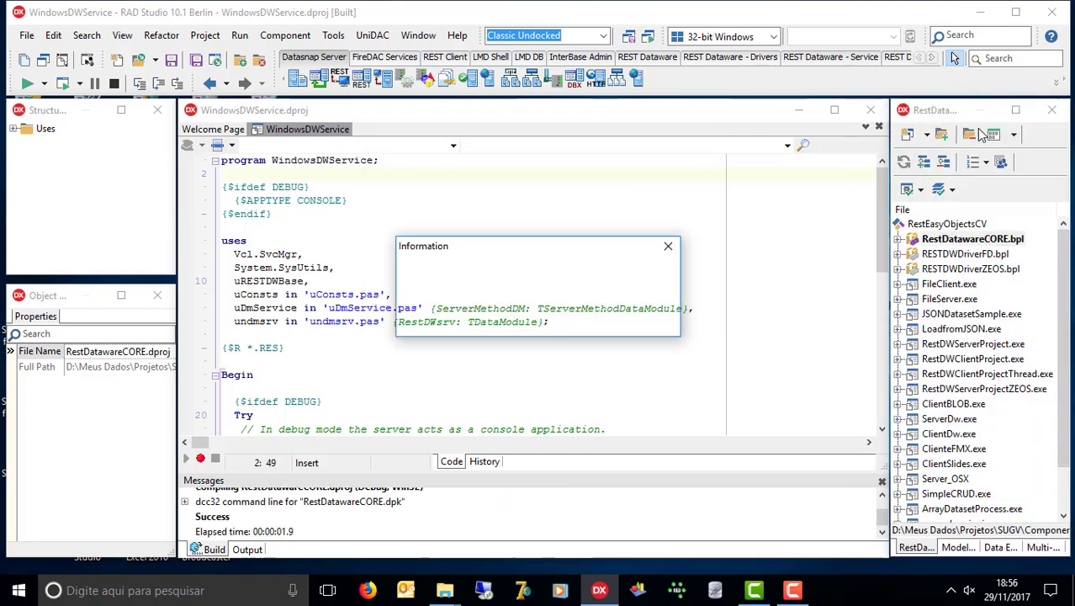
pyautogui.click(644, 320)
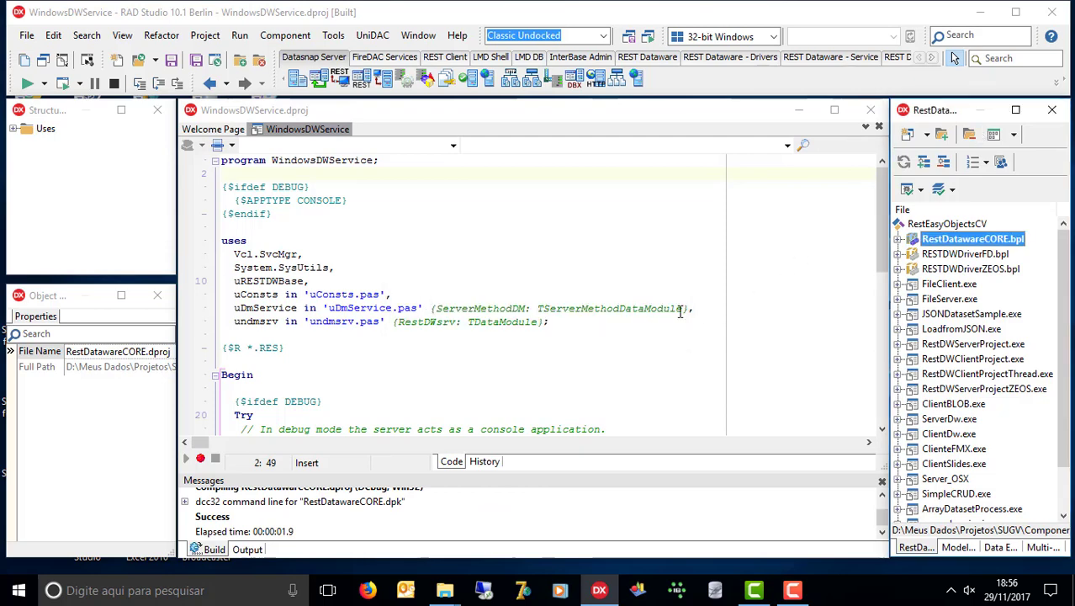
# - Install the RESTDWDriverFD.bpl package and dismiss the information message
pyautogui.click(954, 256)
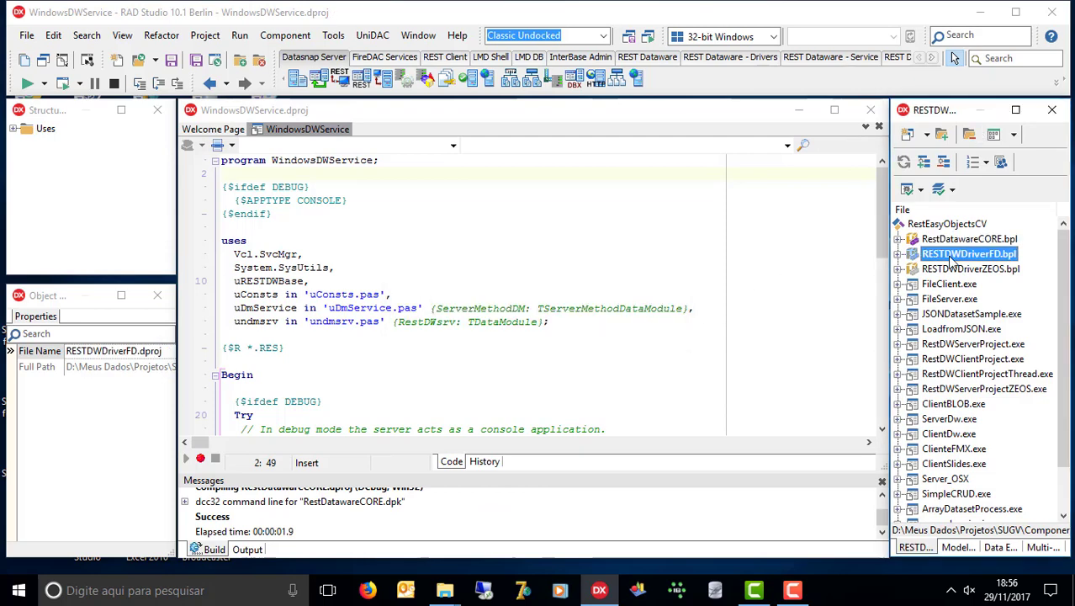
pyautogui.rightClick(954, 255)
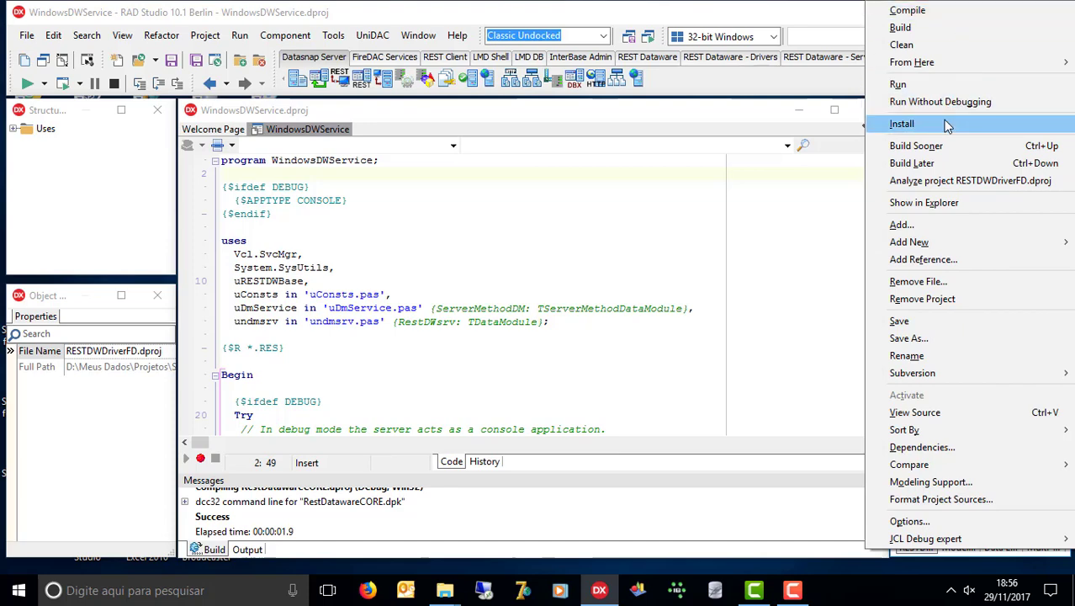
pyautogui.click(902, 124)
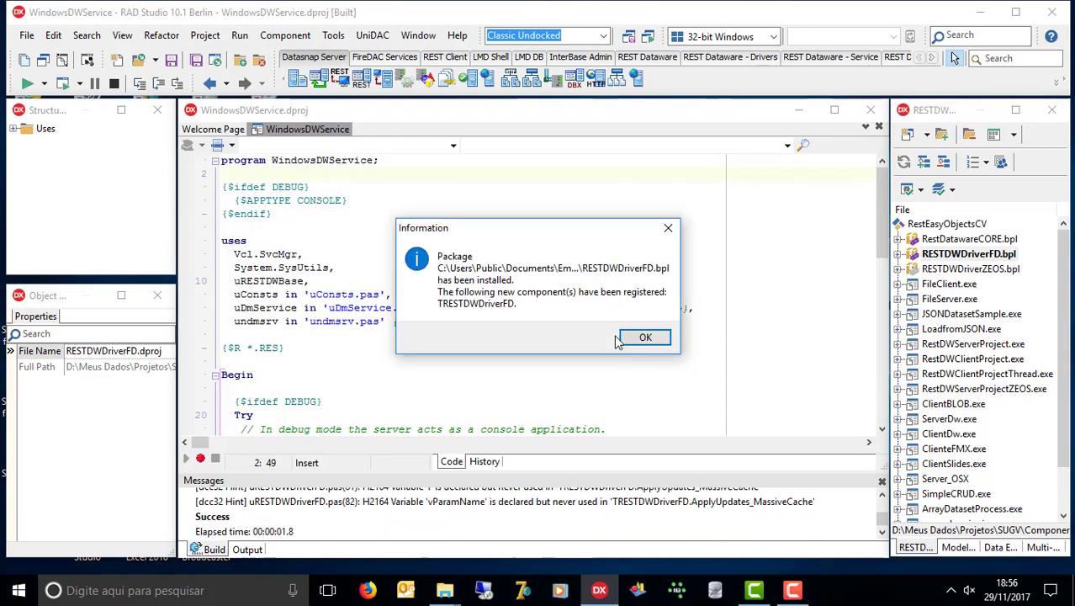
pyautogui.click(645, 336)
# - Install the RESTDWDriverZEOS.bpl package and dismiss the information message
pyautogui.click(989, 270)
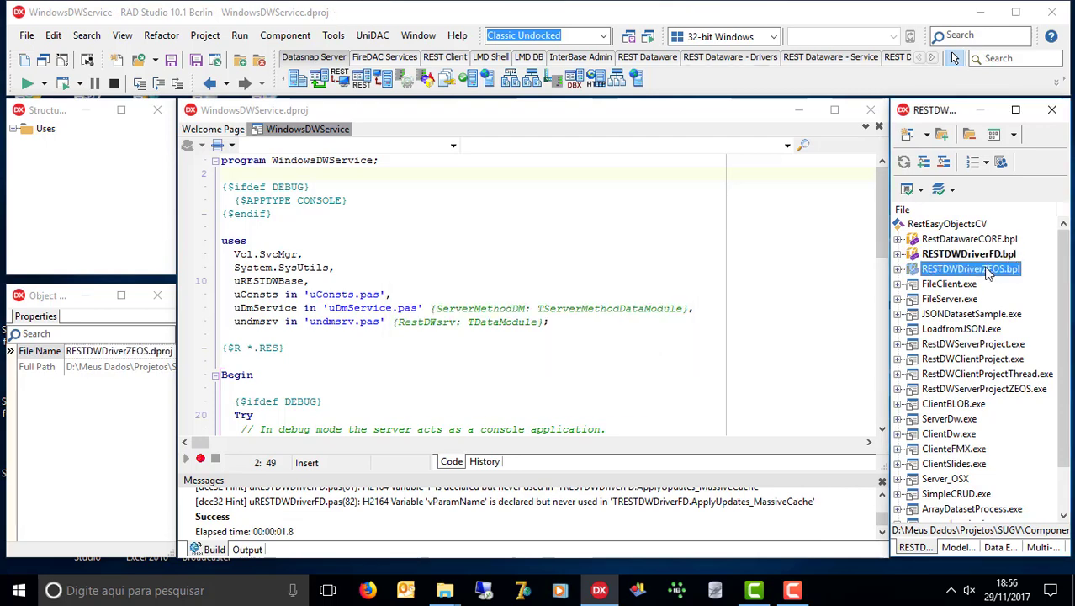
pyautogui.rightClick(989, 270)
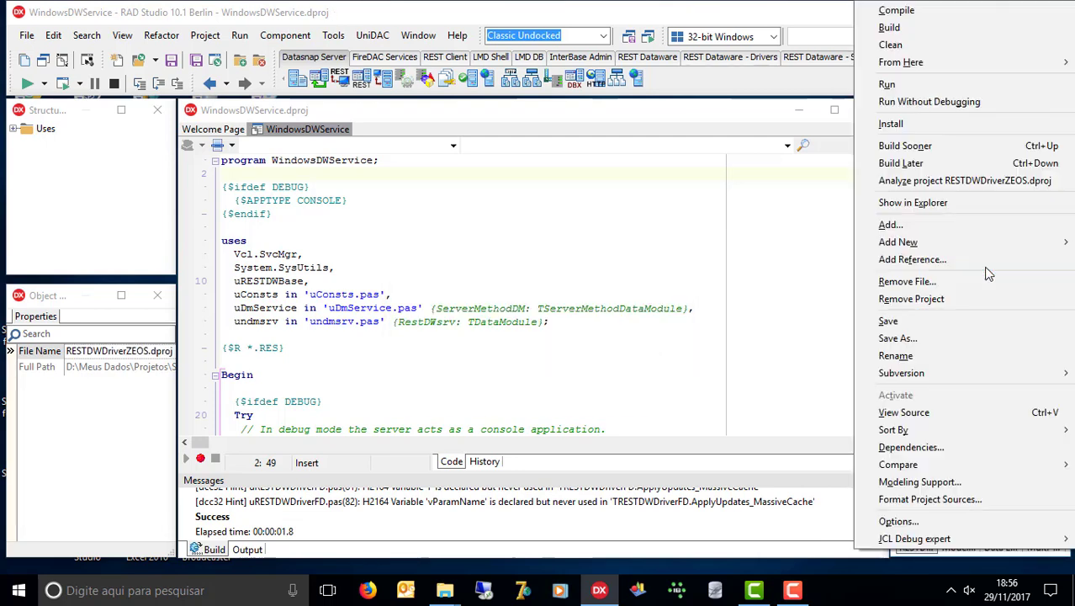
pyautogui.click(987, 126)
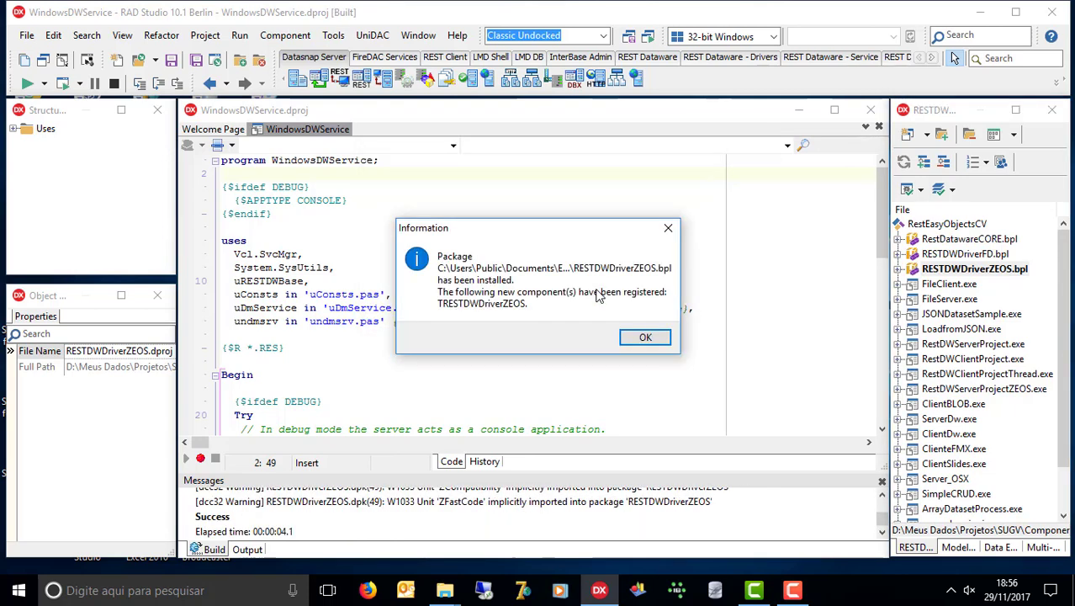
pyautogui.click(637, 340)
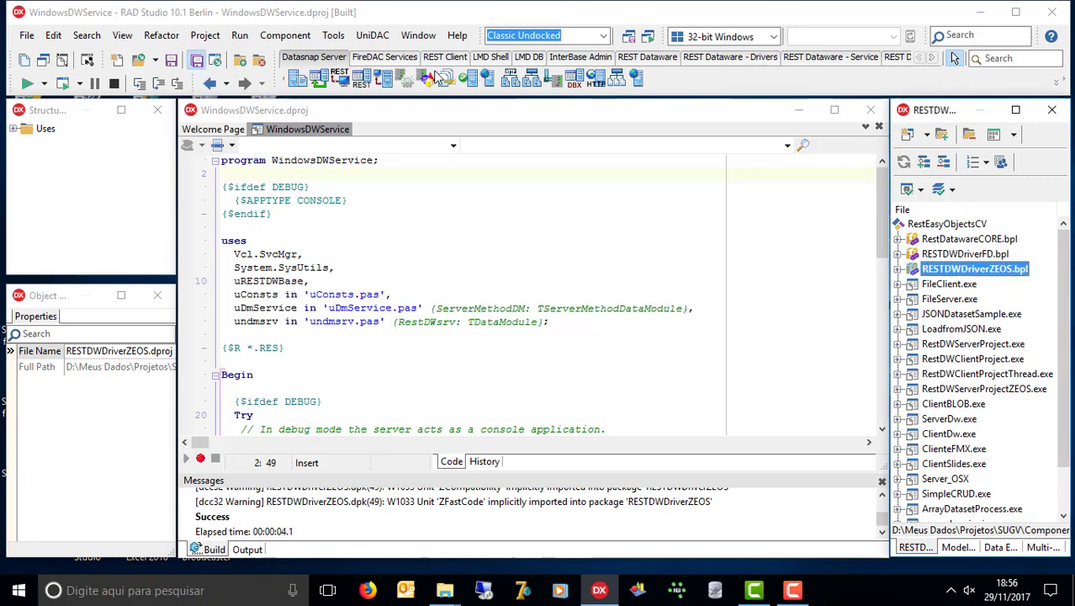
# - Close RAD Studio and start it again
pyautogui.click(1060, 17)
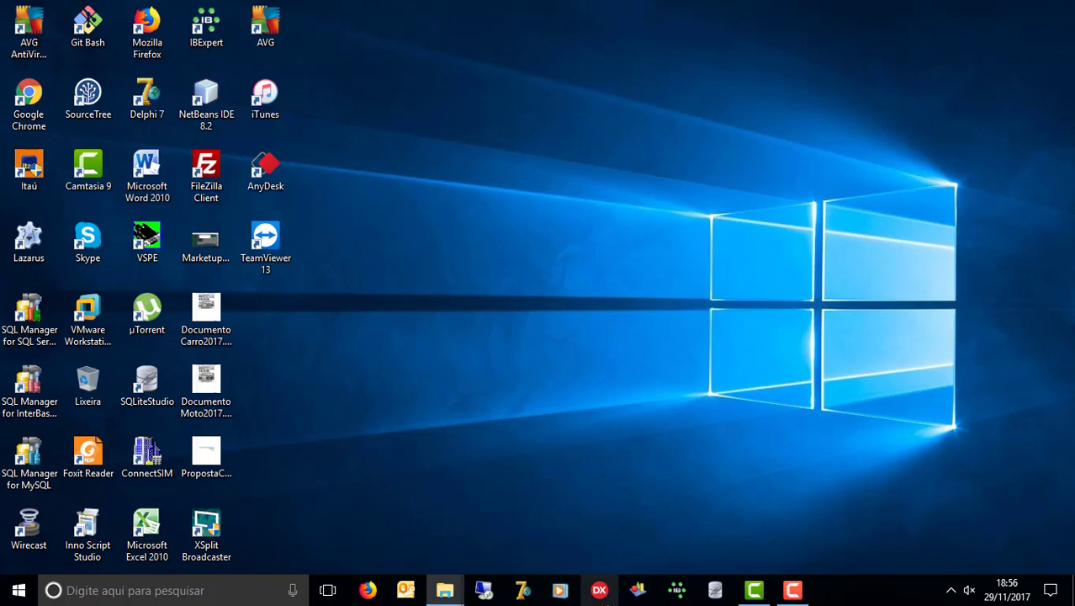
pyautogui.click(599, 590)
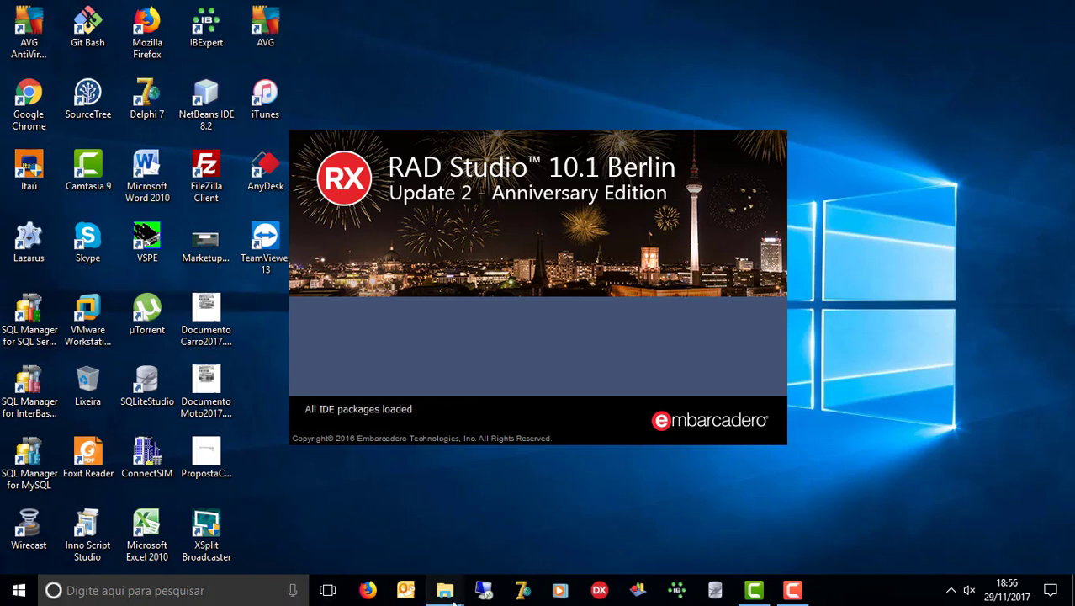
# - Switch to File Explorer and open the Novos_Downloads folder on the XyberXDados (D:) drive
pyautogui.moveTo(453, 594)
pyautogui.click(516, 469)
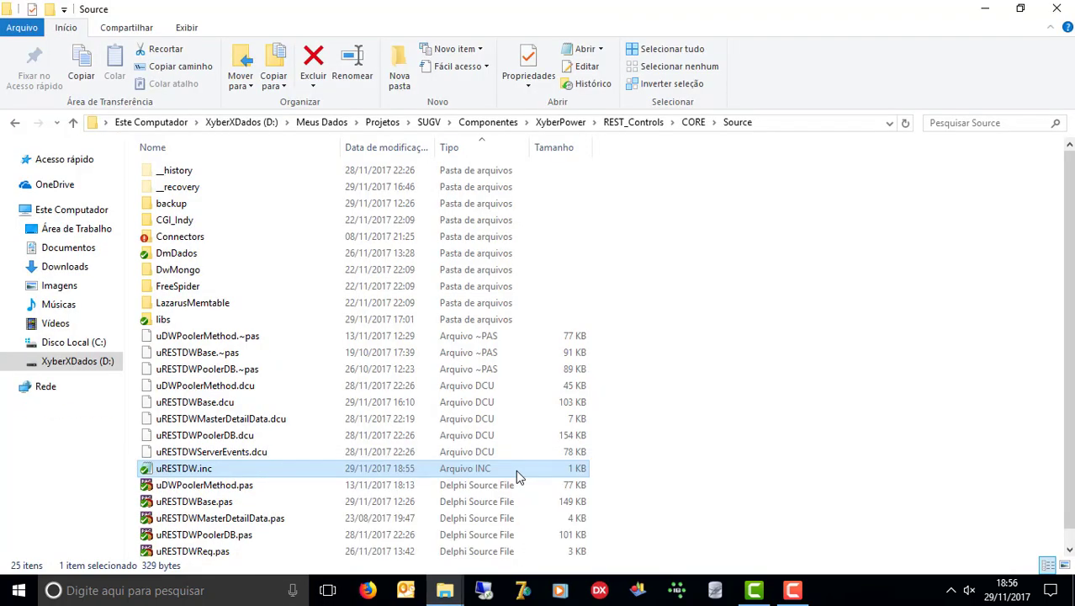
pyautogui.click(74, 367)
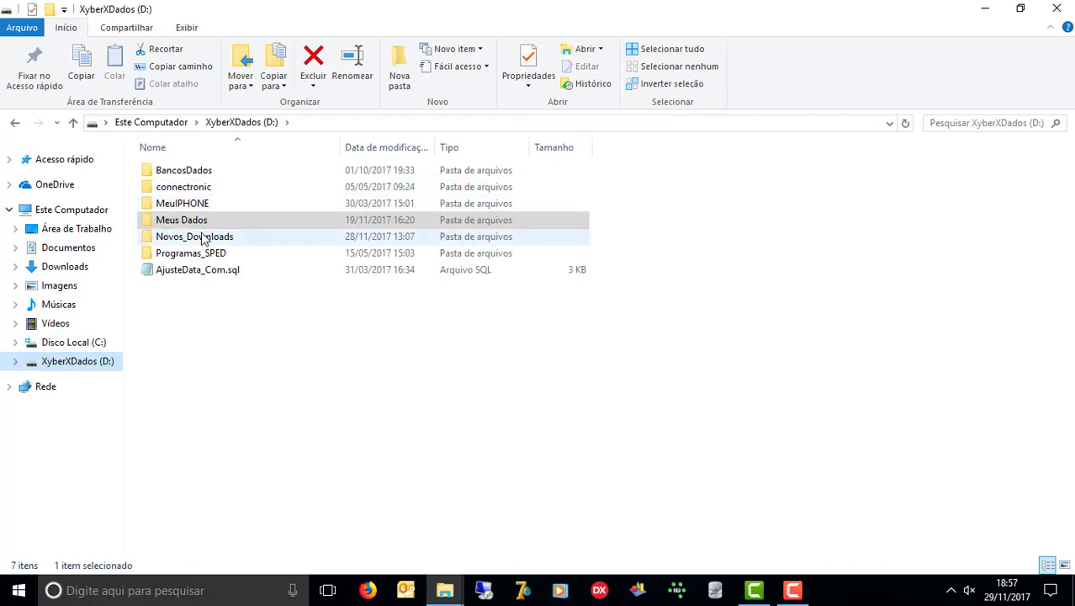
pyautogui.click(202, 238)
pyautogui.doubleClick(202, 238)
pyautogui.click(216, 487)
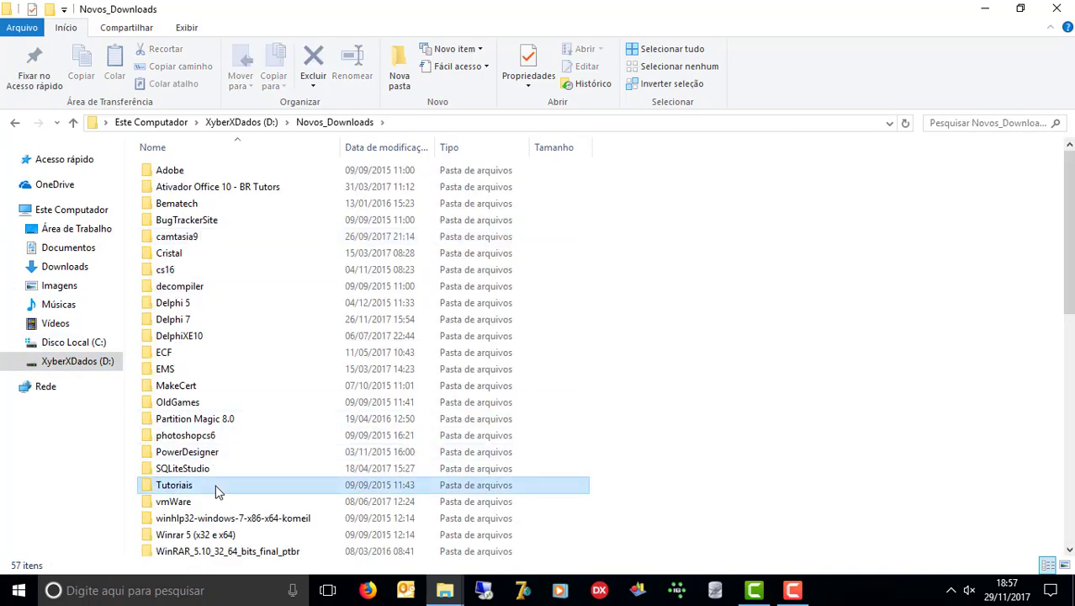
pyautogui.press('a')
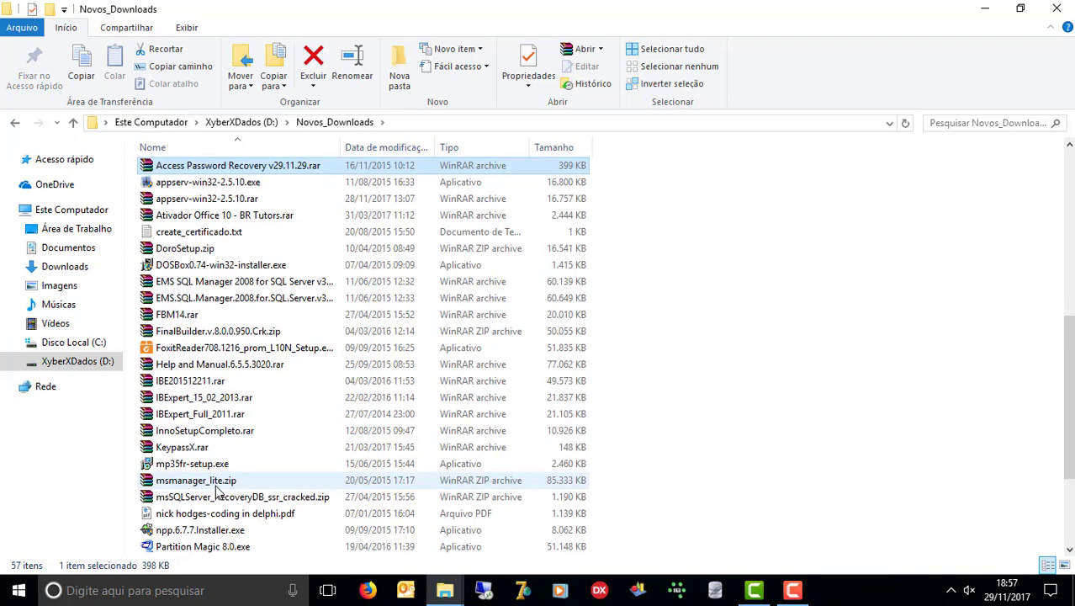
pyautogui.press('Return')
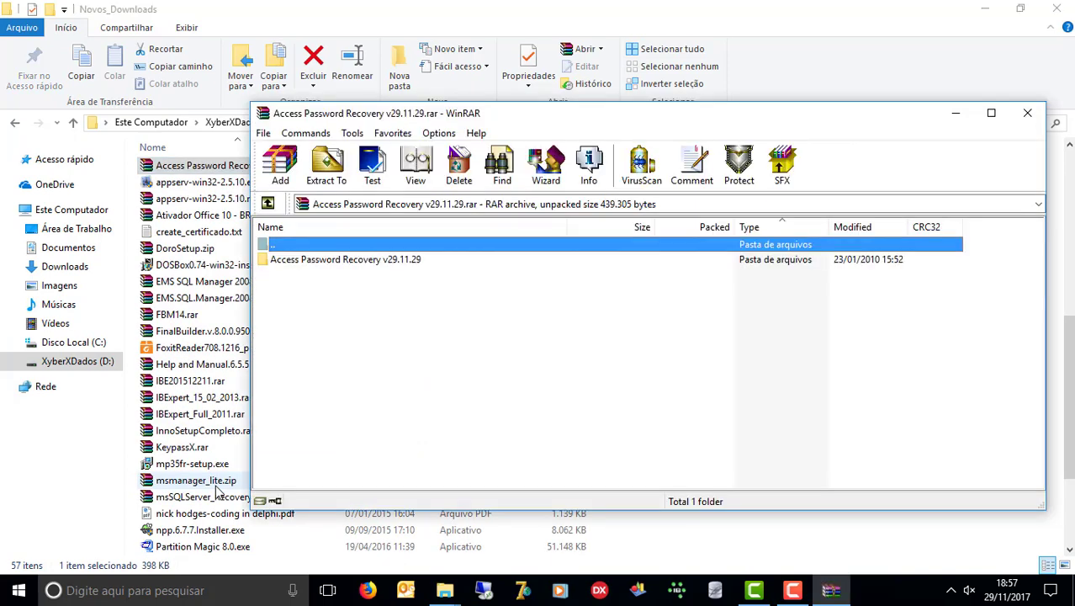
pyautogui.click(1027, 113)
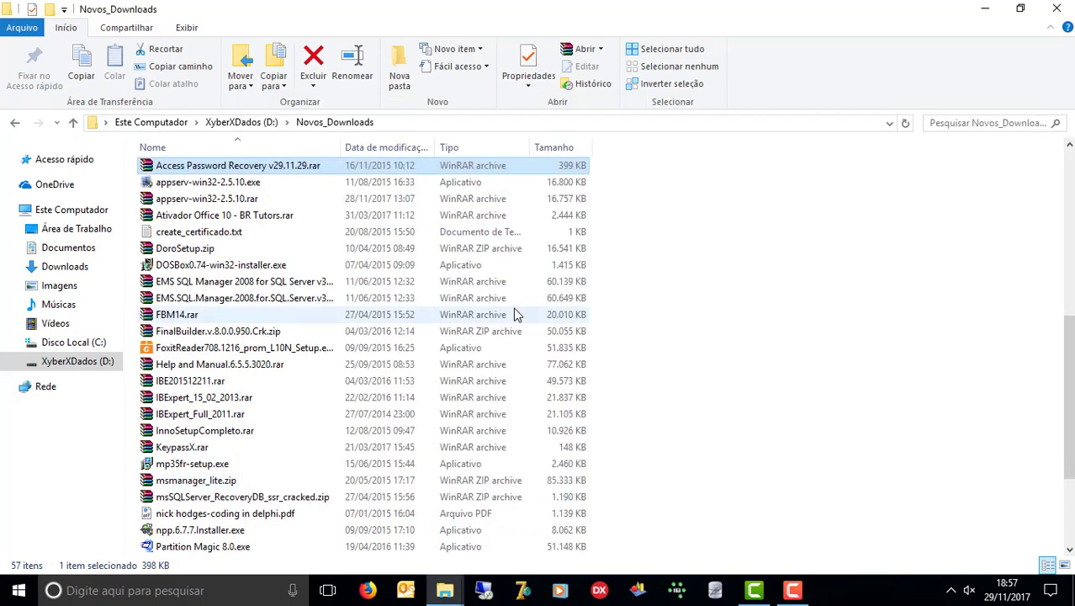
# - Inspect the contents of the appserv-win32-2.5.10.rar archive, highlighting httpd.conf, and close the archive
pyautogui.doubleClick(236, 200)
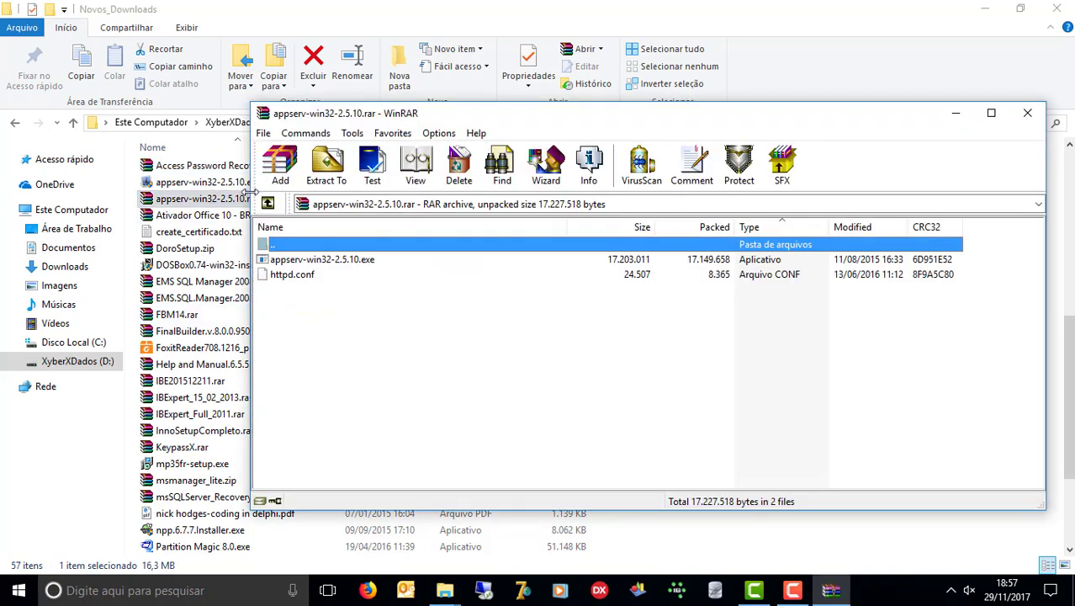
pyautogui.click(304, 277)
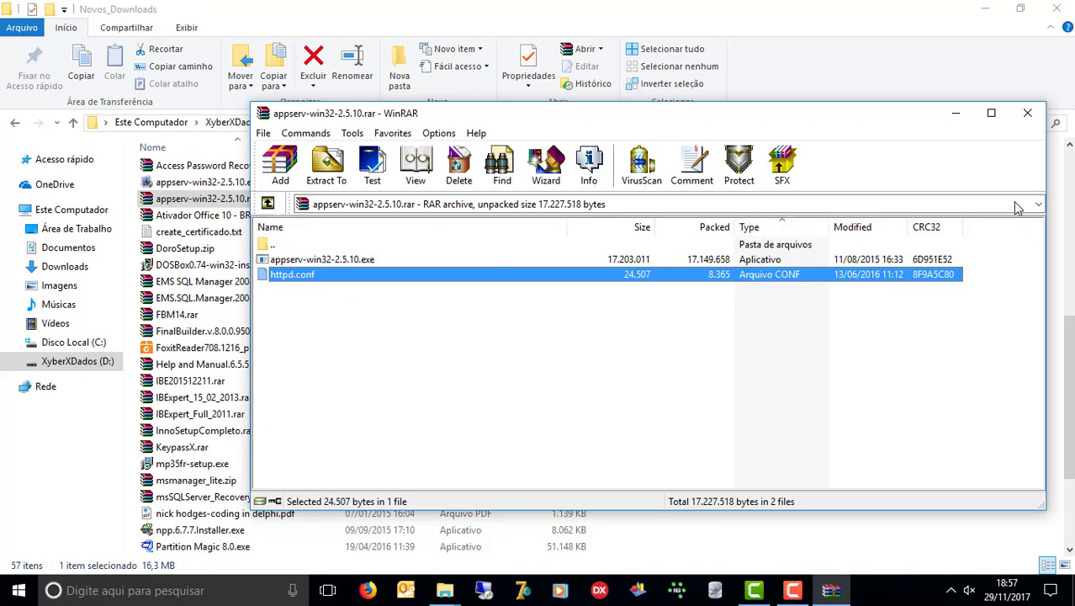
pyautogui.click(1028, 113)
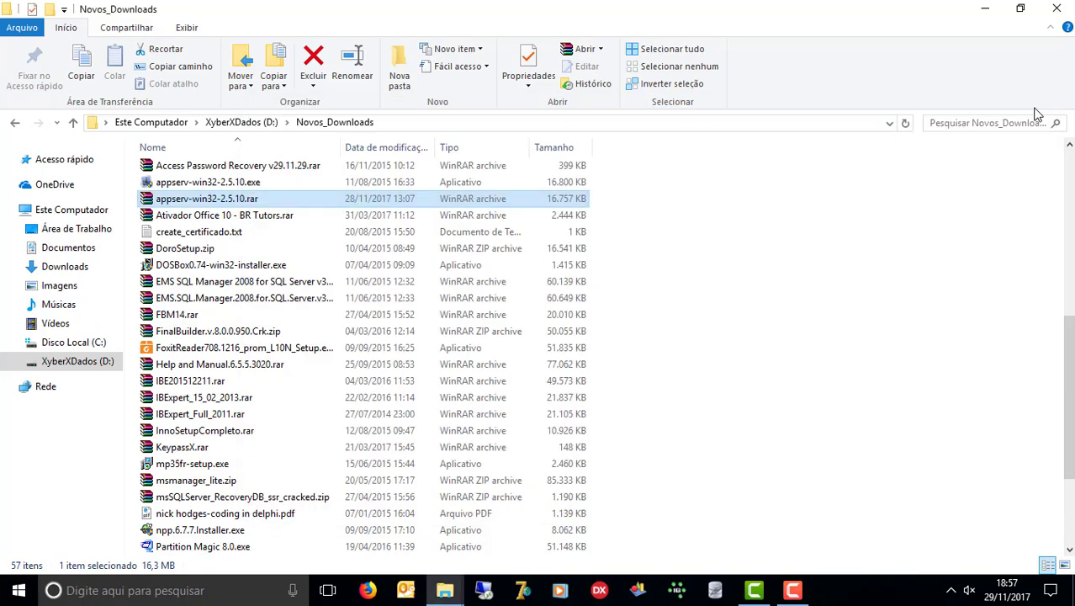
# - Run appserv-win32-2.5.10.exe, accept the license and proceed with the C:\AppServ destination folder and all four package components
pyautogui.doubleClick(202, 183)
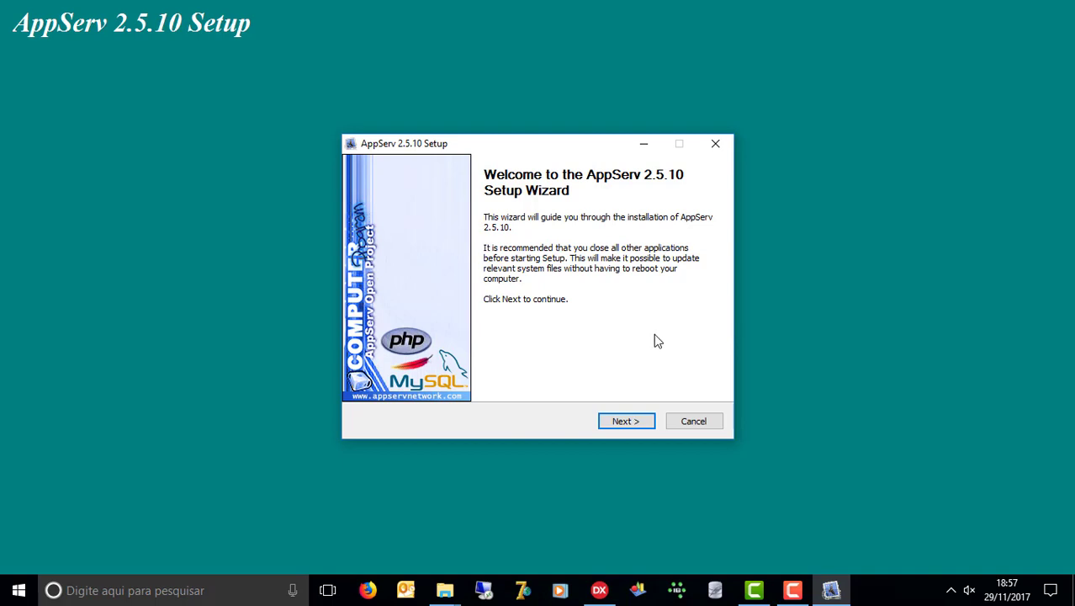
pyautogui.click(629, 421)
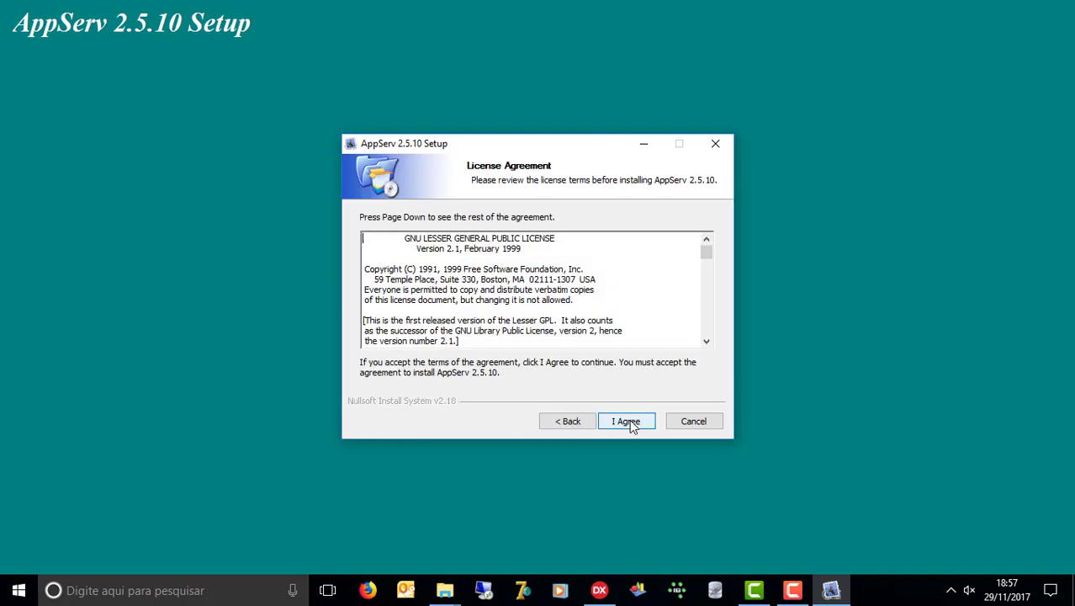
pyautogui.click(629, 420)
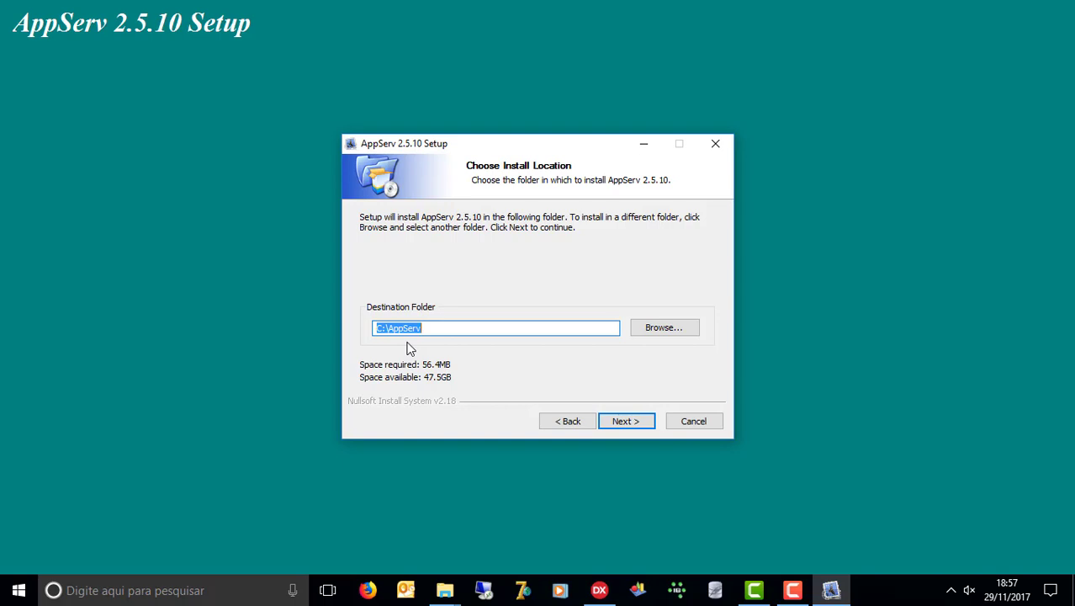
pyautogui.click(638, 426)
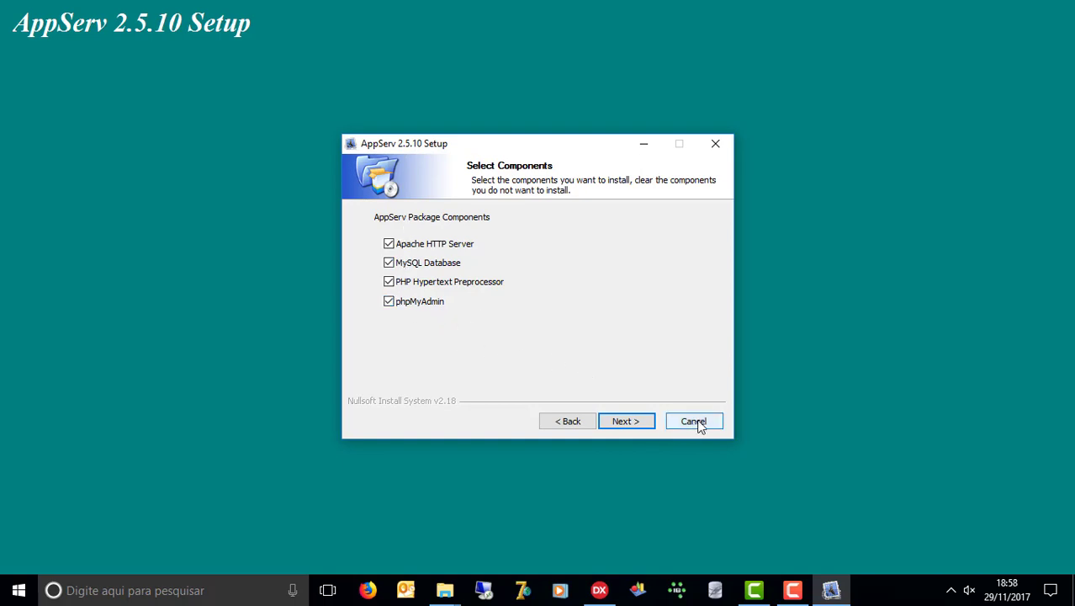
pyautogui.click(637, 427)
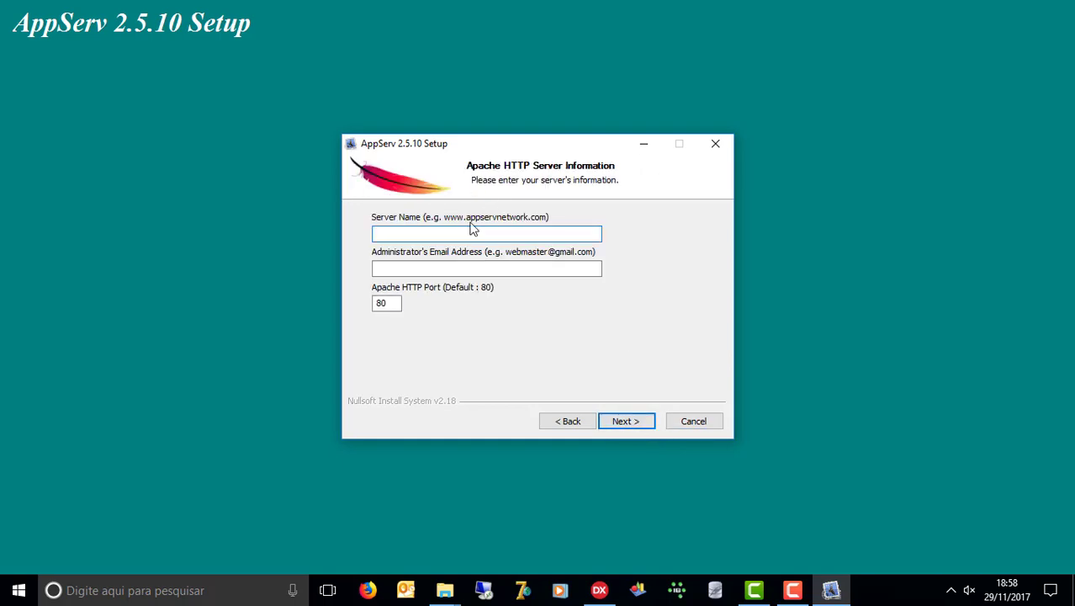
# - Enter jjlkjllk as the Apache server name with an administrator e-mail, and quit the setup at the MySQL configuration page
pyautogui.write('jjlkjllk')
pyautogui.press('Tab')
pyautogui.write('klkçlkçl')
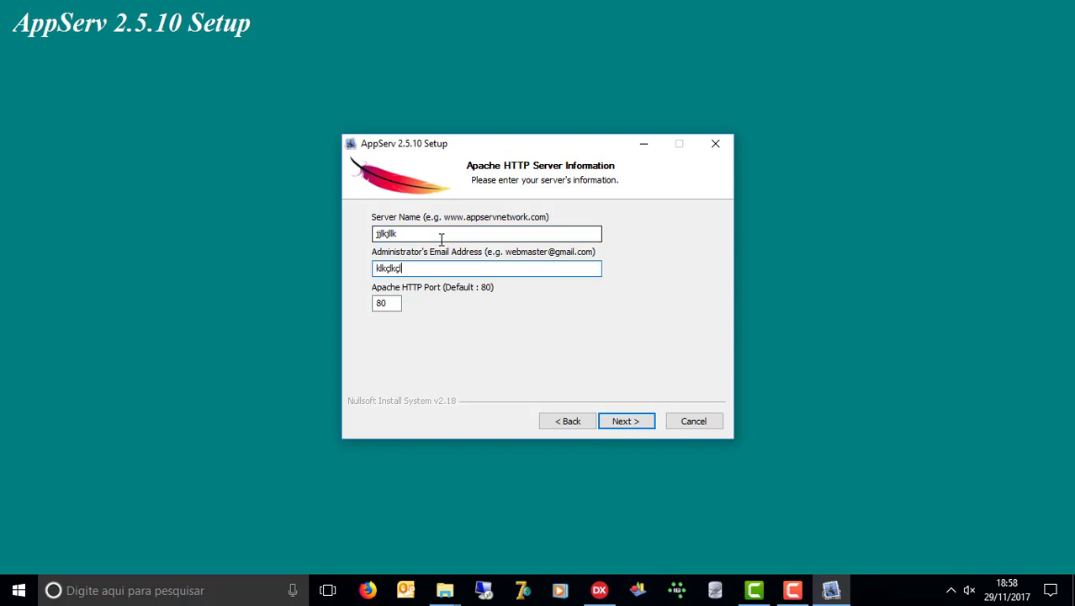
pyautogui.write('@hjklkj')
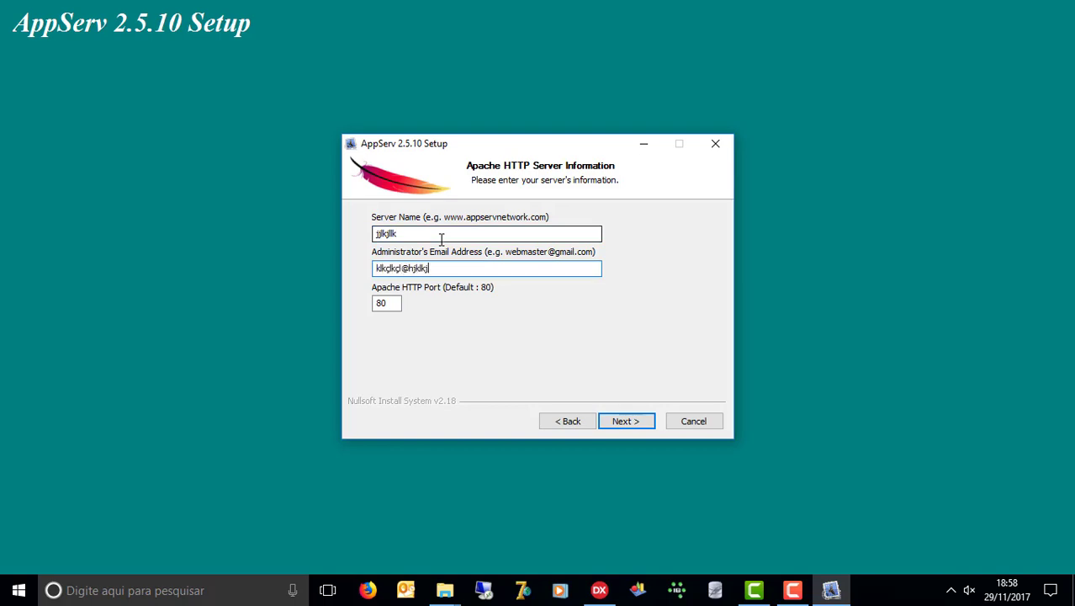
pyautogui.click(625, 421)
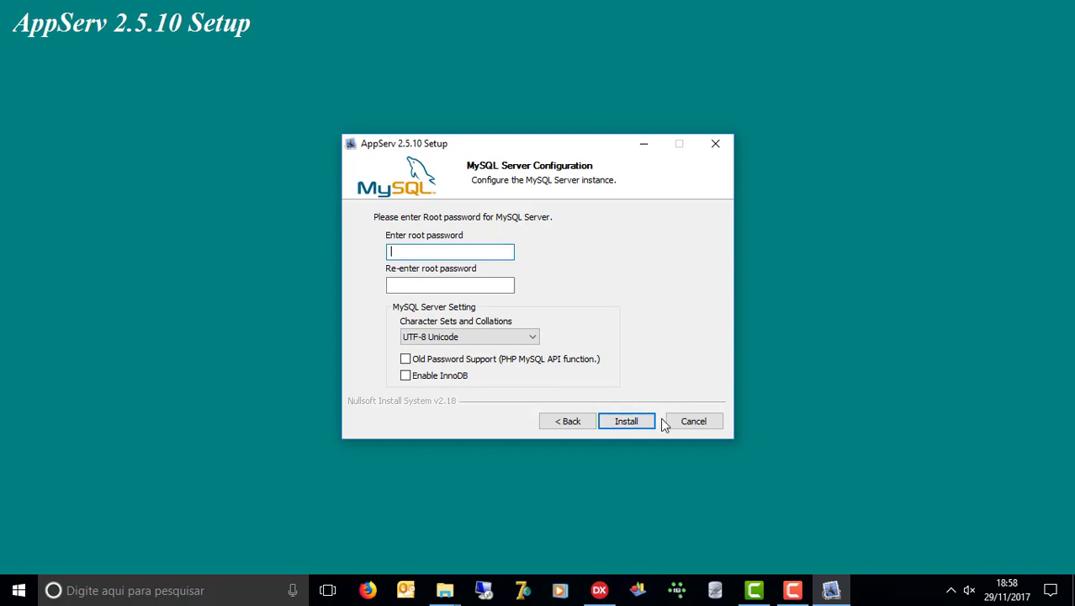
pyautogui.click(699, 433)
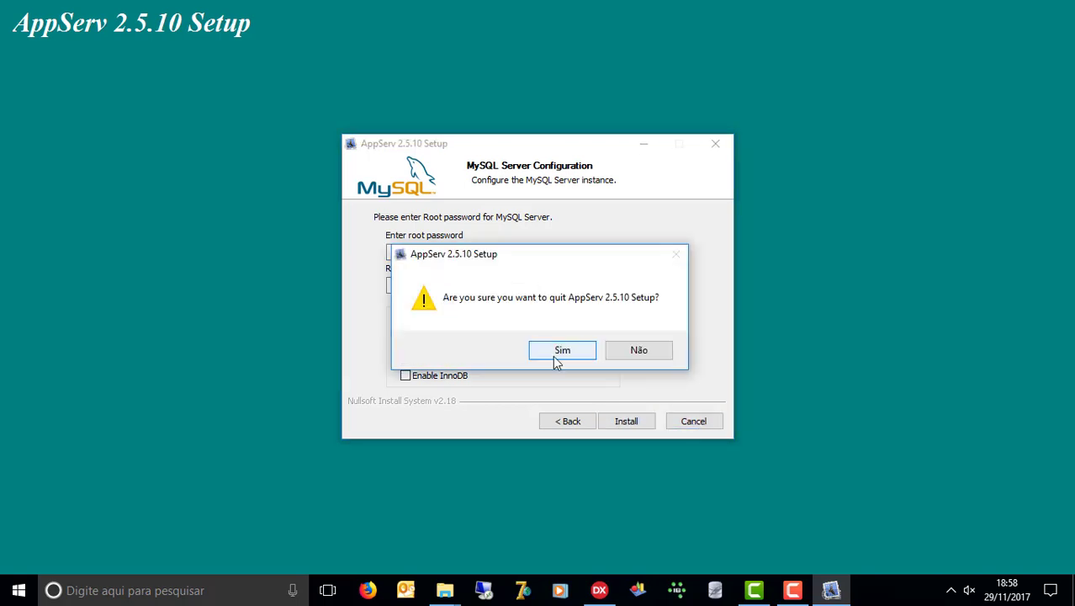
pyautogui.click(583, 356)
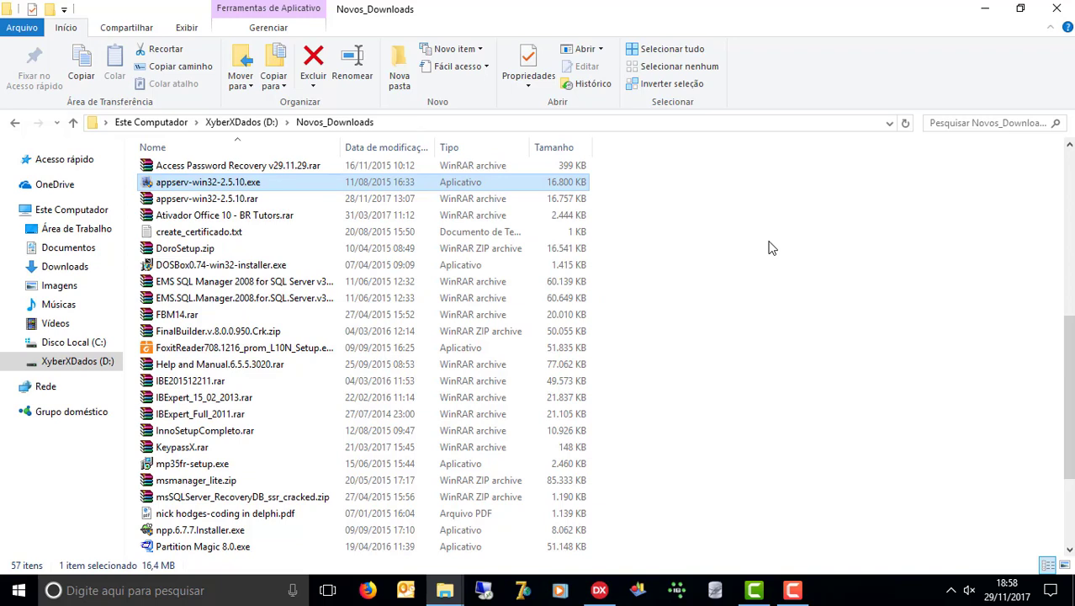
# - Open Services from the Control Panel's administrative tools and examine the Apache2.2 service's properties without changing them
pyautogui.click(18, 590)
pyautogui.click(384, 200)
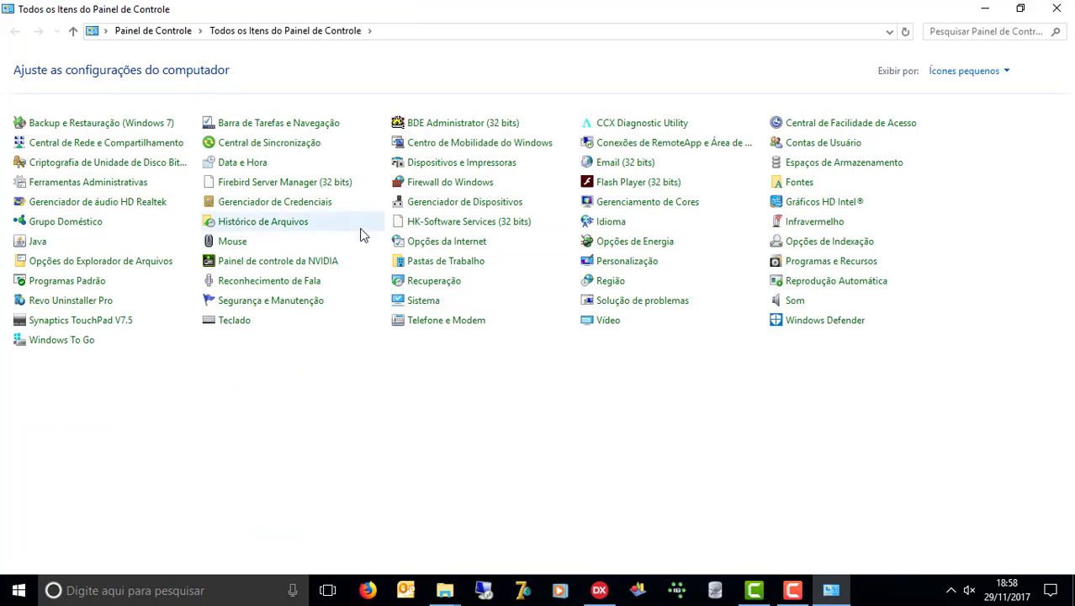
pyautogui.click(120, 183)
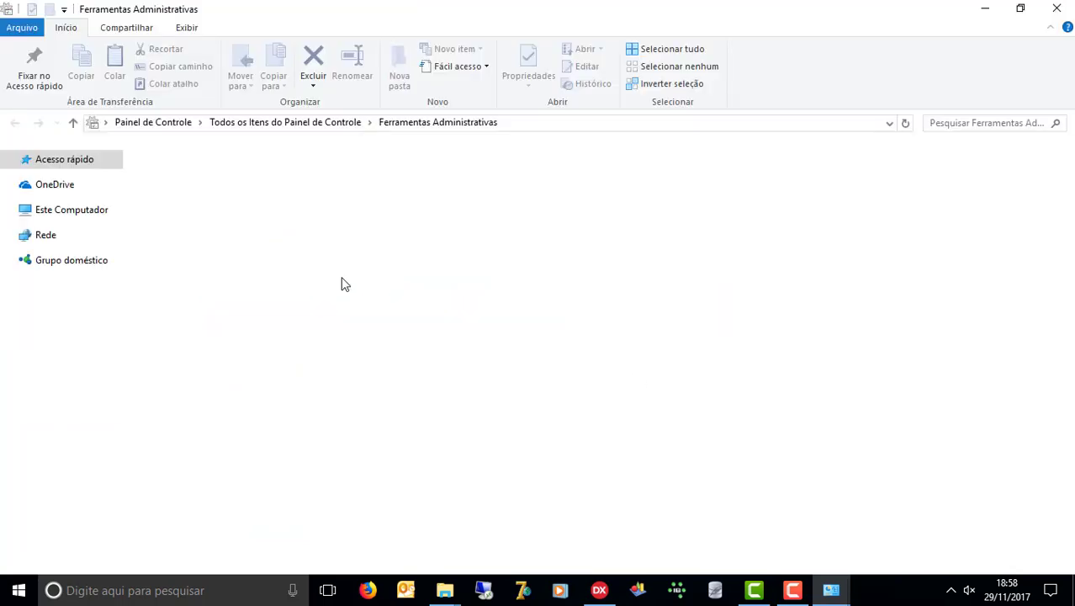
pyautogui.doubleClick(172, 435)
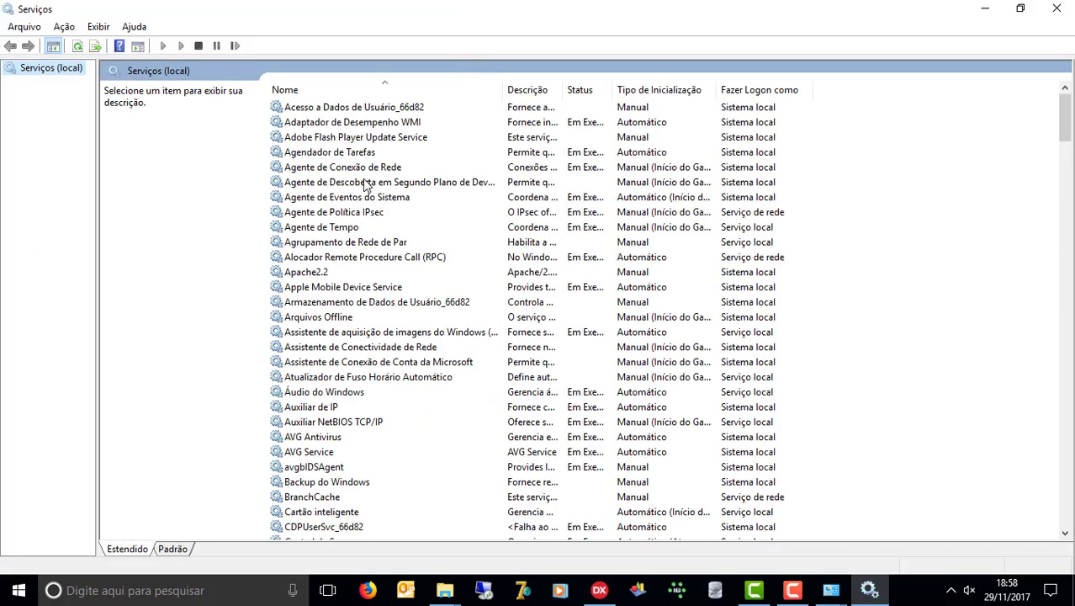
pyautogui.doubleClick(351, 273)
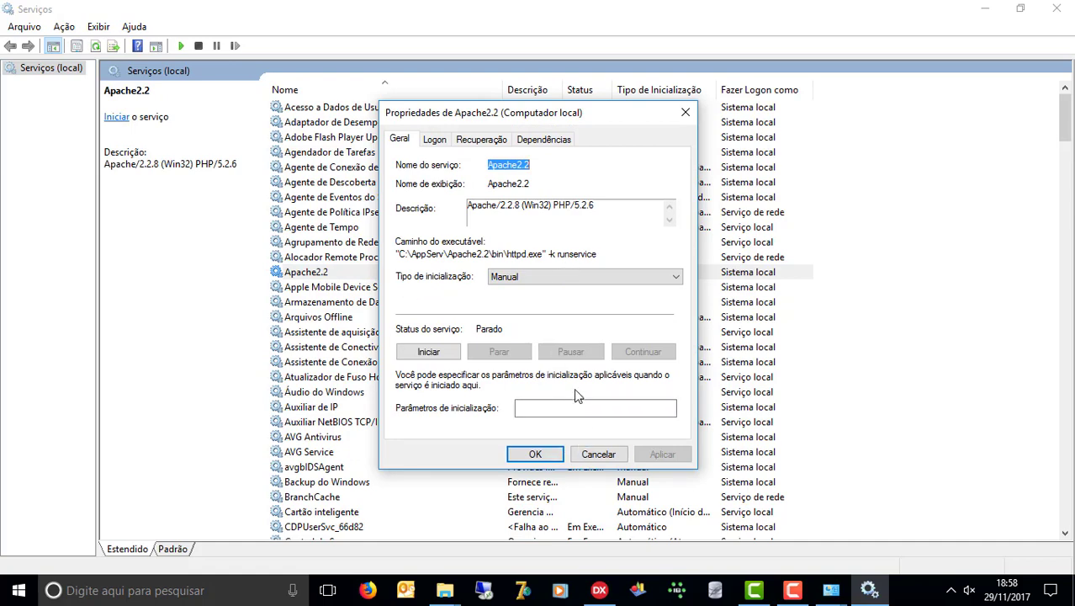
pyautogui.click(601, 458)
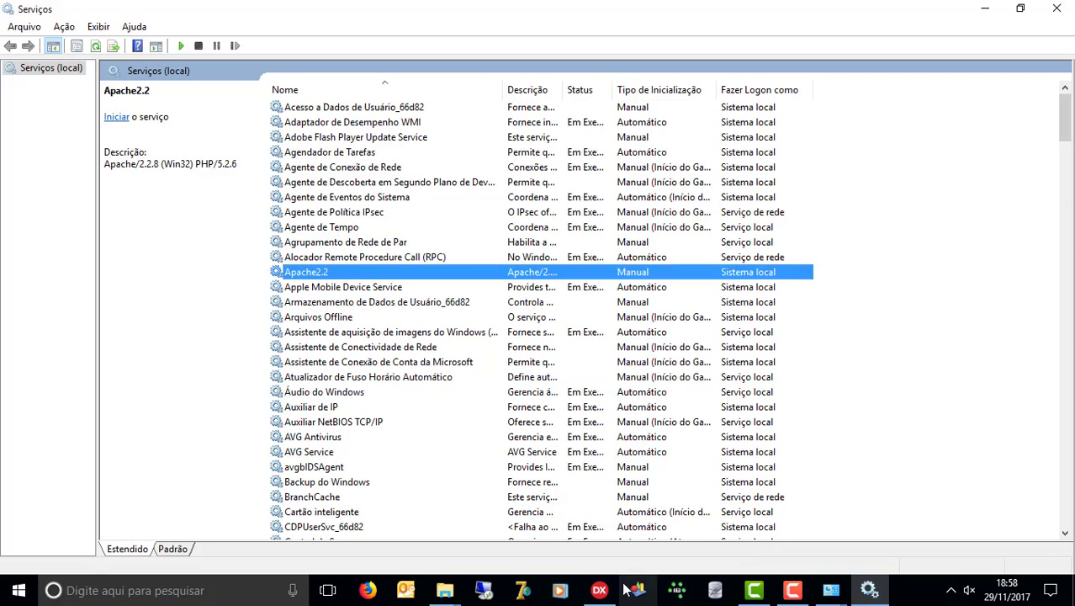
# - Switch to RAD Studio and open the recent project group RestEasyObjectsCV.groupproj
pyautogui.click(608, 591)
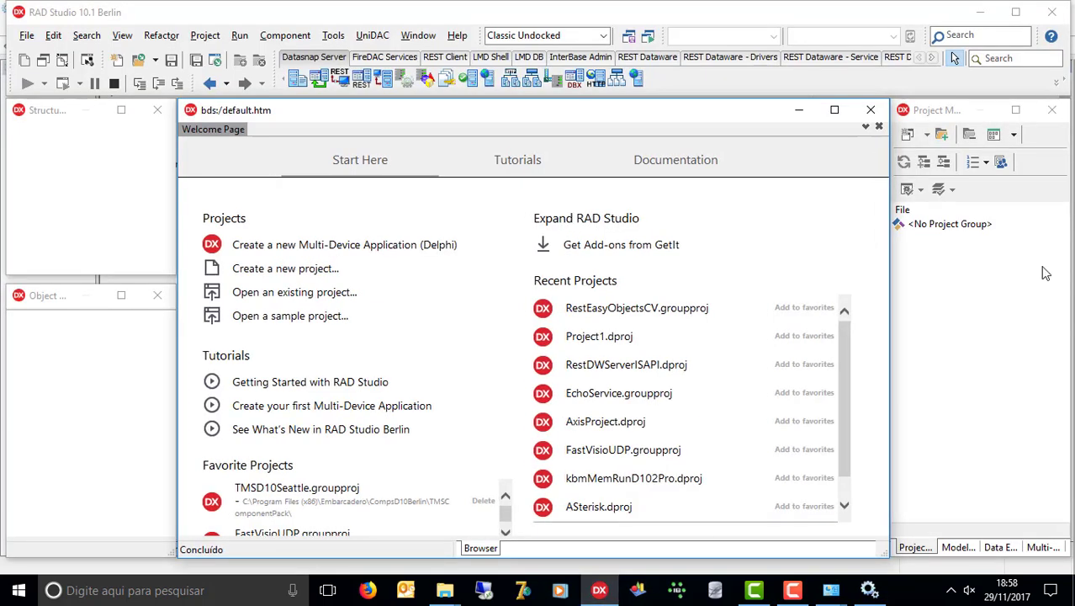
pyautogui.click(697, 311)
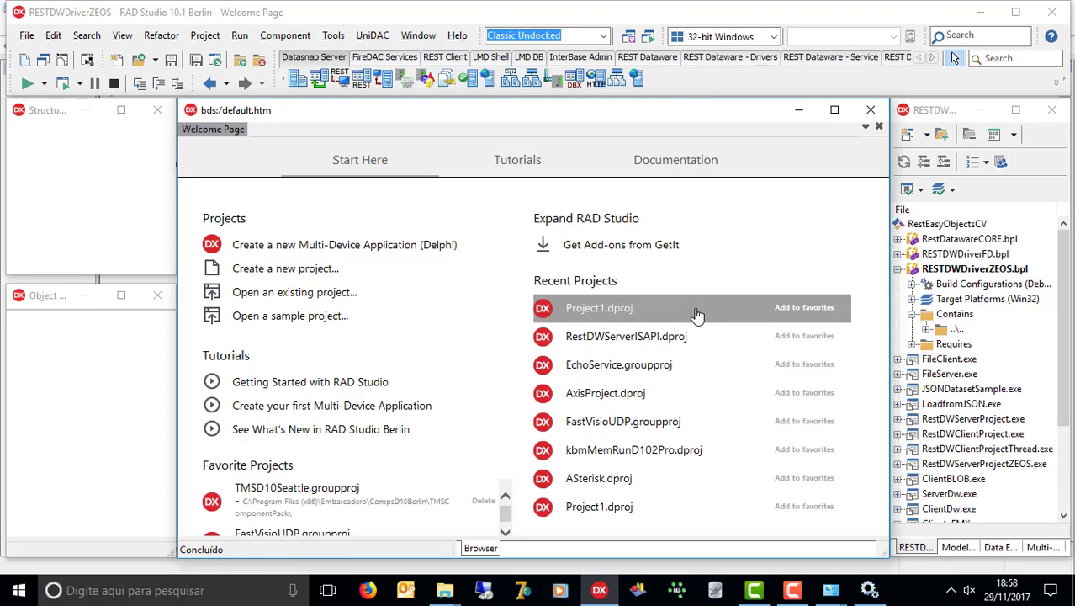
# - Collapse the RESTDWDriverZEOS.bpl node and make RestDWServerISAPI.dll the active project of the group
pyautogui.click(898, 269)
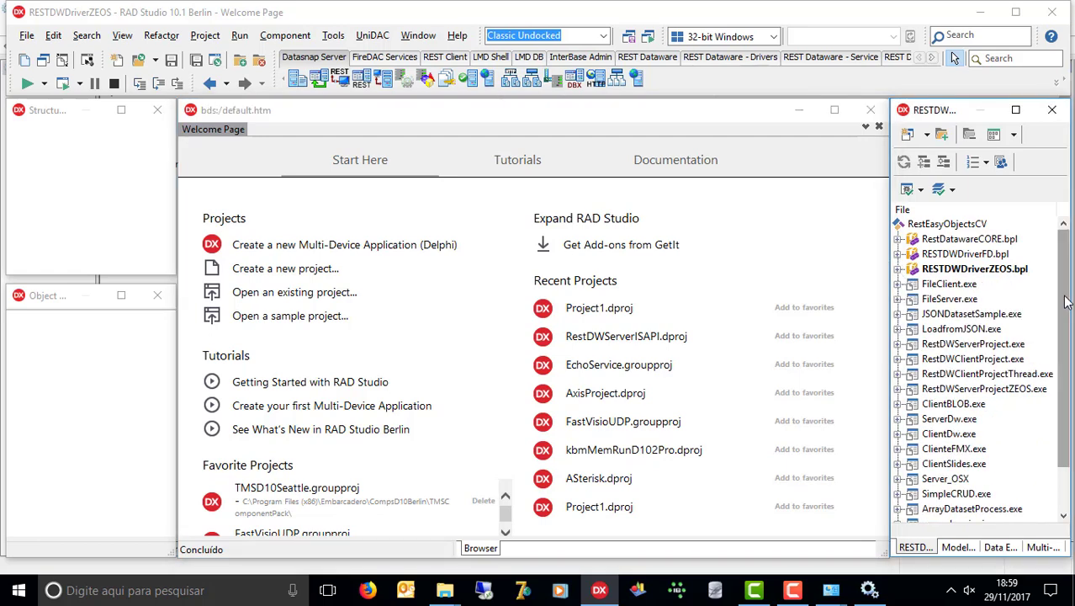
pyautogui.moveTo(1067, 300); pyautogui.dragTo(1062, 421)
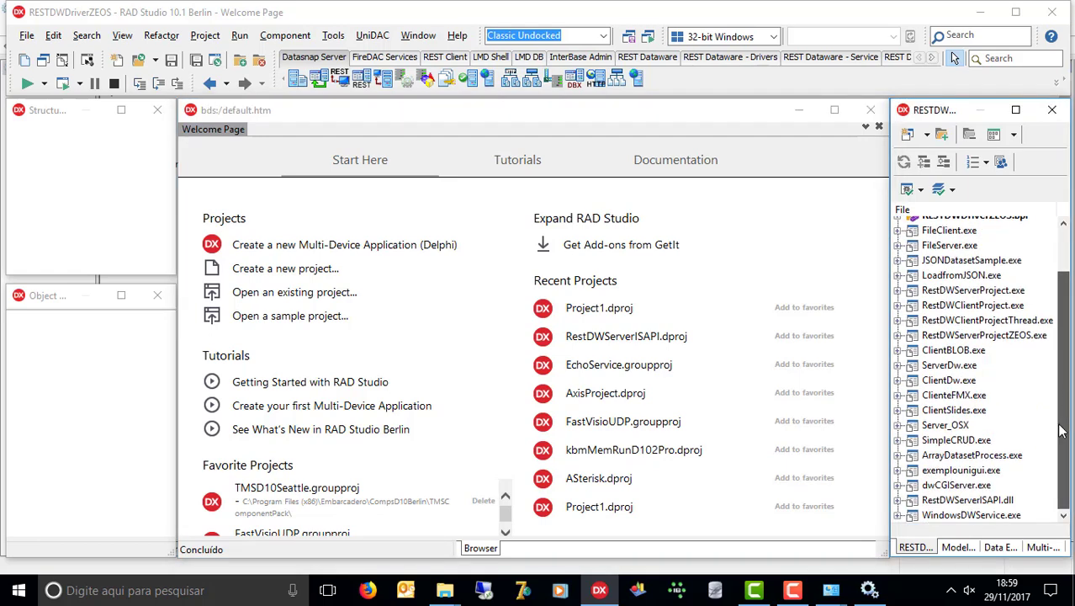
pyautogui.click(968, 515)
pyautogui.doubleClick(968, 500)
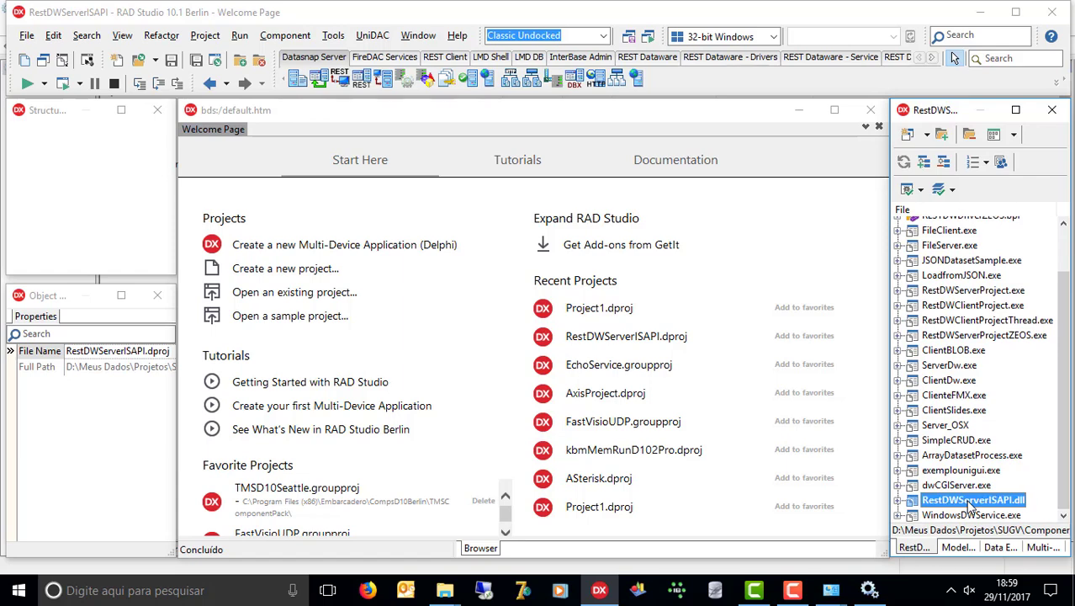
# - Examine the host application and parameters in the RestDWServerISAPI project's debugger run options, and close them without changes
pyautogui.click(209, 35)
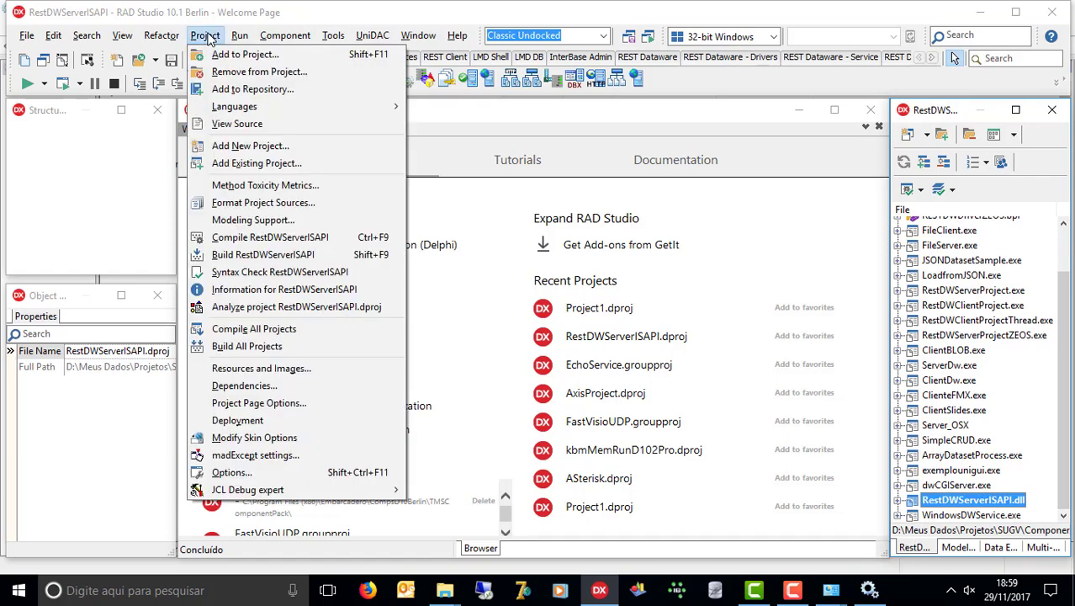
pyautogui.moveTo(249, 41)
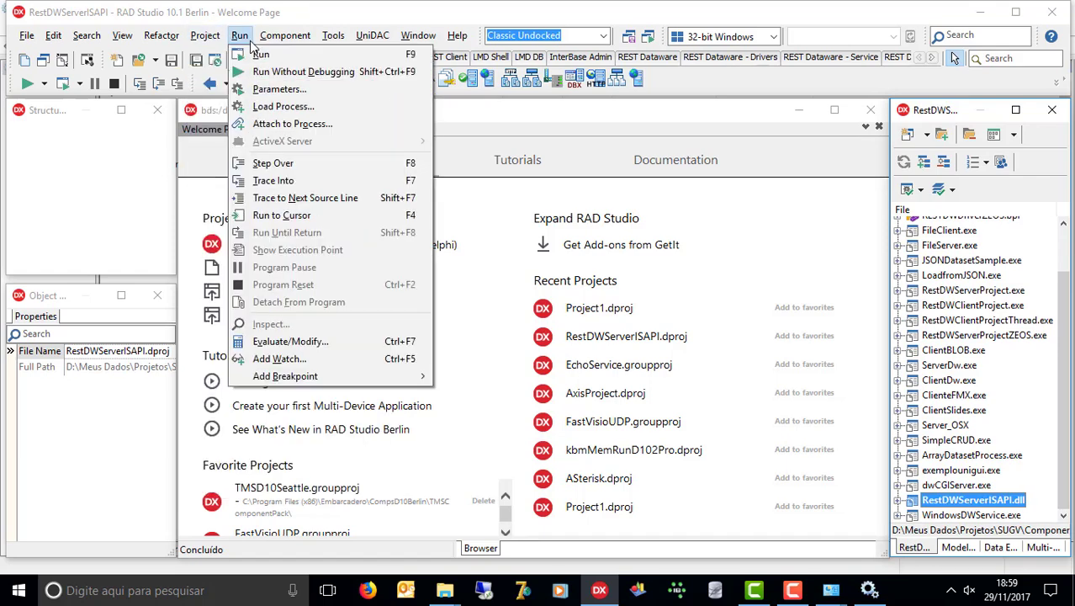
pyautogui.click(265, 91)
pyautogui.doubleClick(600, 70)
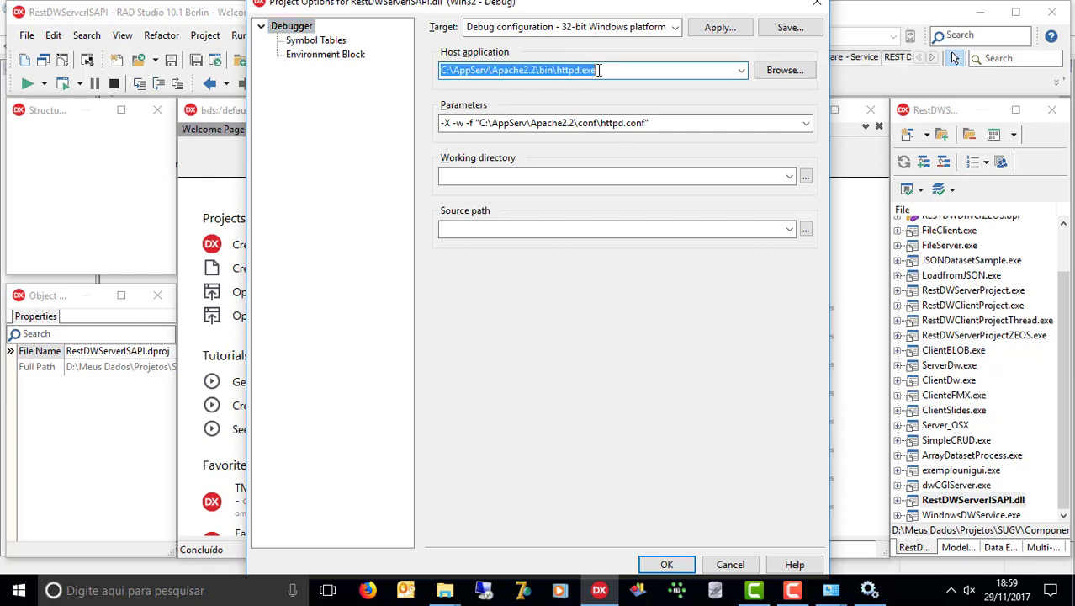
pyautogui.click(668, 122)
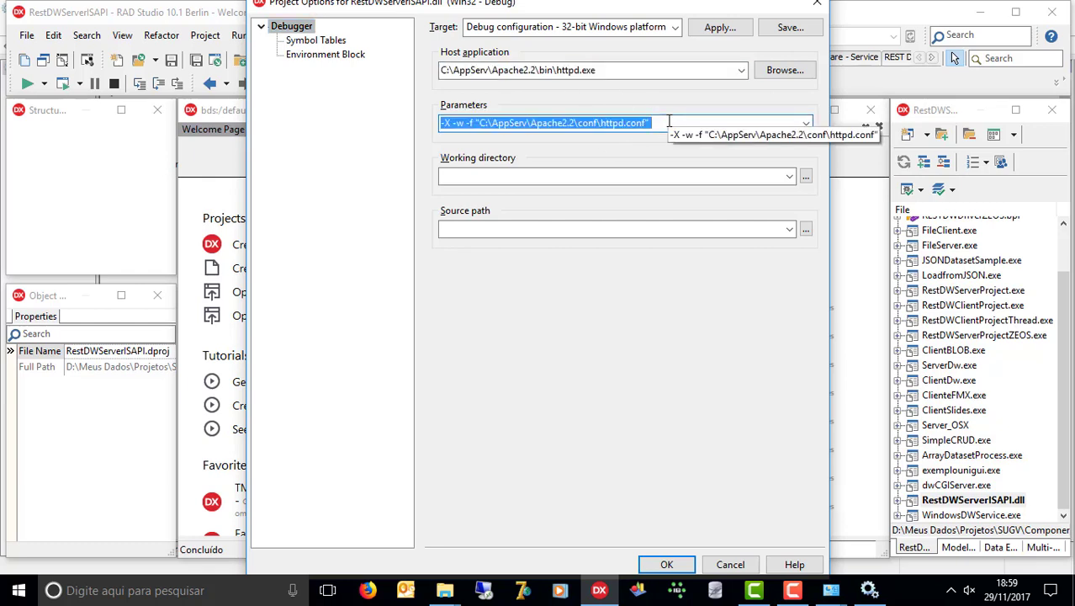
pyautogui.click(819, 10)
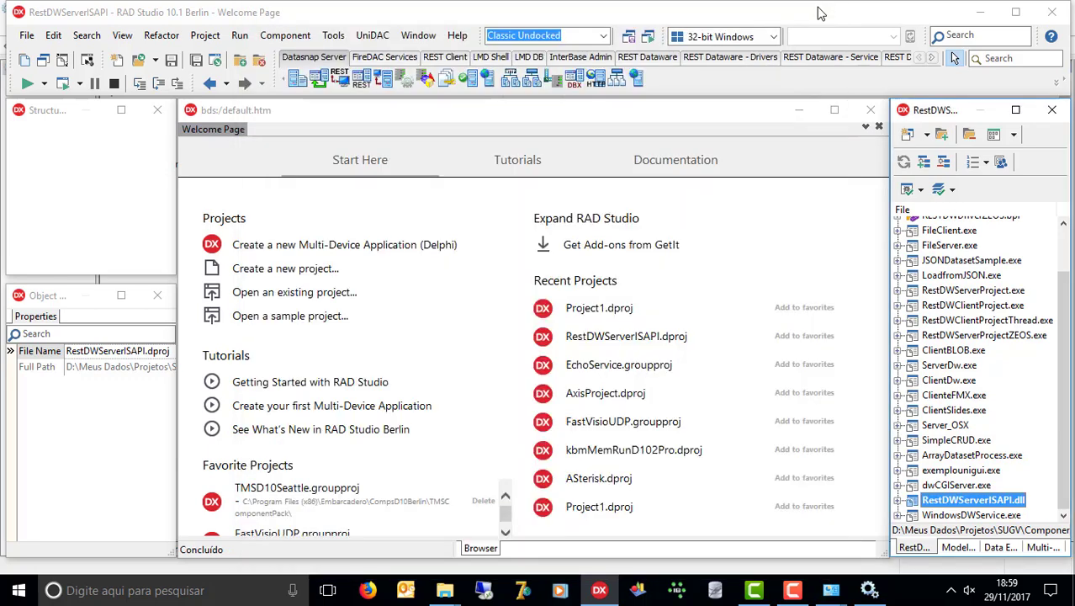
# - Close the Services, Administrative Tools and Novos_Downloads windows, and return to RAD Studio
pyautogui.click(980, 12)
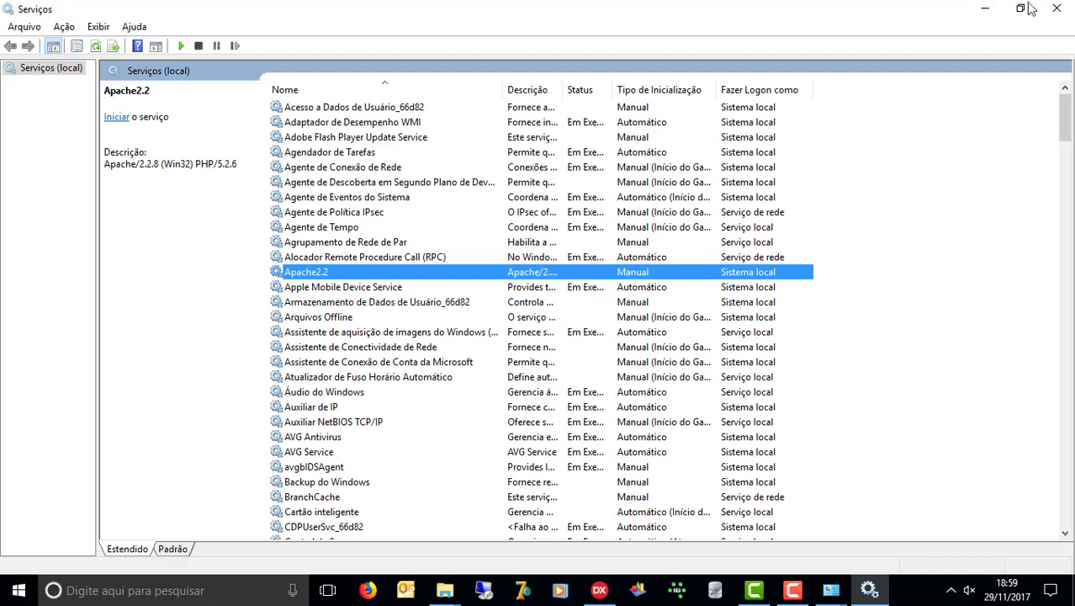
pyautogui.click(1057, 9)
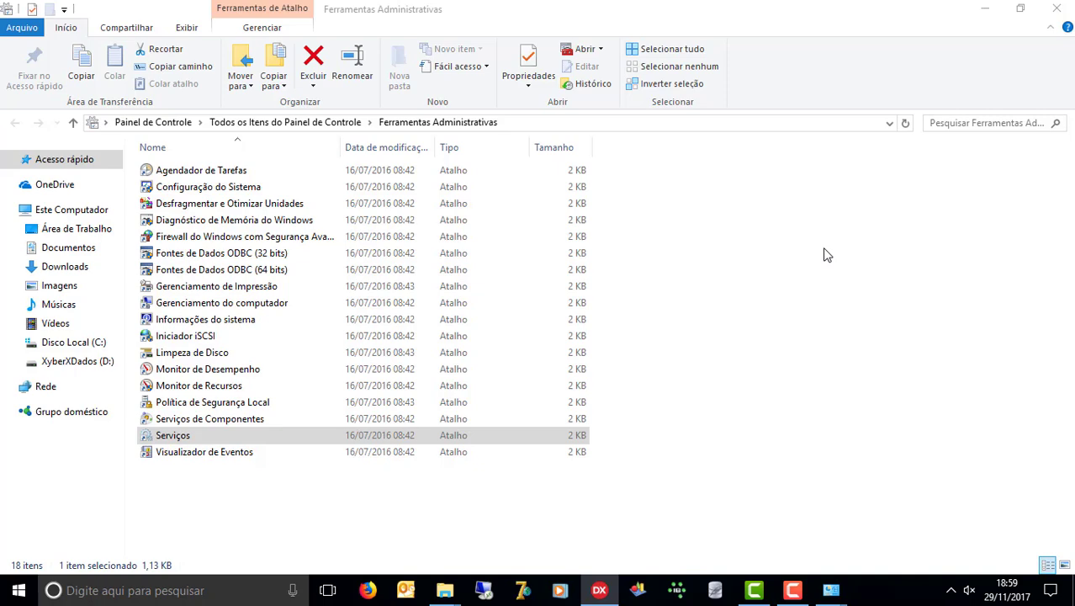
pyautogui.click(1060, 8)
pyautogui.click(1062, 7)
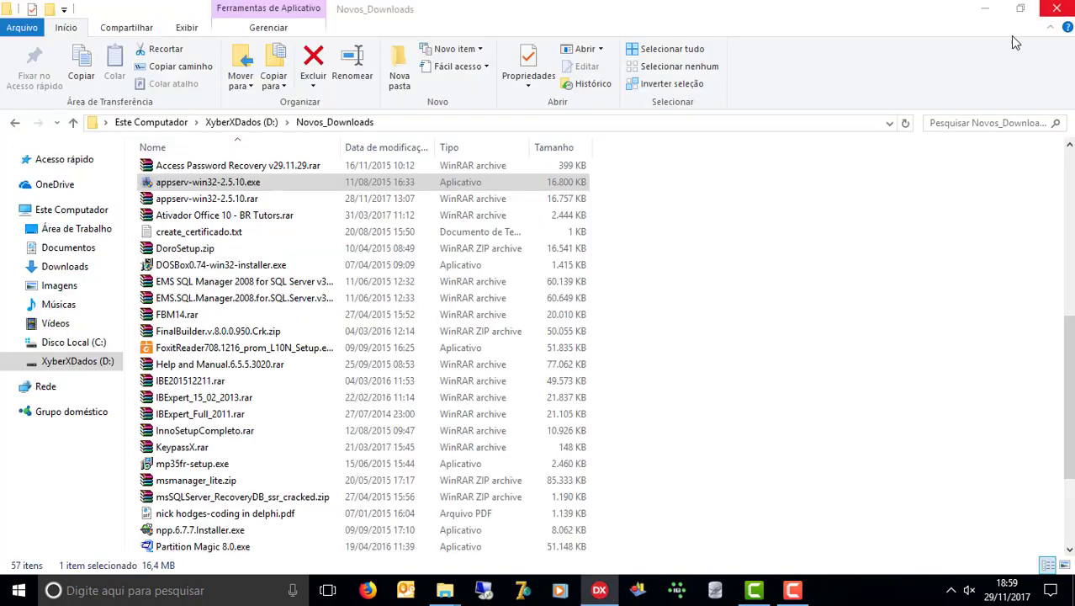
pyautogui.click(1057, 7)
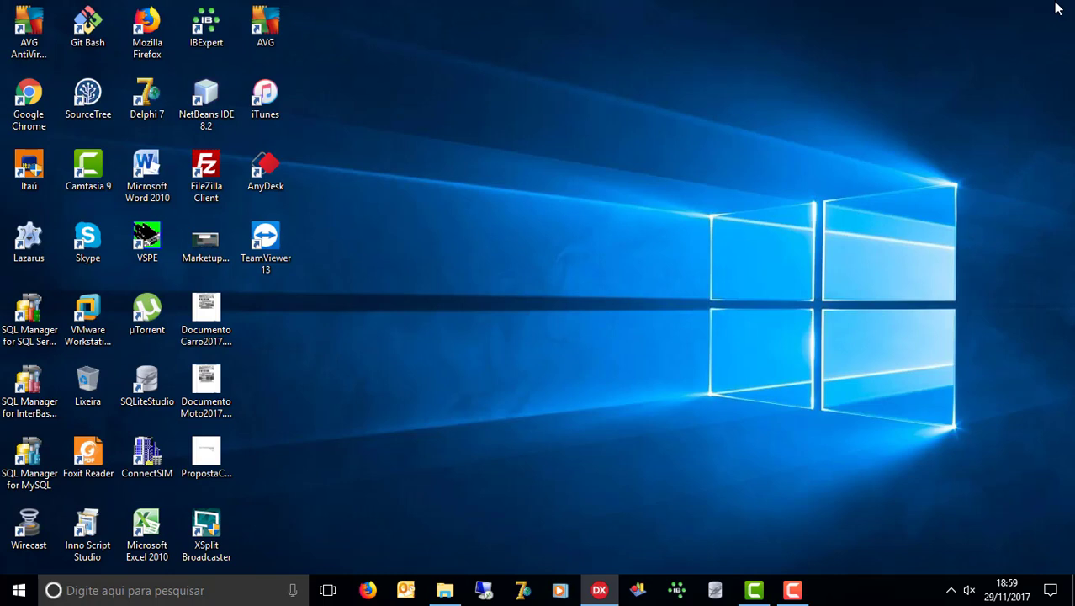
pyautogui.click(597, 592)
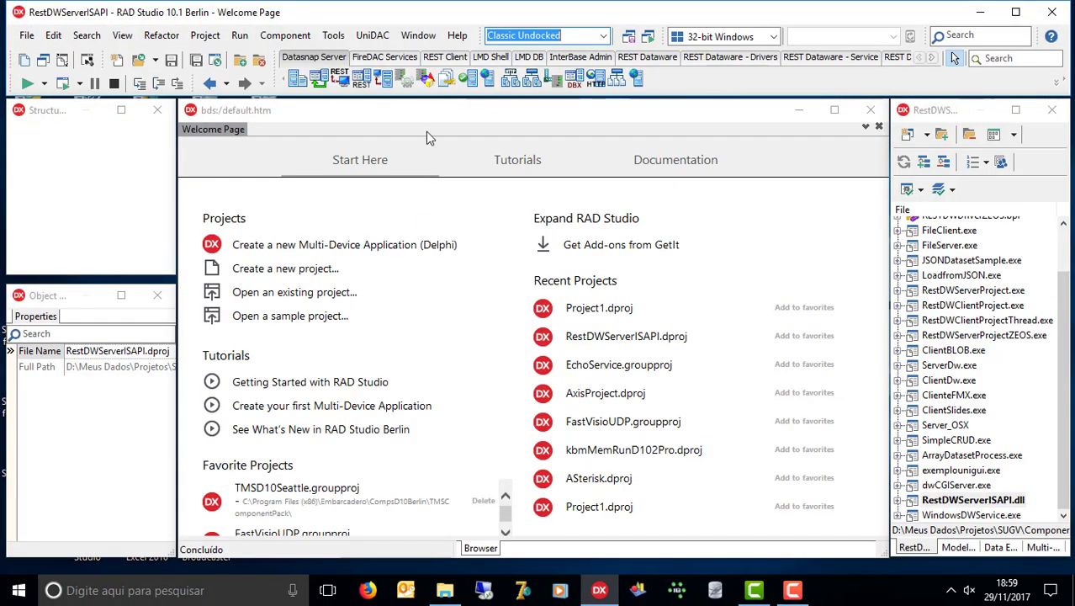
# - View the running processes available for attaching the debugger, and close the list without attaching
pyautogui.click(239, 37)
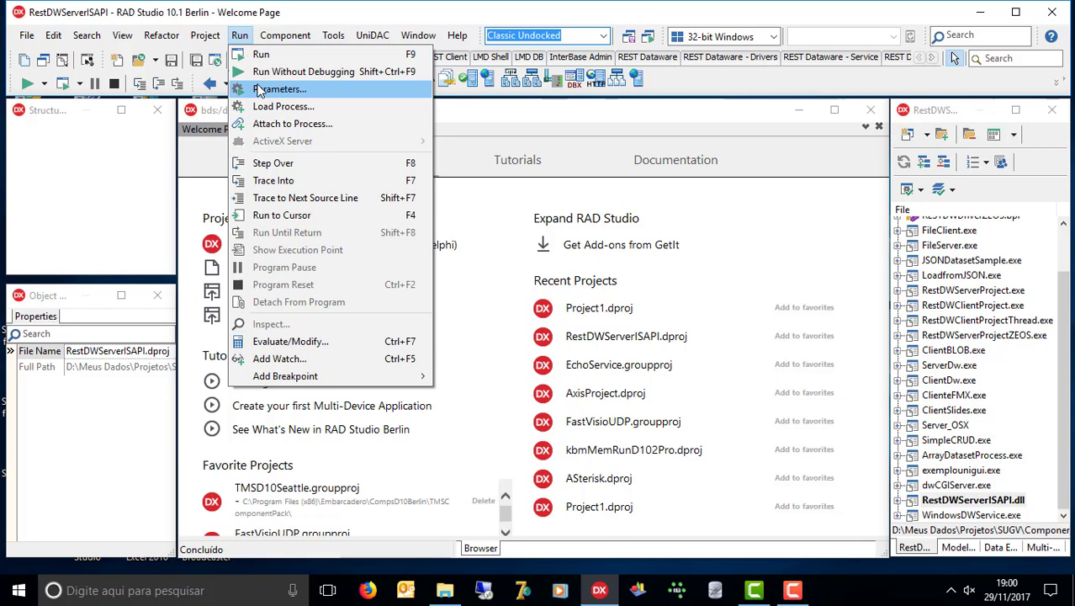
pyautogui.click(304, 123)
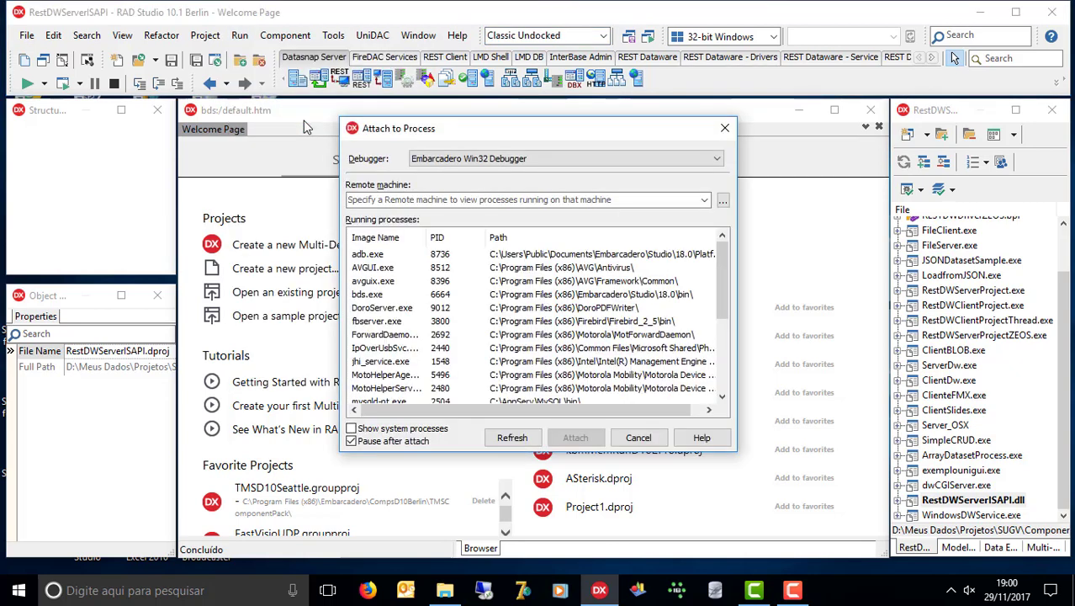
pyautogui.click(648, 437)
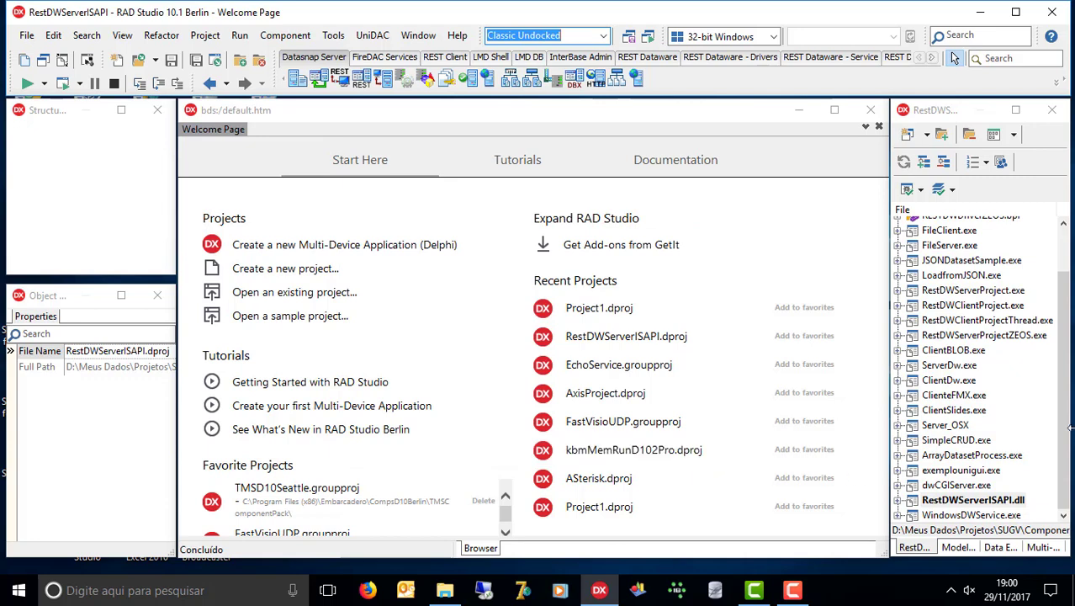
# - Launch a second instance of Delphi 10.1 Berlin alongside the open RestDWServerISAPI session
pyautogui.moveTo(1058, 371); pyautogui.dragTo(1056, 318)
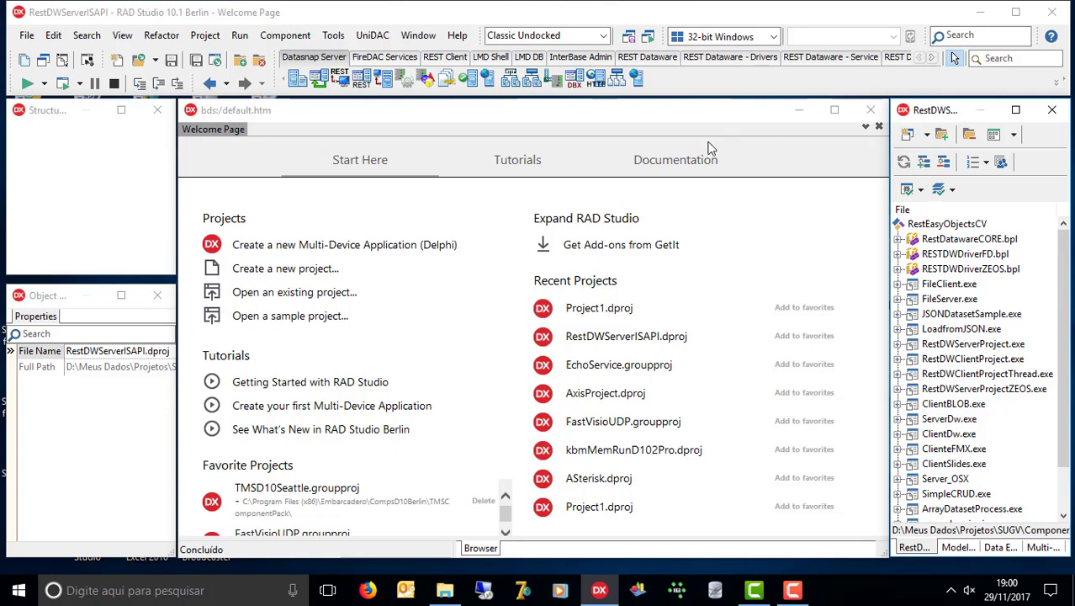
pyautogui.click(27, 37)
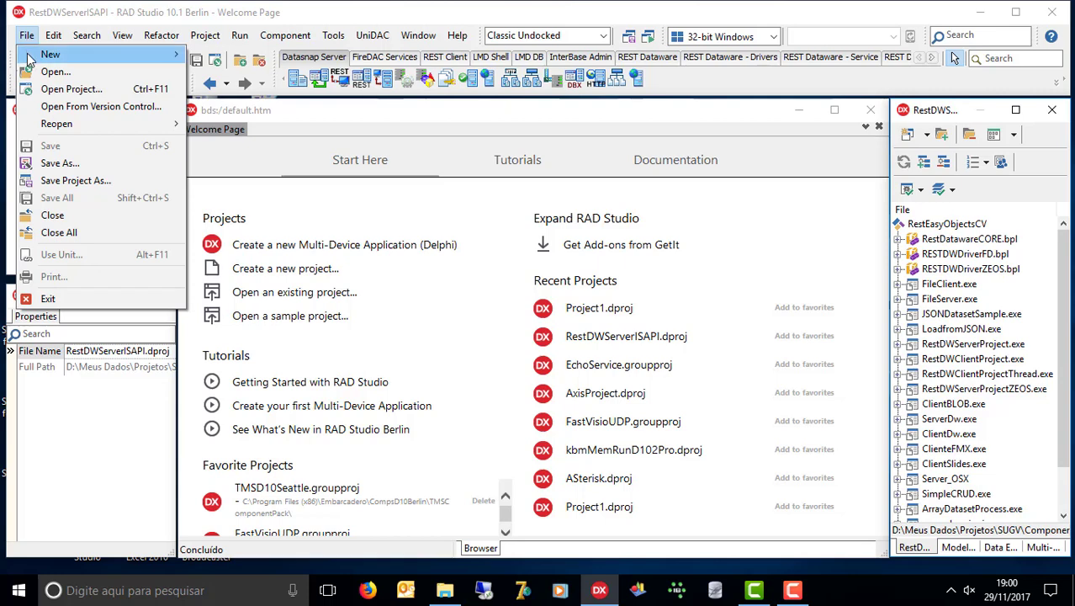
pyautogui.moveTo(29, 56)
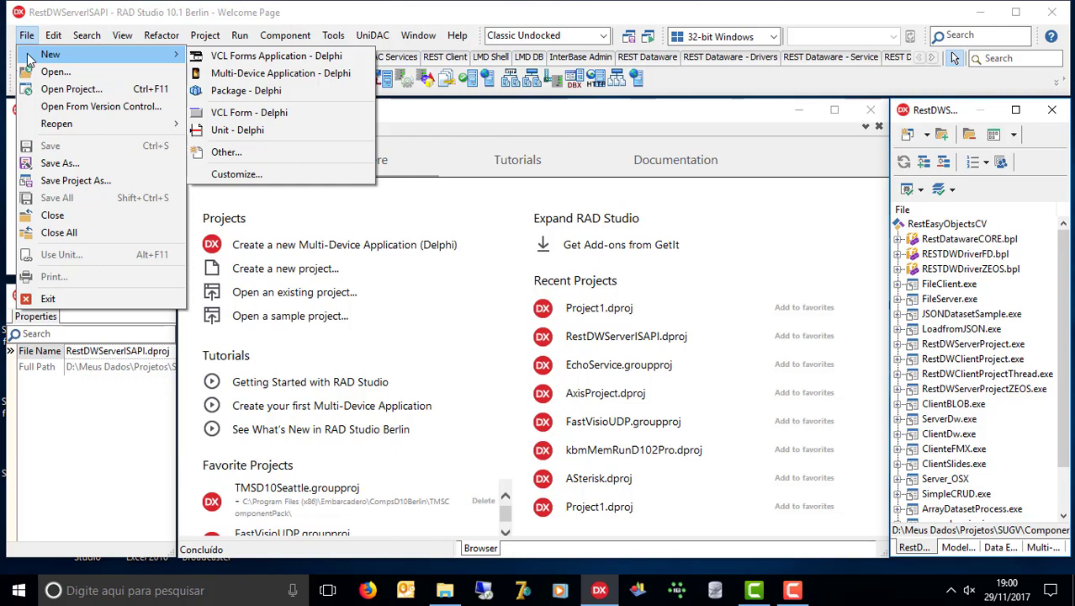
pyautogui.click(27, 35)
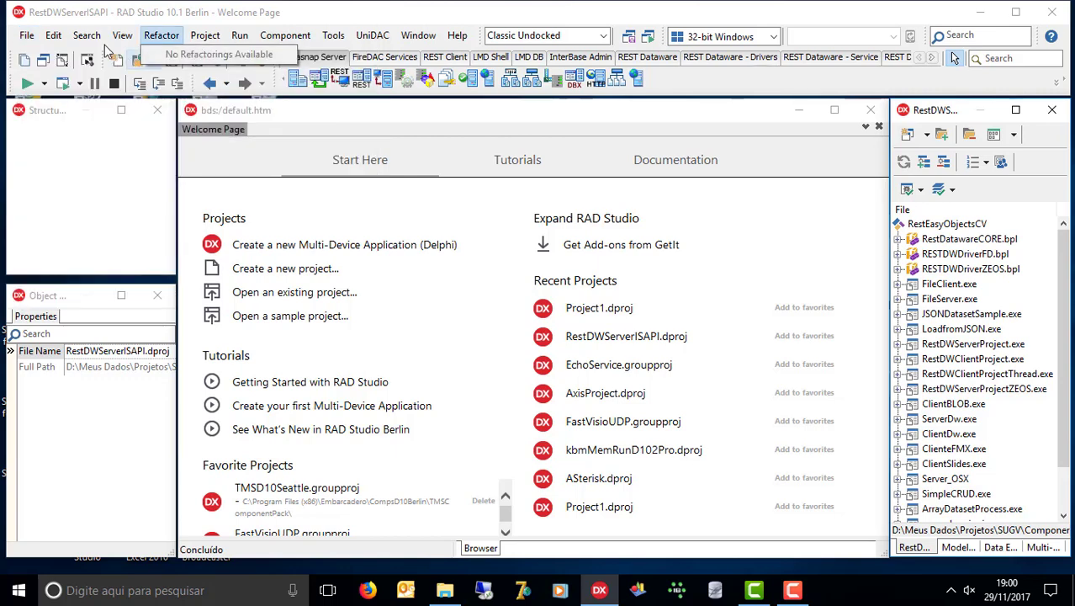
pyautogui.click(25, 35)
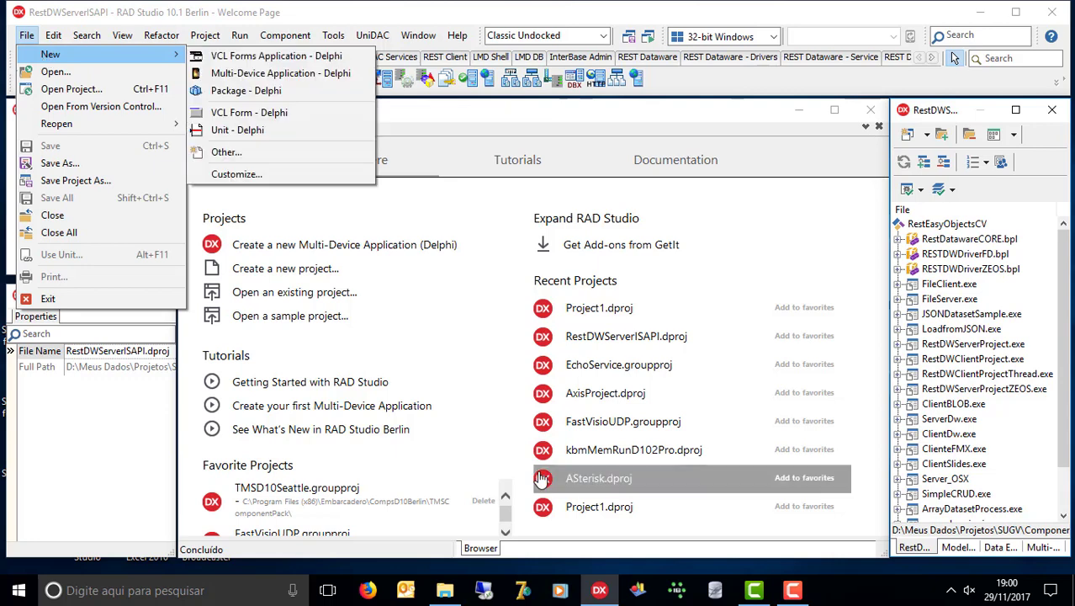
pyautogui.rightClick(599, 589)
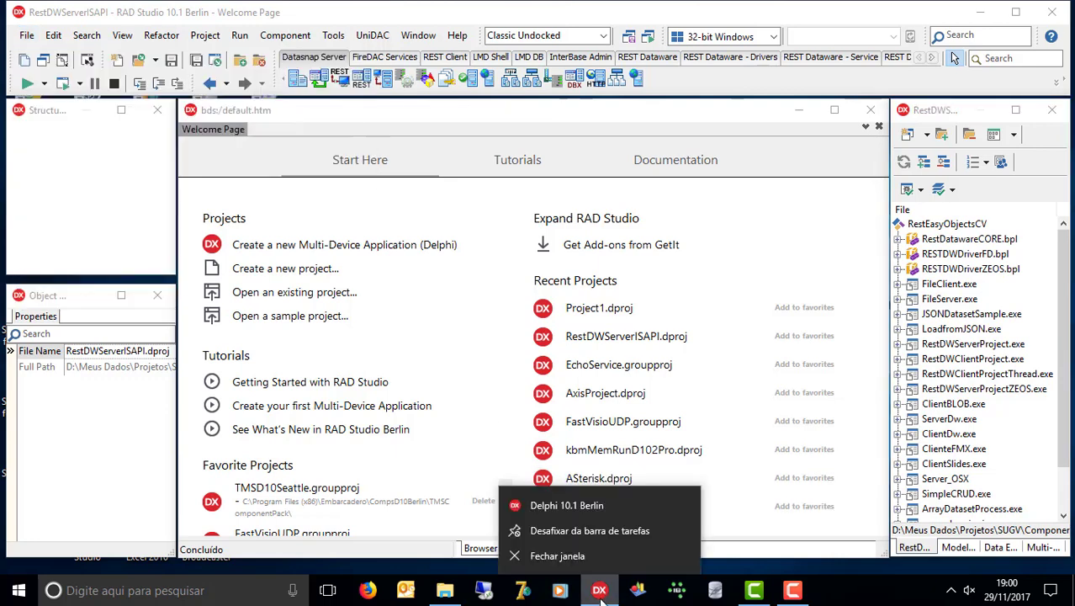
pyautogui.click(634, 504)
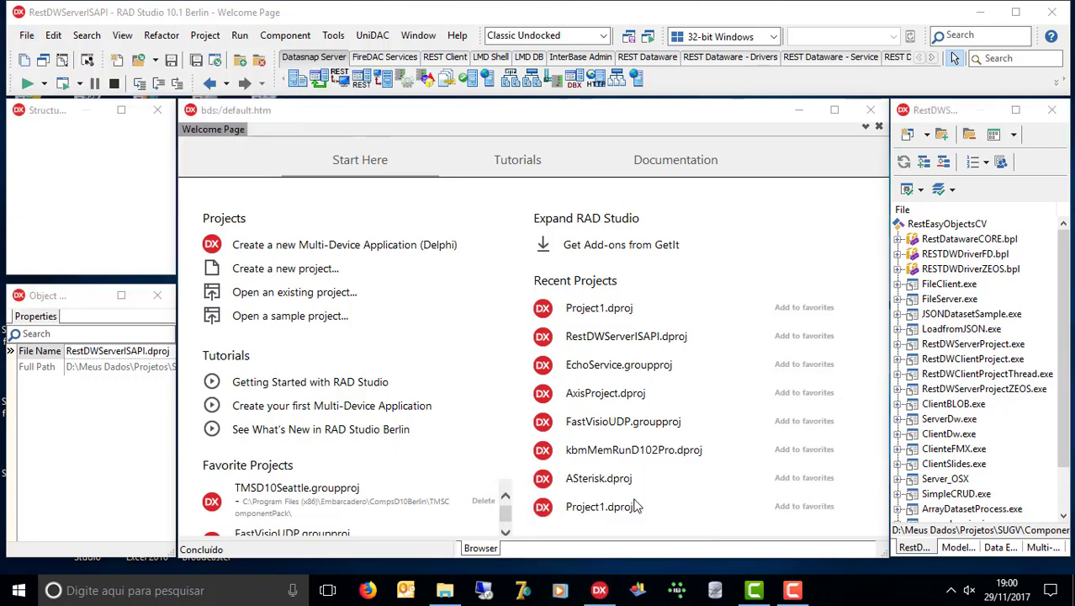
# - Create a new Delphi VCL Forms Application project in the existing RAD Studio instance
pyautogui.click(88, 10)
pyautogui.click(31, 36)
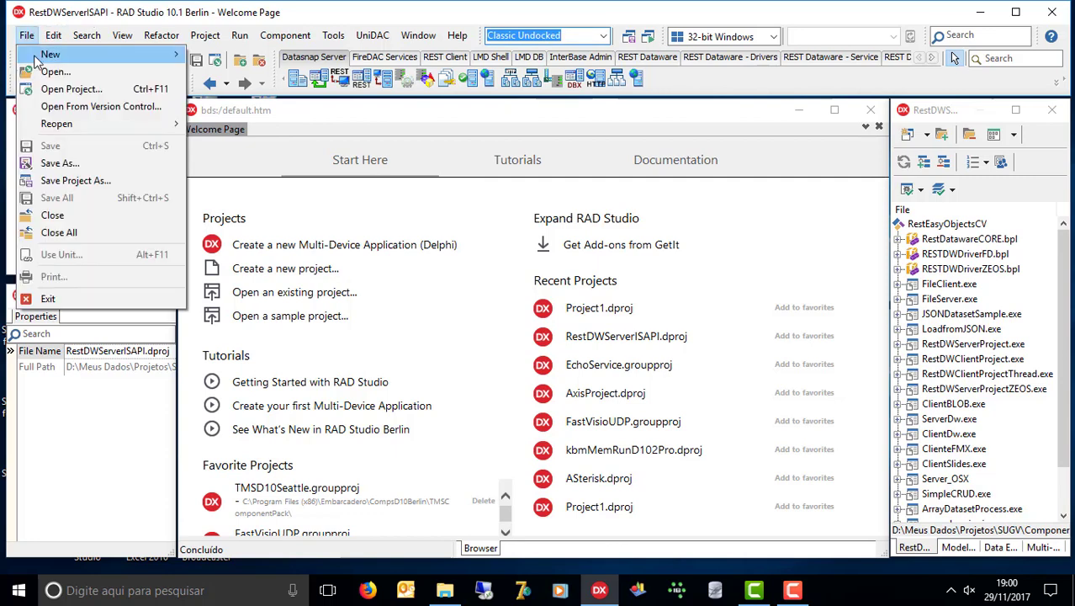
pyautogui.moveTo(37, 59)
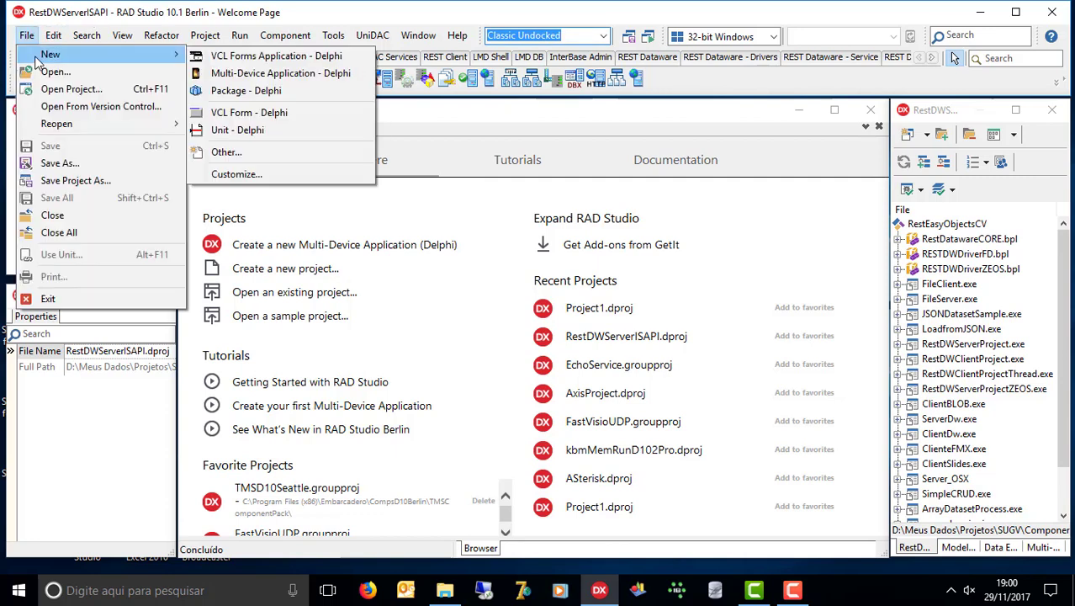
pyautogui.click(252, 55)
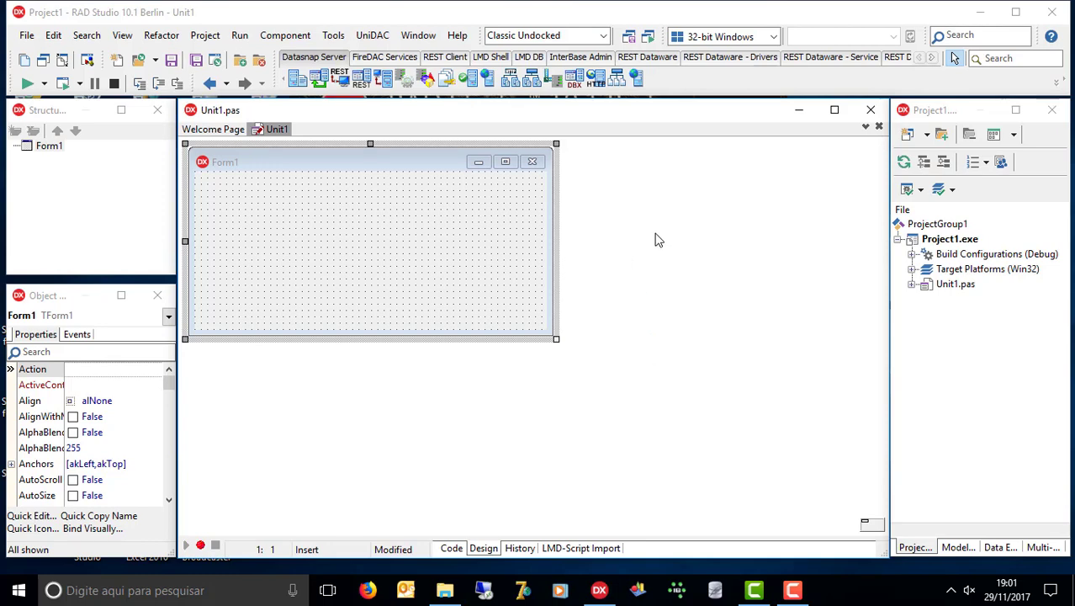
pyautogui.click(703, 81)
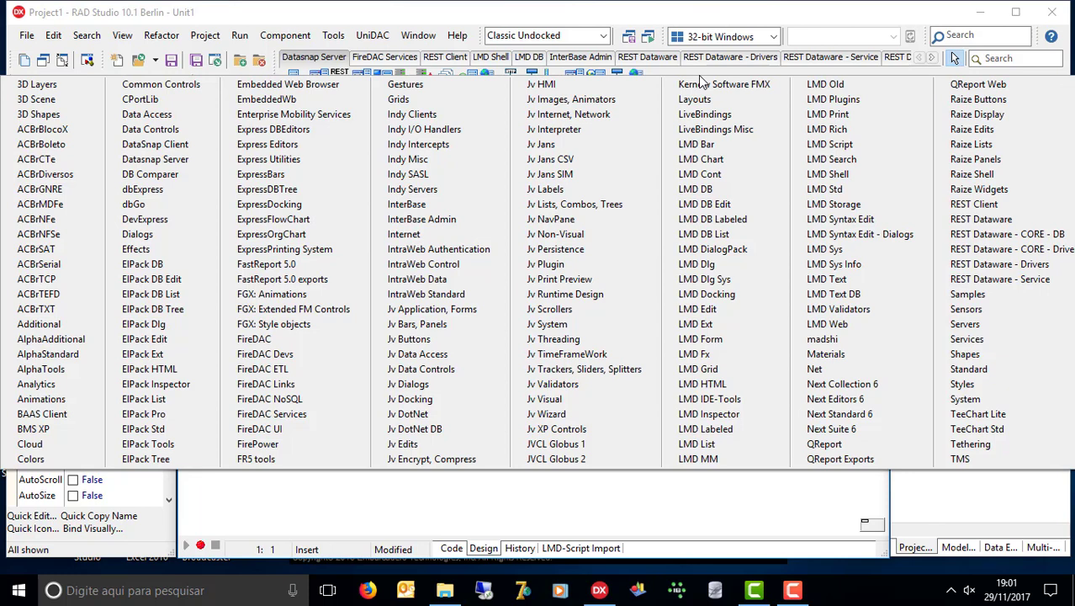
pyautogui.click(471, 25)
pyautogui.click(472, 229)
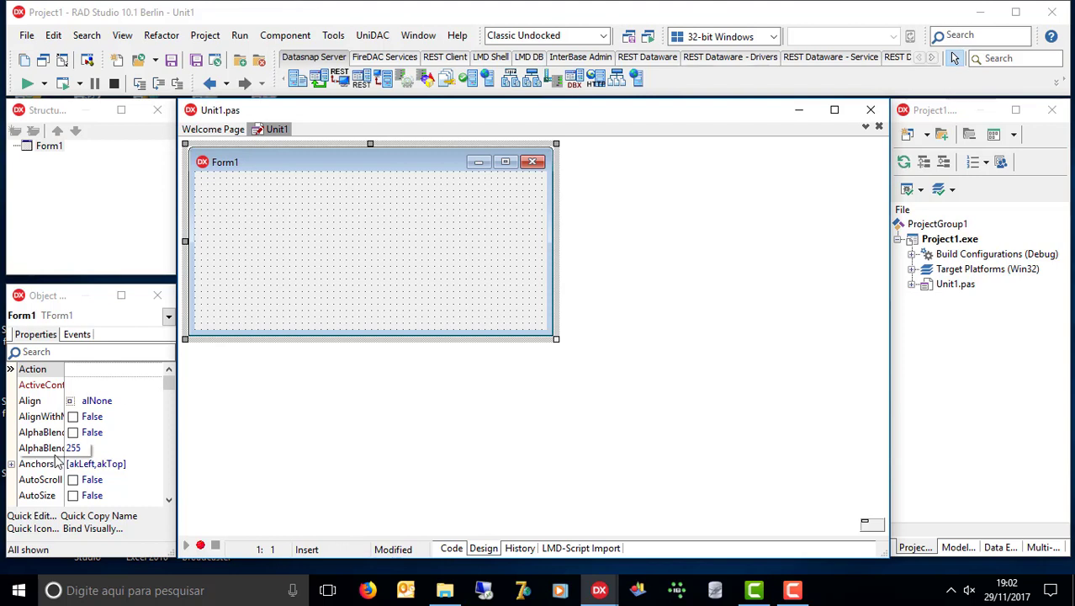
# - Place a RESTServicePooler component from the REST Dataware - Service category on Form1
pyautogui.click(731, 94)
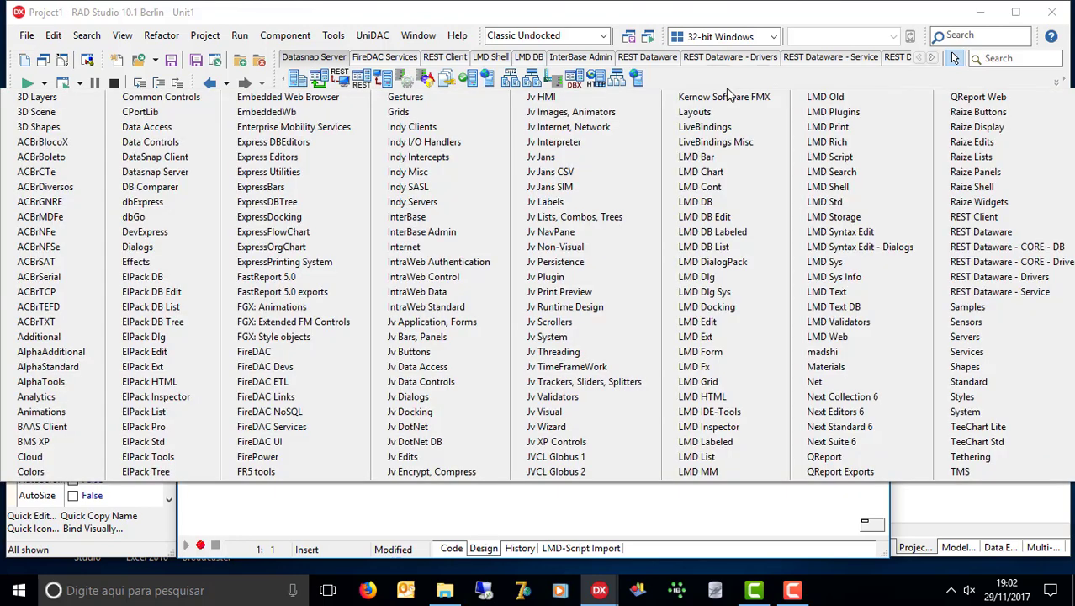
pyautogui.click(1051, 296)
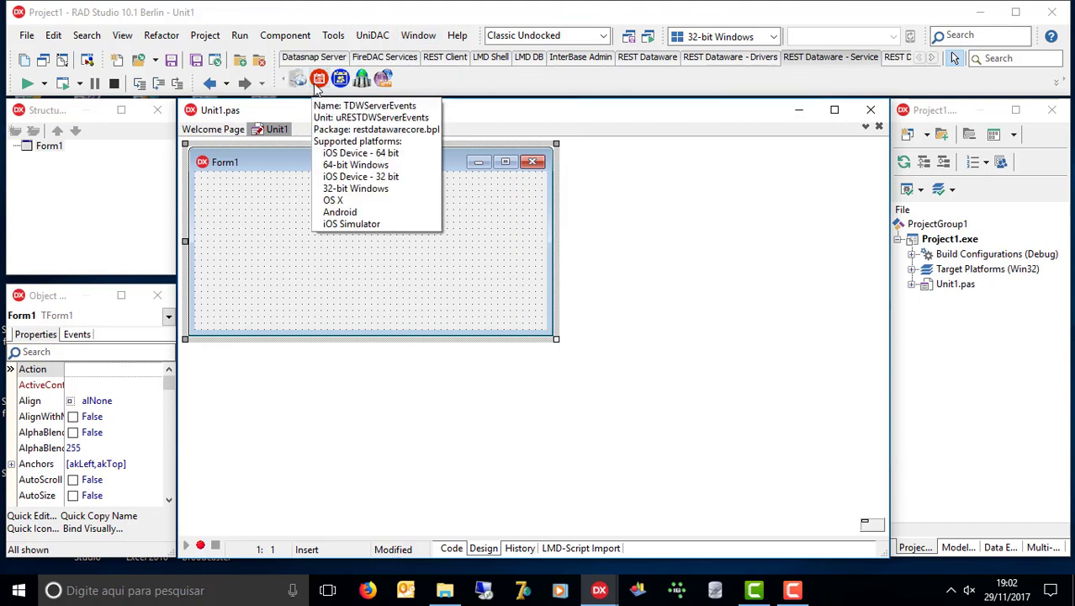
pyautogui.click(296, 81)
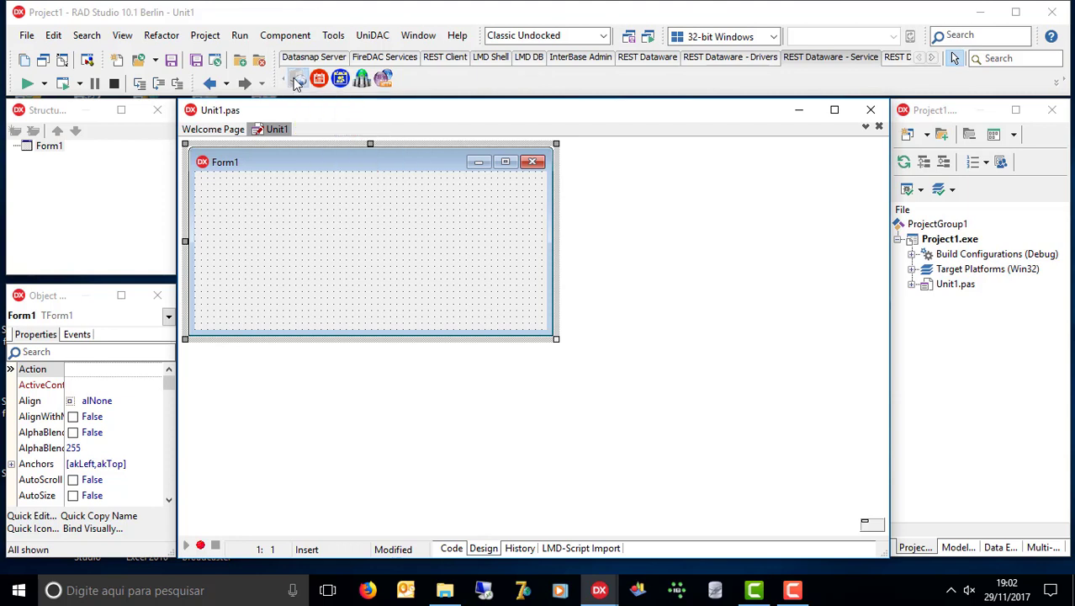
pyautogui.click(260, 227)
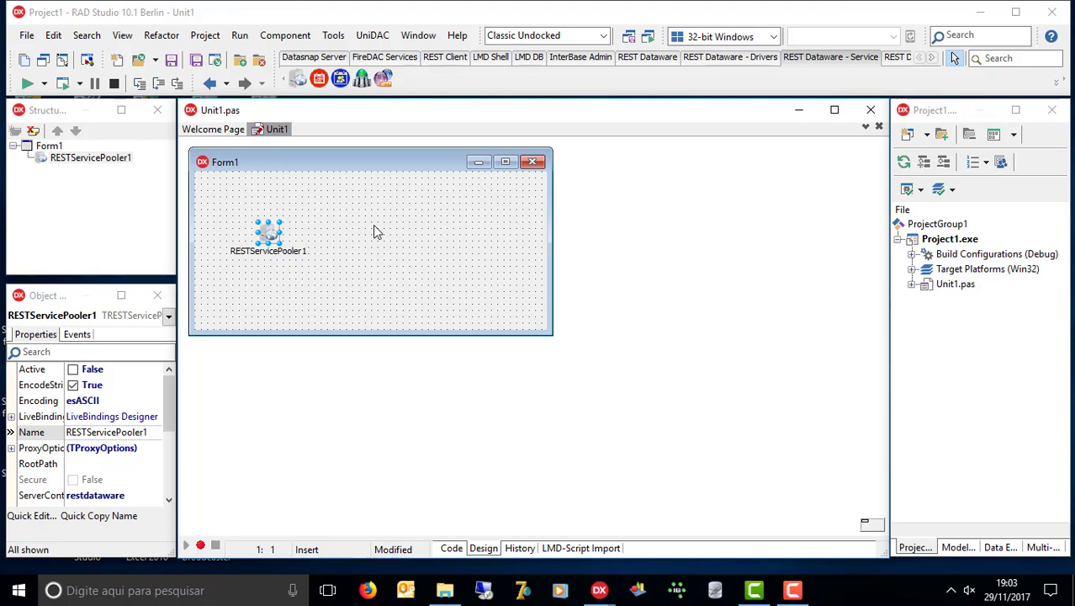
# - Check the project loading in the second RAD Studio instance and return to the Project1 form designer
pyautogui.click(600, 593)
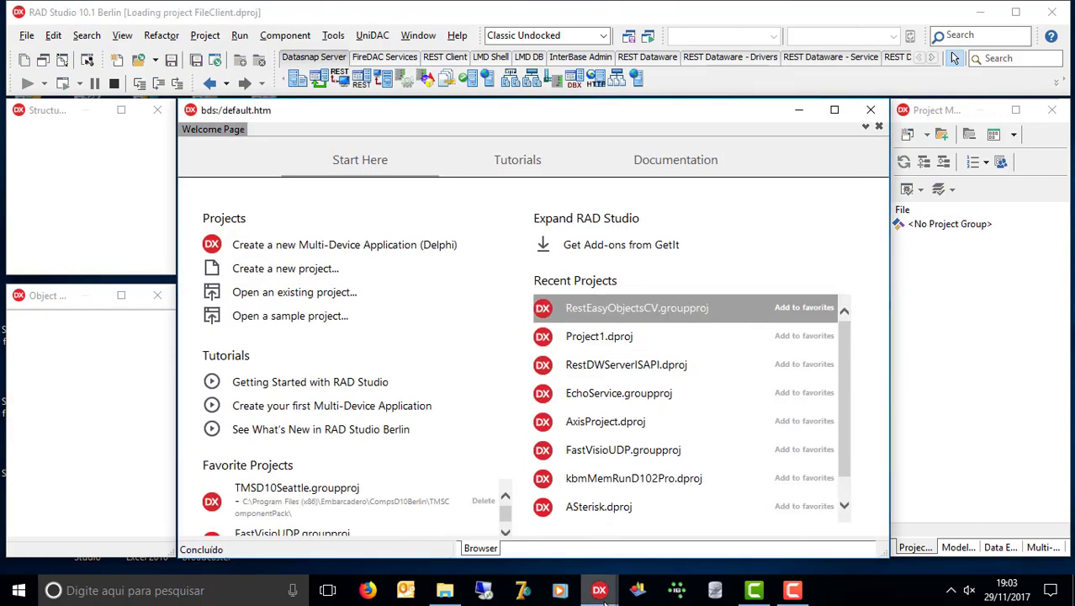
pyautogui.moveTo(600, 594)
pyautogui.click(504, 551)
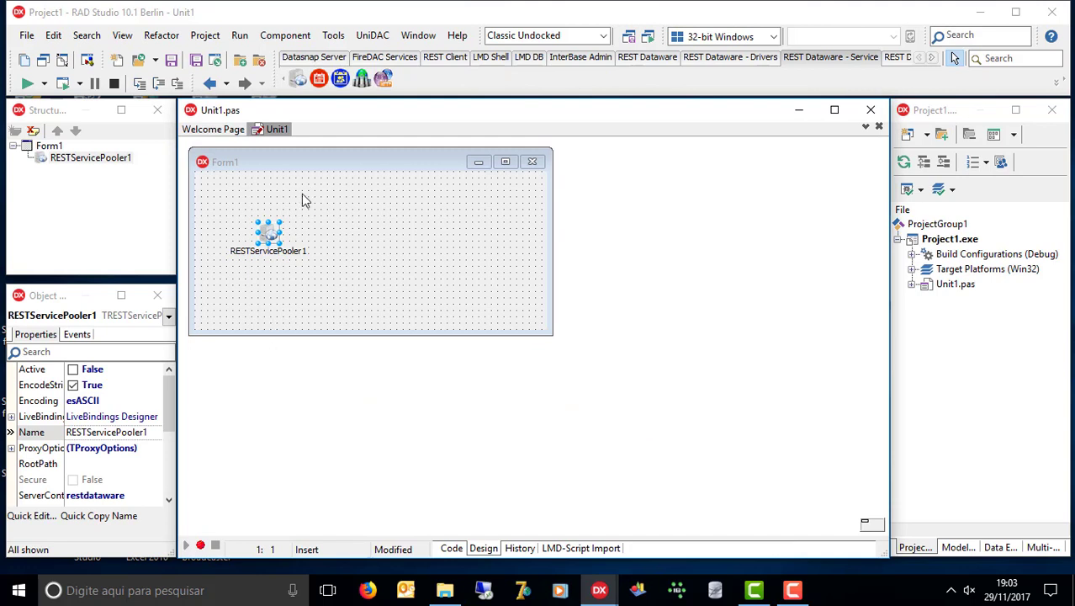
# - Examine the service pooler's SSL properties, including SSLMethod, the private key entries, SSLVerifyMode and SSLVersions, and select its ServicePort value
pyautogui.click(269, 229)
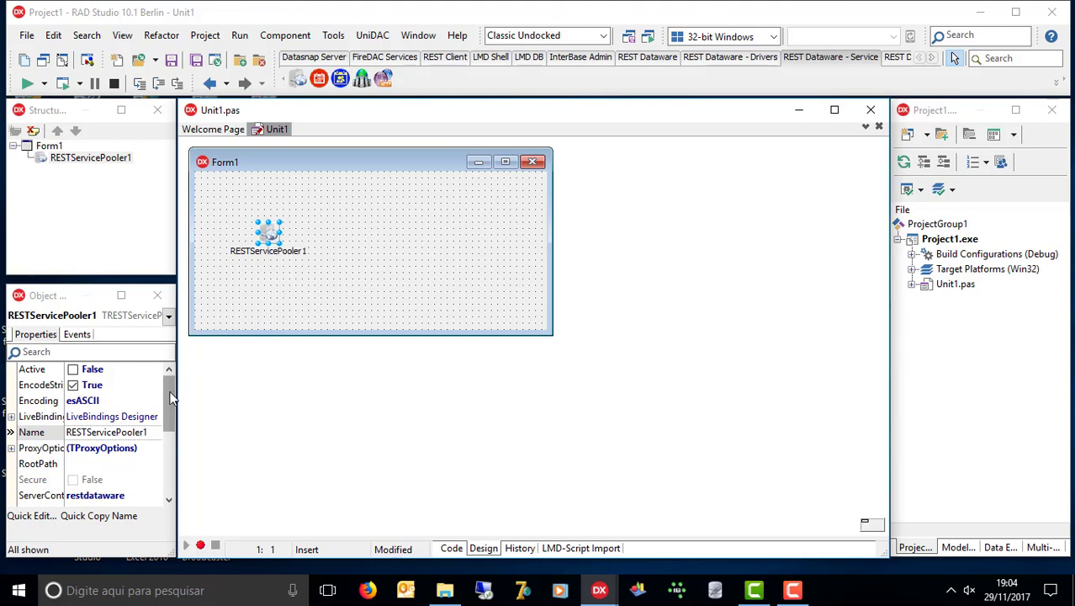
pyautogui.moveTo(171, 397); pyautogui.dragTo(165, 493)
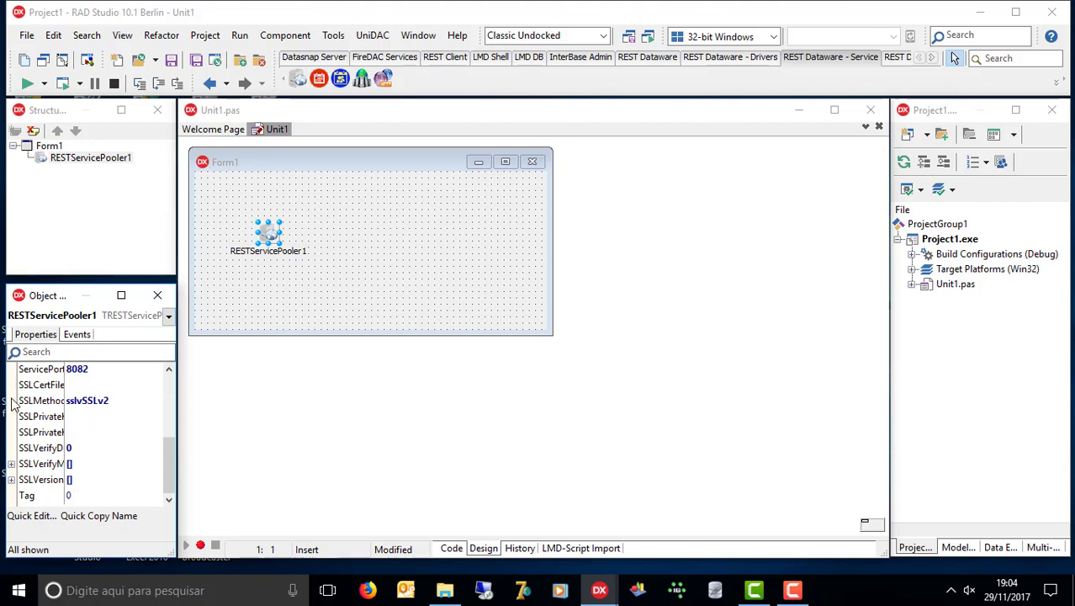
pyautogui.click(153, 405)
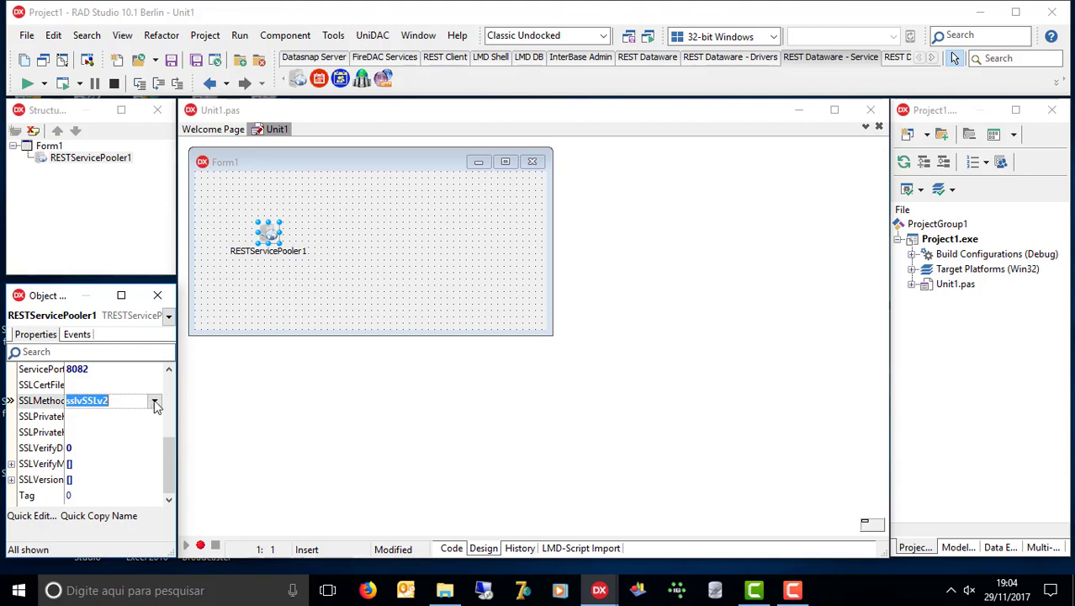
pyautogui.click(155, 401)
pyautogui.click(160, 414)
pyautogui.click(148, 419)
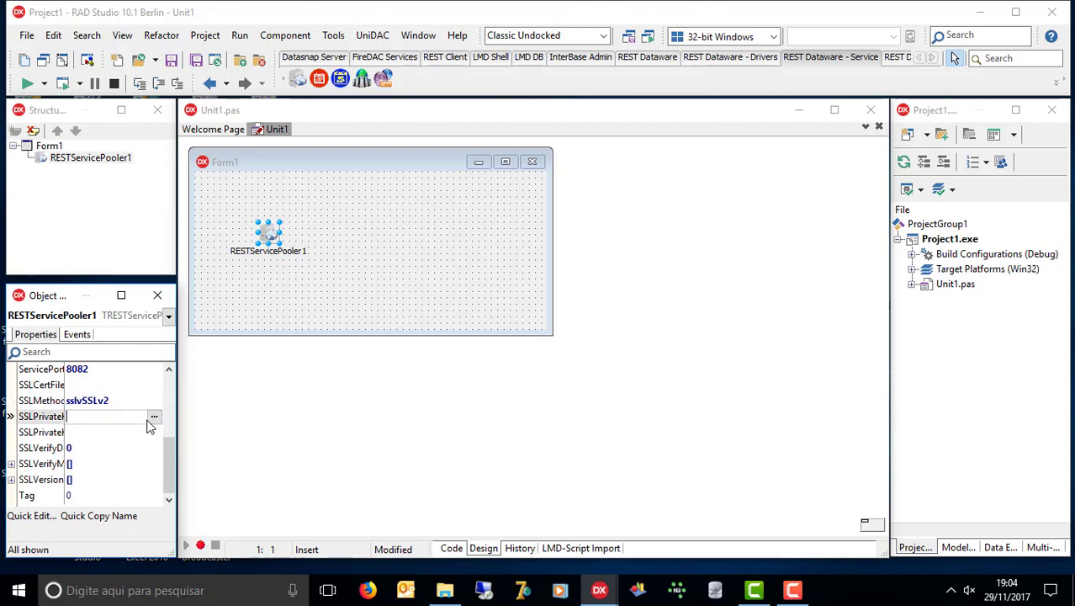
pyautogui.click(29, 431)
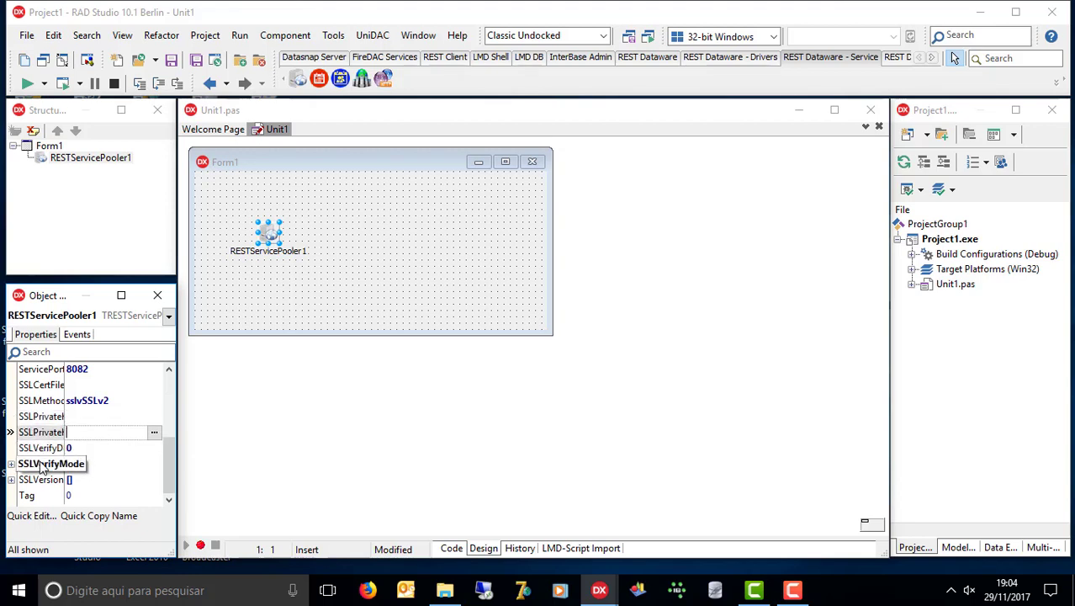
pyautogui.click(12, 465)
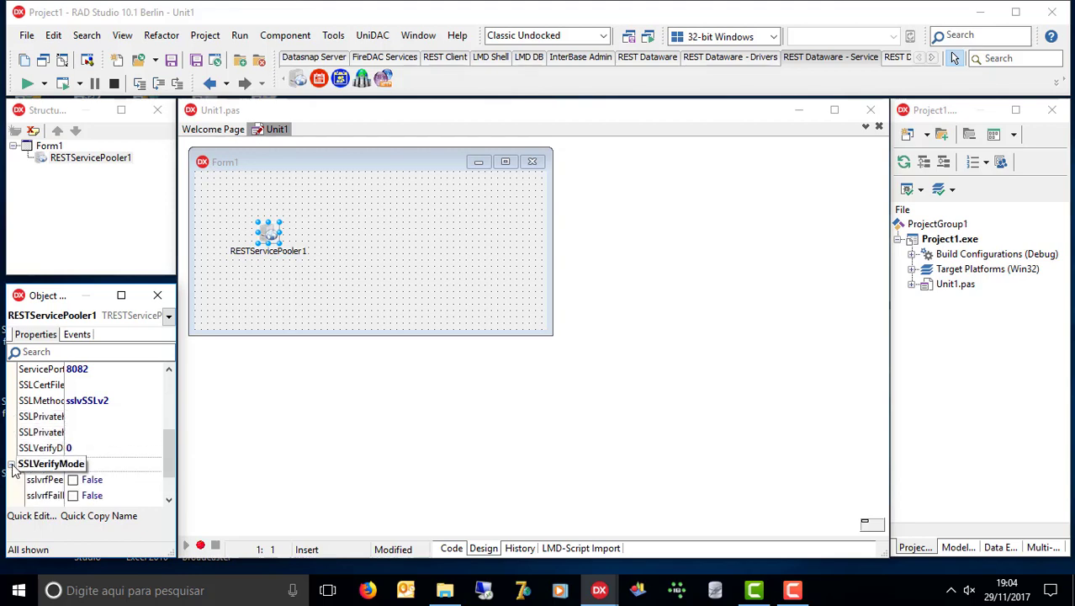
pyautogui.click(12, 465)
pyautogui.click(11, 480)
pyautogui.click(12, 481)
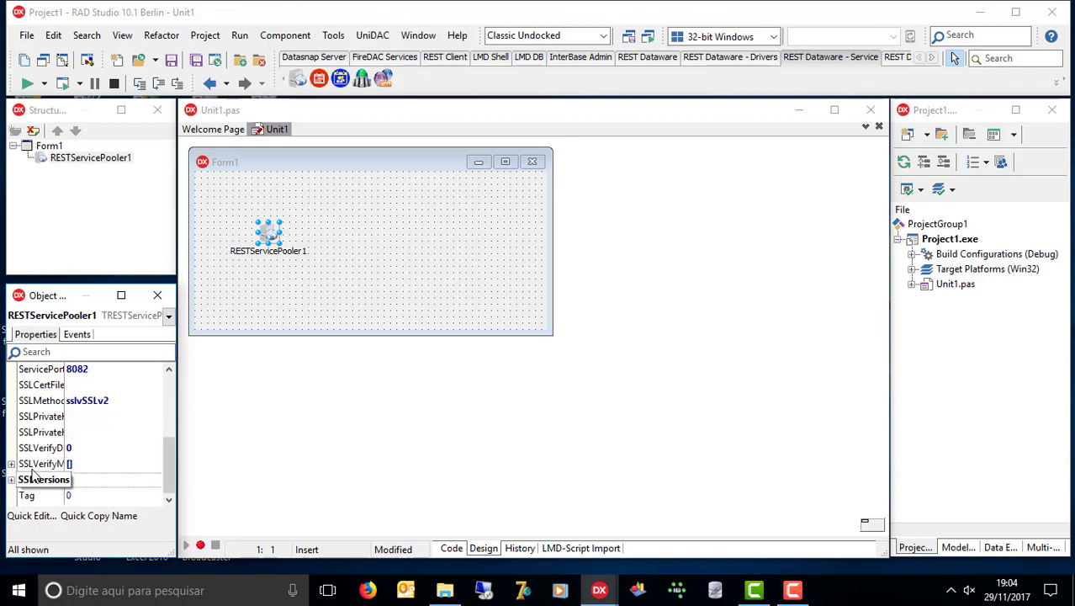
pyautogui.moveTo(168, 462); pyautogui.dragTo(170, 413)
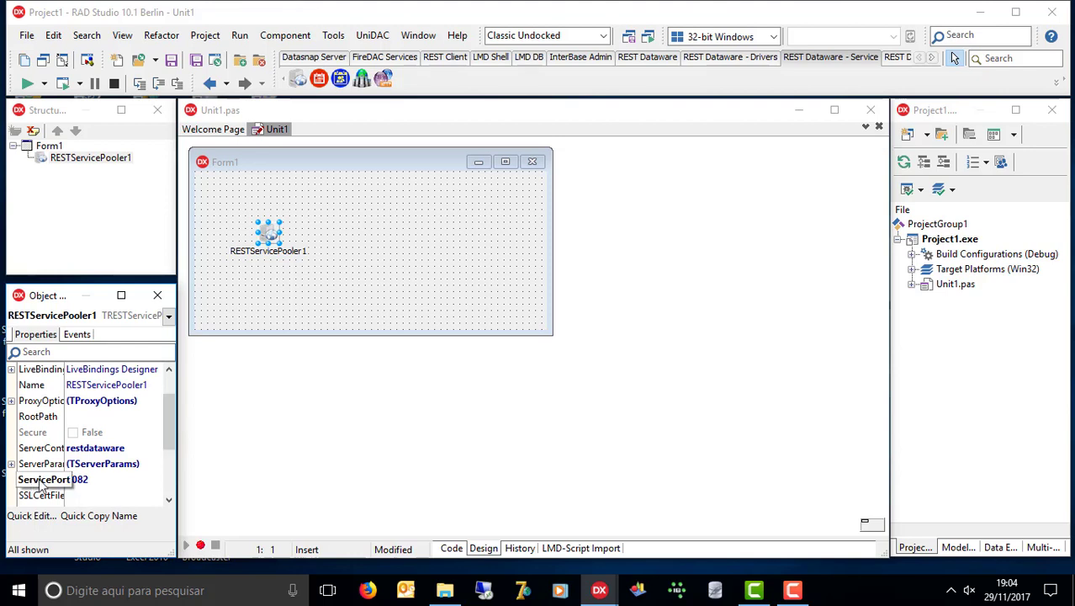
pyautogui.click(106, 481)
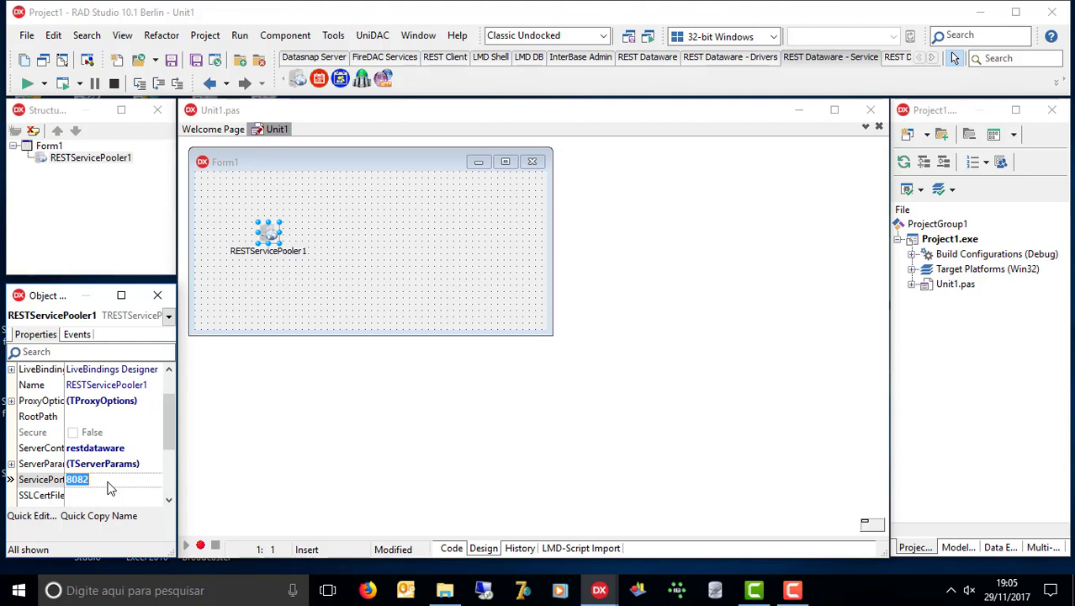
# - Examine the service pooler's ServerParams sub-properties for authentication, password and user name
pyautogui.press('Up')
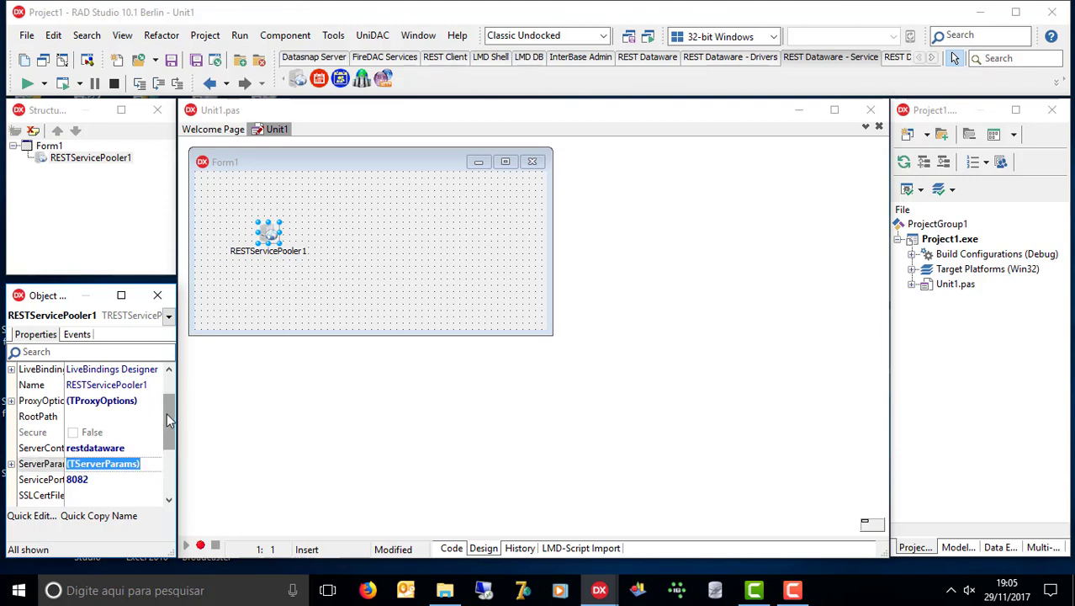
pyautogui.moveTo(168, 420); pyautogui.dragTo(168, 452)
pyautogui.click(11, 385)
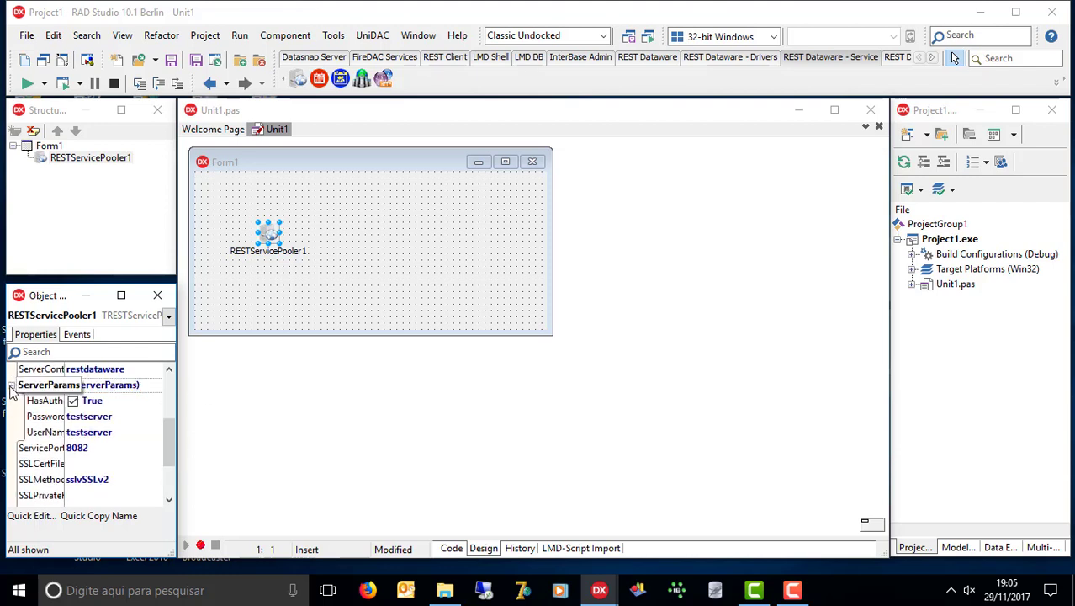
pyautogui.click(126, 406)
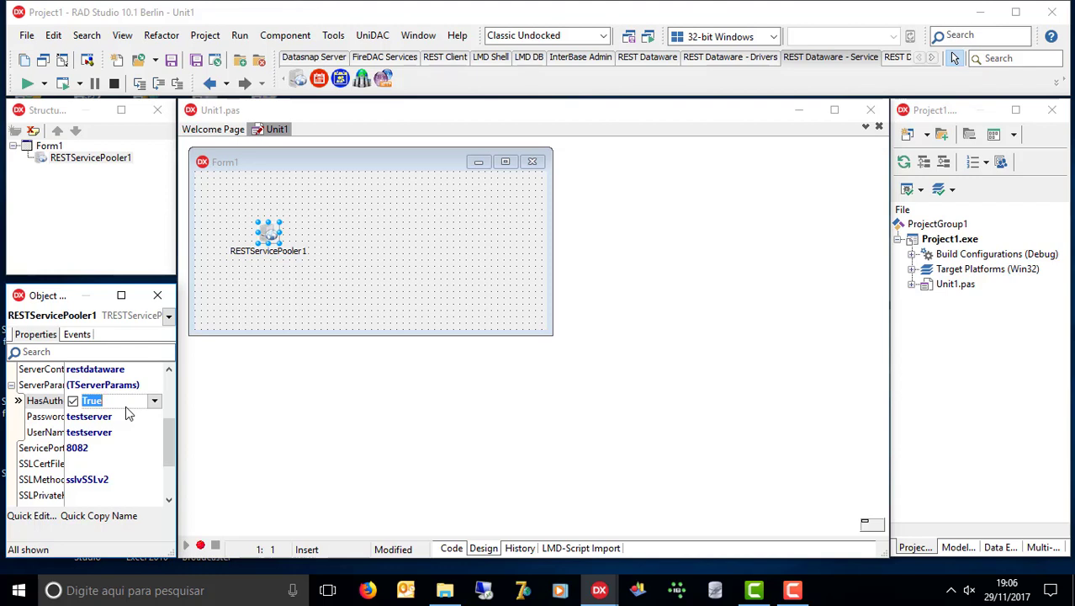
pyautogui.click(128, 413)
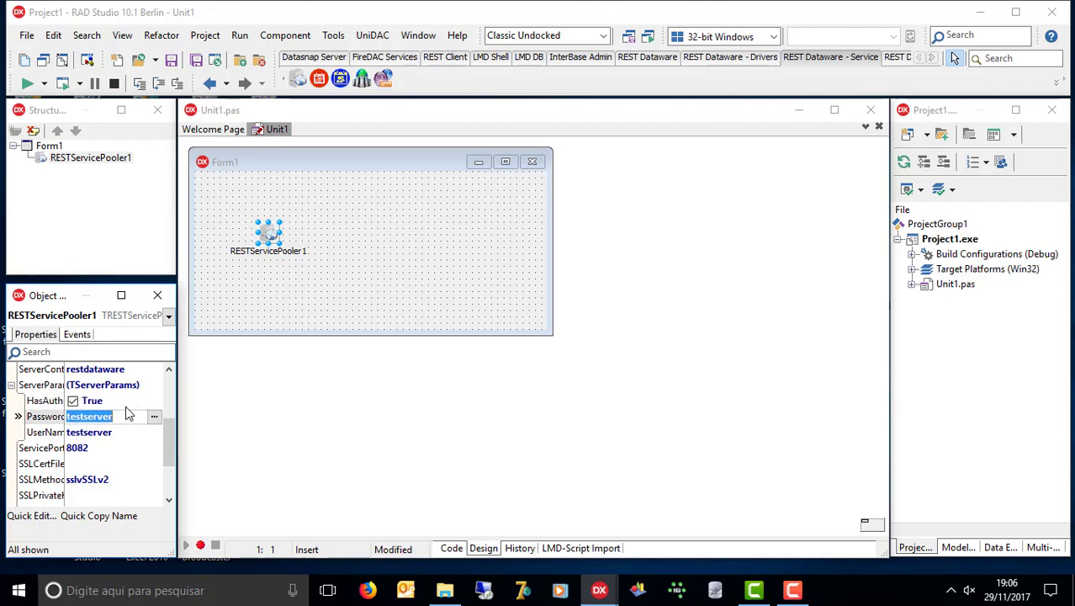
pyautogui.press('Down')
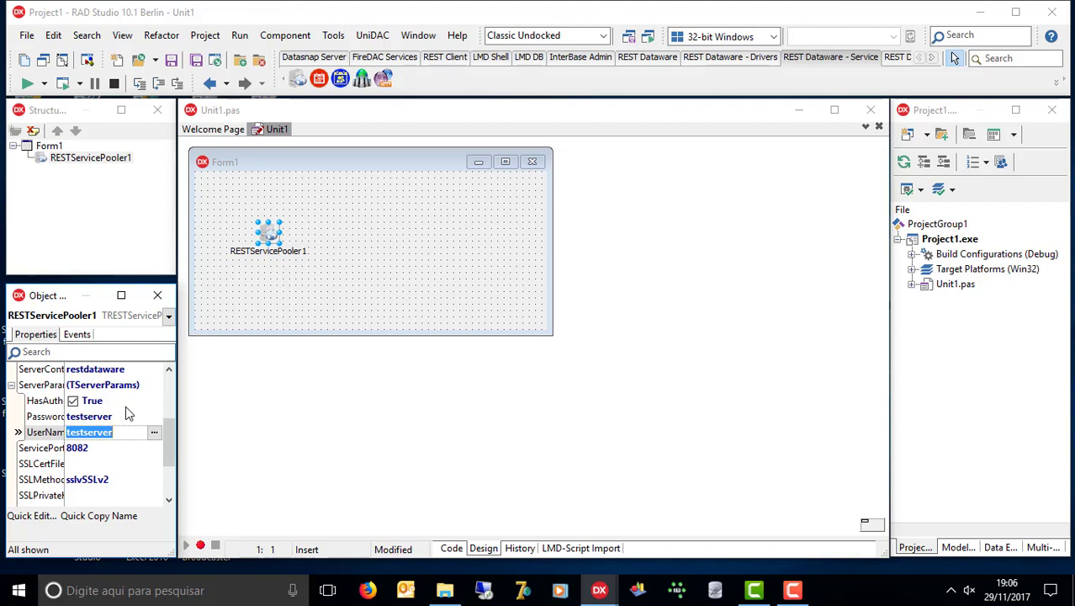
pyautogui.press('Up')
pyautogui.press('Down')
pyautogui.press('Up')
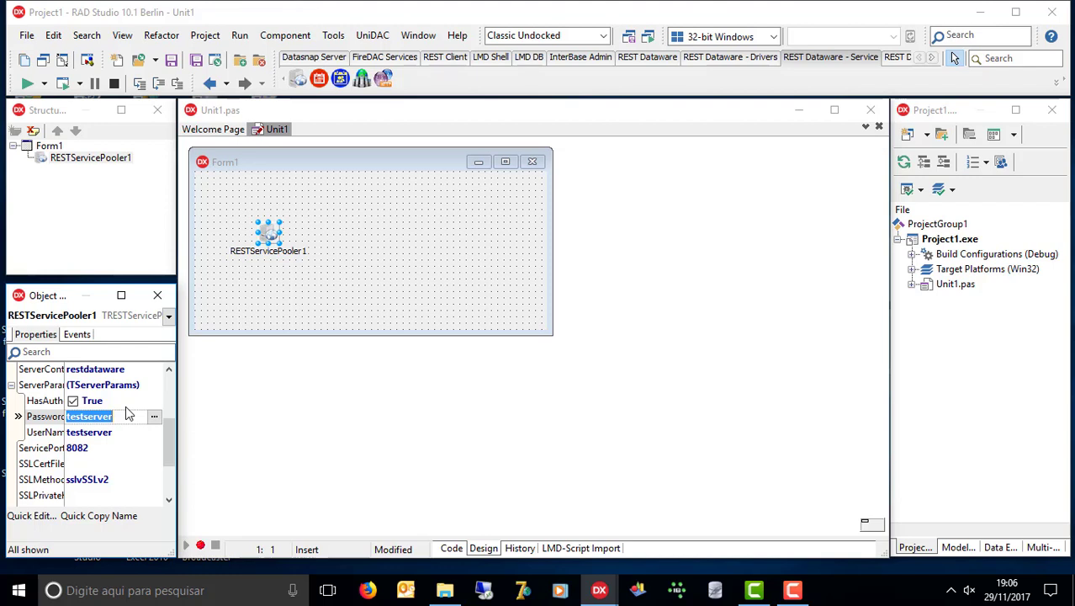
pyautogui.click(128, 413)
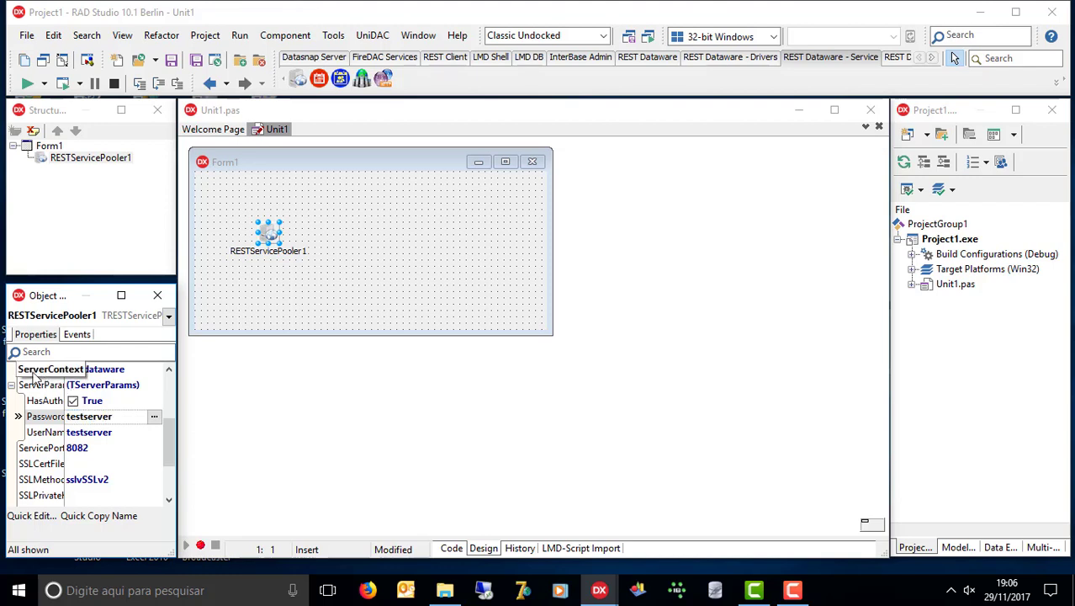
pyautogui.click(11, 386)
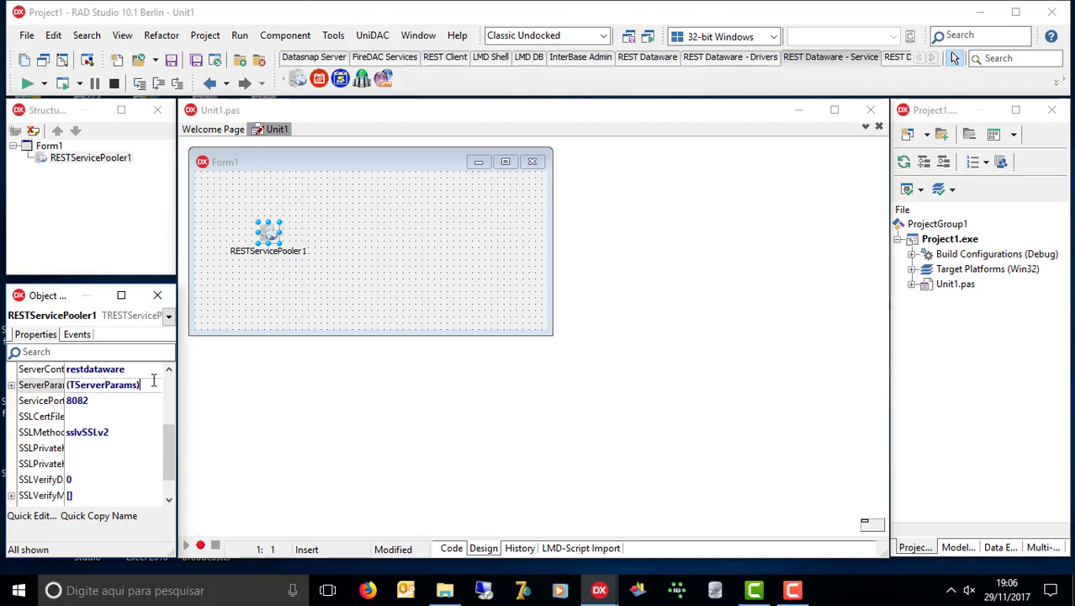
# - Examine the service pooler's EncodeStrings property and the available options of its Encoding property
pyautogui.press('Up')
pyautogui.press('Up')
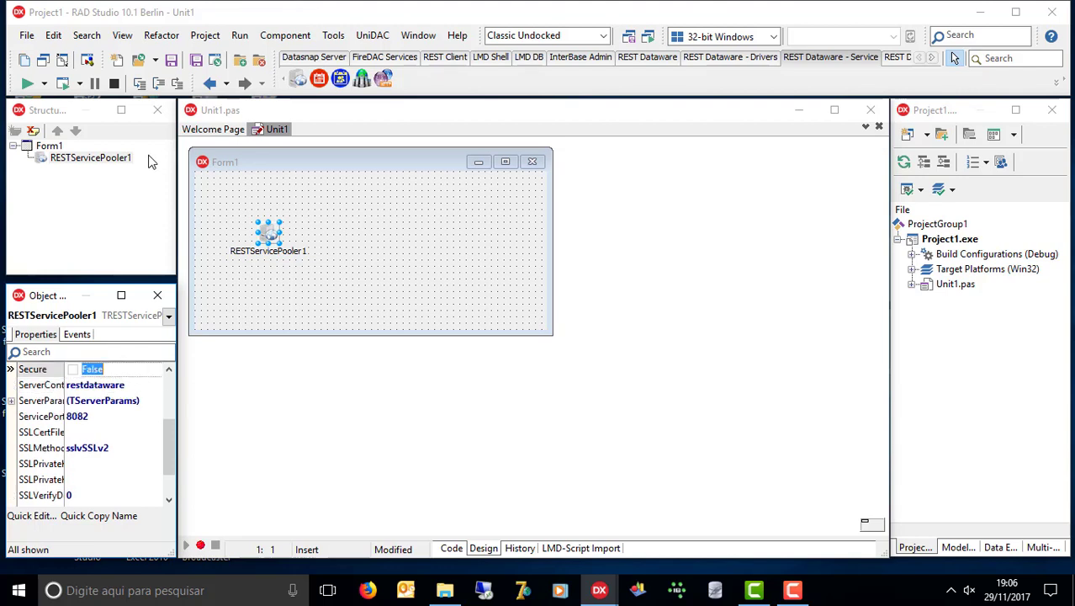
pyautogui.press('Up')
pyautogui.press('Up')
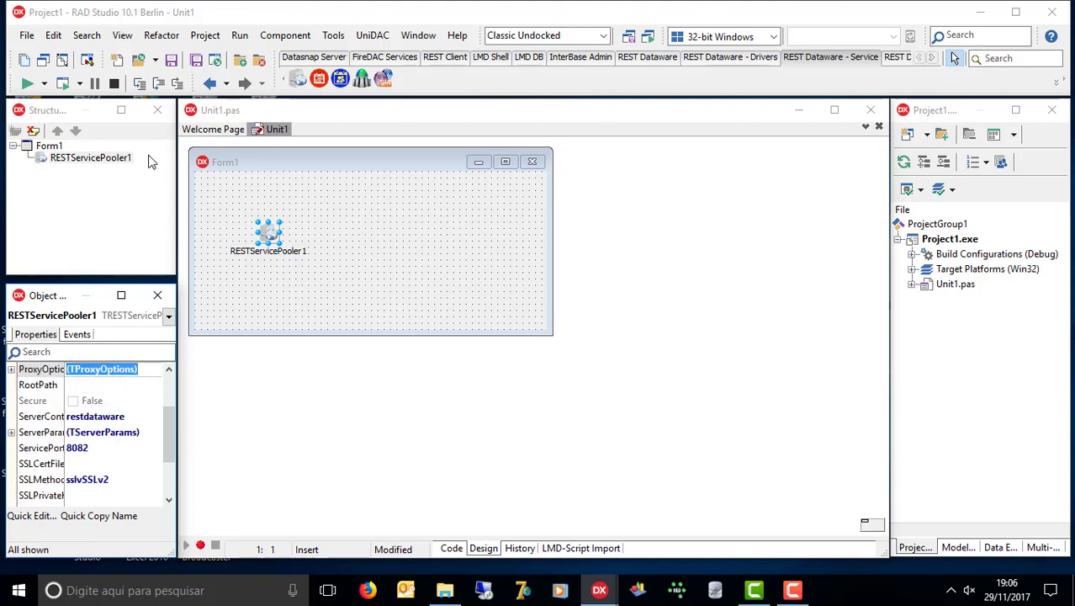
pyautogui.press('Up')
pyautogui.press('Up')
pyautogui.press('Up')
pyautogui.press('Up')
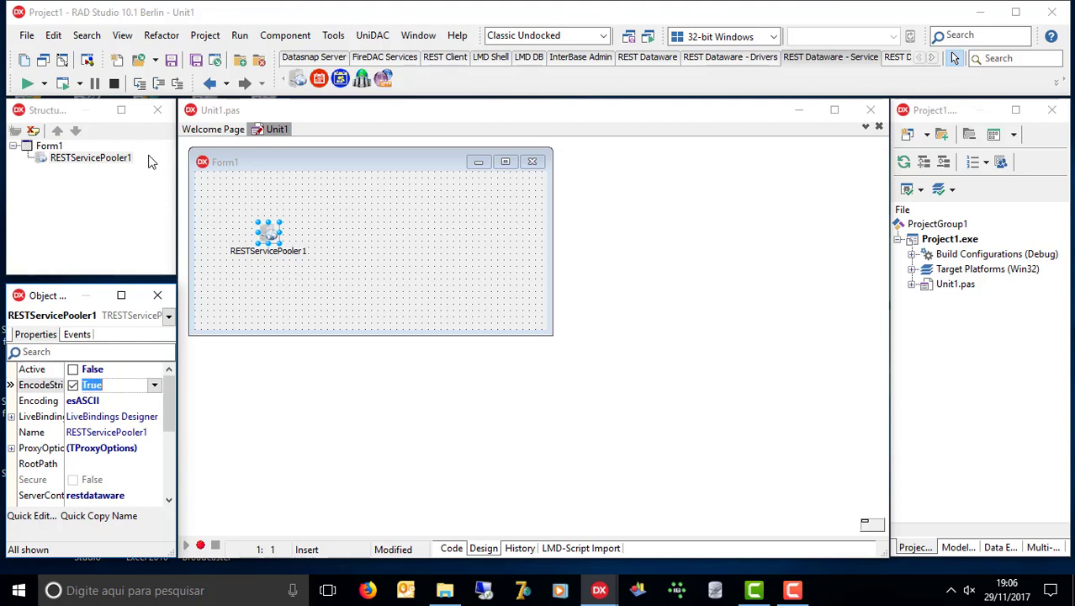
pyautogui.press('Down')
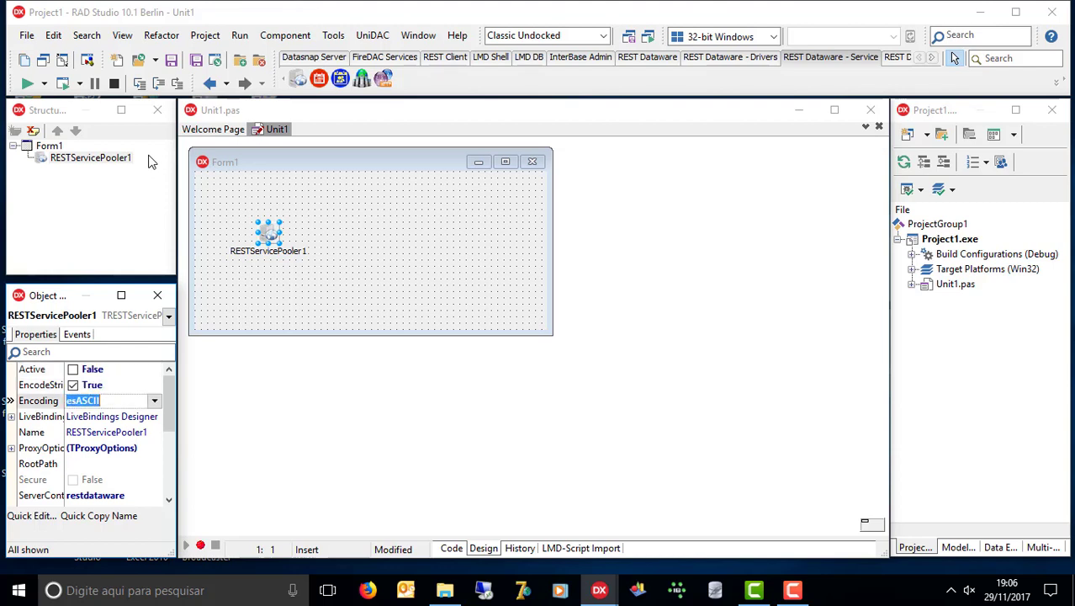
pyautogui.click(155, 401)
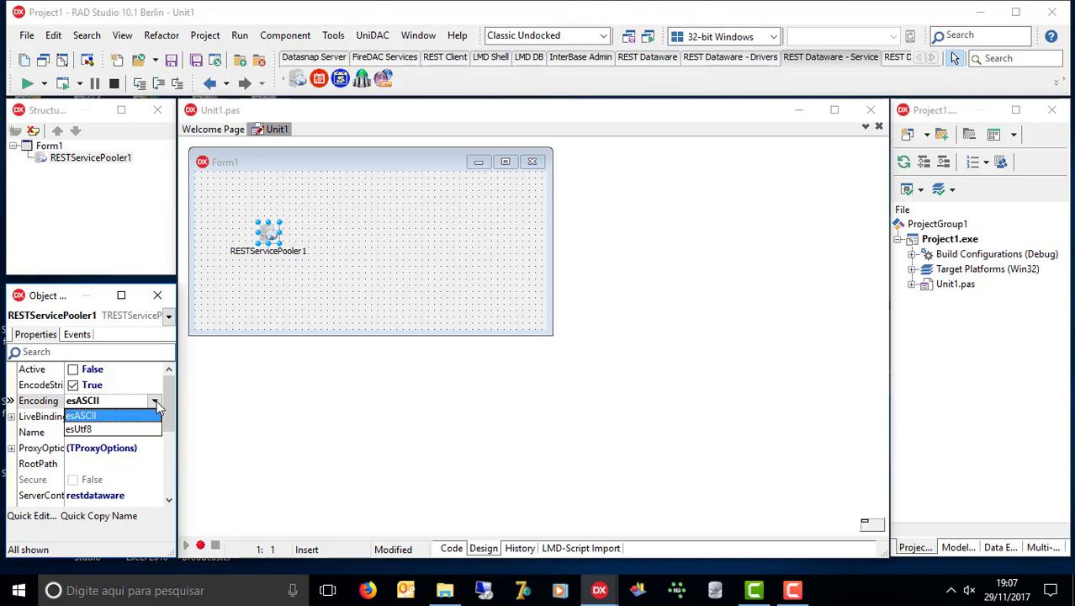
pyautogui.click(48, 384)
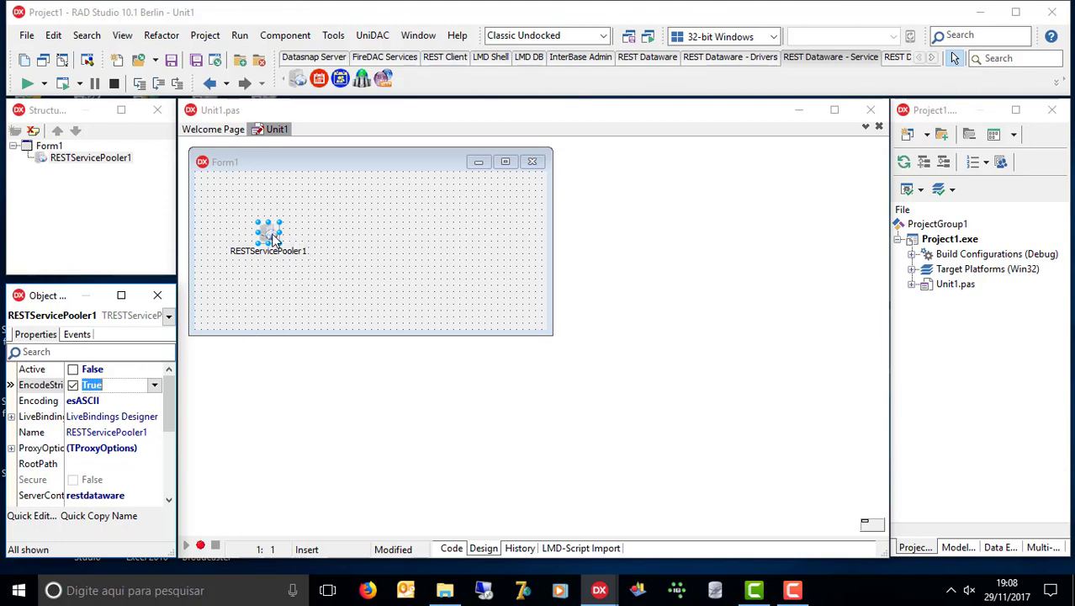
# - Find the standard Button component in the palette and place one on Form1 beside the service pooler
pyautogui.click(1022, 59)
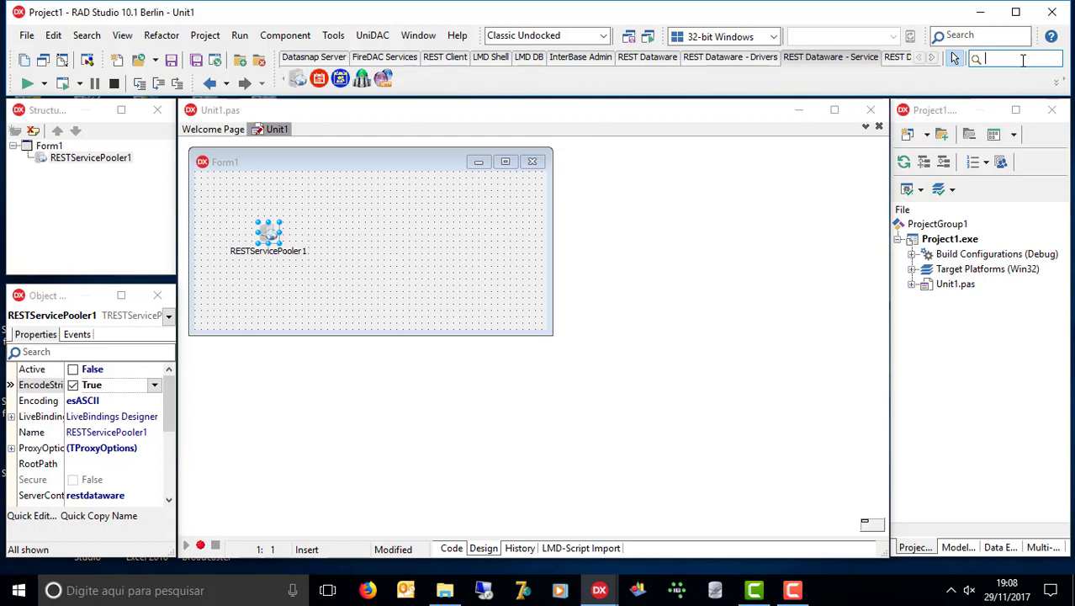
pyautogui.write('bo')
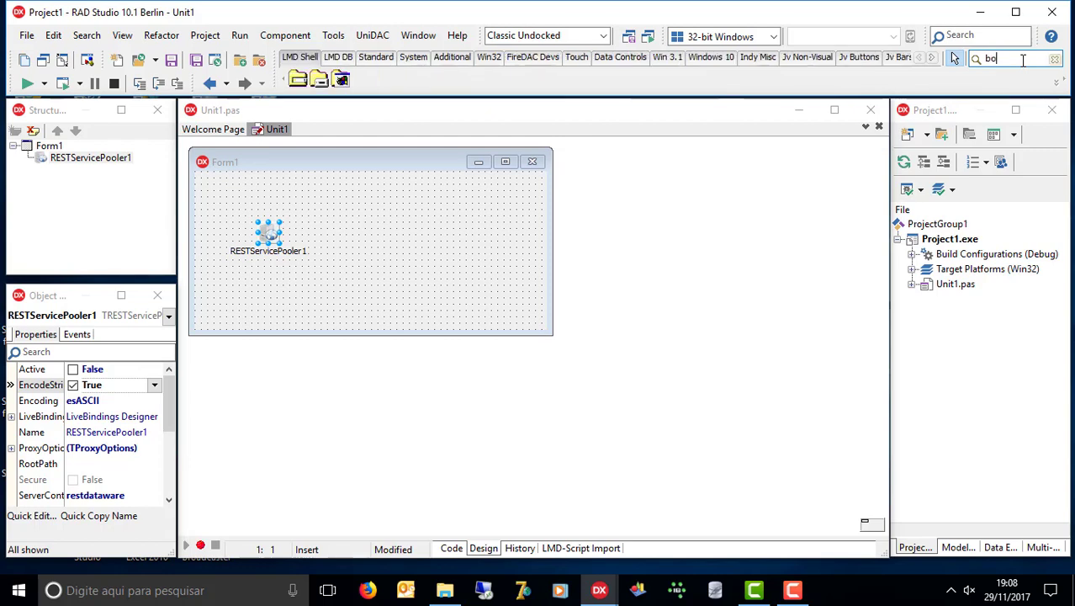
pyautogui.press('BackSpace')
pyautogui.write('ut')
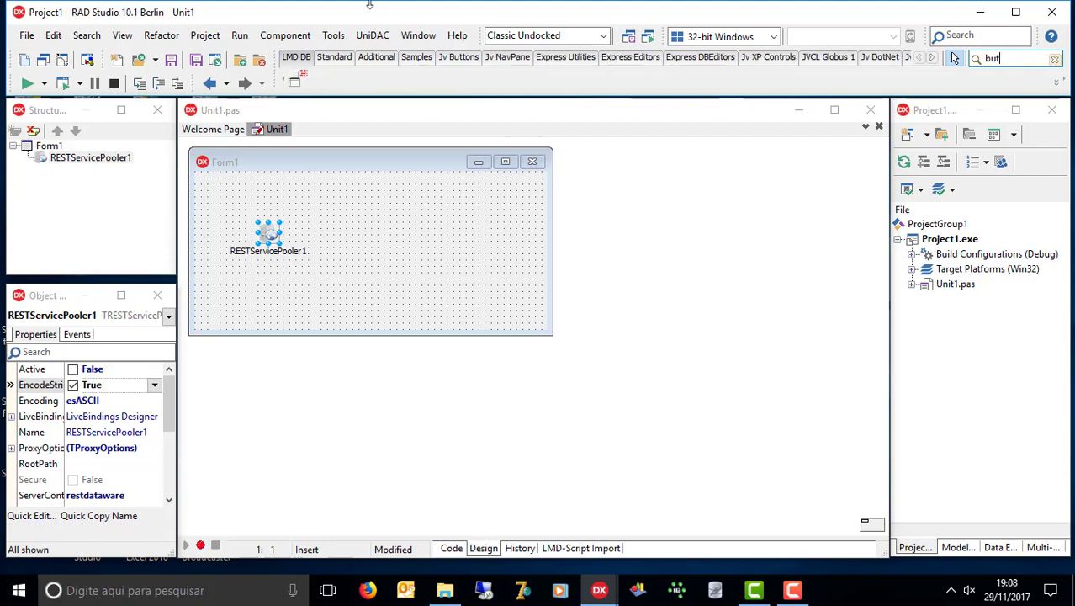
pyautogui.click(342, 62)
pyautogui.click(298, 77)
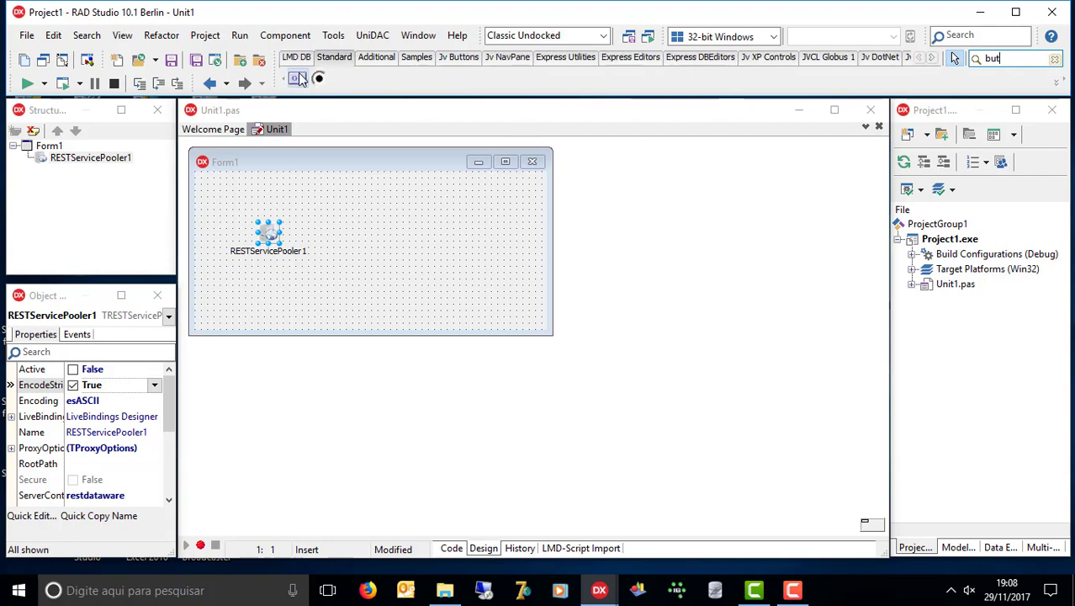
pyautogui.click(353, 249)
# - Copy the service pooler's component name and paste it into a new OnClick handler for Button1
pyautogui.click(263, 241)
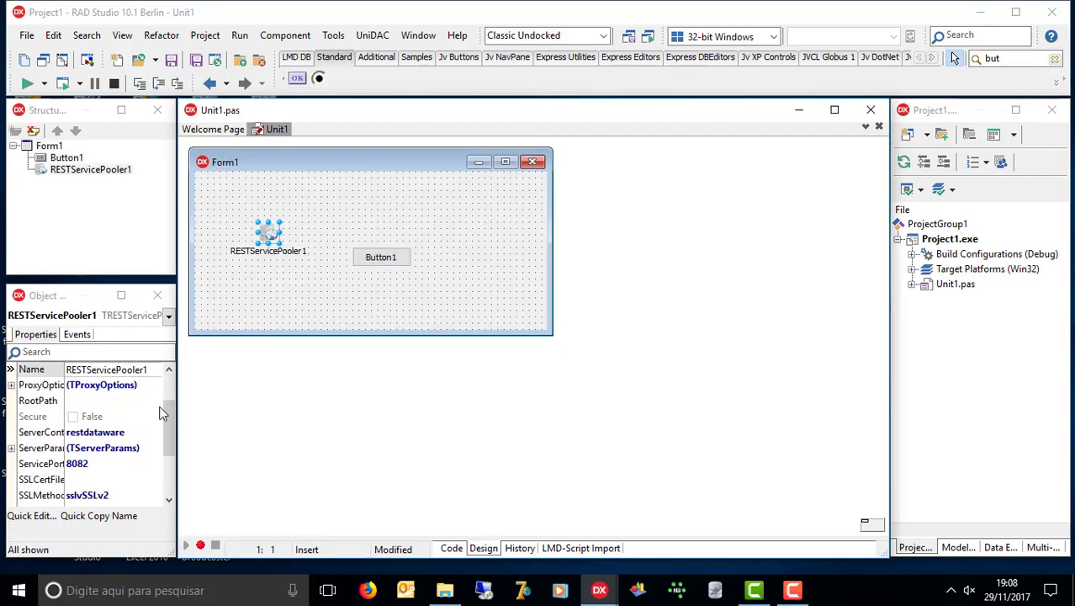
pyautogui.click(149, 373)
pyautogui.hotkey('ctrl', 'c')
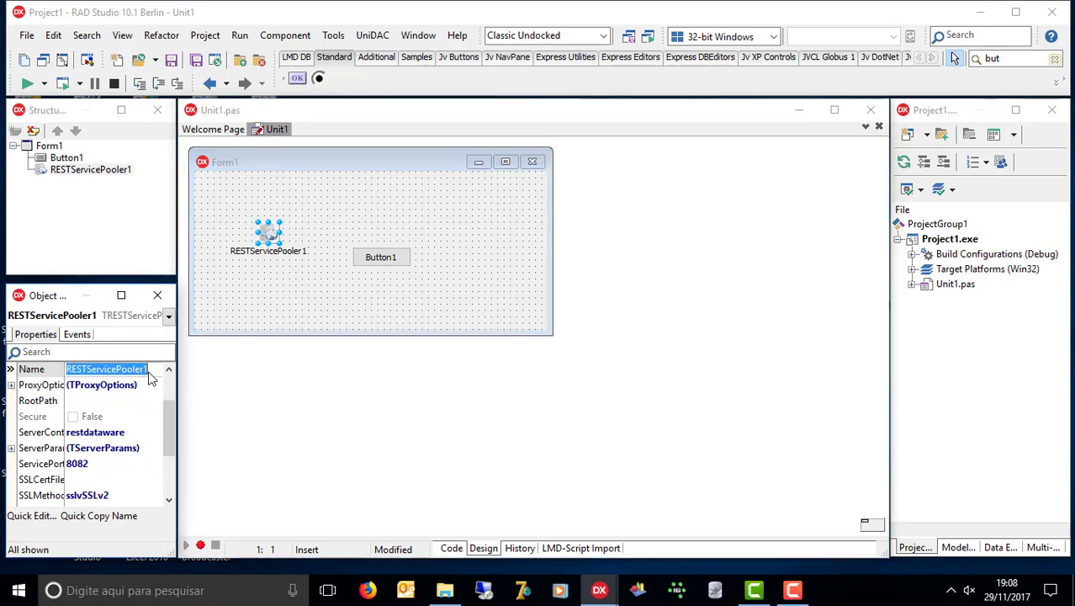
pyautogui.doubleClick(384, 261)
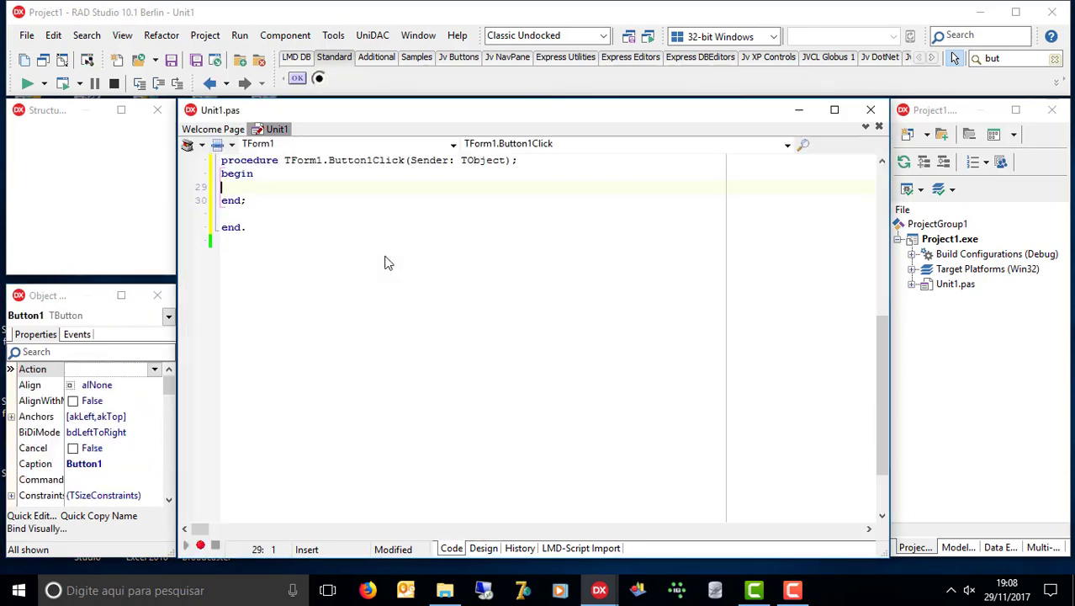
pyautogui.hotkey('ctrl', 'v')
# - Extend the handler's statement with the ServerMethodClass property and the := assignment operator
pyautogui.write('.')
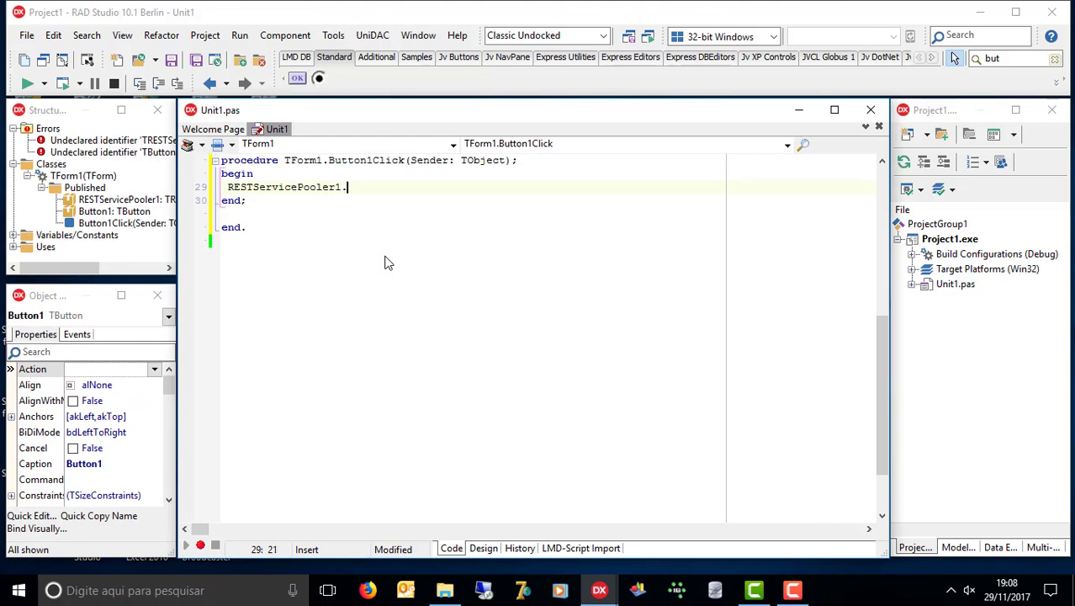
pyautogui.write('s')
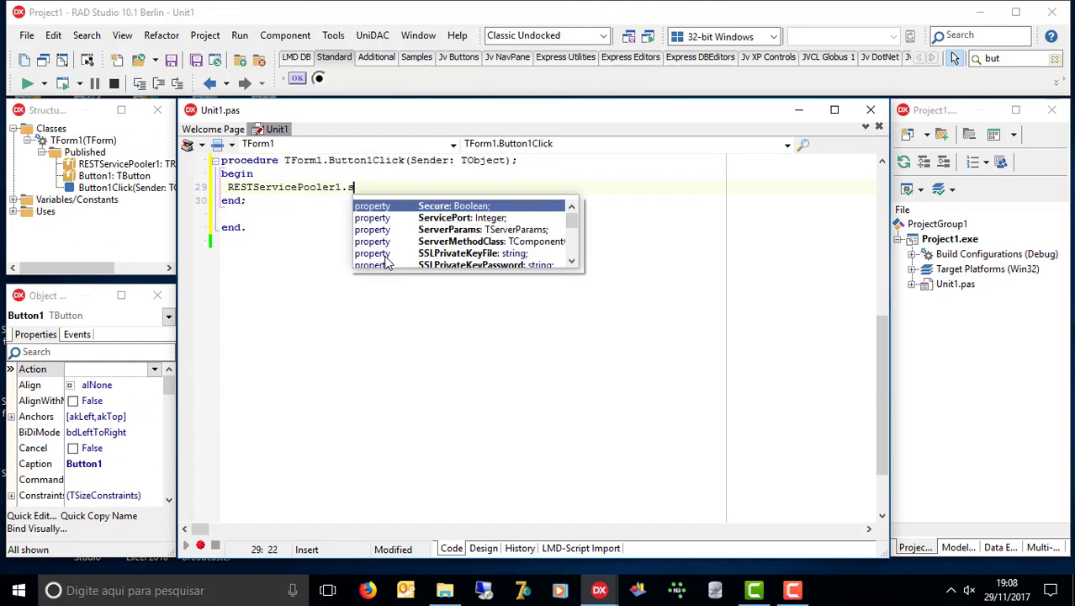
pyautogui.write('e')
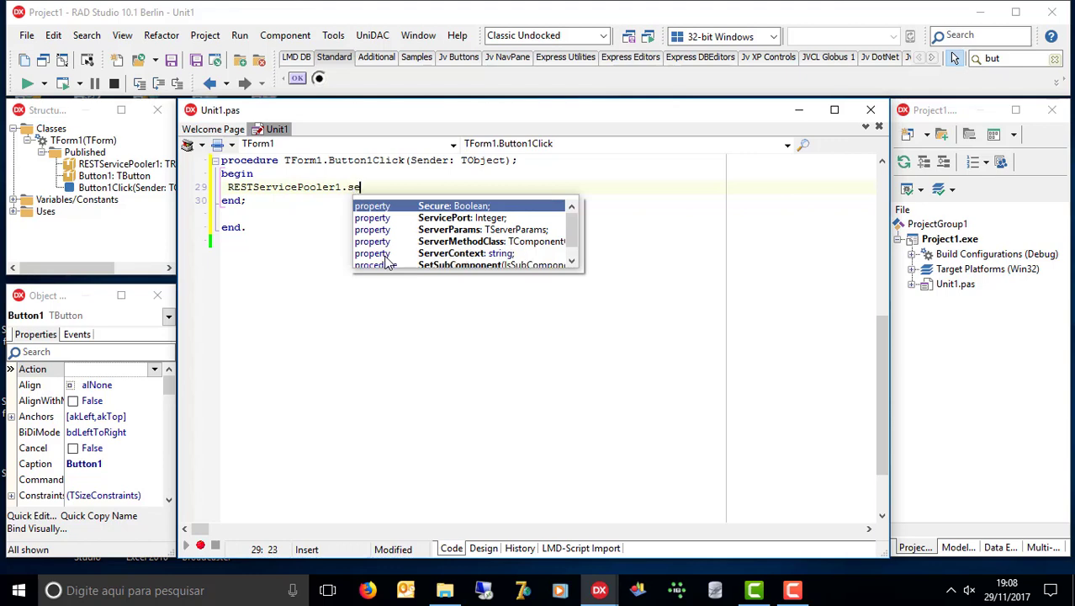
pyautogui.press('Down')
pyautogui.press('Down')
pyautogui.press('Down')
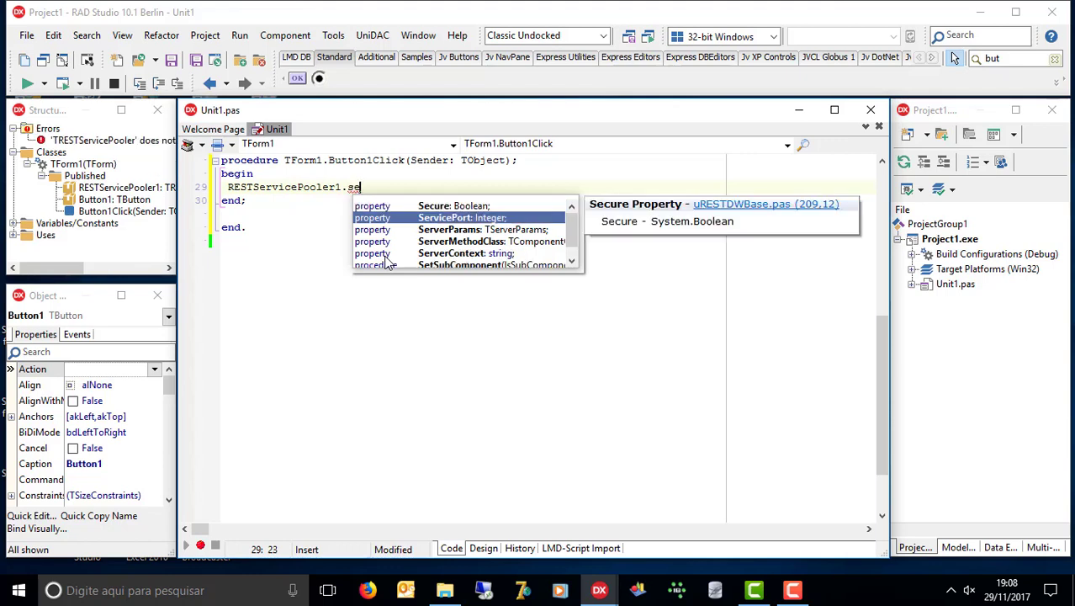
pyautogui.press('Return')
pyautogui.write(':=')
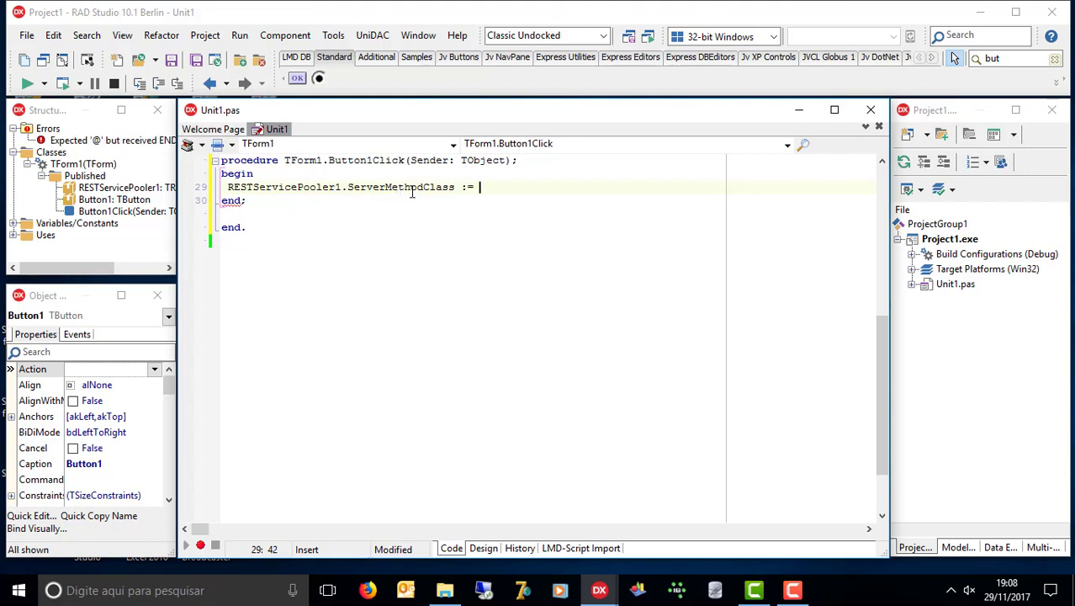
pyautogui.moveTo(412, 194)
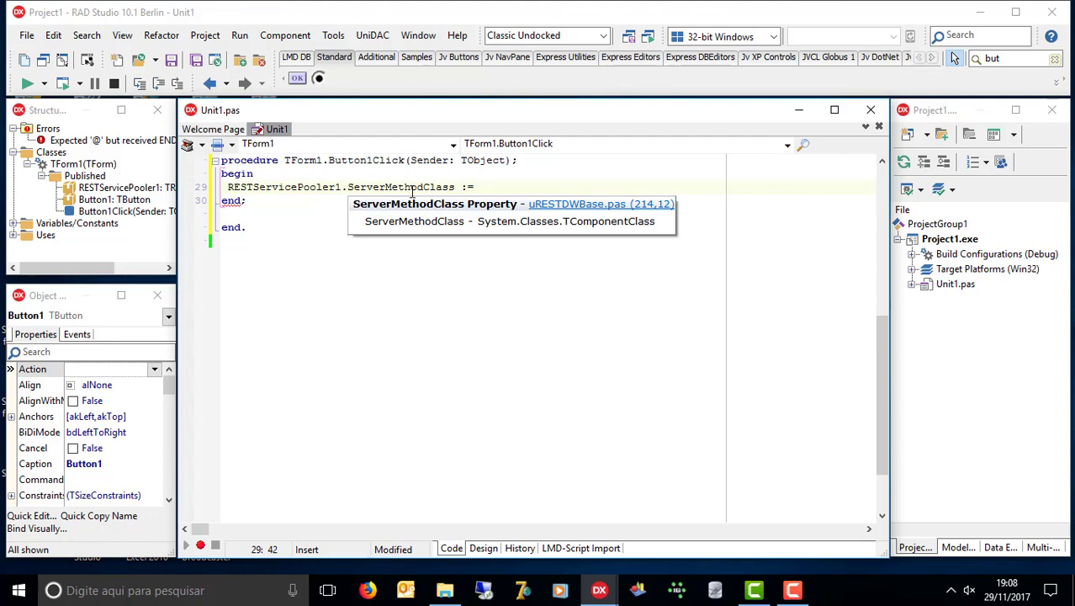
# - Add a new Data Module from the Delphi Files category to the project and enlarge its design area
pyautogui.click(26, 35)
pyautogui.moveTo(36, 55)
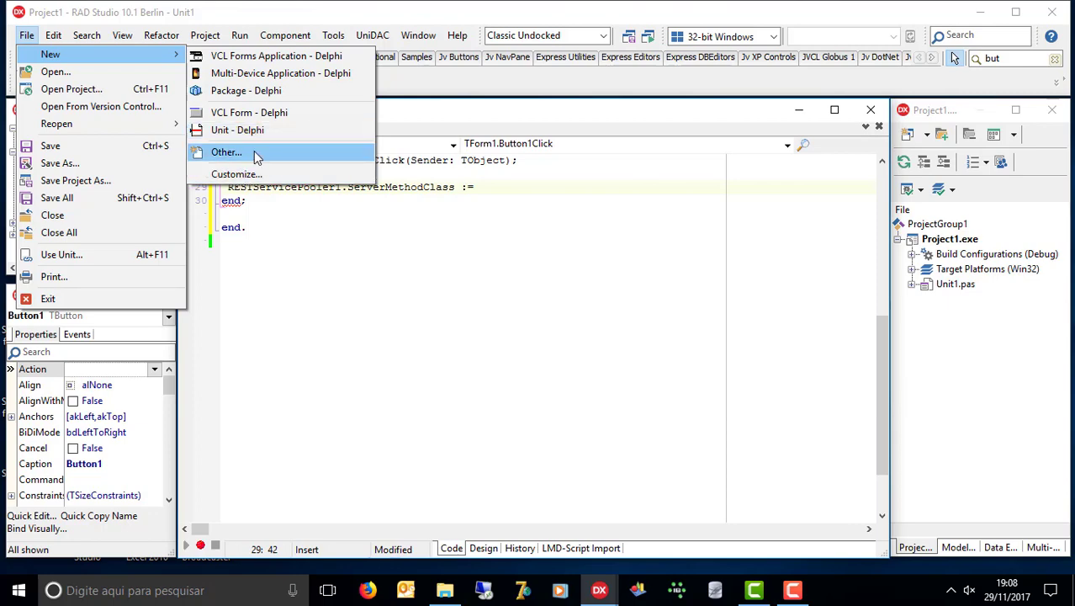
pyautogui.click(226, 152)
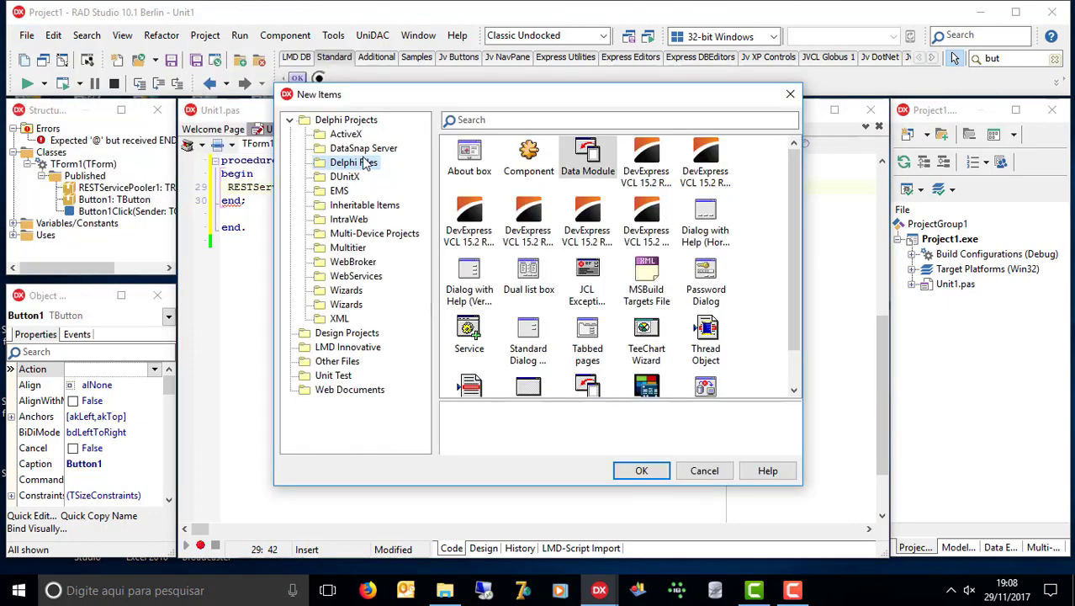
pyautogui.press('Escape')
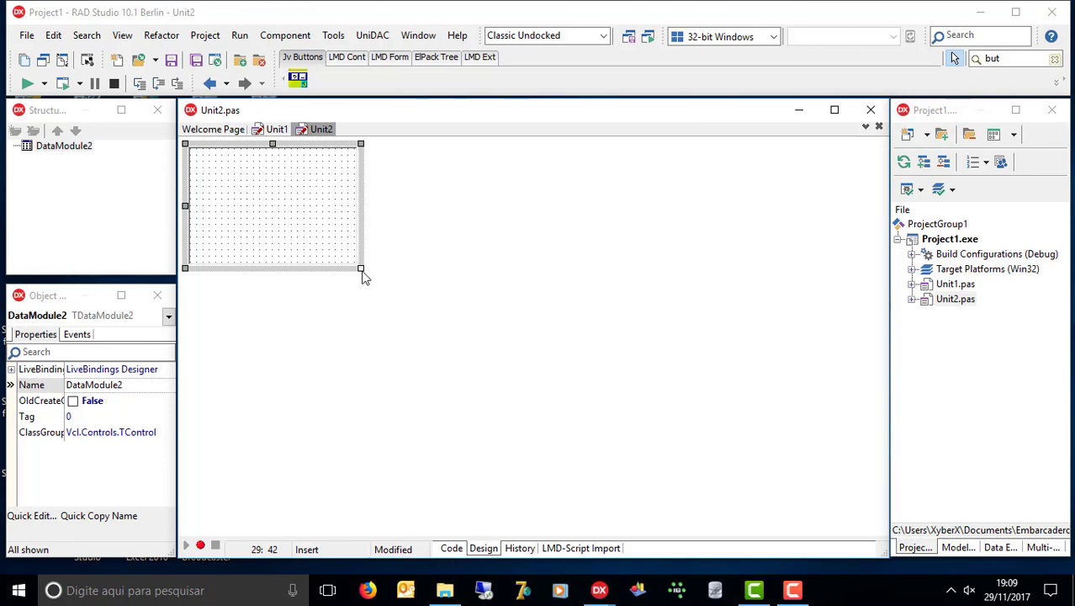
pyautogui.moveTo(361, 269); pyautogui.dragTo(454, 368)
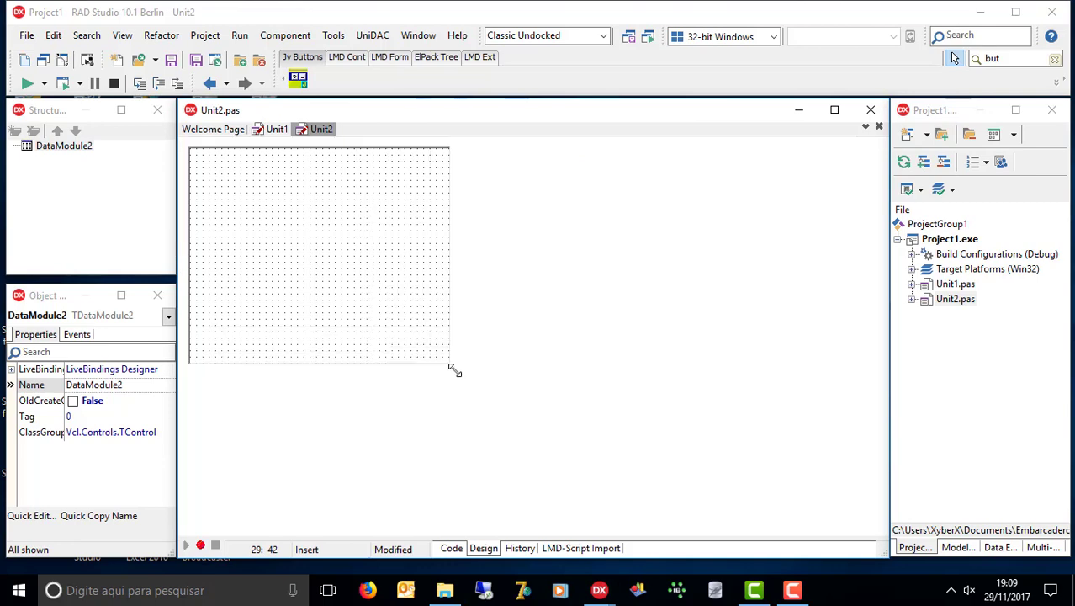
# - Save the whole project to C:\Temp as Unit2.pas, Unit1.pas and Project1.dproj
pyautogui.click(196, 60)
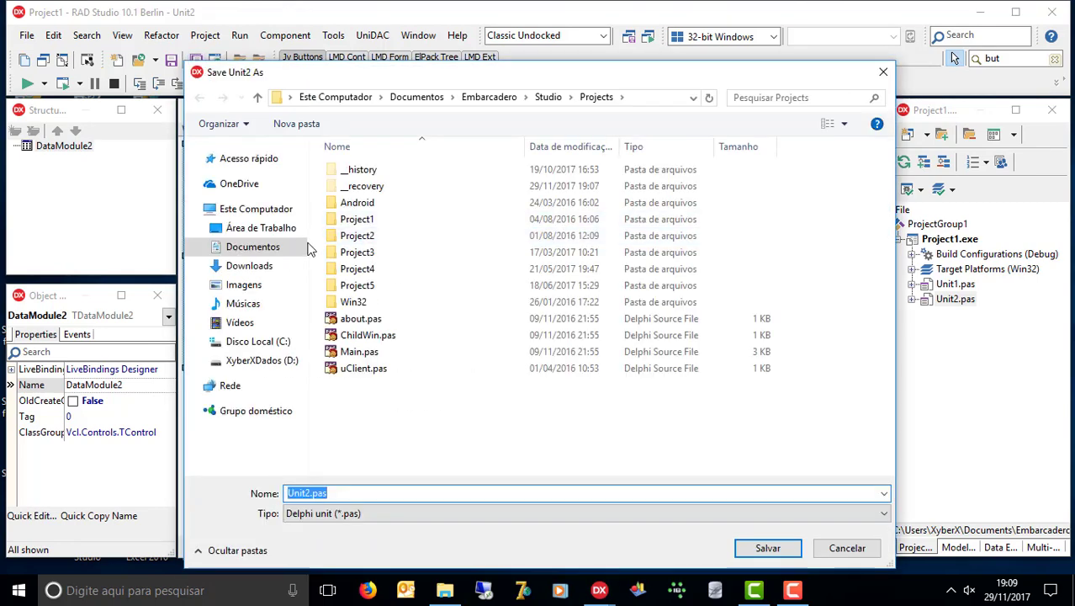
pyautogui.click(252, 340)
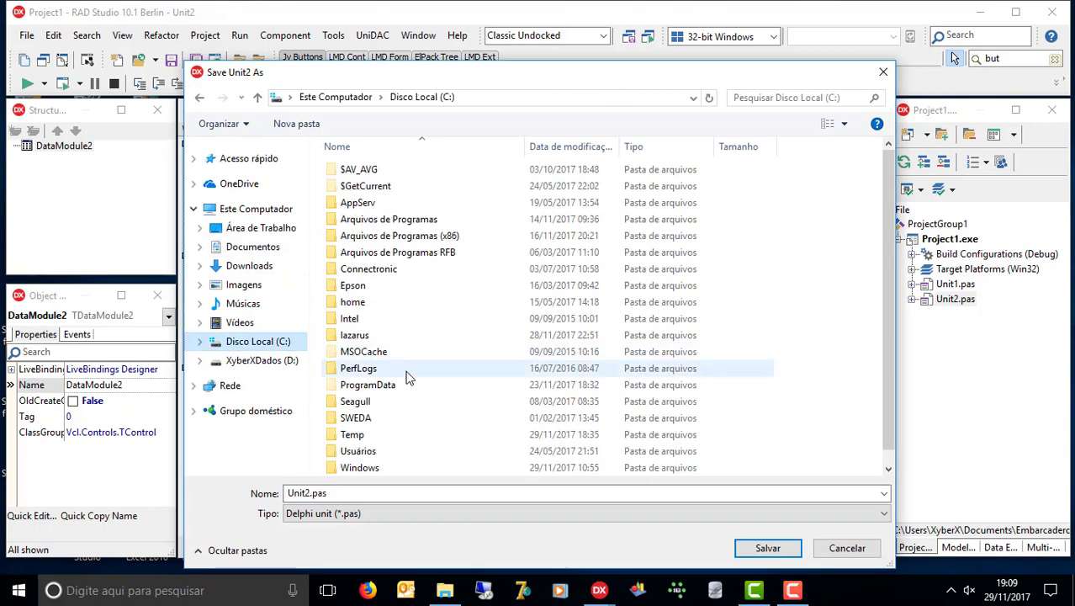
pyautogui.doubleClick(382, 434)
pyautogui.click(767, 547)
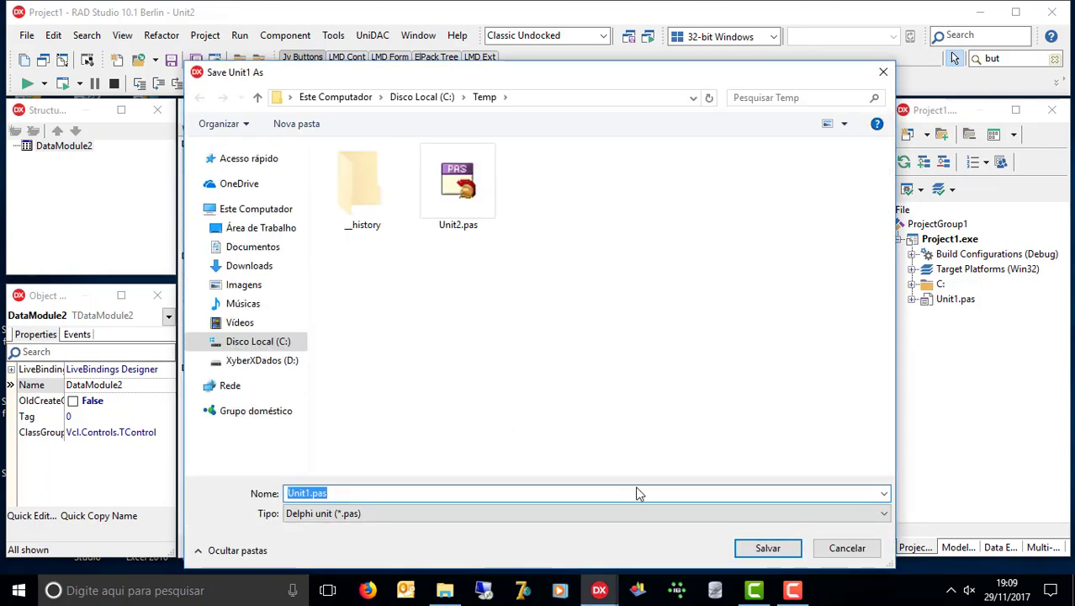
pyautogui.click(779, 549)
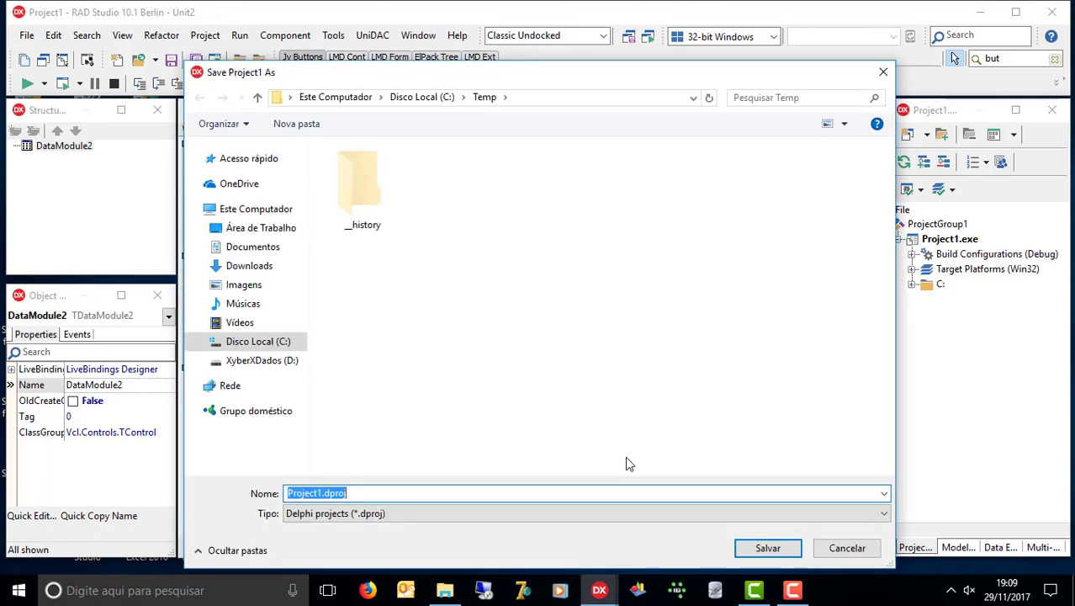
pyautogui.click(766, 548)
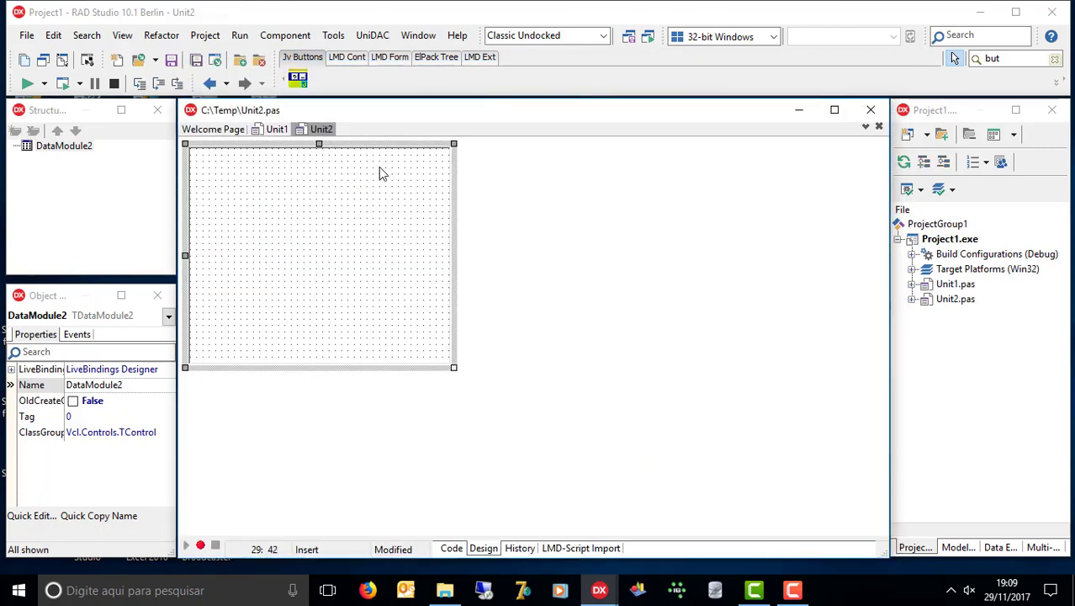
# - Switch to the RestDWServerISAPI instance of RAD Studio and open uDmService.pas from the dwCGIServer.exe project
pyautogui.click(600, 590)
pyautogui.click(683, 552)
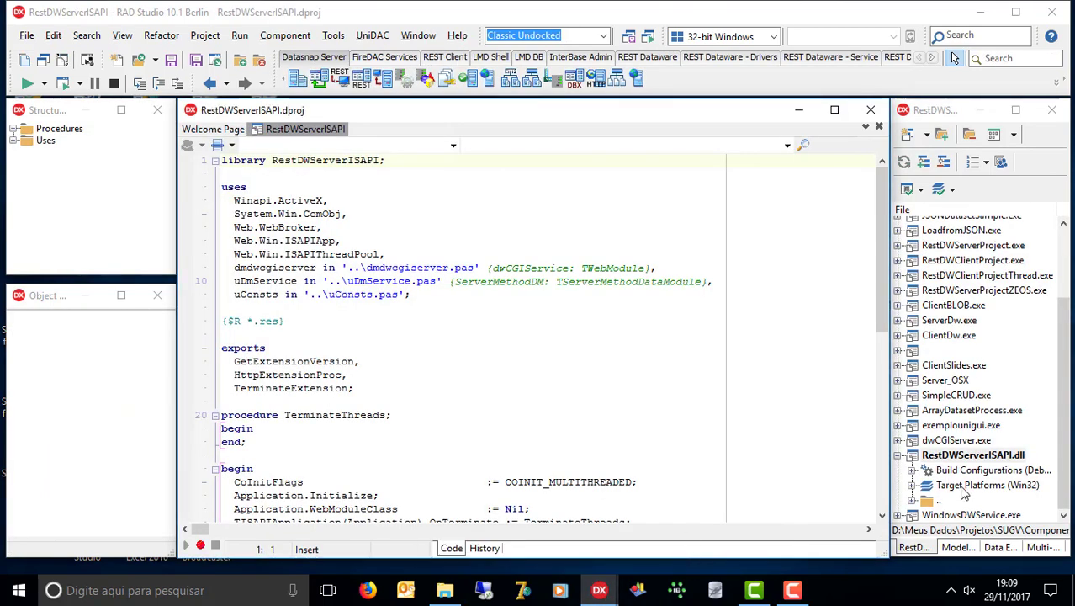
pyautogui.click(898, 441)
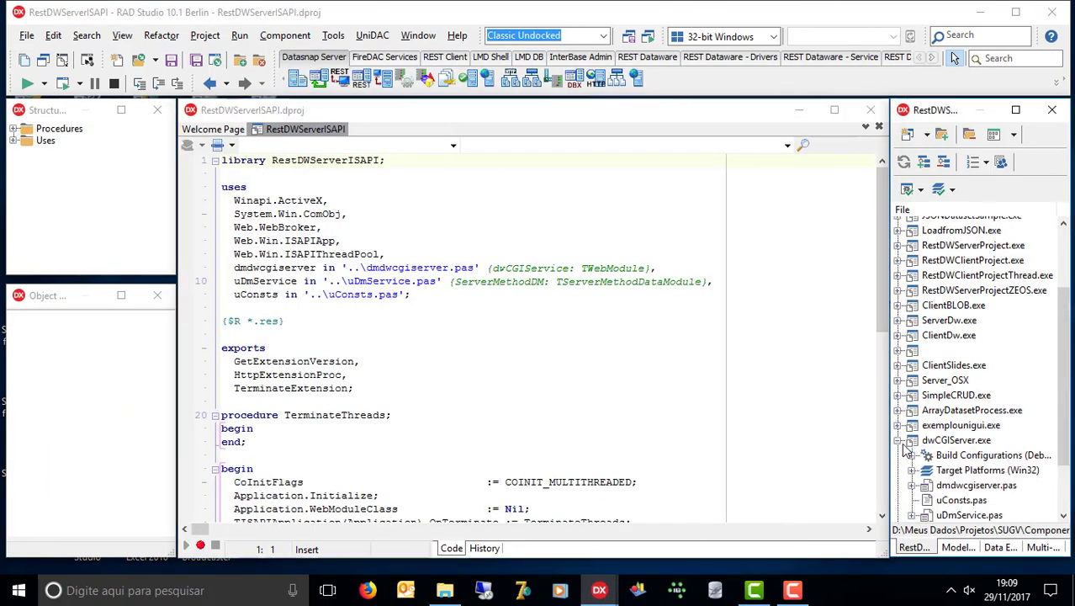
pyautogui.click(969, 515)
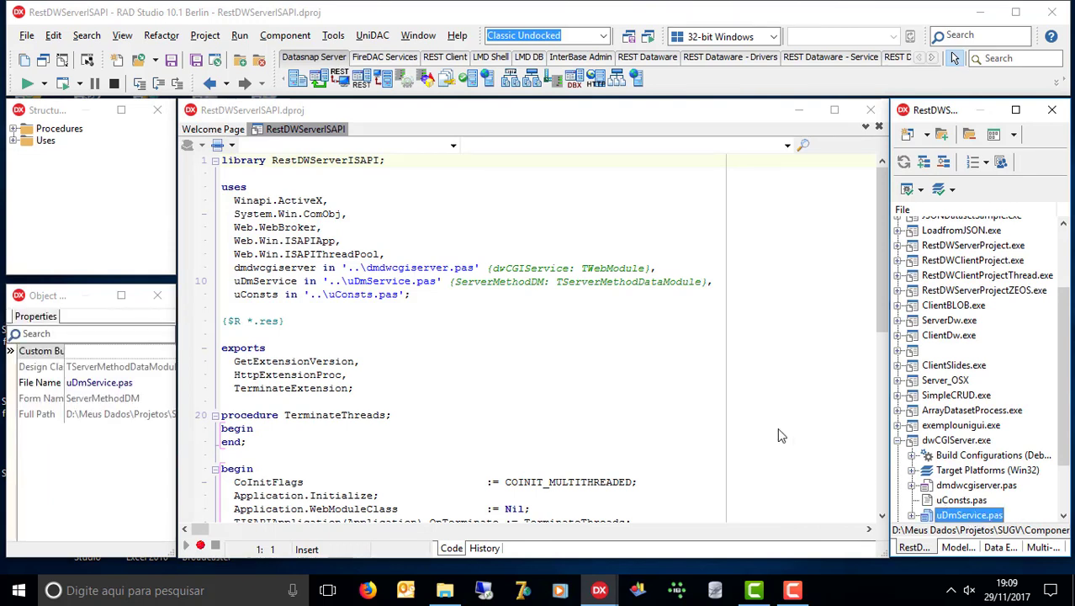
pyautogui.doubleClick(959, 515)
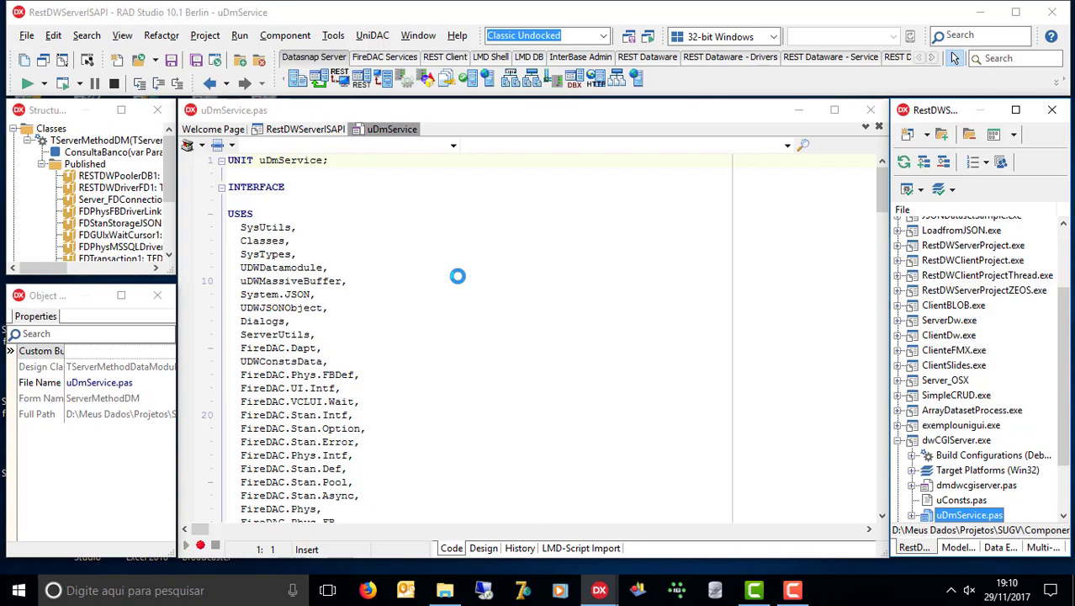
# - Copy the ancestor class name TServerMethodDataModule from the TServerMethodDM declaration in uDmService
pyautogui.click(458, 276)
pyautogui.scroll(-9, 459, 280)
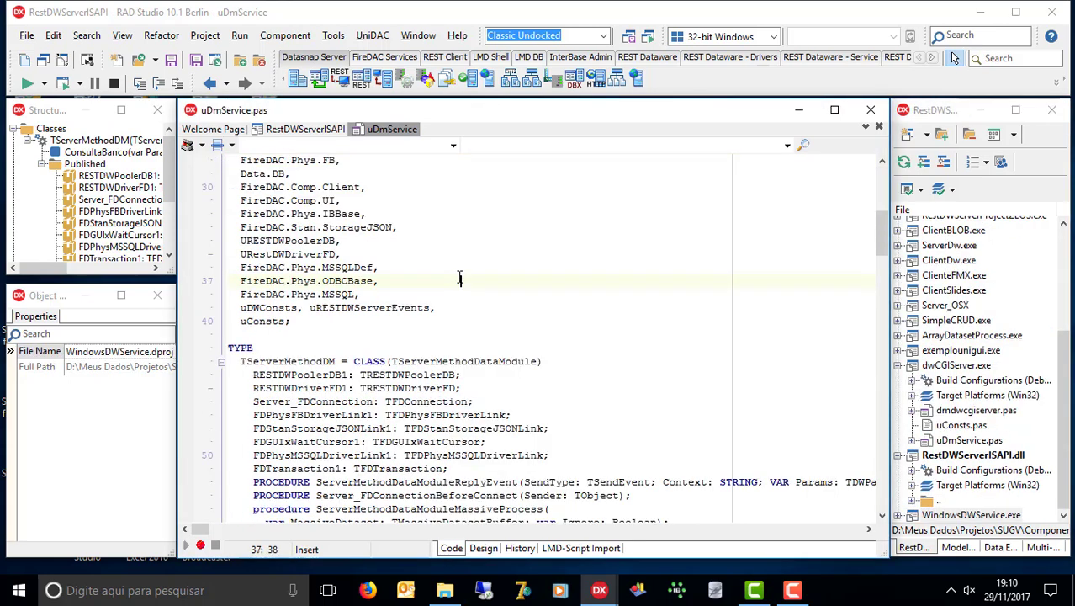
pyautogui.press('Down')
pyautogui.press('Down')
pyautogui.press('Down')
pyautogui.press('Down')
pyautogui.press('Down')
pyautogui.press('Home')
pyautogui.press('Down')
pyautogui.hotkey('ctrl', 'Right')
pyautogui.hotkey('ctrl', 'Right')
pyautogui.hotkey('ctrl', 'Right')
pyautogui.hotkey('ctrl', 'Right')
pyautogui.hotkey('shift', 'End')
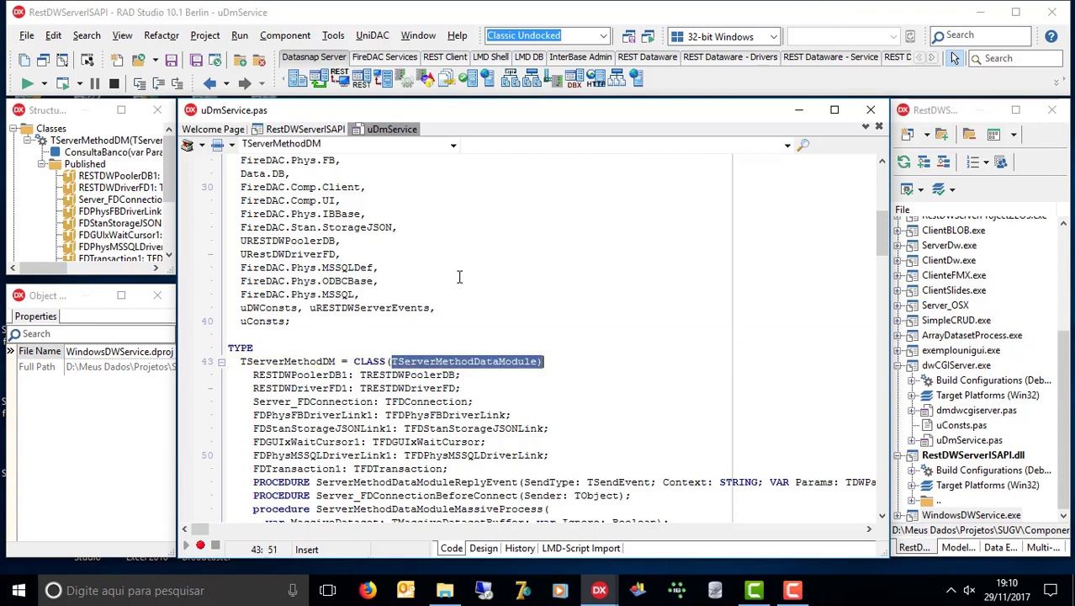
pyautogui.hotkey('shift', 'Left')
pyautogui.hotkey('ctrl', 'c')
# - Replace the ancestor TDataModule with the copied TServerMethodDataModule in Project1's TDataModule2 class declaration in Unit2
pyautogui.hotkey('alt', 'Tab')
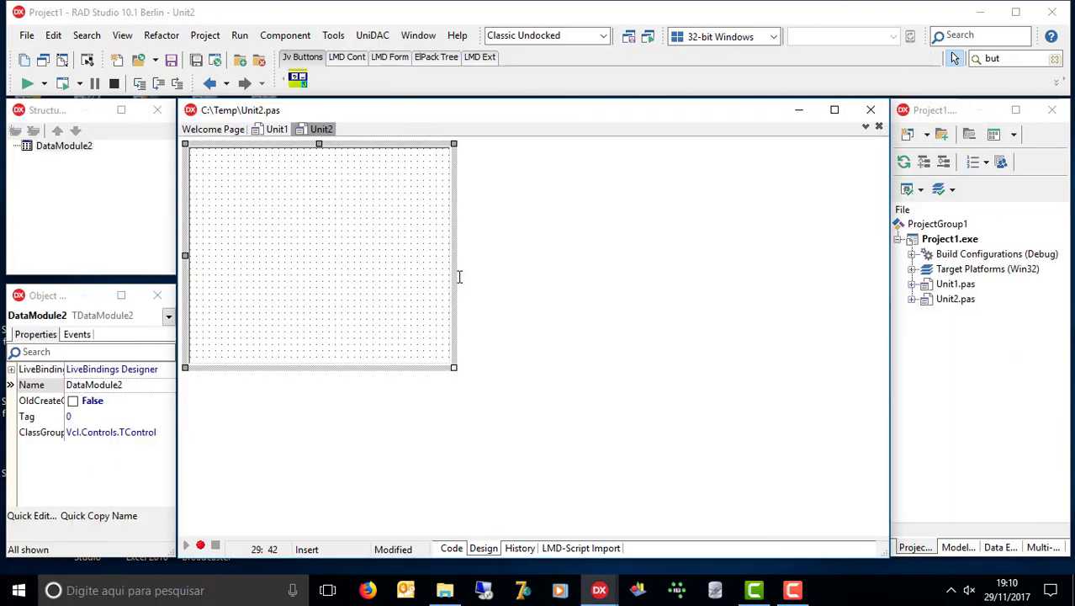
pyautogui.press('F12')
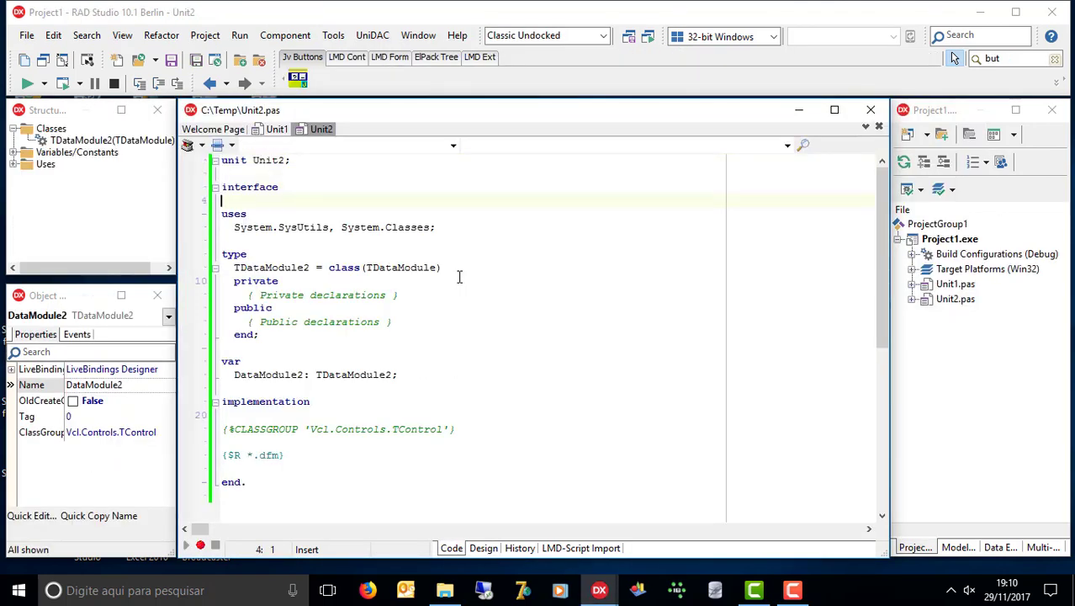
pyautogui.press('Down')
pyautogui.press('Down')
pyautogui.hotkey('ctrl', 'Right')
pyautogui.hotkey('ctrl', 'Right')
pyautogui.hotkey('ctrl', 'Right')
pyautogui.hotkey('shift', 'End')
pyautogui.hotkey('shift', 'Left')
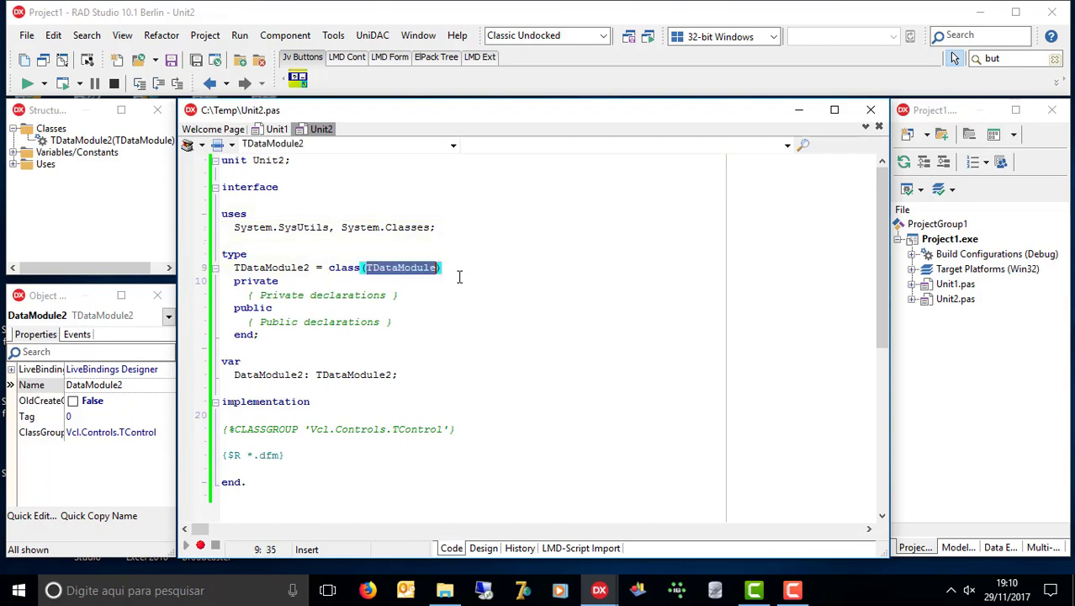
pyautogui.hotkey('ctrl', 'v')
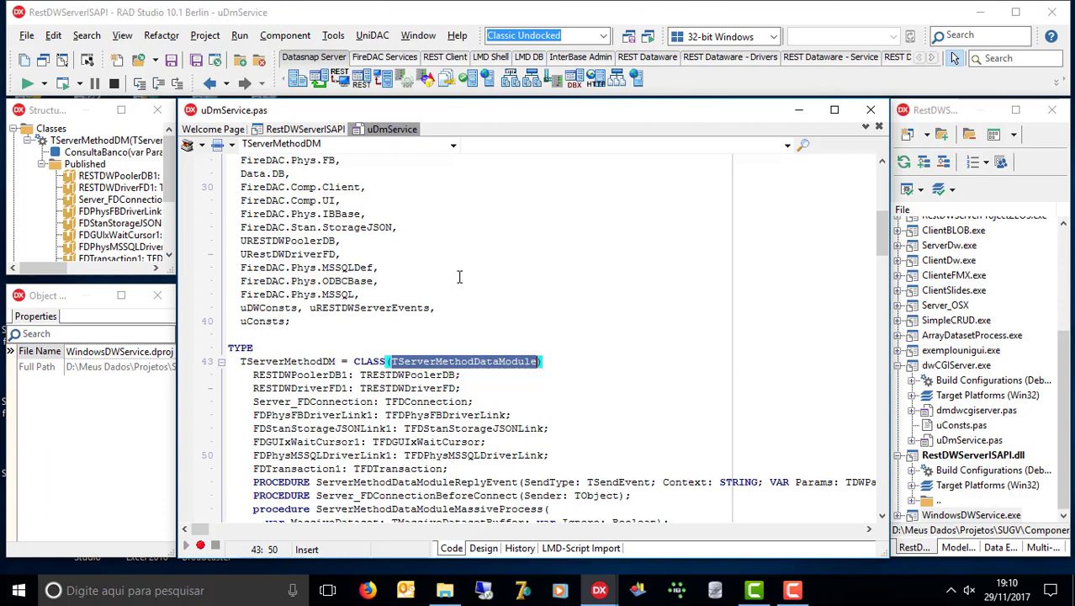
# - Open the declaration of TServerMethodDataModule from uDmService and copy its unit name, uDWDatamodule
pyautogui.click(504, 307)
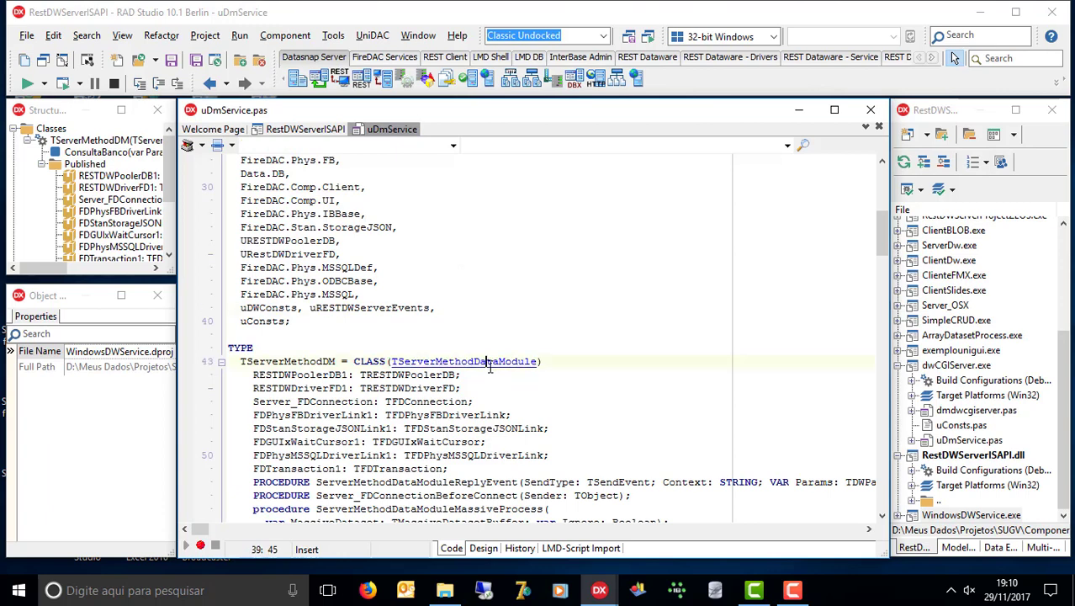
pyautogui.keyDown('ctrl'); pyautogui.click(489, 364); pyautogui.keyUp('ctrl')
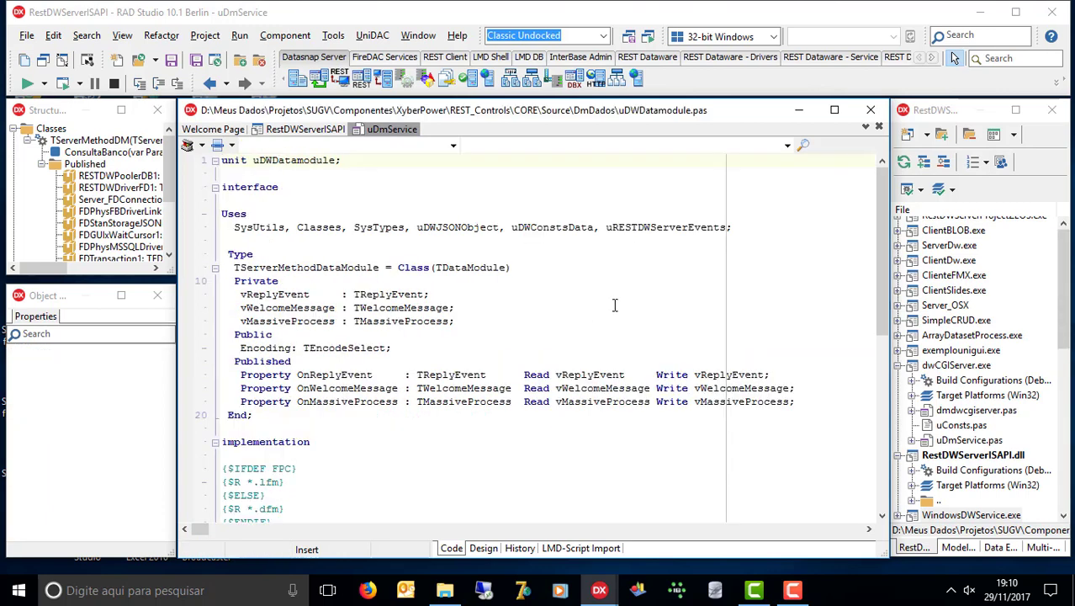
pyautogui.doubleClick(335, 162)
pyautogui.hotkey('ctrl', 'c')
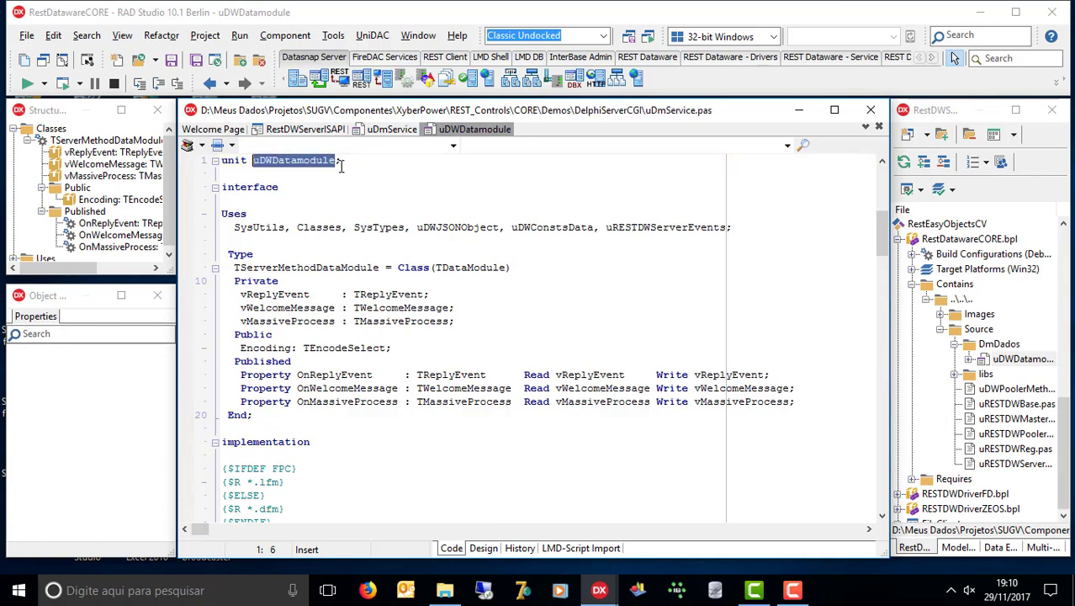
pyautogui.click(392, 129)
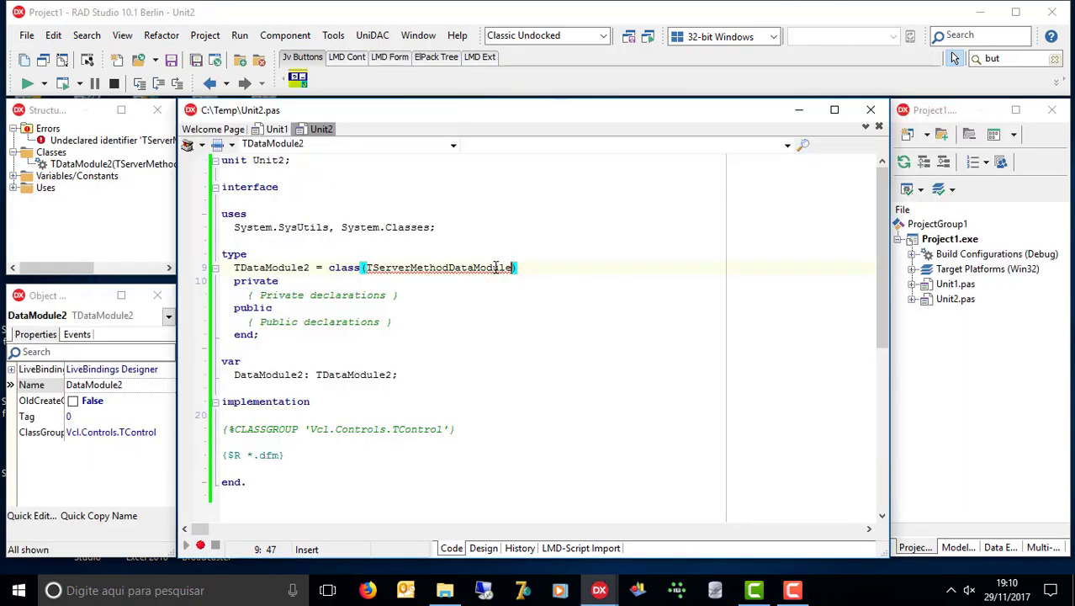
# - Add uDWDatamodule to the interface uses clause of Project1's Unit2, after System.Classes
pyautogui.press('Up')
pyautogui.press('Up')
pyautogui.press('Up')
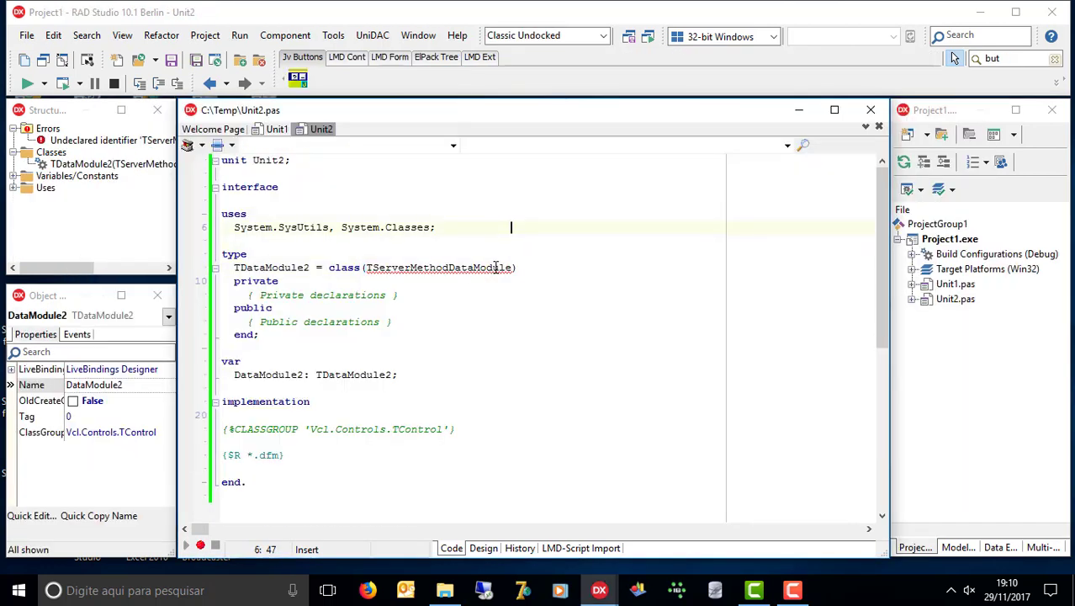
pyautogui.hotkey('ctrl', 'Left')
pyautogui.press('End')
pyautogui.write(',')
pyautogui.hotkey('ctrl', 'v')
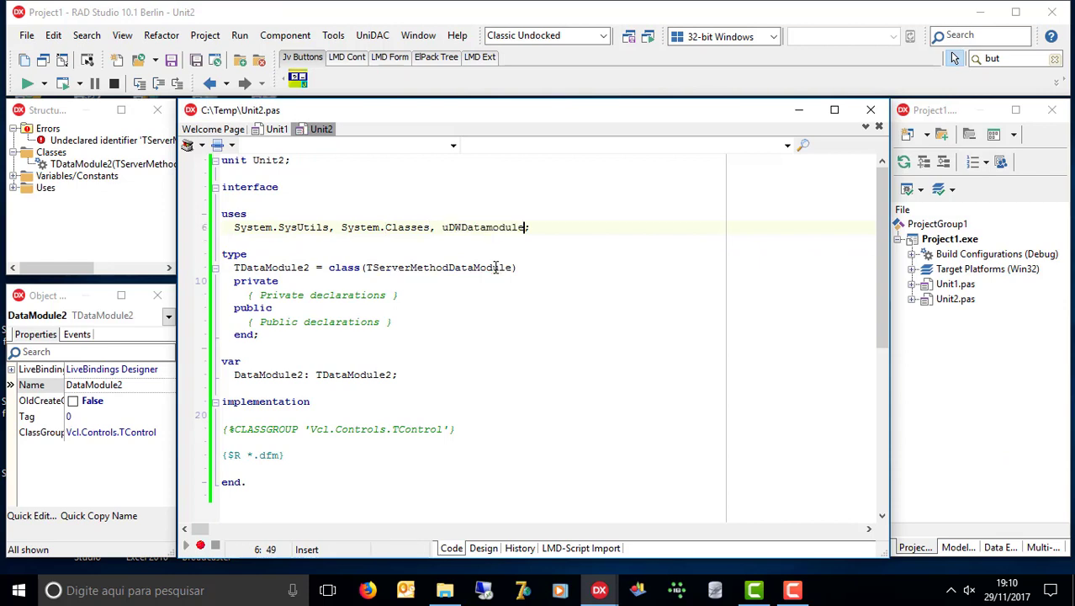
# - Close Unit2 and move DataModule2 from the auto-create forms to the available forms in Project1's options
pyautogui.rightClick(322, 129)
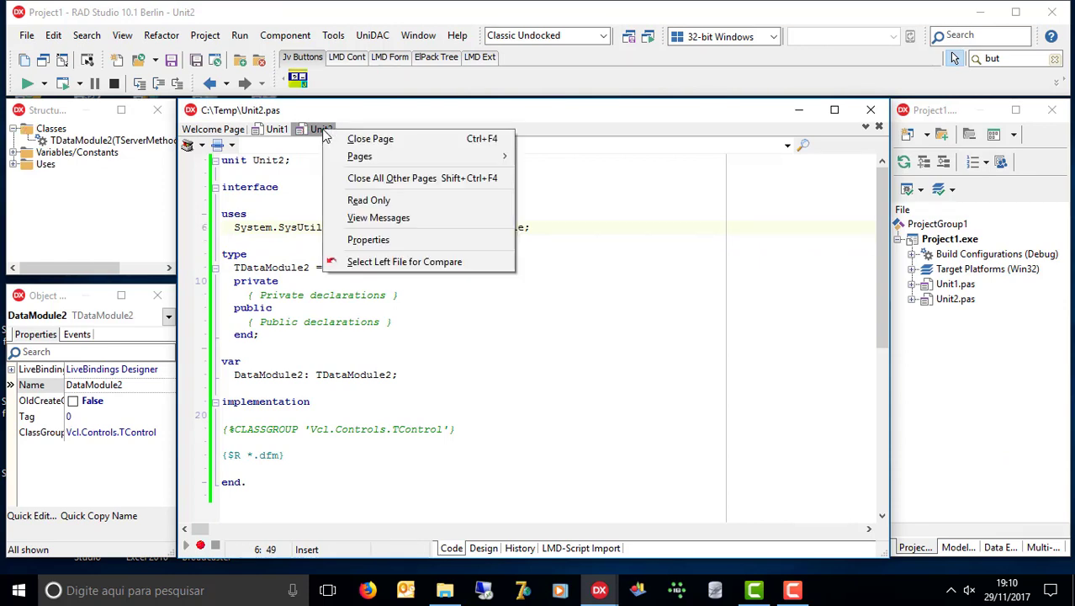
pyautogui.click(331, 138)
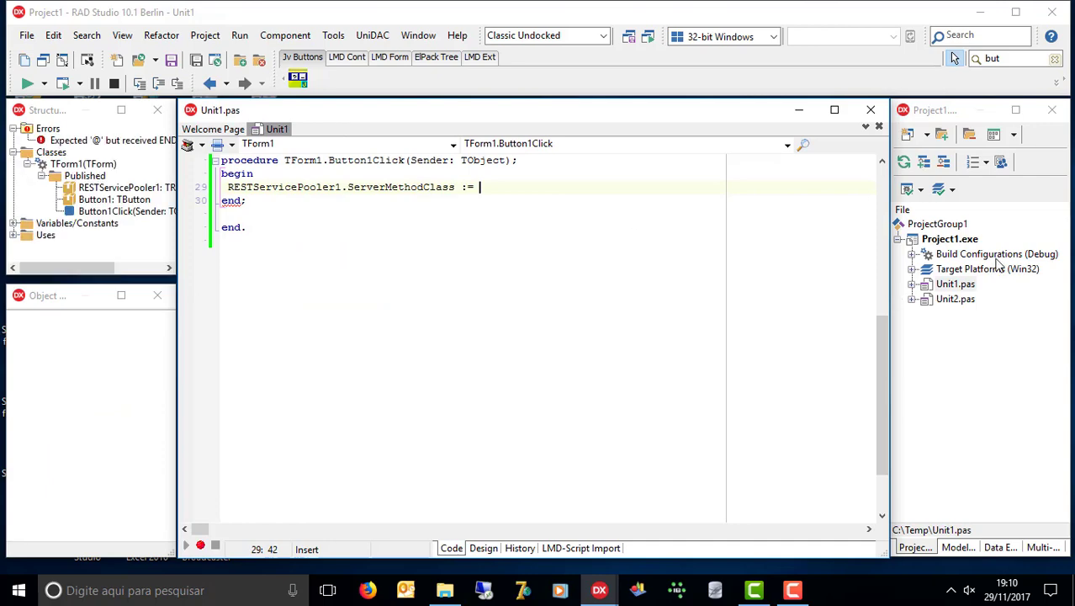
pyautogui.rightClick(961, 242)
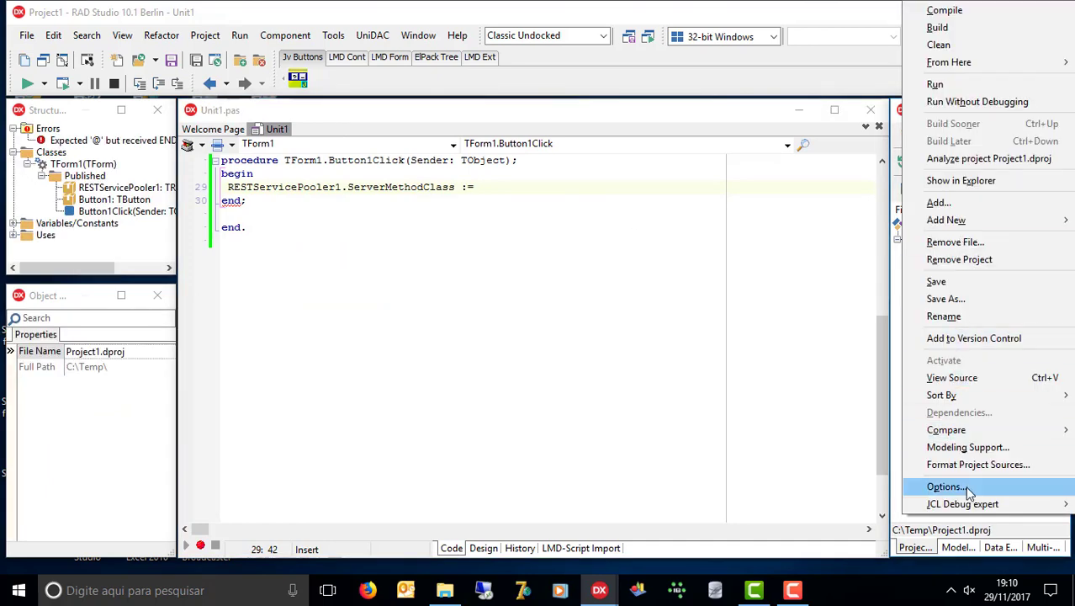
pyautogui.click(853, 407)
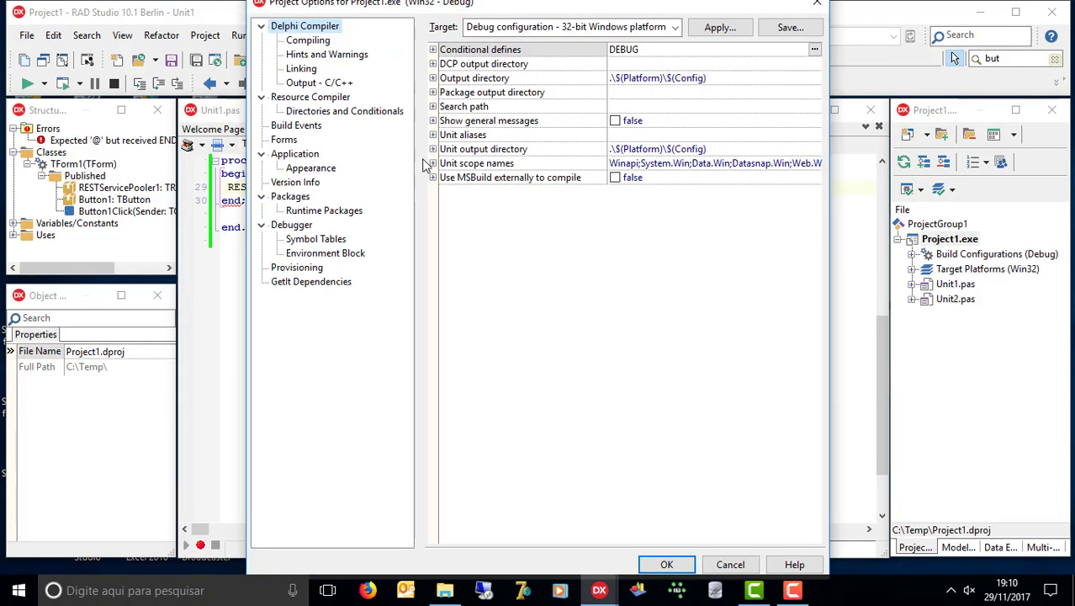
pyautogui.click(285, 140)
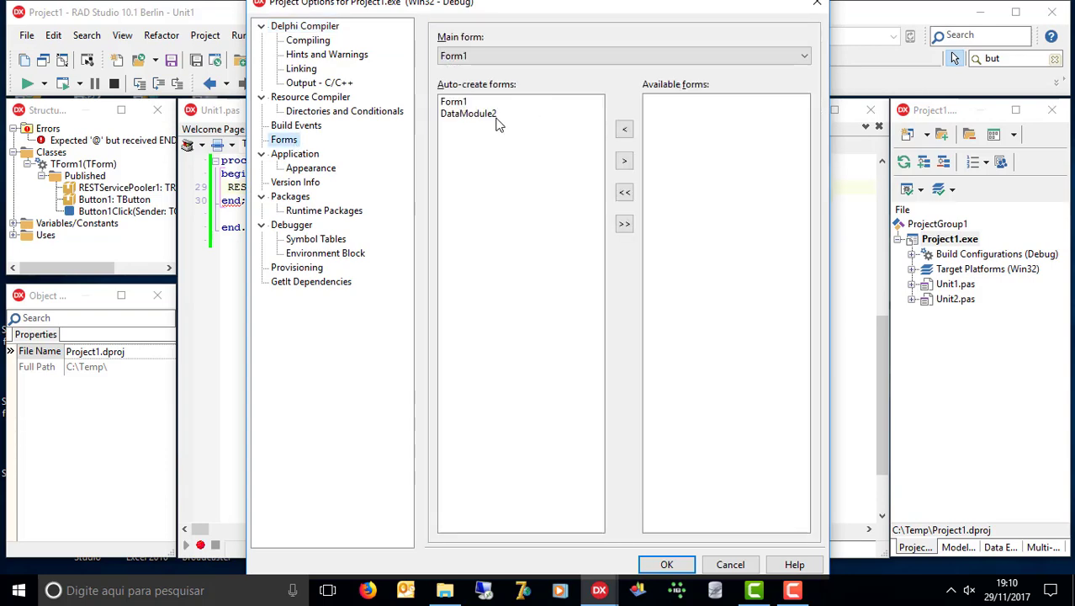
pyautogui.doubleClick(496, 115)
pyautogui.click(667, 564)
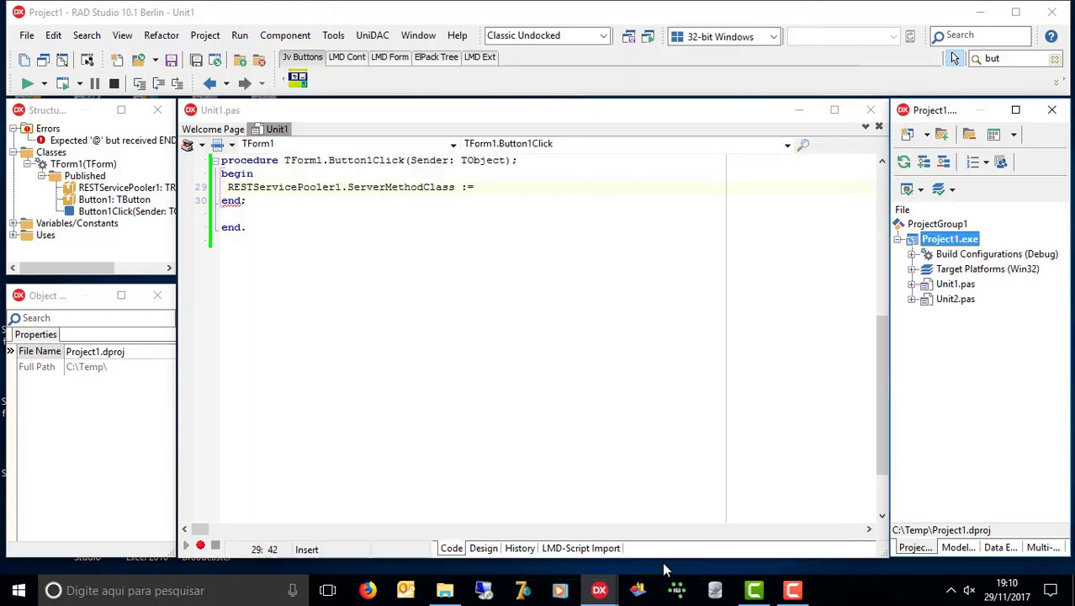
# - Reopen Unit2 in the designer and examine the events and properties of DataModule2
pyautogui.doubleClick(956, 299)
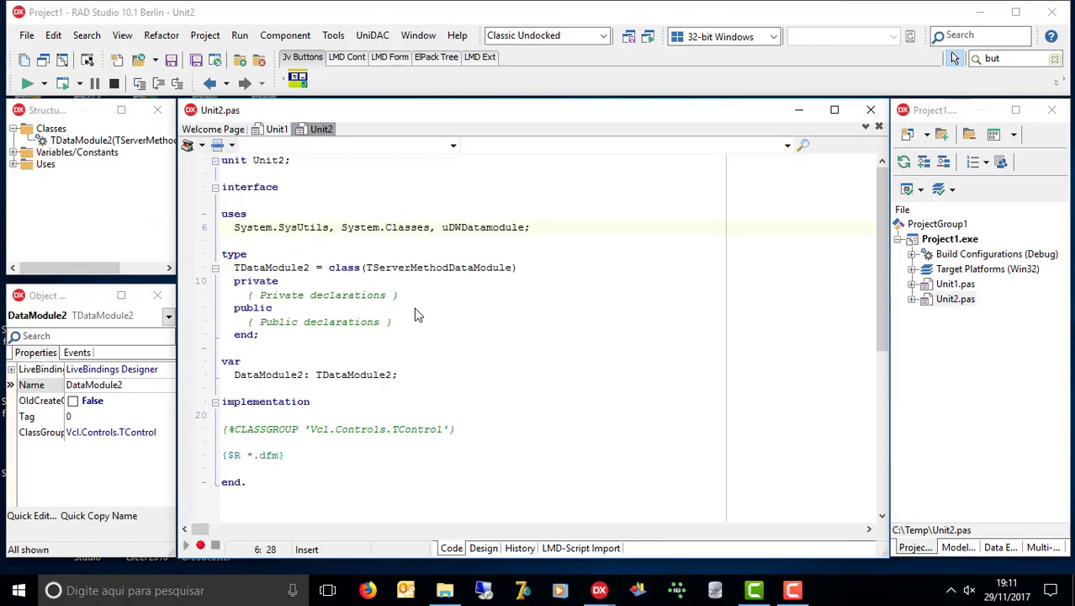
pyautogui.press('F12')
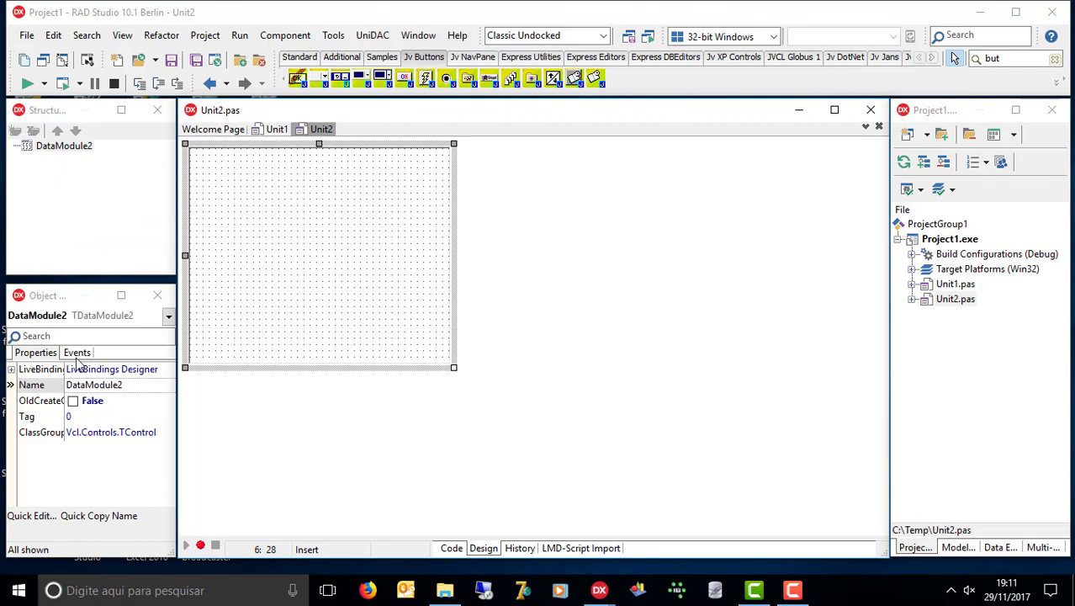
pyautogui.click(76, 352)
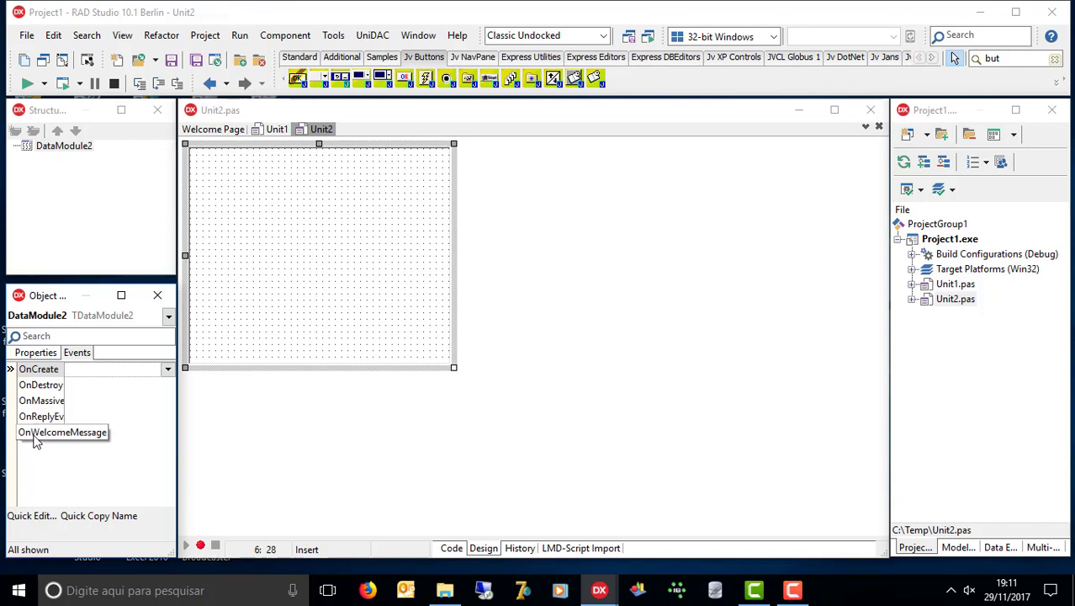
pyautogui.click(35, 353)
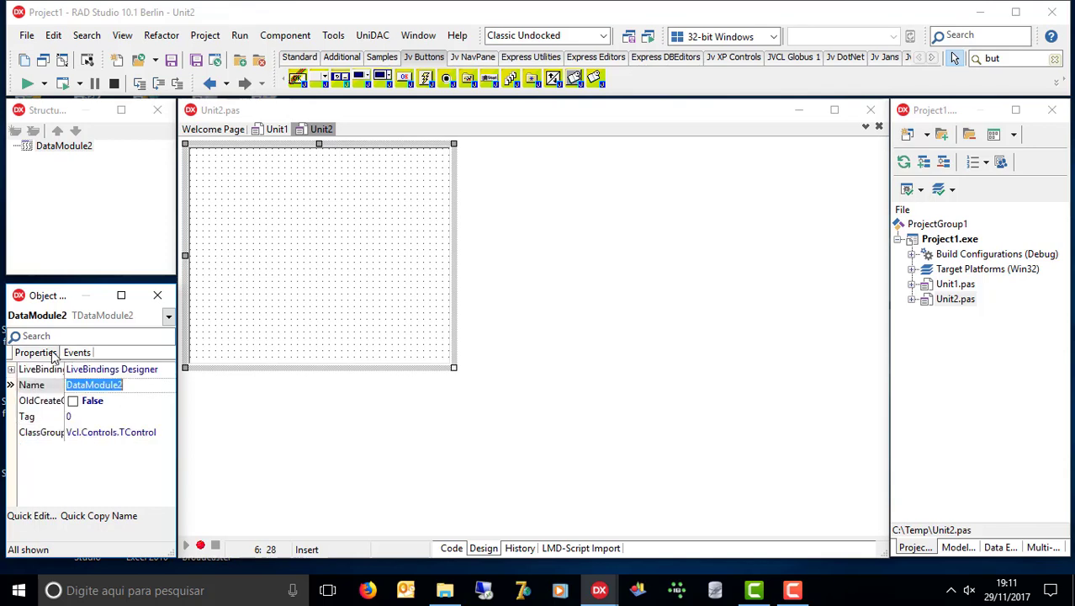
pyautogui.click(367, 322)
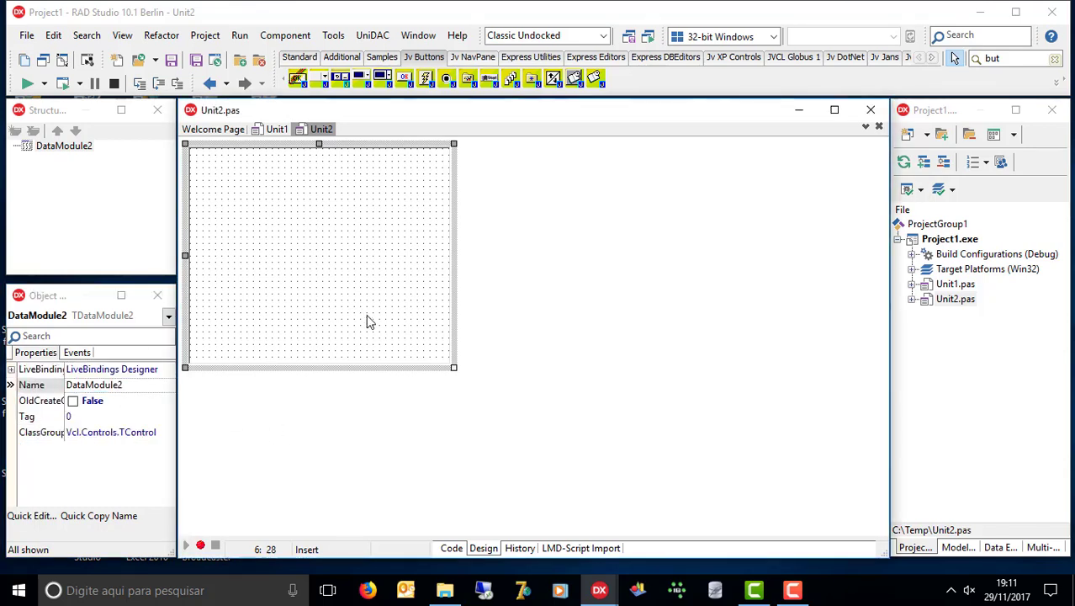
# - Select the unit name in the header line of Unit2's source code, and return to Unit1's code
pyautogui.press('F12')
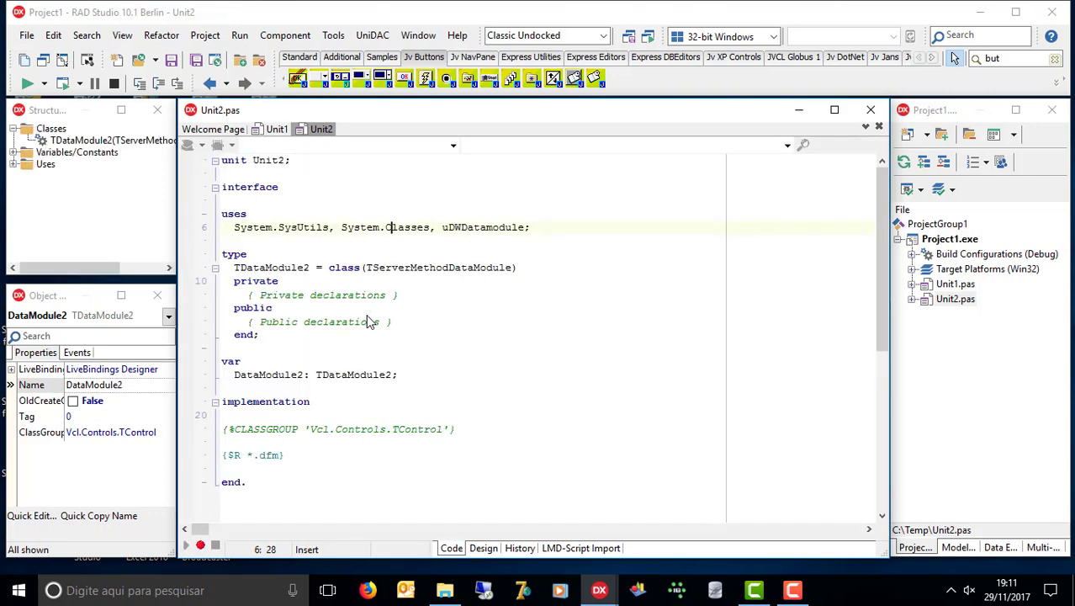
pyautogui.press('Up')
pyautogui.press('Up')
pyautogui.press('Up')
pyautogui.press('Up')
pyautogui.press('Up')
pyautogui.hotkey('ctrl', 'Left')
pyautogui.hotkey('shift', 'End')
pyautogui.hotkey('shift', 'Left')
pyautogui.hotkey('ctrl', 'Tab')
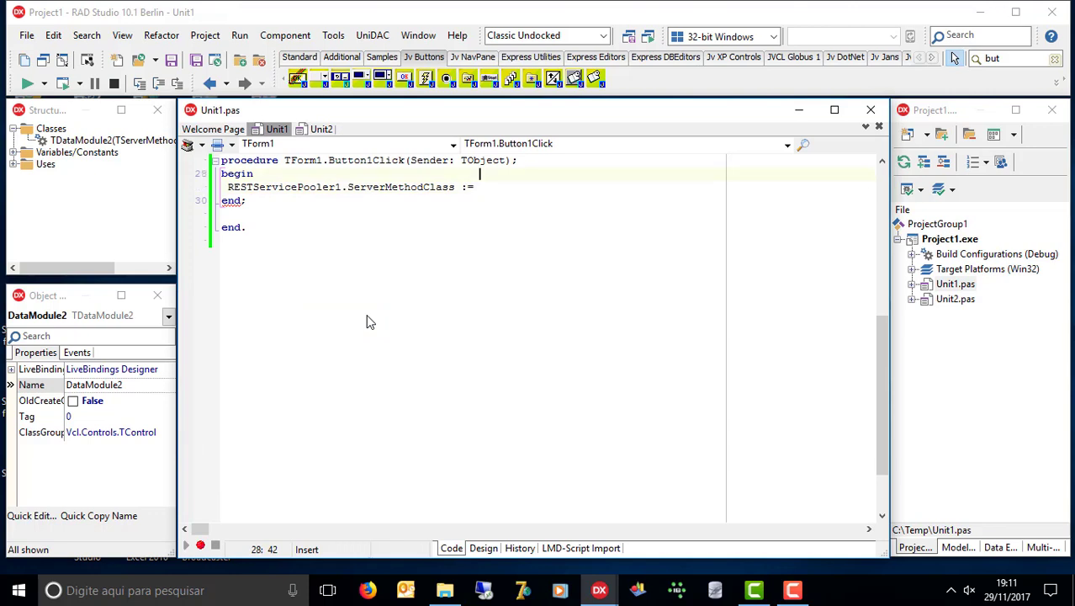
# - Add Unit2 to the interface uses clause of Unit1, after uRESTDWBase
pyautogui.press('Up')
pyautogui.press('Up')
pyautogui.press('Up')
pyautogui.press('Up')
pyautogui.press('Up')
pyautogui.press('Up')
pyautogui.press('Up')
pyautogui.press('Up')
pyautogui.press('Up')
pyautogui.press('Up')
pyautogui.press('Down')
pyautogui.press('Down')
pyautogui.press('Down')
pyautogui.press('Down')
pyautogui.press('Down')
pyautogui.press('Down')
pyautogui.press('Down')
pyautogui.press('Down')
pyautogui.press('Down')
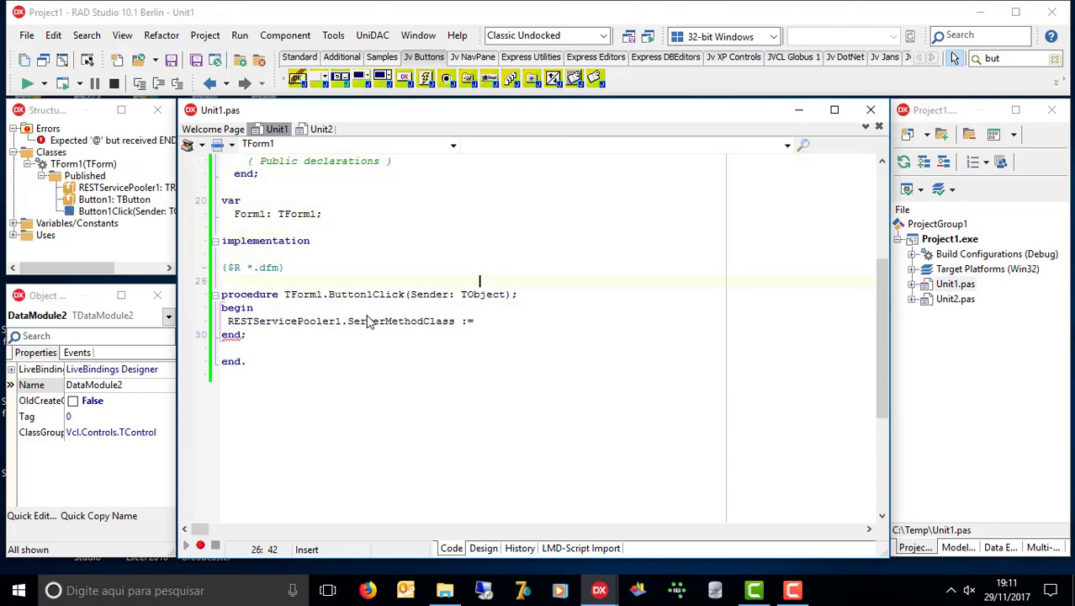
pyautogui.press('Up')
pyautogui.press('Up')
pyautogui.press('Up')
pyautogui.moveTo(368, 322)
pyautogui.hotkey('ctrl', 'Home')
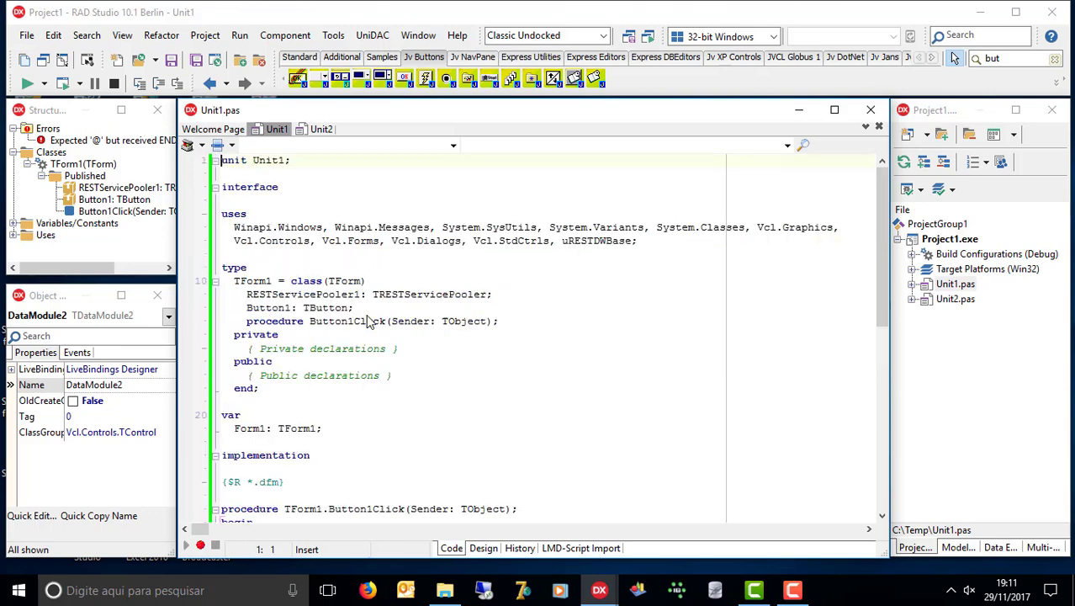
pyautogui.press('Down')
pyautogui.press('Down')
pyautogui.press('Down')
pyautogui.press('Down')
pyautogui.press('Down')
pyautogui.press('Down')
pyautogui.hotkey('ctrl', 'Right')
pyautogui.hotkey('ctrl', 'Right')
pyautogui.hotkey('ctrl', 'Right')
pyautogui.hotkey('ctrl', 'Right')
pyautogui.hotkey('ctrl', 'Right')
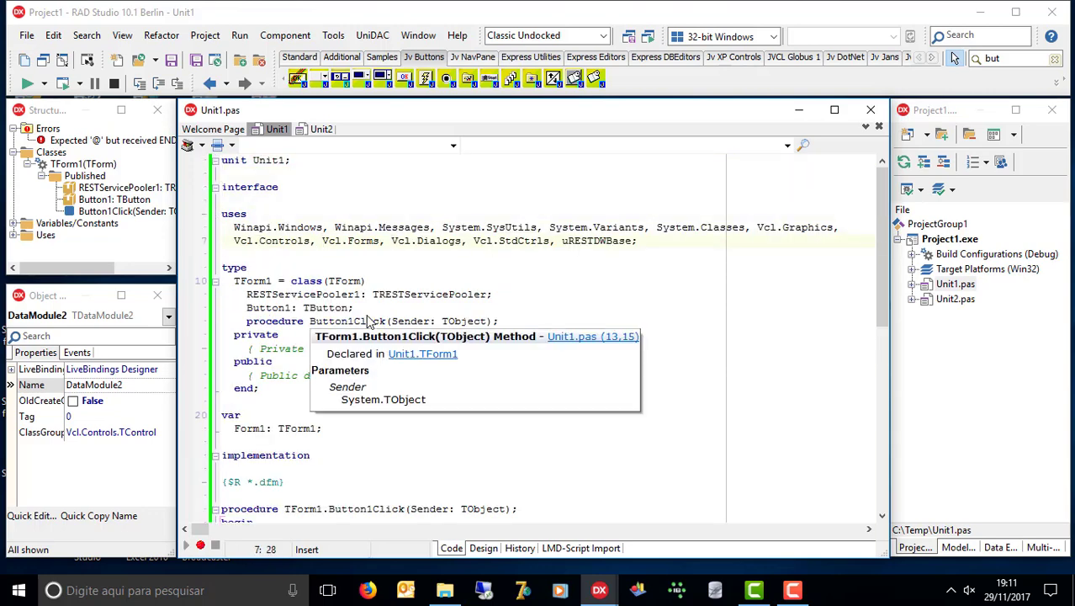
pyautogui.hotkey('ctrl', 'Right')
pyautogui.hotkey('ctrl', 'Right')
pyautogui.hotkey('ctrl', 'Right')
pyautogui.hotkey('ctrl', 'Right')
pyautogui.hotkey('ctrl', 'Right')
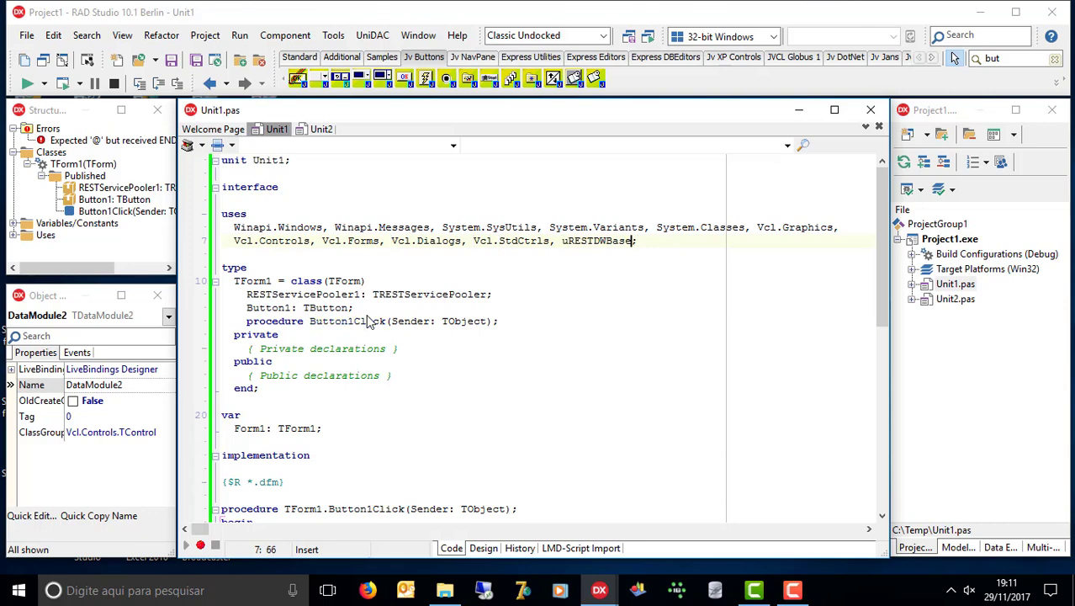
pyautogui.write(', Unit2')
# - Copy the class name TDataModule2 from the type declaration in Unit2
pyautogui.hotkey('ctrl', 'Tab')
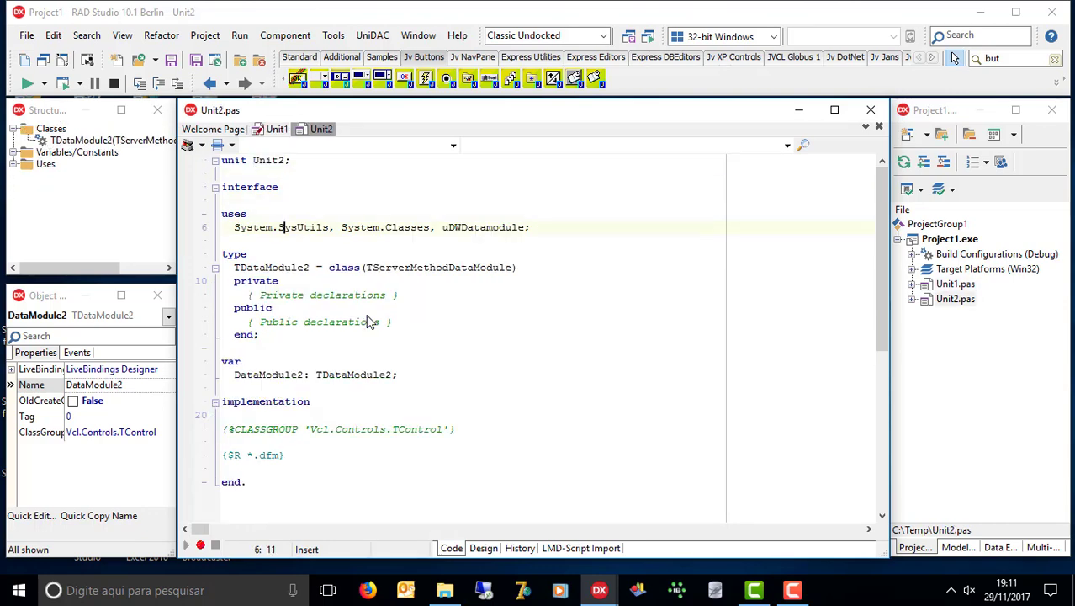
pyautogui.press('Down')
pyautogui.press('Down')
pyautogui.press('Down')
pyautogui.press('Right')
pyautogui.press('Right')
pyautogui.press('Right')
pyautogui.press('Right')
pyautogui.hotkey('ctrl', 'shift', 'Left')
pyautogui.hotkey('ctrl', 'c')
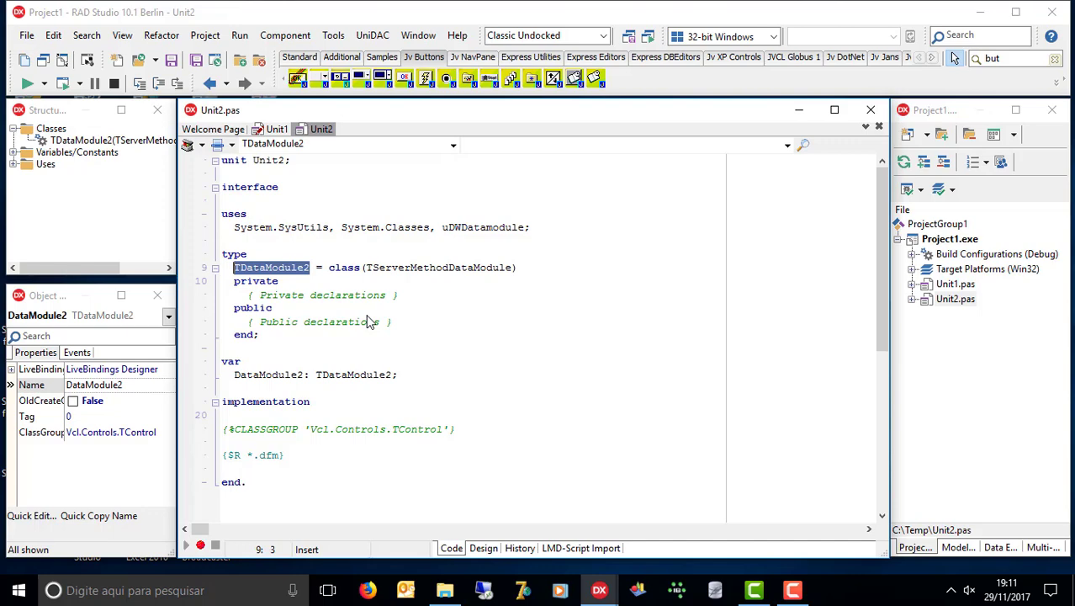
# - Complete the ServerMethodClass assignment in Unit1's Button1Click with the copied class name TDataModule2 and a closing semicolon
pyautogui.hotkey('ctrl', 'Tab')
pyautogui.press('Down')
pyautogui.press('Down')
pyautogui.press('Down')
pyautogui.press('Down')
pyautogui.press('Down')
pyautogui.press('Down')
pyautogui.press('Down')
pyautogui.press('Down')
pyautogui.press('Down')
pyautogui.press('Down')
pyautogui.press('Down')
pyautogui.press('Down')
pyautogui.press('Down')
pyautogui.press('Down')
pyautogui.press('Down')
pyautogui.press('Down')
pyautogui.press('Down')
pyautogui.press('Down')
pyautogui.press('Down')
pyautogui.press('Down')
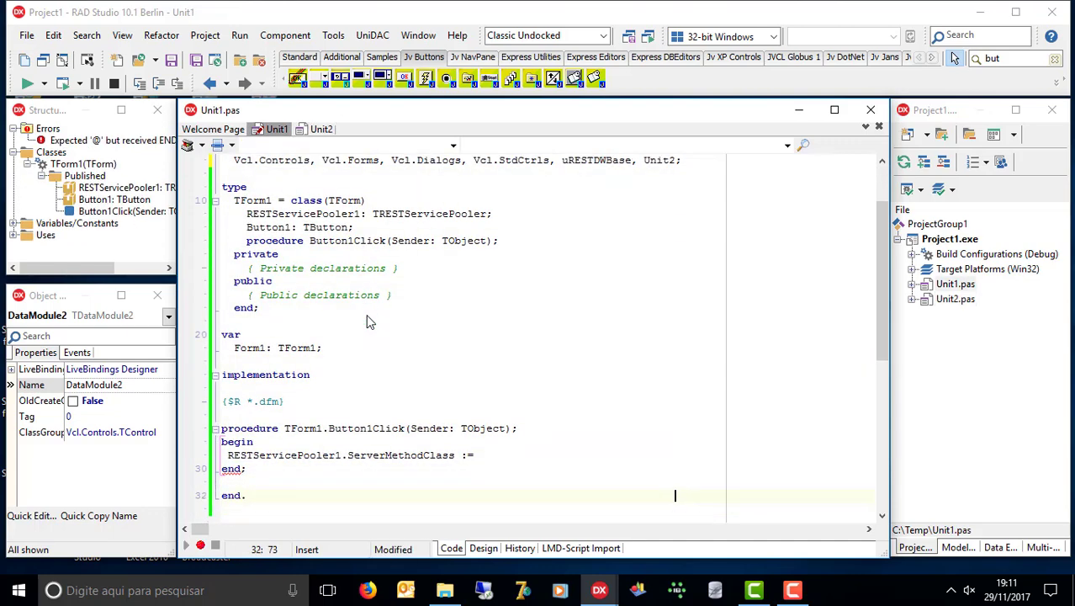
pyautogui.press('Up')
pyautogui.press('Up')
pyautogui.press('Up')
pyautogui.press('End')
pyautogui.hotkey('ctrl', 'v')
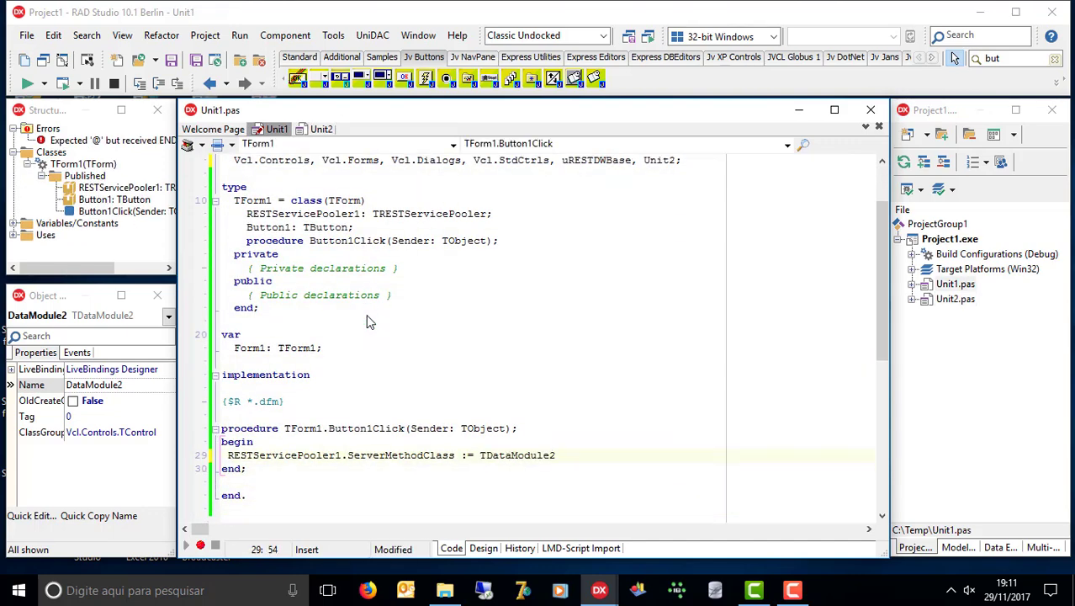
pyautogui.write(';')
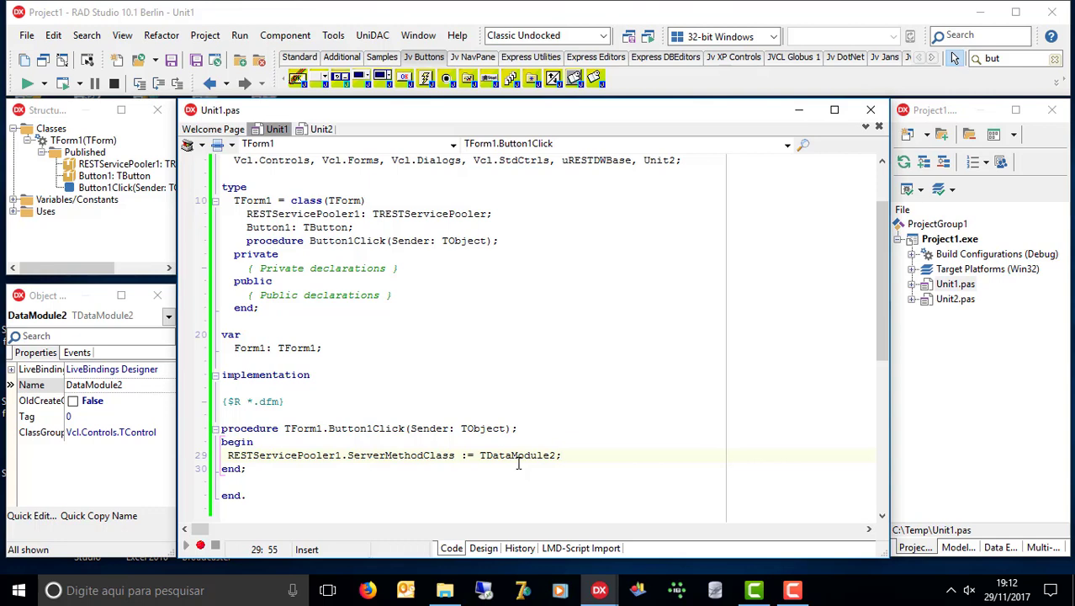
# - Add the statement "RESTServicePooler1.Active := Not RESTServicePooler1.Active;" below the ServerMethodClass assignment in Button1Click
pyautogui.hotkey('ctrl', 'Left')
pyautogui.hotkey('ctrl', 'Left')
pyautogui.hotkey('ctrl', 'Left')
pyautogui.hotkey('ctrl', 'shift', 'Left')
pyautogui.hotkey('ctrl', 'c')
pyautogui.hotkey('ctrl', 'shift', 'Right')
pyautogui.press('Home')
pyautogui.press('Down')
pyautogui.press('Return')
pyautogui.press('Up')
pyautogui.hotkey('ctrl', 'v')
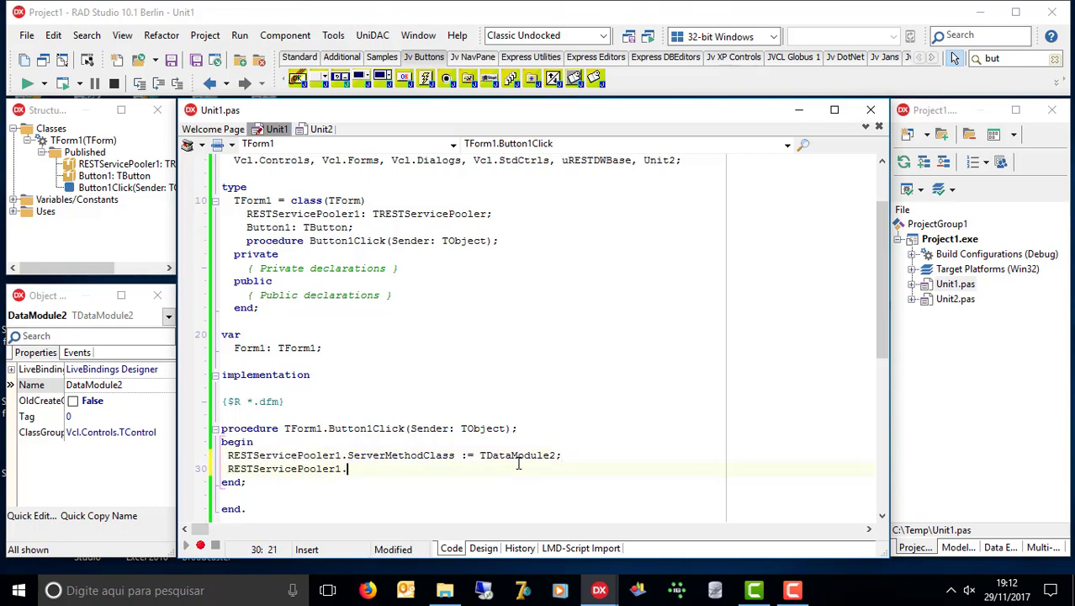
pyautogui.write('.ac')
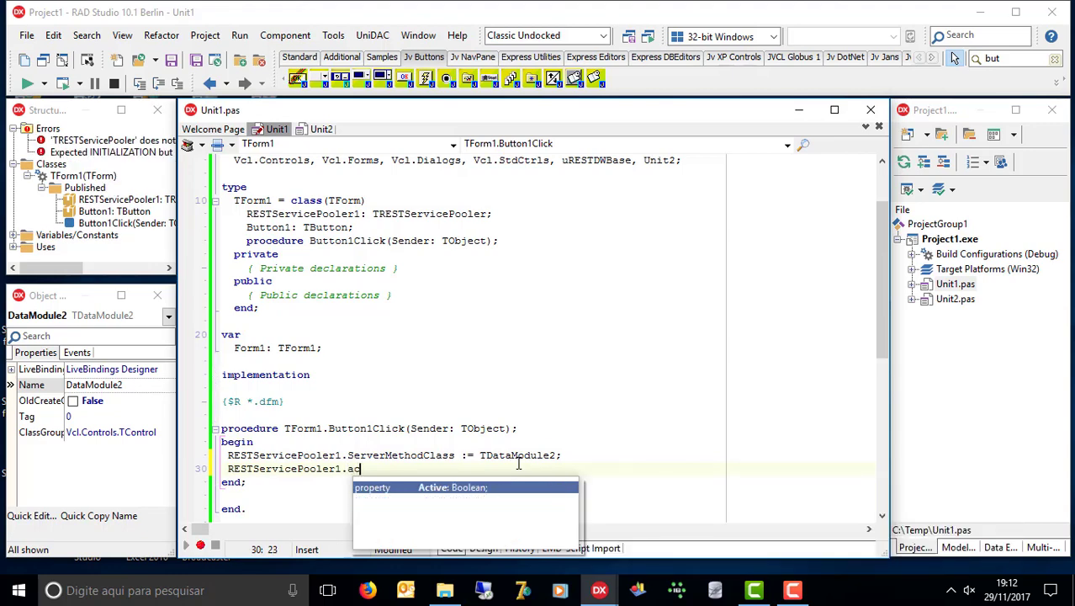
pyautogui.press('Return')
pyautogui.write(':=')
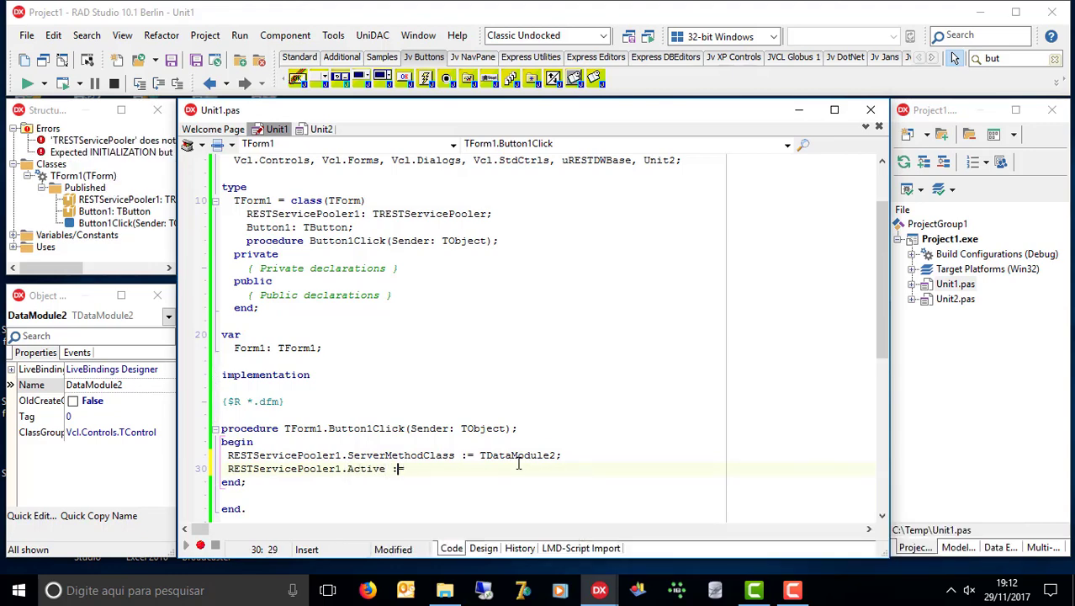
pyautogui.press('Left')
pyautogui.press('Left')
pyautogui.press('Left')
pyautogui.hotkey('shift', 'Home')
pyautogui.hotkey('ctrl', 'c')
pyautogui.press('End')
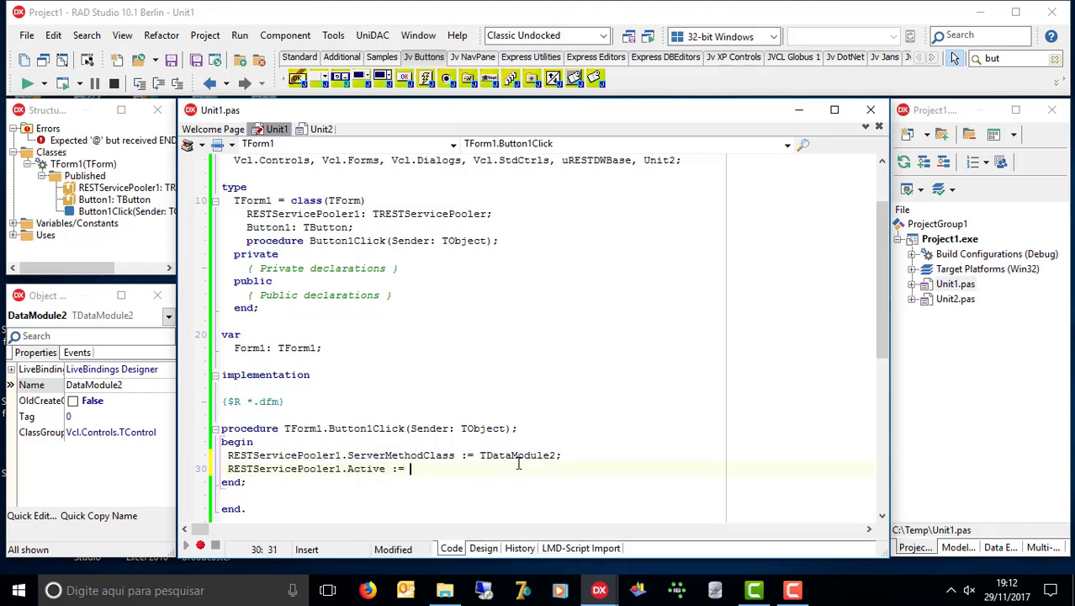
pyautogui.write('Not')
pyautogui.hotkey('ctrl', 'v')
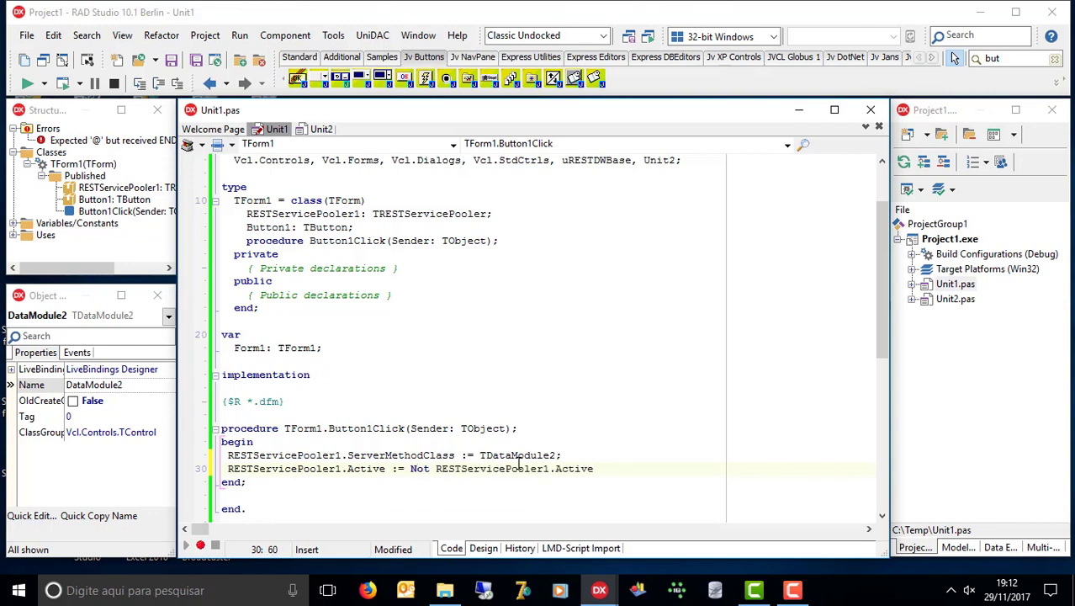
pyautogui.write(';')
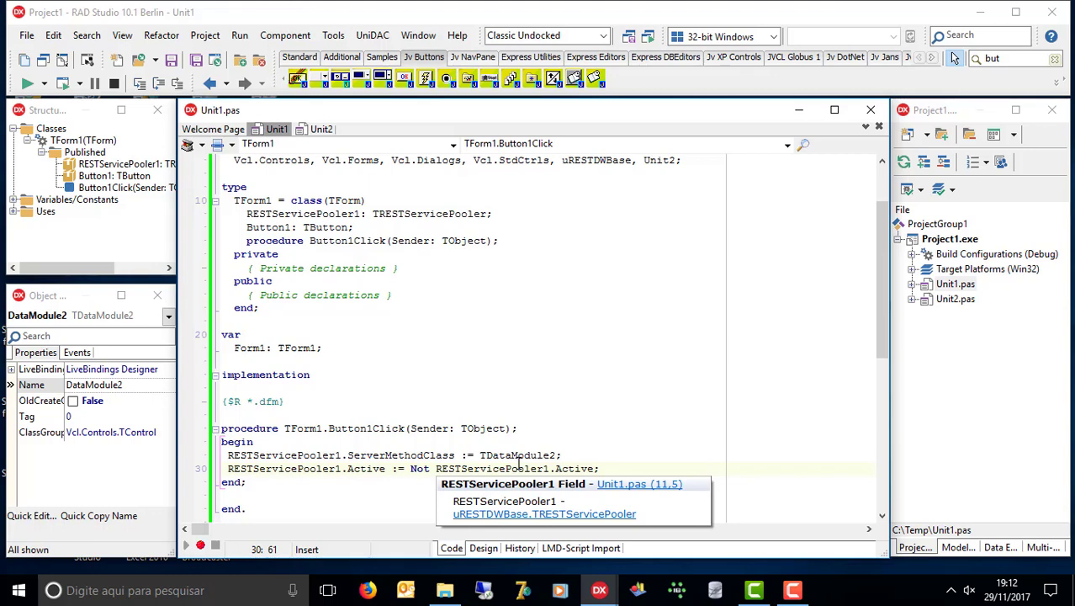
# - Clear the component palette filter and place a DWServerEvents component from REST Dataware - Service on Unit2's data module
pyautogui.click(320, 129)
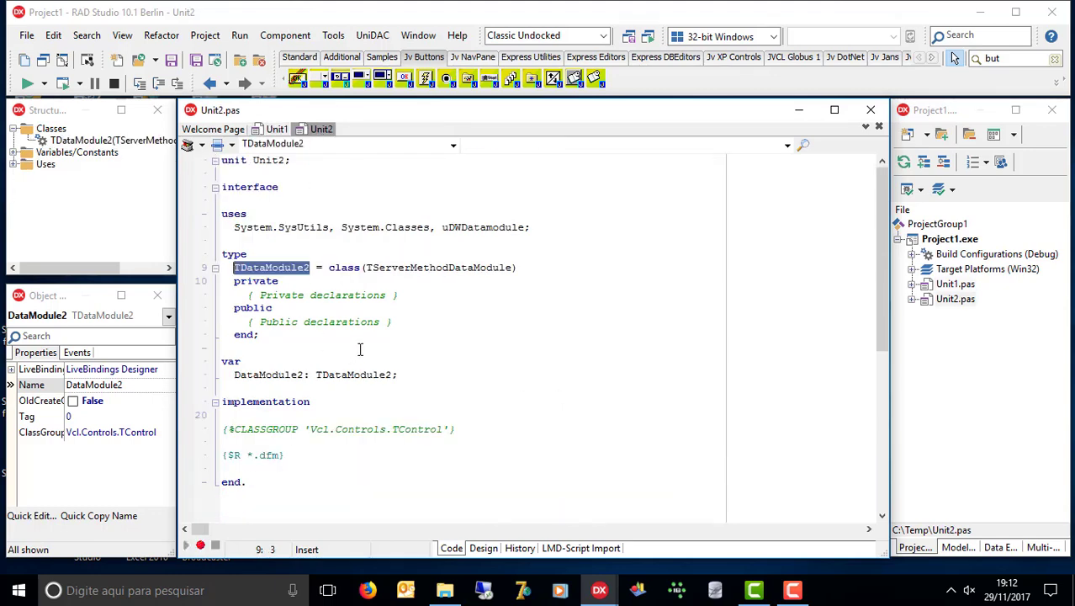
pyautogui.press('F12')
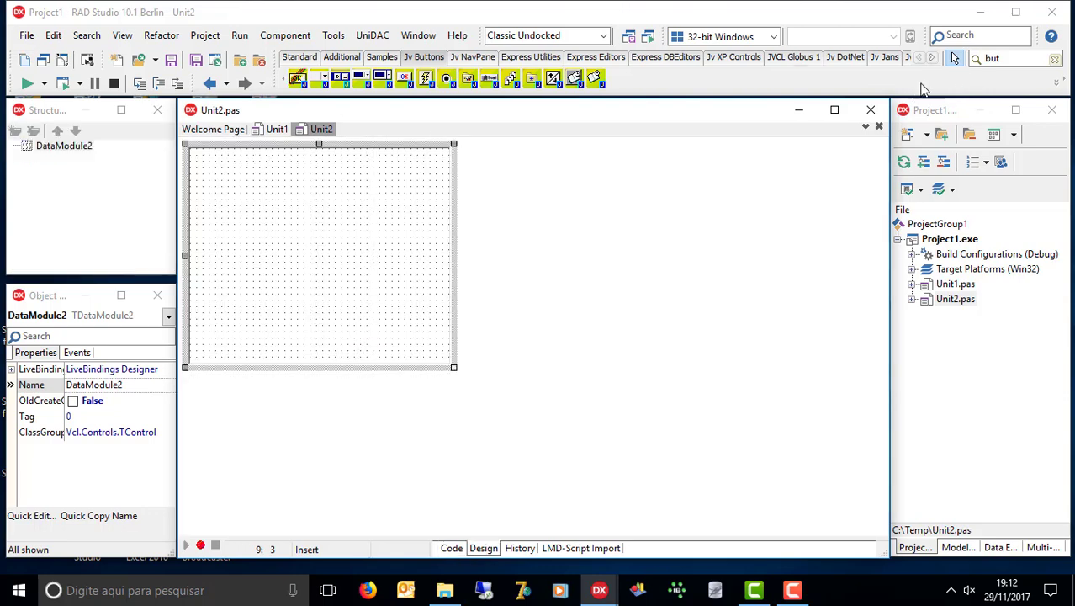
pyautogui.rightClick(791, 89)
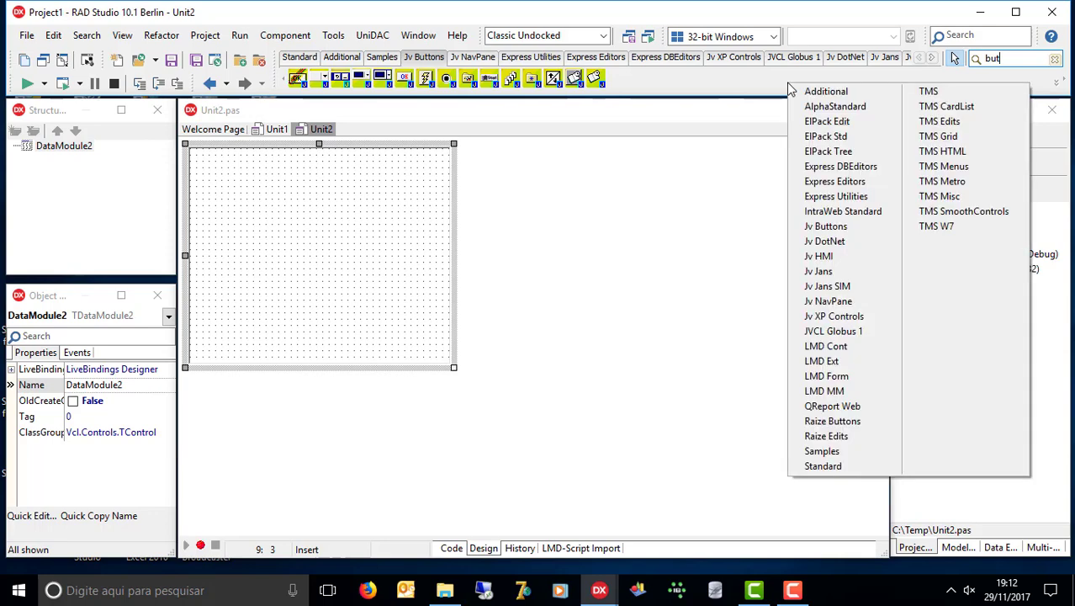
pyautogui.rightClick(684, 78)
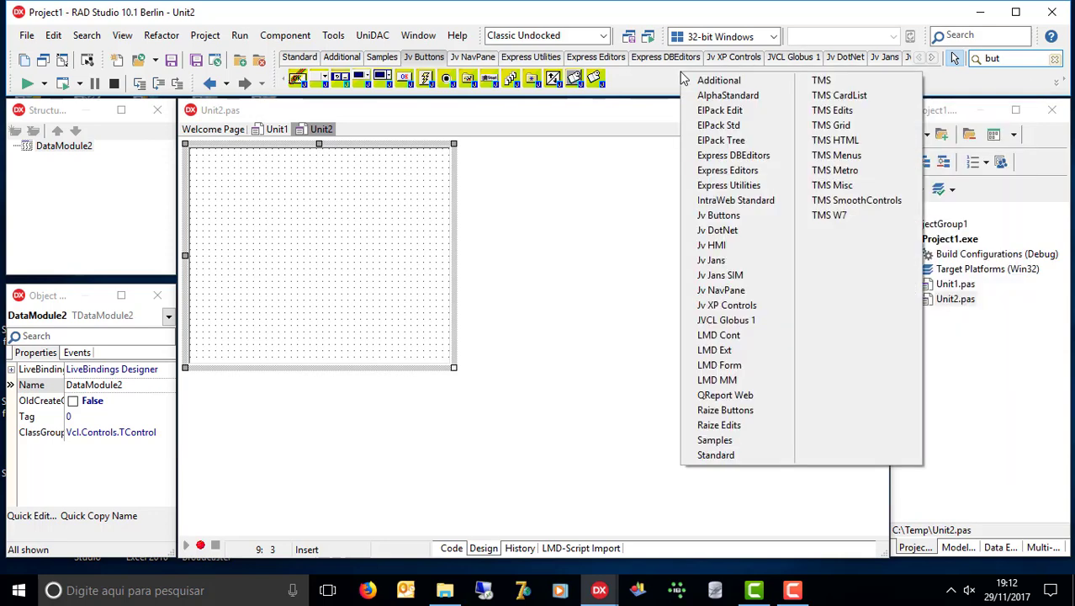
pyautogui.click(1028, 59)
pyautogui.press('Delete')
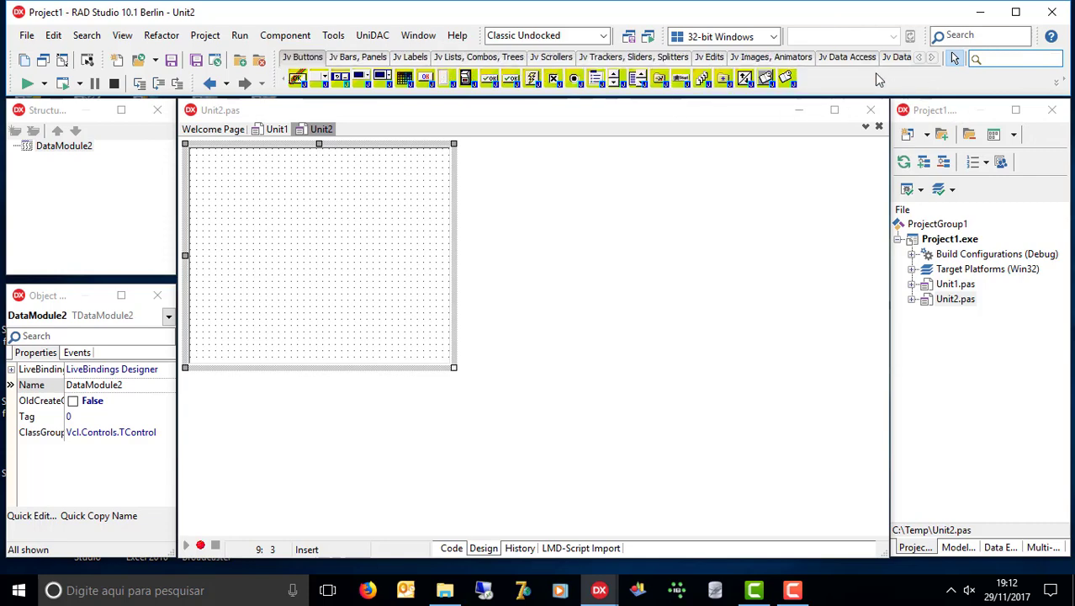
pyautogui.rightClick(874, 72)
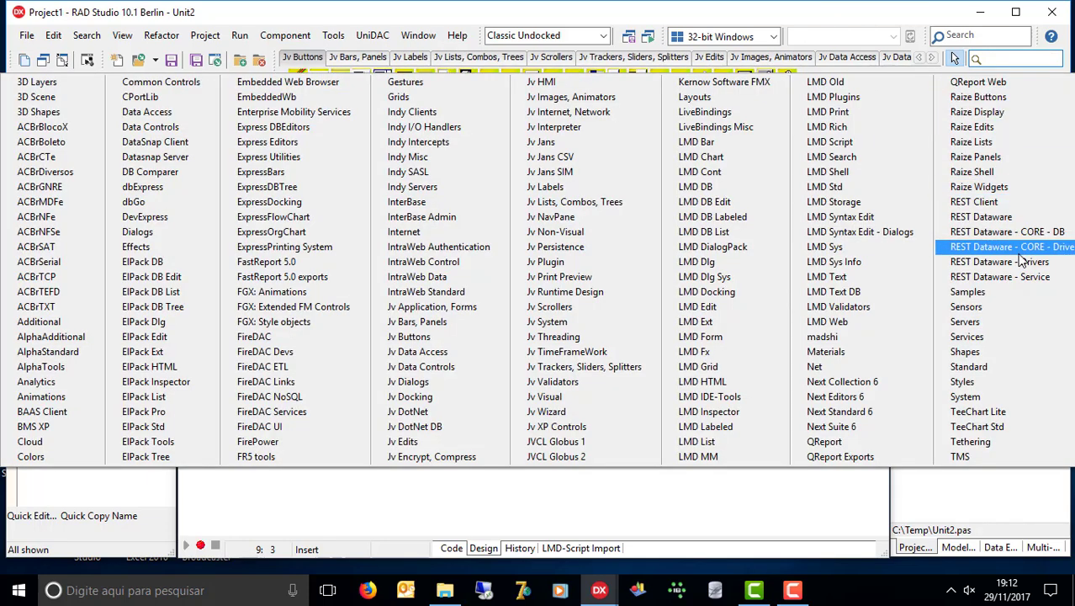
pyautogui.click(1013, 273)
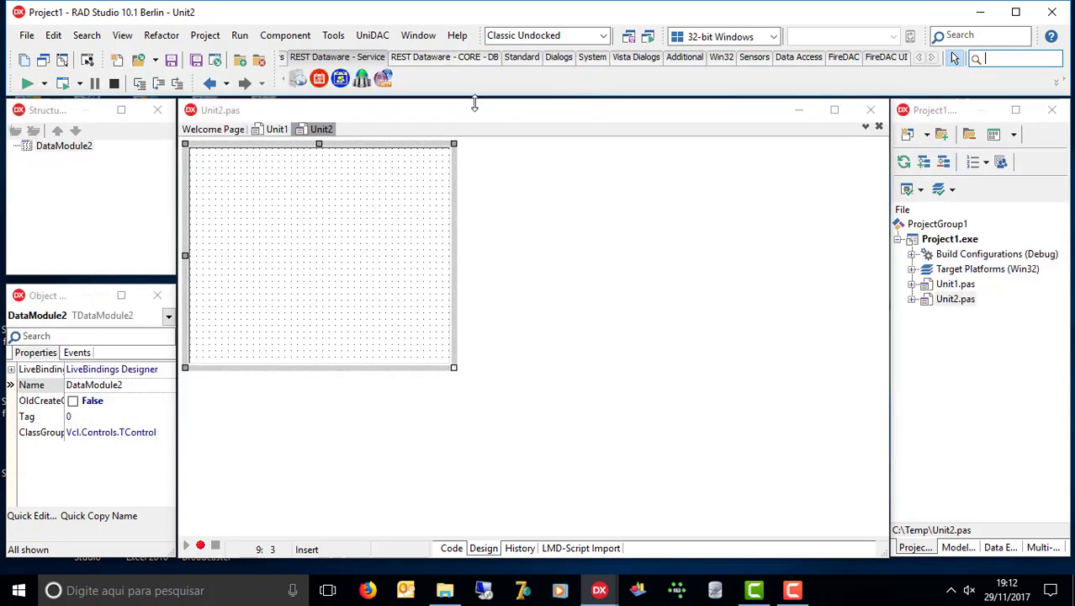
pyautogui.click(319, 79)
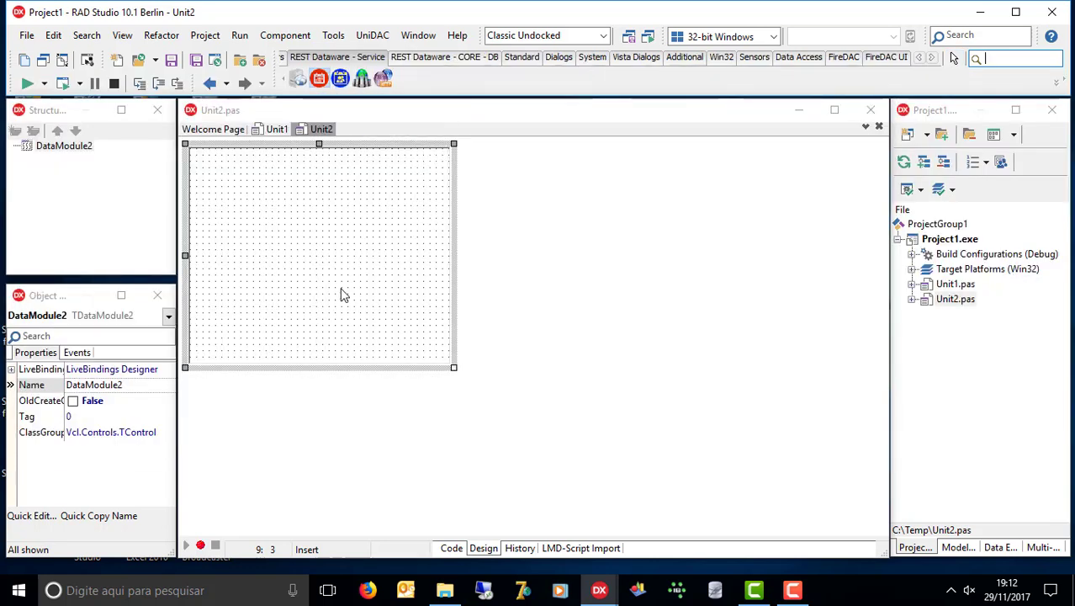
pyautogui.click(345, 304)
pyautogui.moveTo(352, 314); pyautogui.dragTo(350, 290)
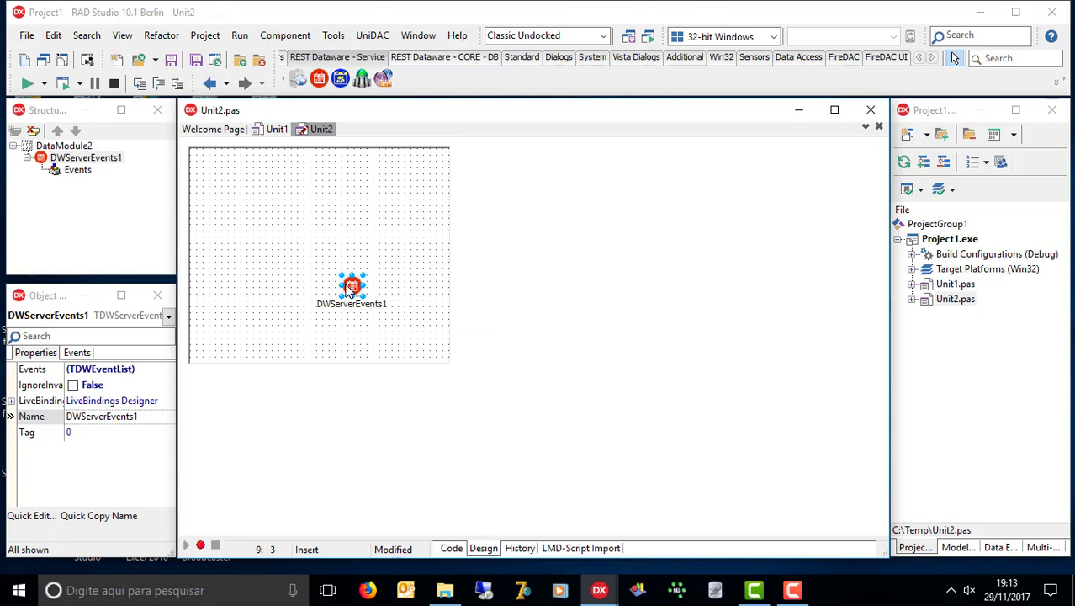
# - Add an event to the Events collection of DWServerEvents1 and name it teste
pyautogui.click(168, 375)
pyautogui.click(168, 372)
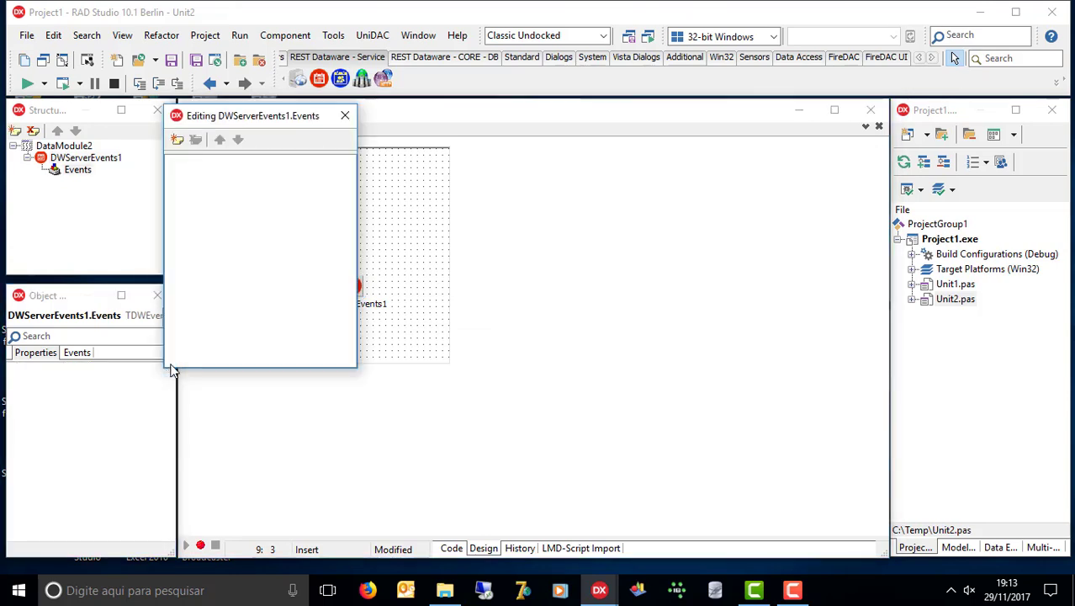
pyautogui.click(177, 140)
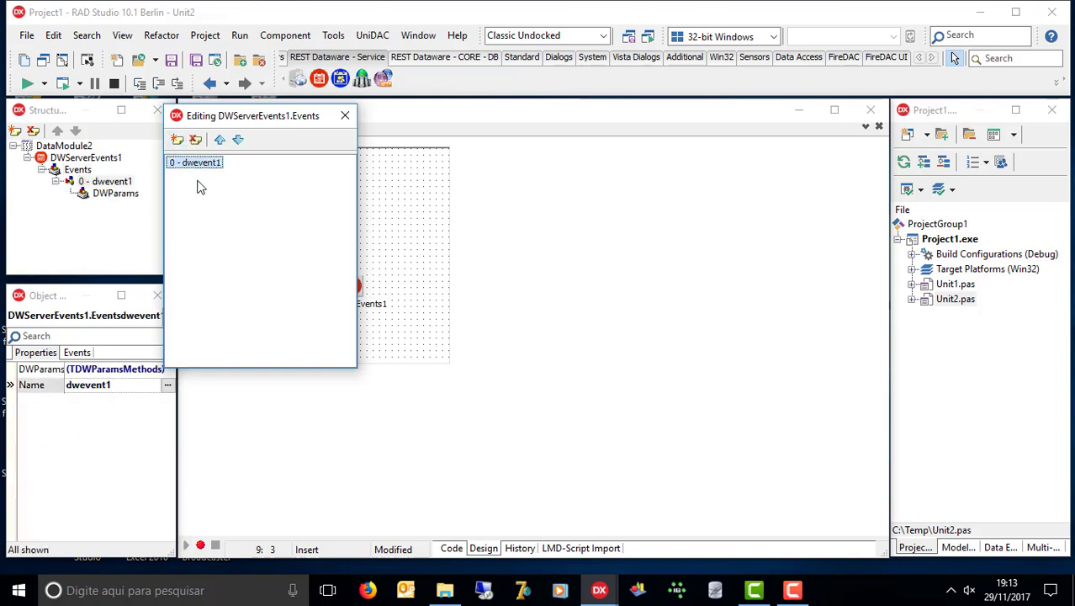
pyautogui.click(120, 385)
pyautogui.write('teste')
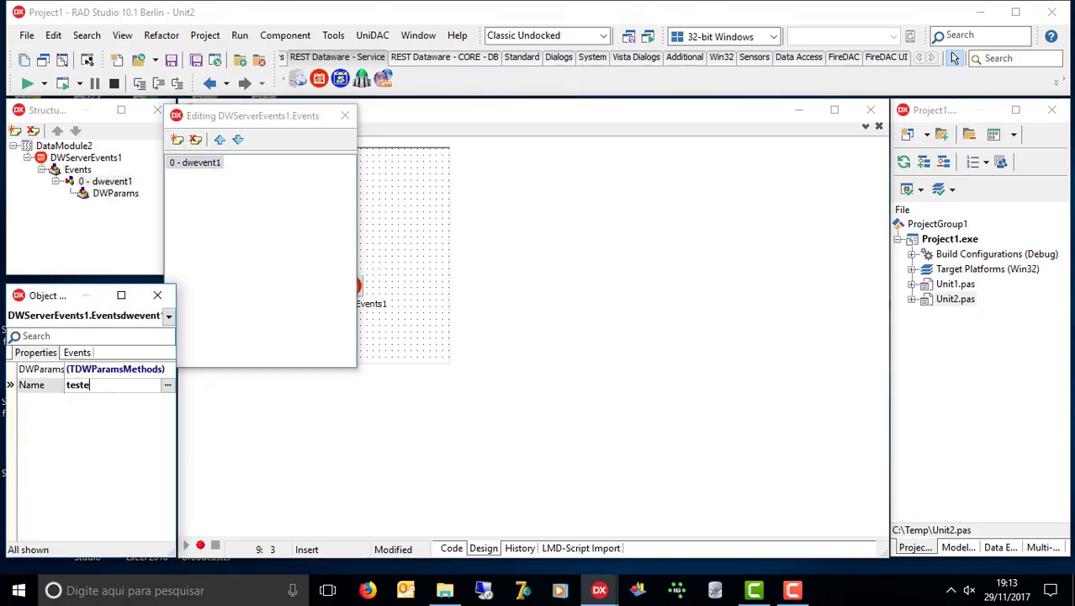
pyautogui.press('Up')
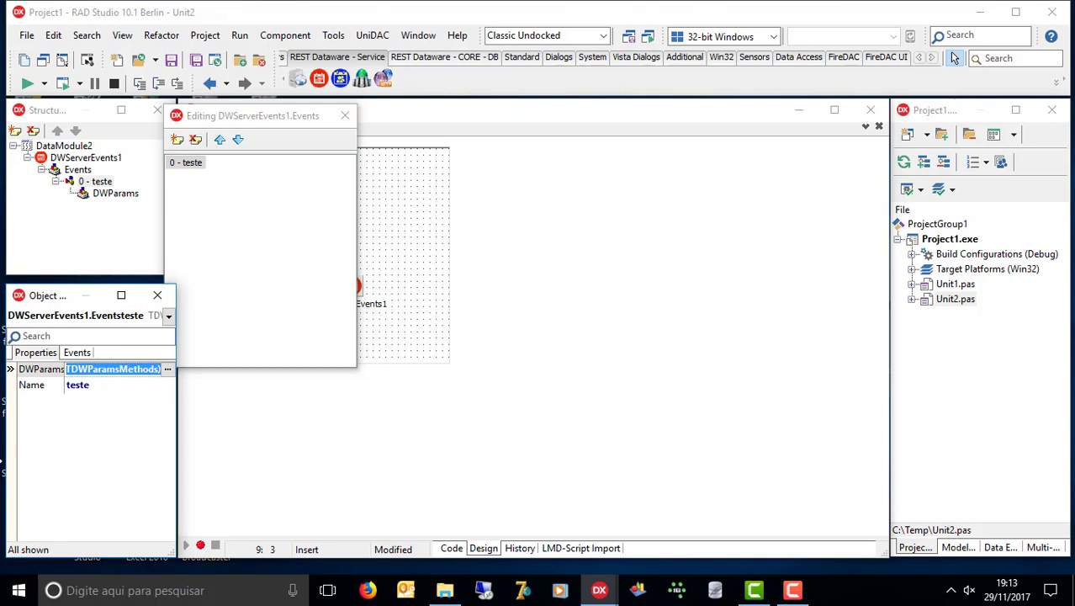
# - Add a parameter named result with object direction odOUT to the teste event's DWParams, and return to that event
pyautogui.click(167, 368)
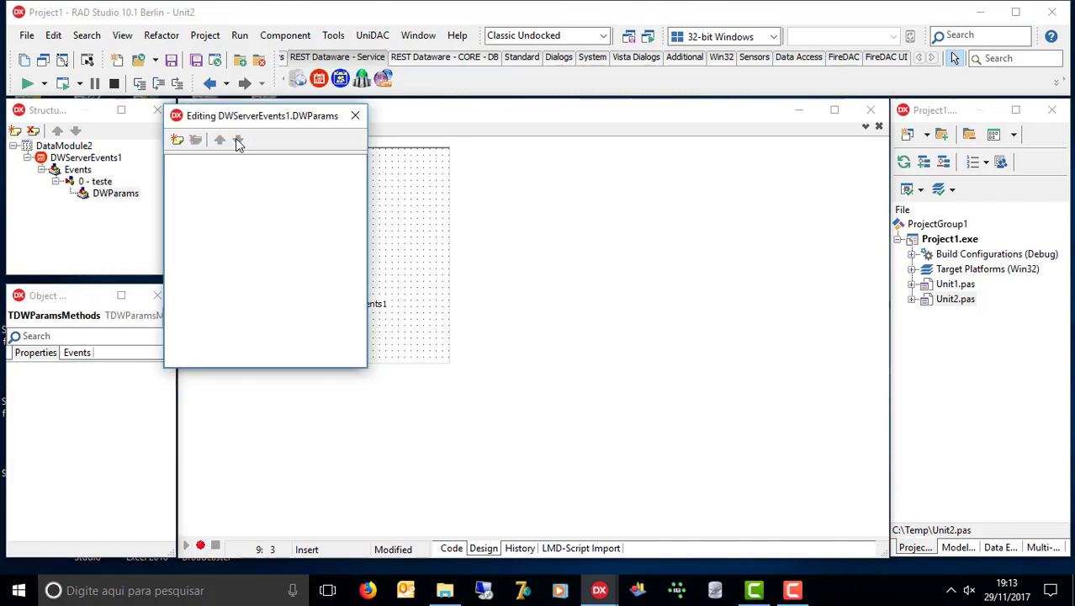
pyautogui.click(177, 139)
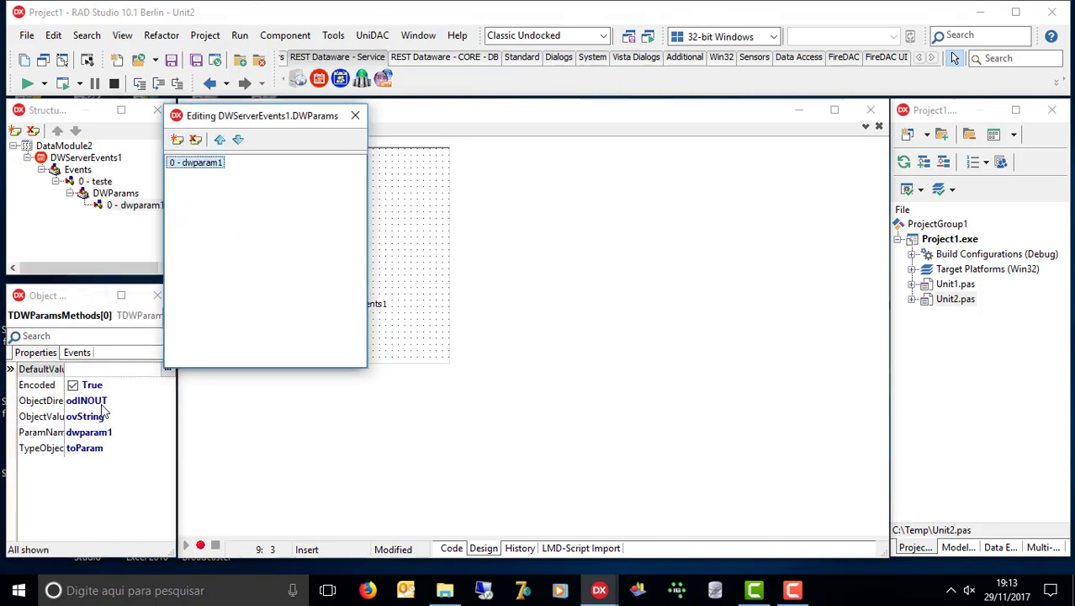
pyautogui.click(104, 433)
pyautogui.write('result')
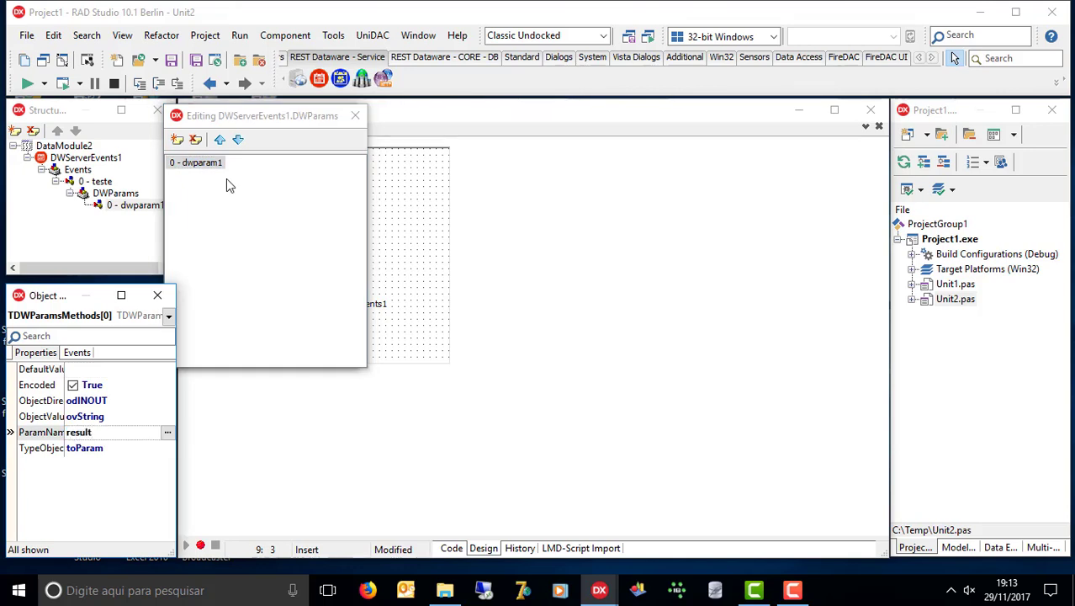
pyautogui.press('Up')
pyautogui.press('Up')
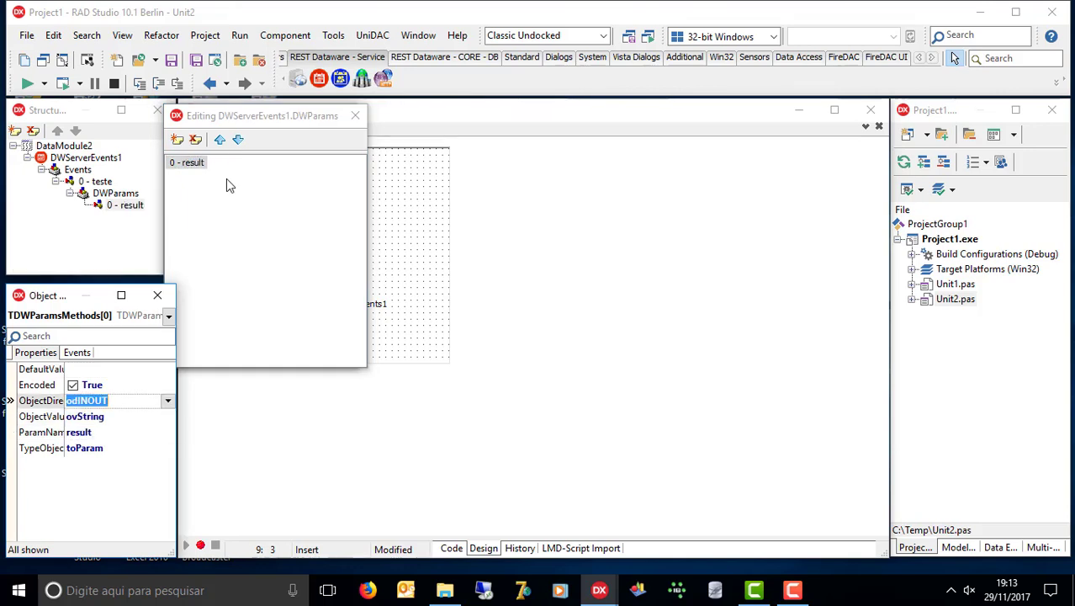
pyautogui.click(168, 401)
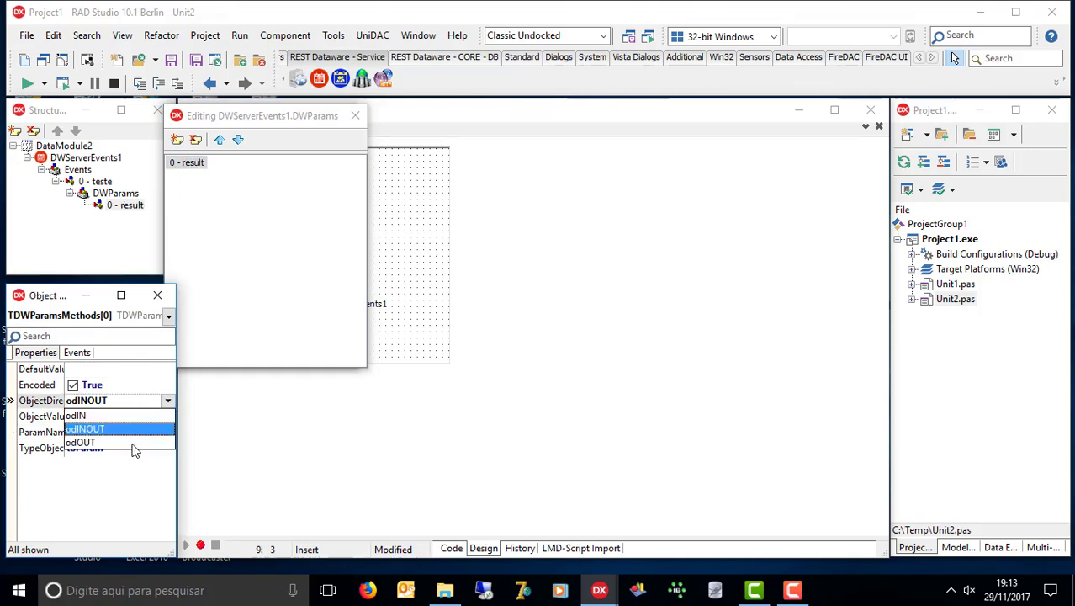
pyautogui.click(137, 442)
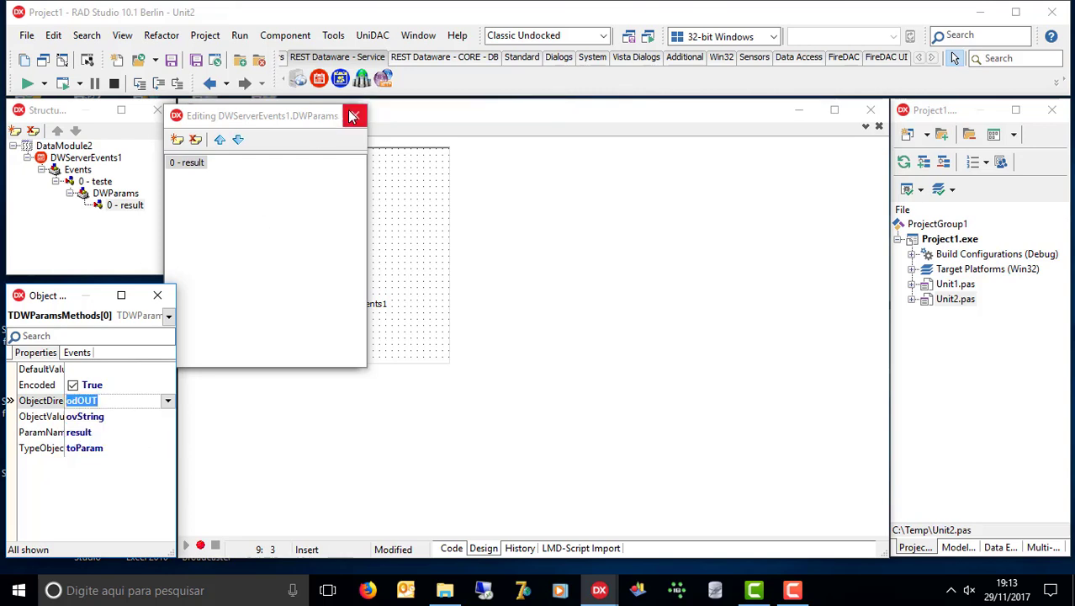
pyautogui.click(355, 115)
pyautogui.click(195, 163)
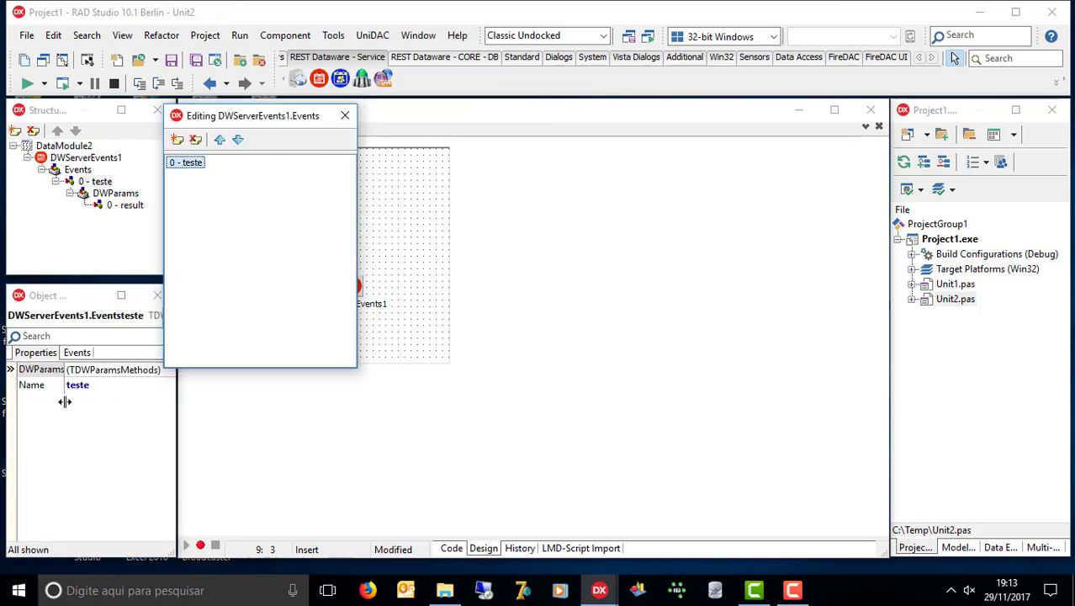
# - Create the OnReplyEvent handler for the teste event and begin its body with "Params."
pyautogui.click(85, 354)
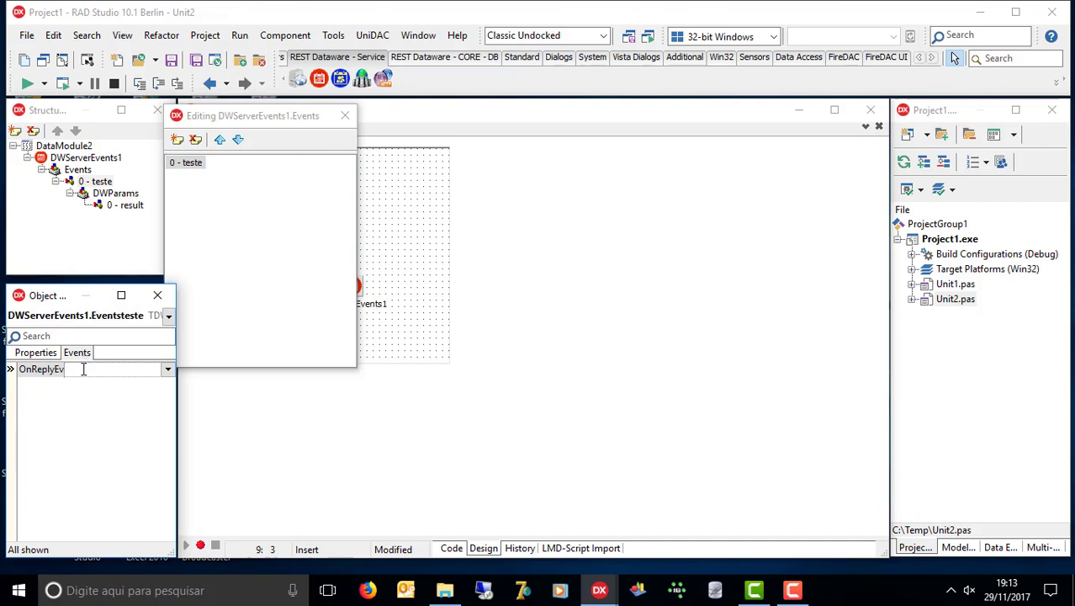
pyautogui.doubleClick(84, 369)
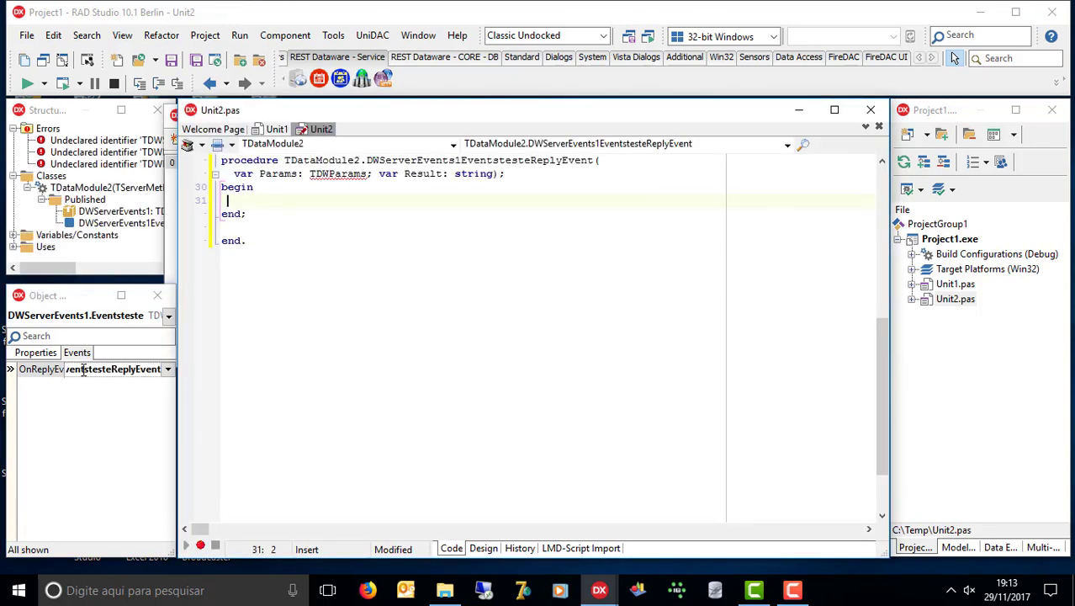
pyautogui.press('Up')
pyautogui.press('Up')
pyautogui.hotkey('ctrl', 'Right')
pyautogui.hotkey('ctrl', 'Right')
pyautogui.hotkey('ctrl', 'shift', 'Right')
pyautogui.hotkey('ctrl', 'c')
pyautogui.press('Down')
pyautogui.press('Return')
pyautogui.hotkey('ctrl', 'v')
pyautogui.write('.')
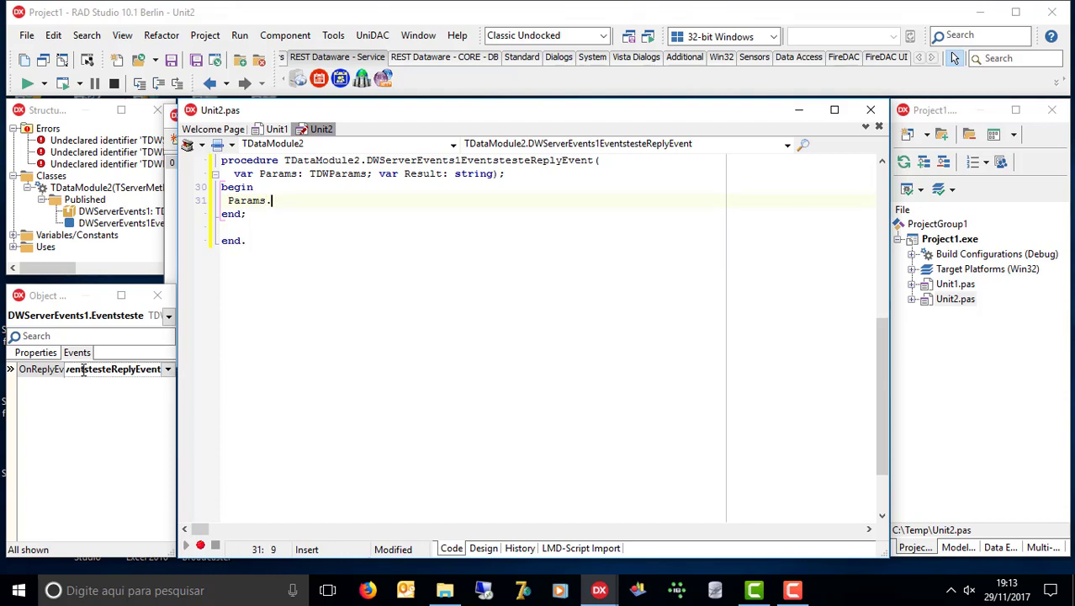
# - Compile the project to check the TDWParams reference in Unit2
pyautogui.hotkey('ctrl', 'F9')
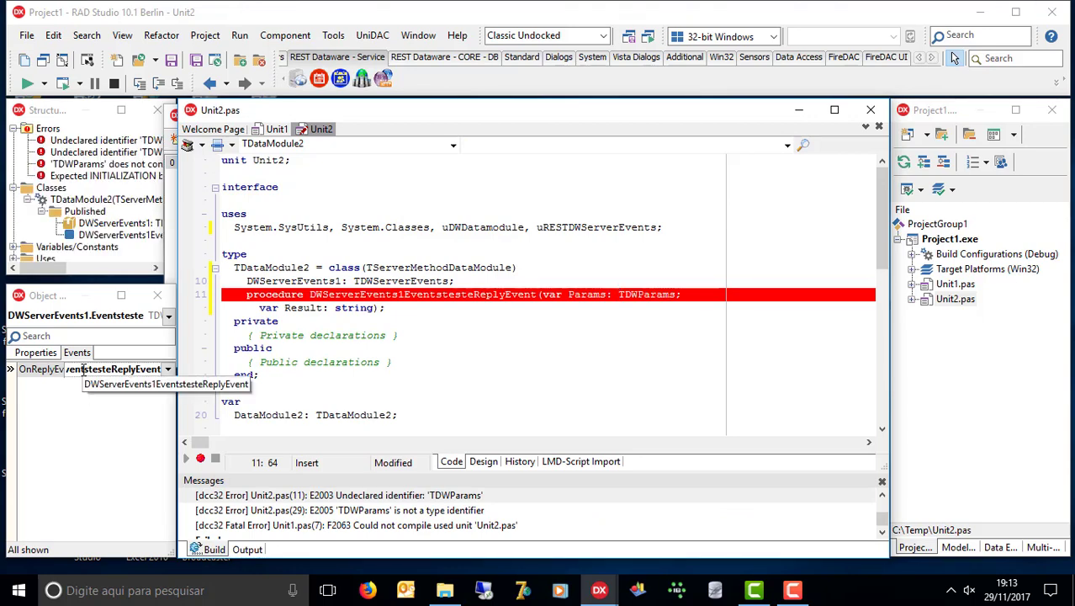
pyautogui.press('Up')
pyautogui.press('Up')
pyautogui.press('Down')
# - Switch to the RAD Studio window with RestDWServerISAPI and copy the UDWJSONObject unit name from uDmService's uses clause
pyautogui.hotkey('alt', 'Tab')
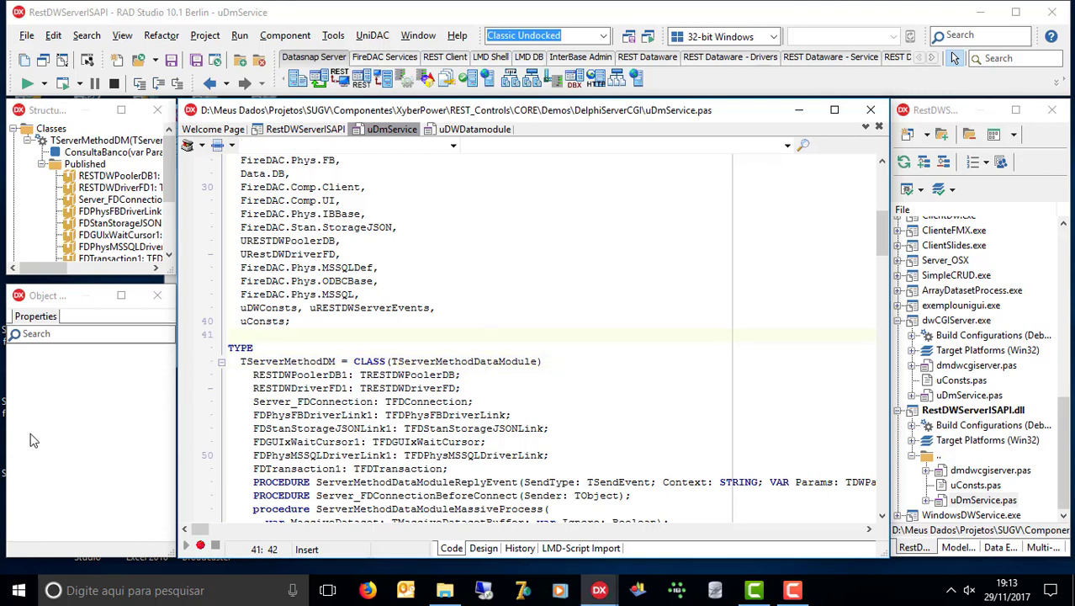
pyautogui.click(371, 227)
pyautogui.press('Up')
pyautogui.press('Up')
pyautogui.press('Up')
pyautogui.press('Up')
pyautogui.press('Up')
pyautogui.press('Up')
pyautogui.press('Up')
pyautogui.press('Up')
pyautogui.press('Up')
pyautogui.press('Up')
pyautogui.press('Up')
pyautogui.press('Up')
pyautogui.press('Up')
pyautogui.press('Up')
pyautogui.press('Up')
pyautogui.press('Up')
pyautogui.press('Up')
pyautogui.press('Up')
pyautogui.press('Up')
pyautogui.press('Up')
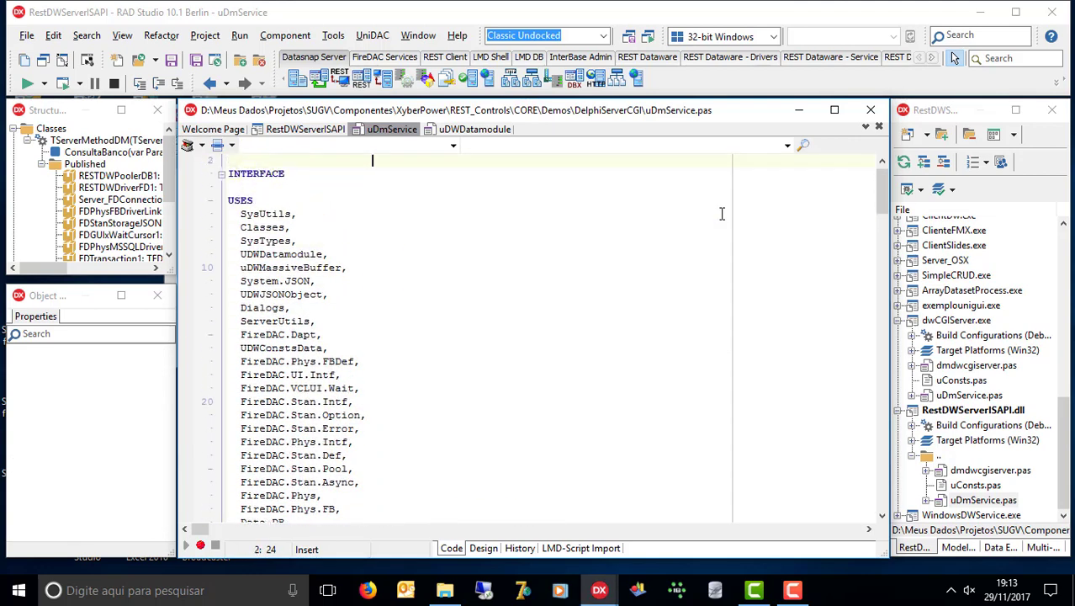
pyautogui.press('Up')
pyautogui.press('Down')
pyautogui.press('Down')
pyautogui.press('Down')
pyautogui.press('Down')
pyautogui.press('Down')
pyautogui.press('Down')
pyautogui.press('Down')
pyautogui.press('Down')
pyautogui.press('Down')
pyautogui.press('Down')
pyautogui.press('Down')
pyautogui.press('Home')
pyautogui.hotkey('shift', 'End')
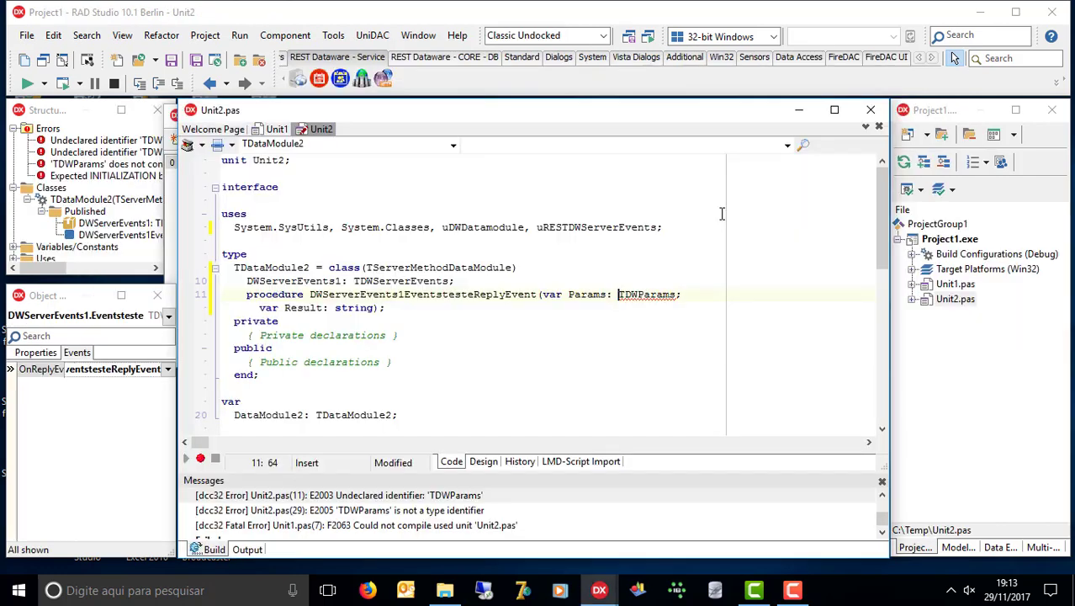
# - Add UDWJSONObject to the end of Unit2's interface uses clause in Project1 and save the unit
pyautogui.press('Up')
pyautogui.press('Up')
pyautogui.press('Up')
pyautogui.press('Up')
pyautogui.press('Up')
pyautogui.press('Right')
pyautogui.press('Right')
pyautogui.press('Right')
pyautogui.press('Right')
pyautogui.press('Right')
pyautogui.press('Right')
pyautogui.write(', UDWJSONObject')
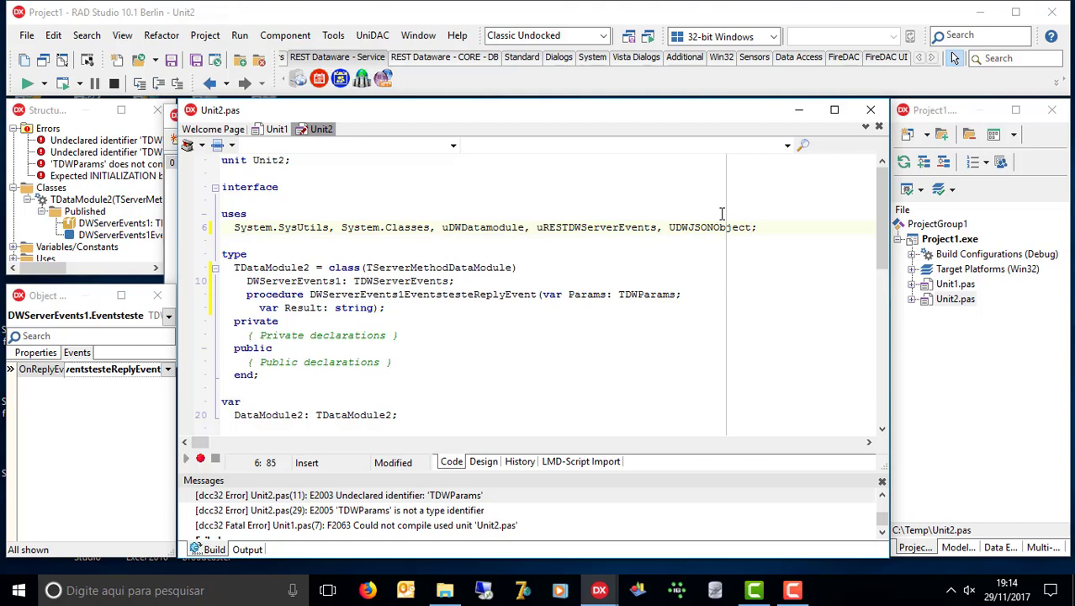
pyautogui.hotkey('ctrl', 's')
# - Complete the reference in the teste reply handler as Params.ItemsString using code completion
pyautogui.hotkey('ctrl', 'End')
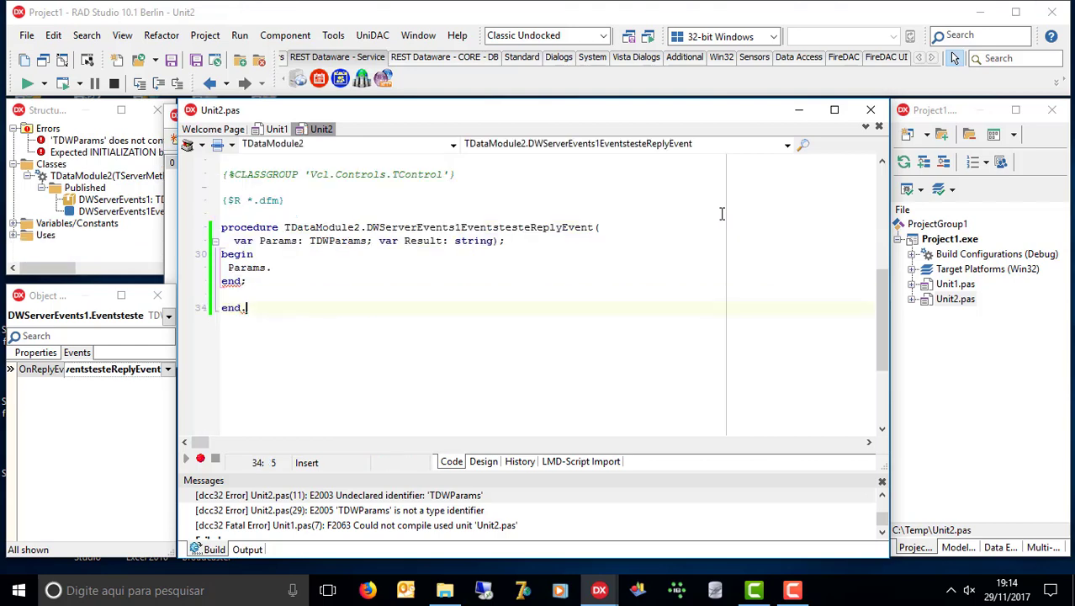
pyautogui.press('Up')
pyautogui.press('Up')
pyautogui.press('Up')
pyautogui.press('End')
pyautogui.write('.')
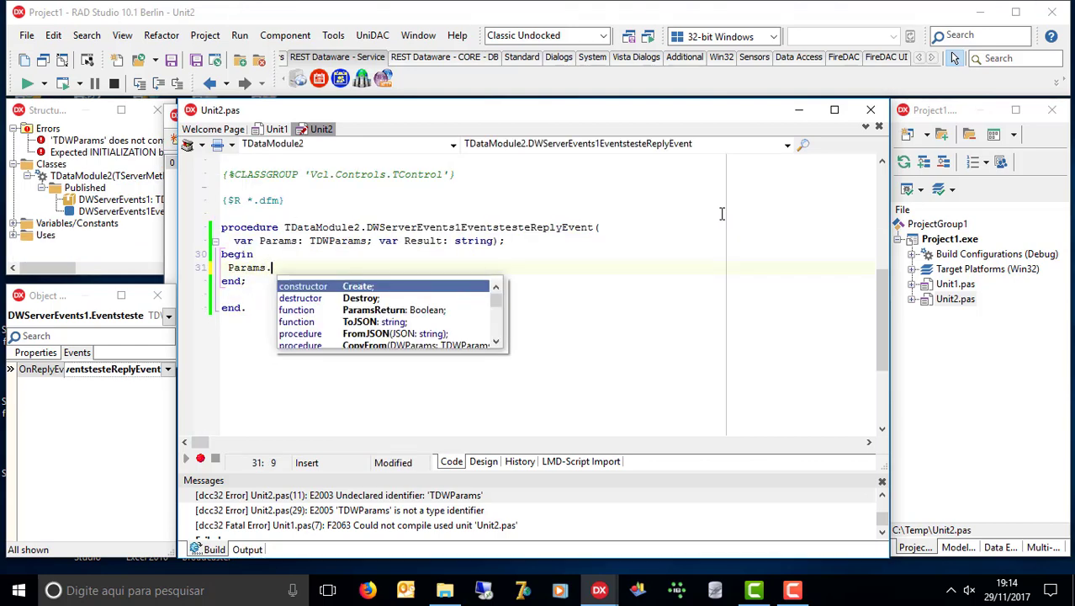
pyautogui.write('ite')
pyautogui.press('Down')
pyautogui.press('Return')
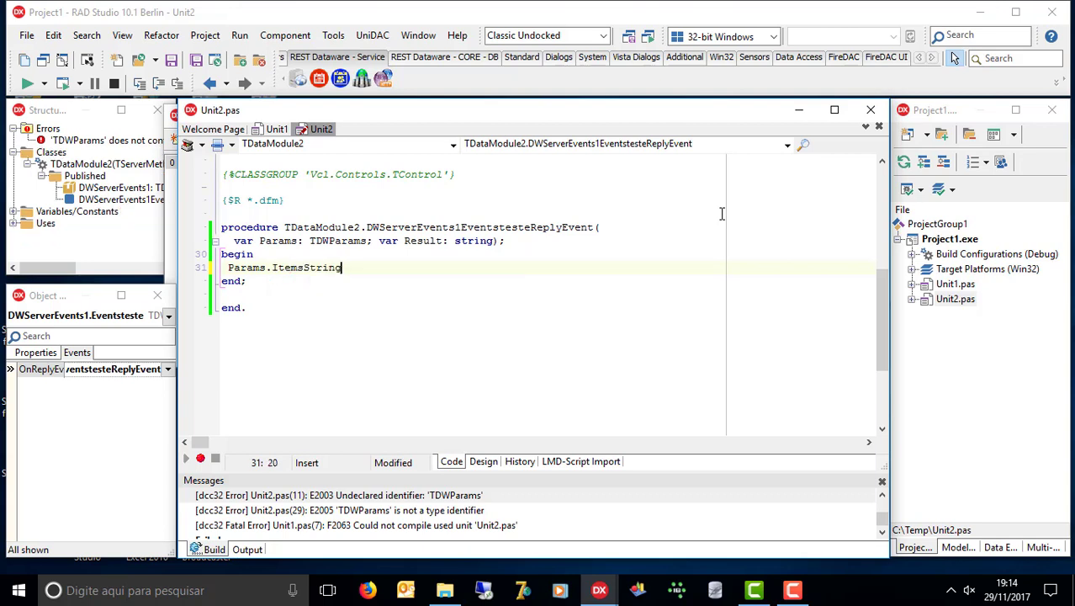
# - Index ItemsString with 'result' and append the AsString property, starting an assignment
pyautogui.write("['']")
pyautogui.press('Left')
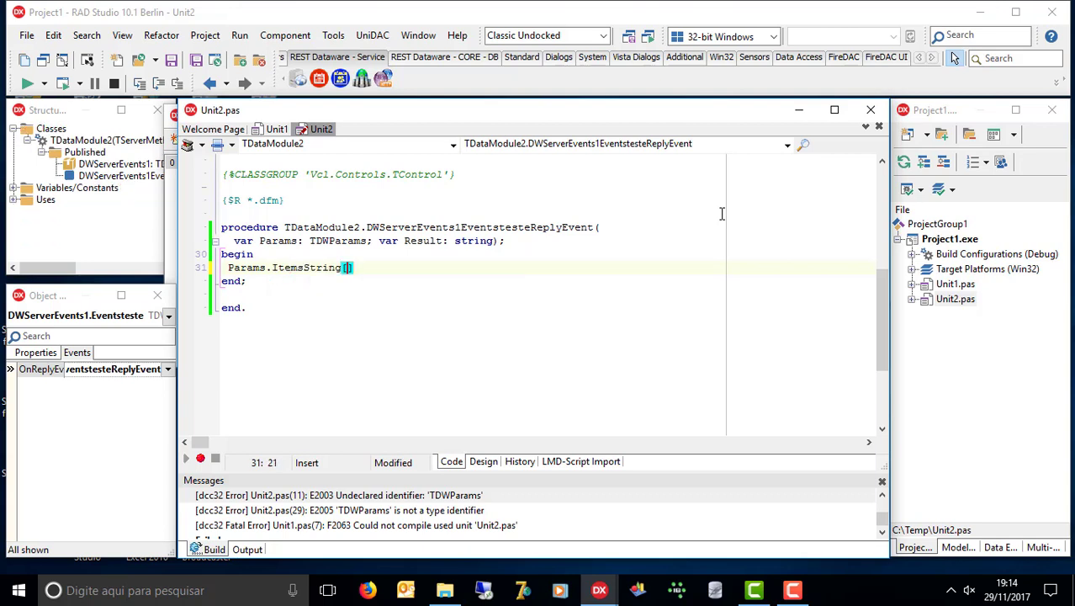
pyautogui.write("''")
pyautogui.press('Left')
pyautogui.press('Left')
pyautogui.write('resulta')
pyautogui.press('BackSpace')
pyautogui.press('End')
pyautogui.write('.')
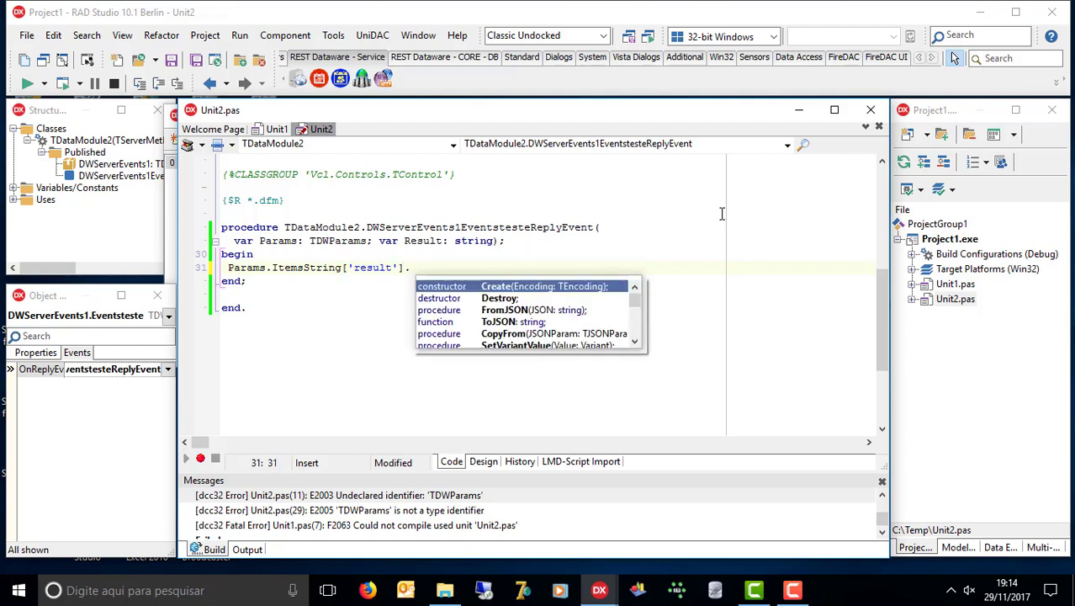
pyautogui.write('AsString')
pyautogui.press('Return')
pyautogui.write(':')
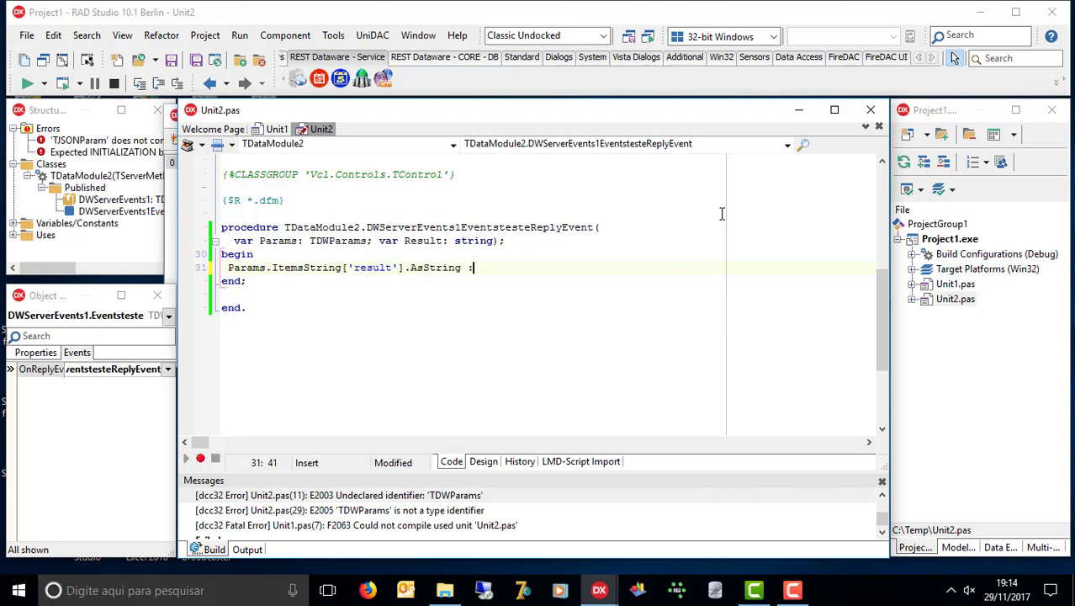
pyautogui.write("= 'Hello Wolrd")
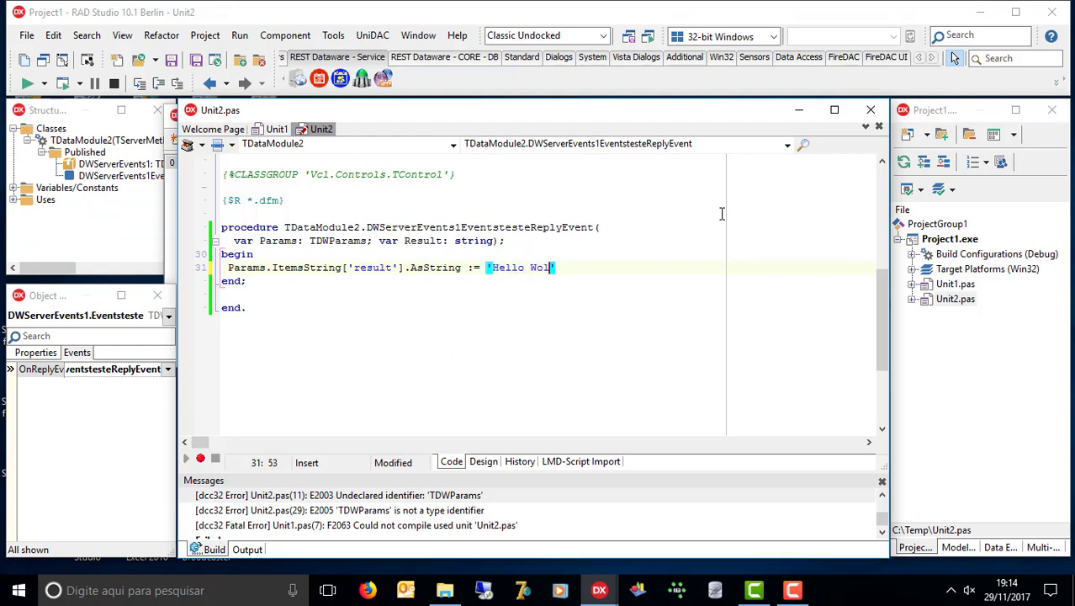
pyautogui.press('Left')
pyautogui.press('Left')
pyautogui.press('BackSpace')
pyautogui.write('r')
pyautogui.press('End')
pyautogui.press('Left')
pyautogui.press('Left')
pyautogui.press('BackSpace')
pyautogui.press('End')
pyautogui.press('BackSpace')
pyautogui.press('BackSpace')
pyautogui.press('BackSpace')
pyautogui.press('BackSpace')
pyautogui.press('BackSpace')
pyautogui.press('BackSpace')
pyautogui.press('BackSpace')
pyautogui.press('BackSpace')
pyautogui.press('BackSpace')
pyautogui.press('BackSpace')
pyautogui.press('BackSpace')
pyautogui.press('BackSpace')
pyautogui.write("'")
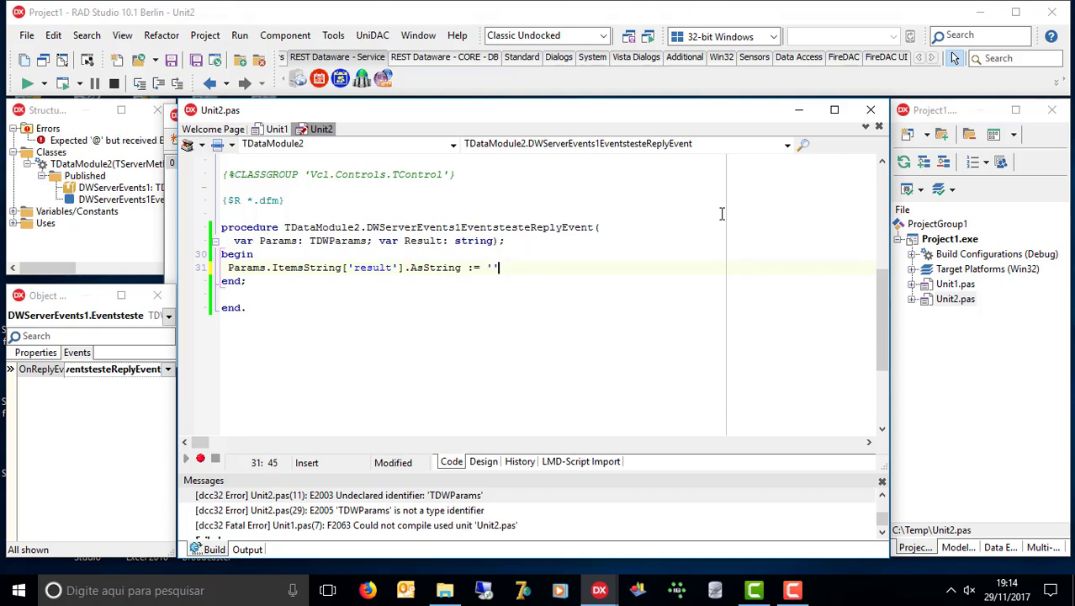
# - Assign the text 'Teste de REST Dataware - CORE' to the result parameter, end the statement with a semicolon and save Unit2
pyautogui.write('Teste de RES')
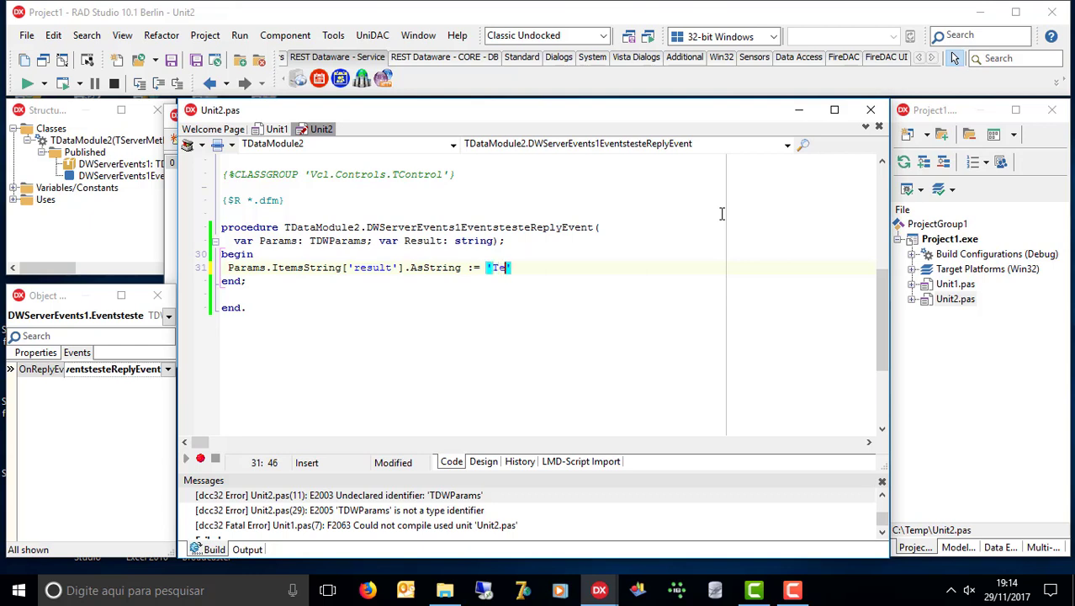
pyautogui.write('T DAtawar')
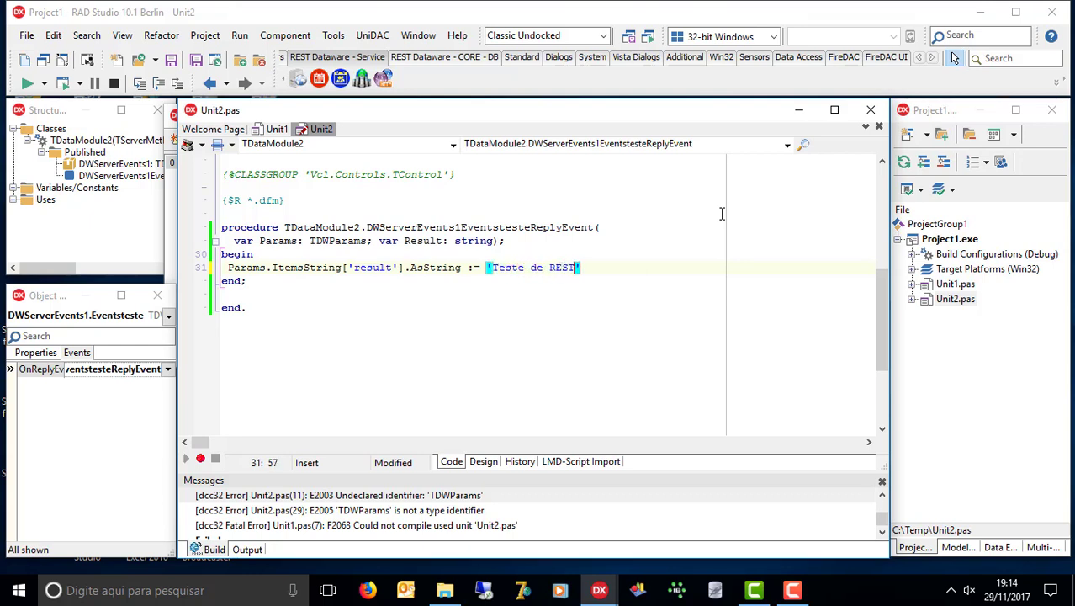
pyautogui.write('e')
pyautogui.press('Left')
pyautogui.press('Left')
pyautogui.press('Left')
pyautogui.press('Left')
pyautogui.press('Left')
pyautogui.press('Left')
pyautogui.press('BackSpace')
pyautogui.write('a')
pyautogui.press('End')
pyautogui.press('Left')
pyautogui.write('- CORE')
pyautogui.press('End')
pyautogui.write(';')
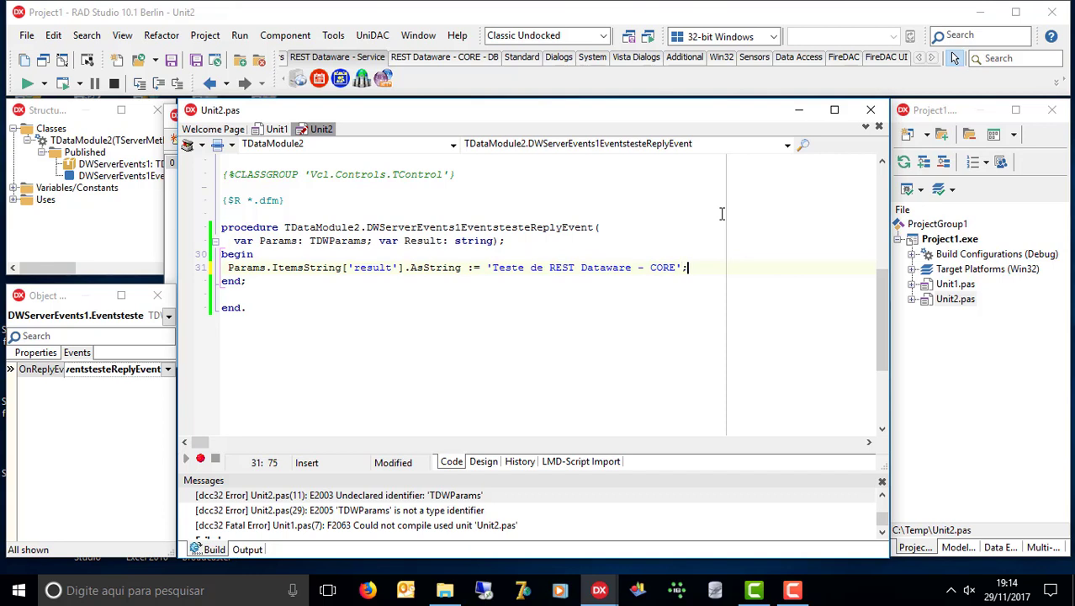
pyautogui.hotkey('ctrl', 's')
# - Examine the reply-event procedure's header, highlighting the event name teste within the procedure name
pyautogui.press('Up')
pyautogui.press('Up')
pyautogui.press('Up')
pyautogui.hotkey('ctrl', 'Left')
pyautogui.hotkey('ctrl', 'Left')
pyautogui.hotkey('ctrl', 'Right')
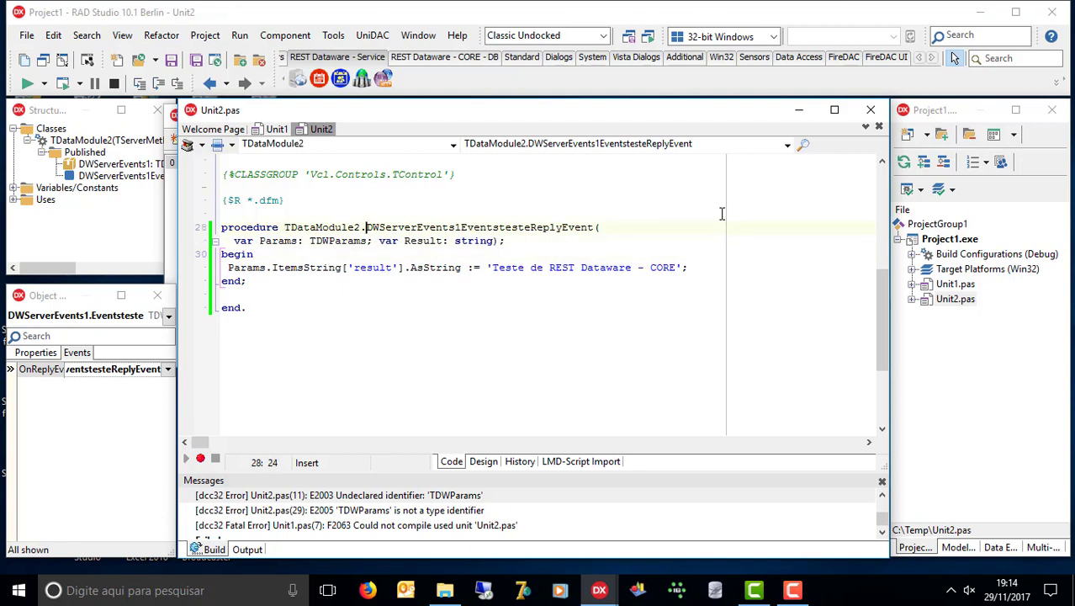
pyautogui.hotkey('ctrl', 'Right')
pyautogui.press('Left')
pyautogui.press('Left')
pyautogui.press('Left')
pyautogui.press('Left')
pyautogui.press('Left')
pyautogui.press('Left')
pyautogui.press('Left')
pyautogui.press('Left')
pyautogui.press('Left')
pyautogui.press('Left')
pyautogui.hotkey('shift', 'Left')
pyautogui.hotkey('shift', 'Left')
pyautogui.hotkey('shift', 'Left')
pyautogui.hotkey('shift', 'Left')
pyautogui.hotkey('shift', 'Left')
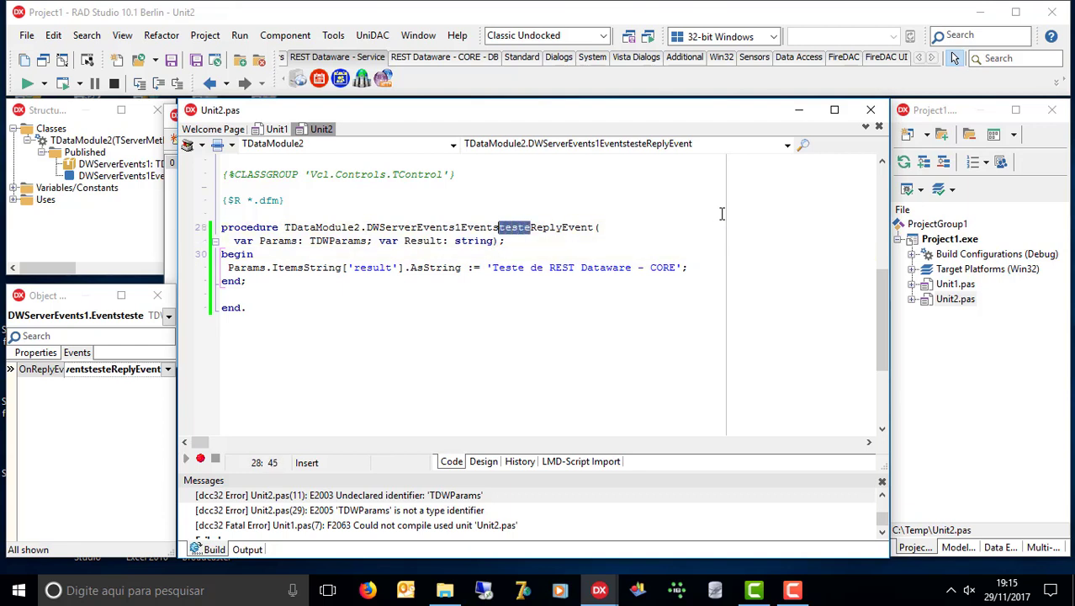
pyautogui.press('Down')
pyautogui.press('Down')
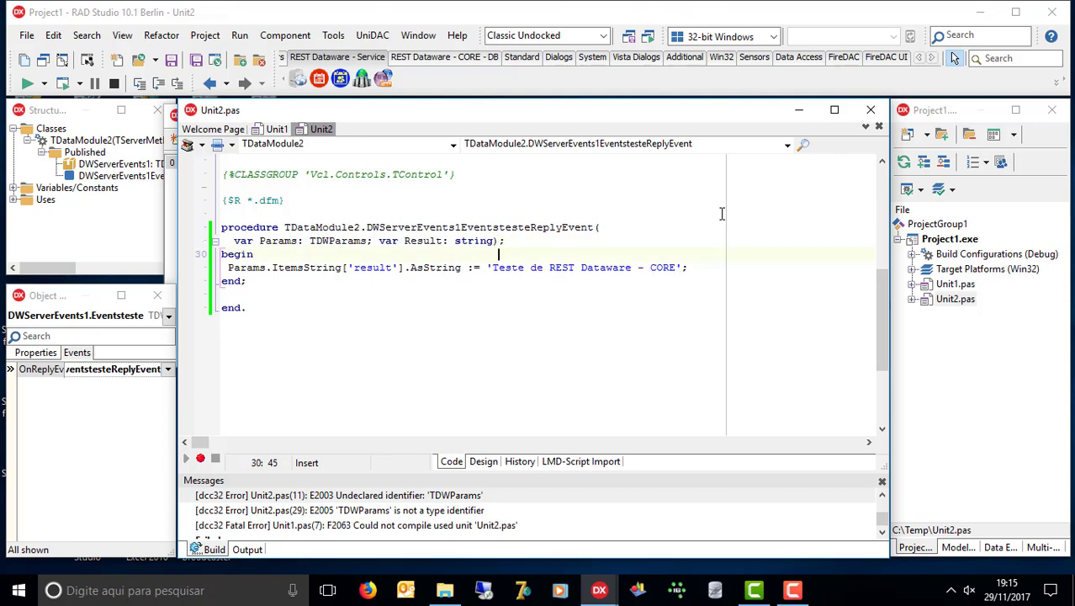
# - Examine the result-parameter assignment in the teste reply handler of Unit2
pyautogui.press('Down')
pyautogui.press('Right')
pyautogui.press('Right')
pyautogui.press('Right')
pyautogui.press('Right')
pyautogui.press('Right')
pyautogui.press('Right')
pyautogui.press('Right')
pyautogui.press('Right')
pyautogui.press('Right')
pyautogui.press('Right')
pyautogui.press('Right')
pyautogui.press('Right')
pyautogui.press('Right')
pyautogui.press('Right')
pyautogui.press('Right')
pyautogui.press('Right')
pyautogui.press('Right')
# - Run Project1, dismiss the antivirus notification and move Form1 away from the code
pyautogui.click(67, 88)
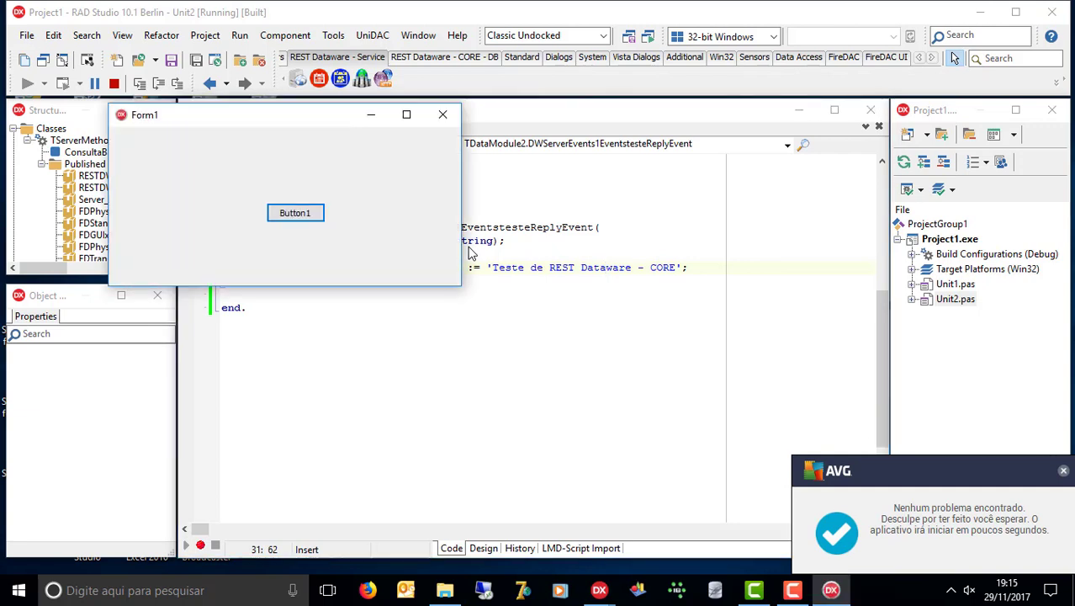
pyautogui.click(1062, 472)
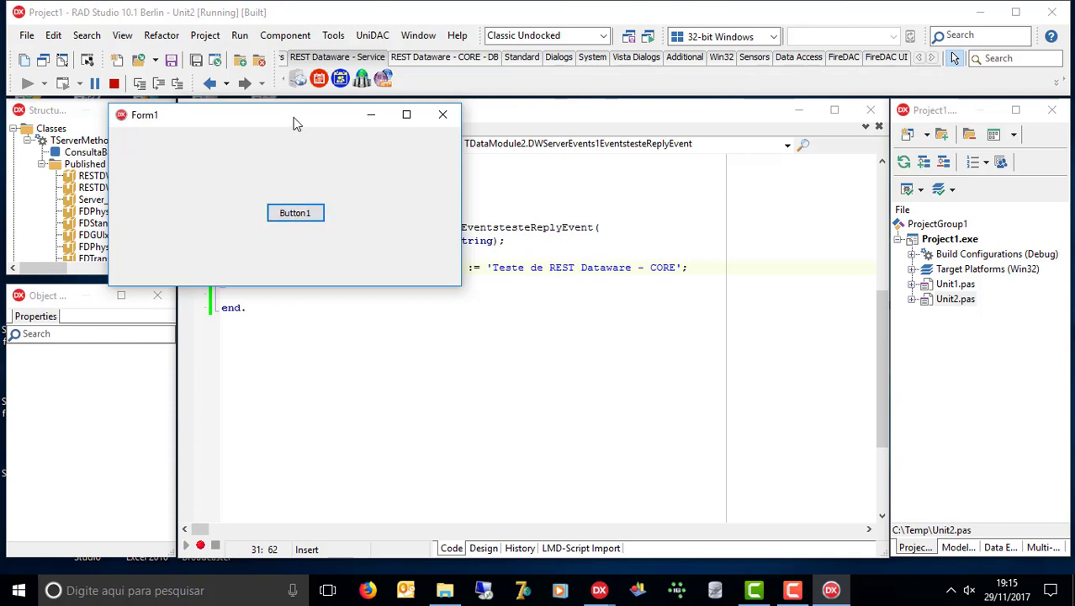
pyautogui.moveTo(295, 124); pyautogui.dragTo(646, 245)
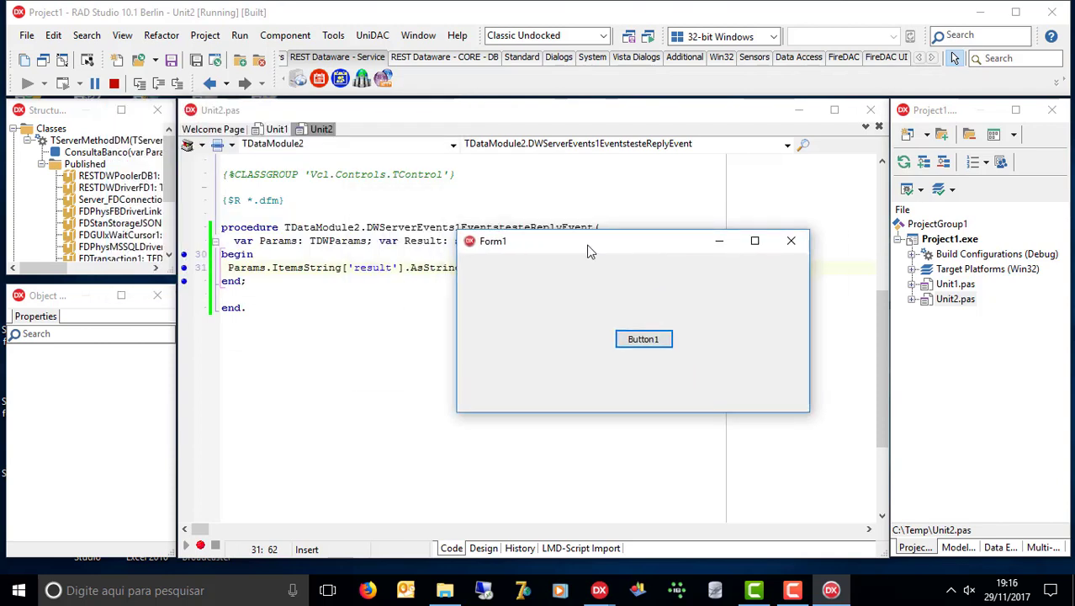
# - Set a breakpoint on the RESTServicePooler1.Active assignment in Unit1's Button1Click handler and trigger Button1 on the running form
pyautogui.click(277, 129)
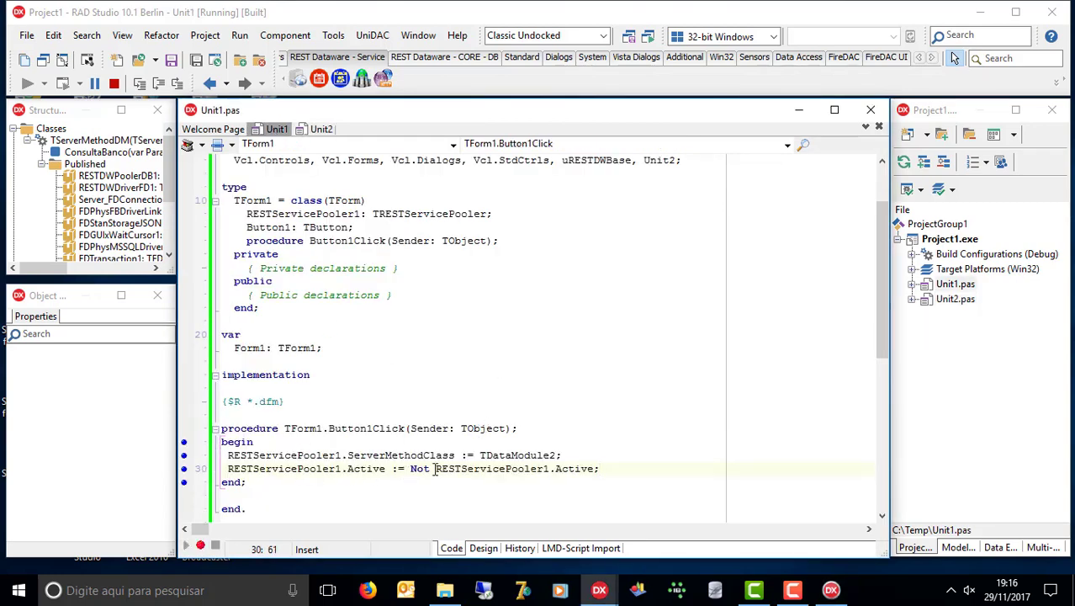
pyautogui.click(486, 469)
pyautogui.click(832, 589)
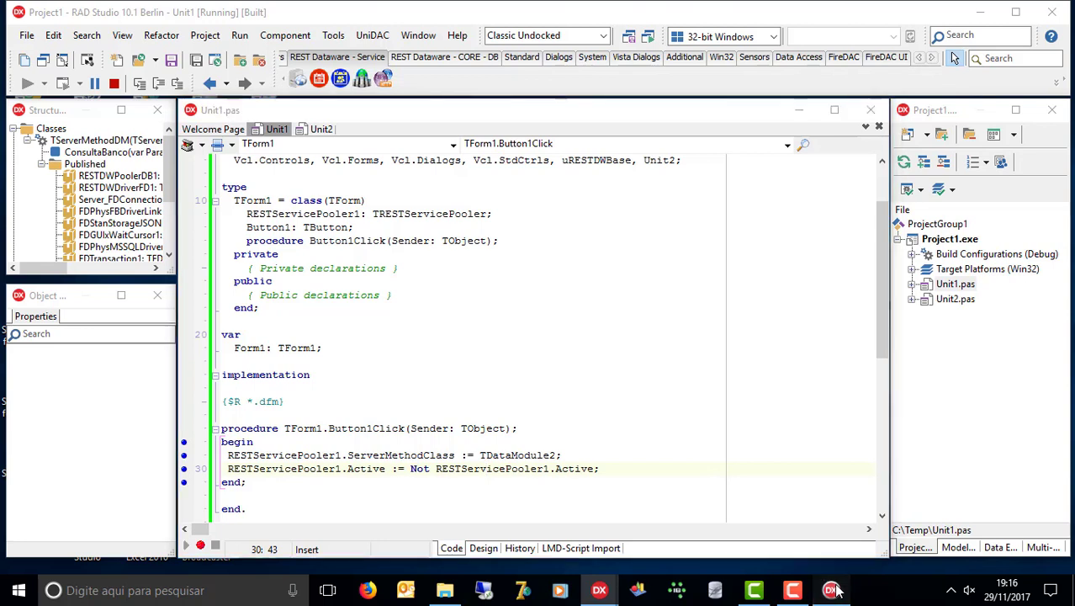
pyautogui.click(354, 482)
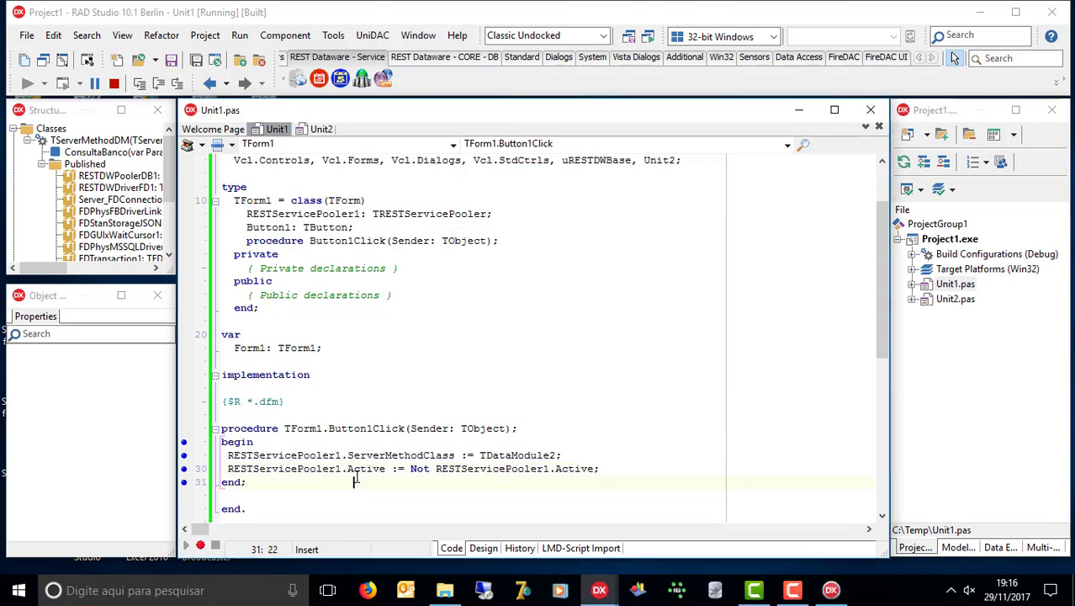
pyautogui.click(360, 469)
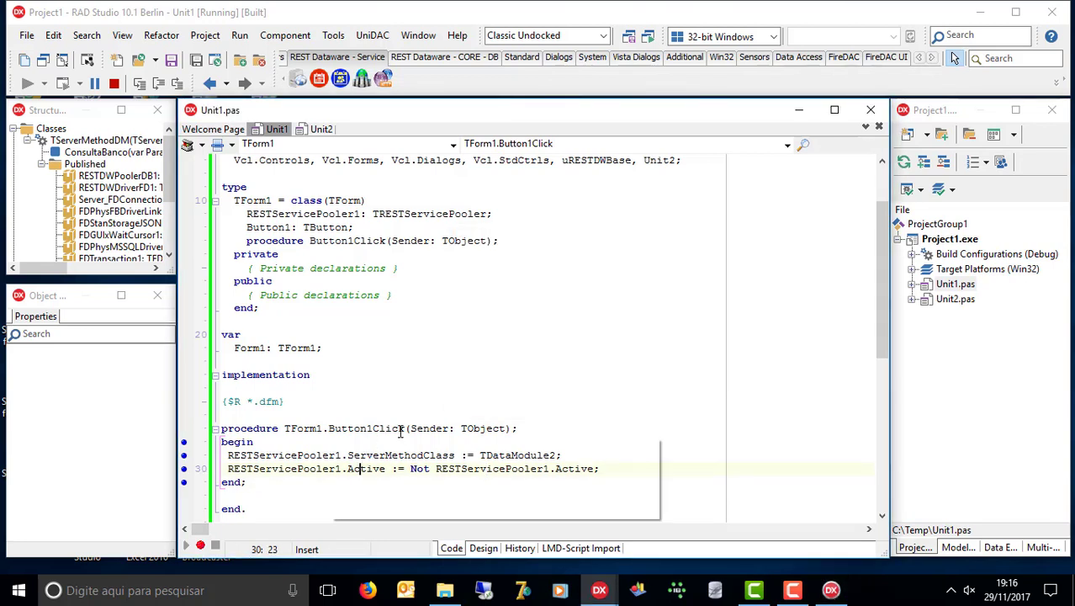
pyautogui.click(831, 590)
pyautogui.click(642, 339)
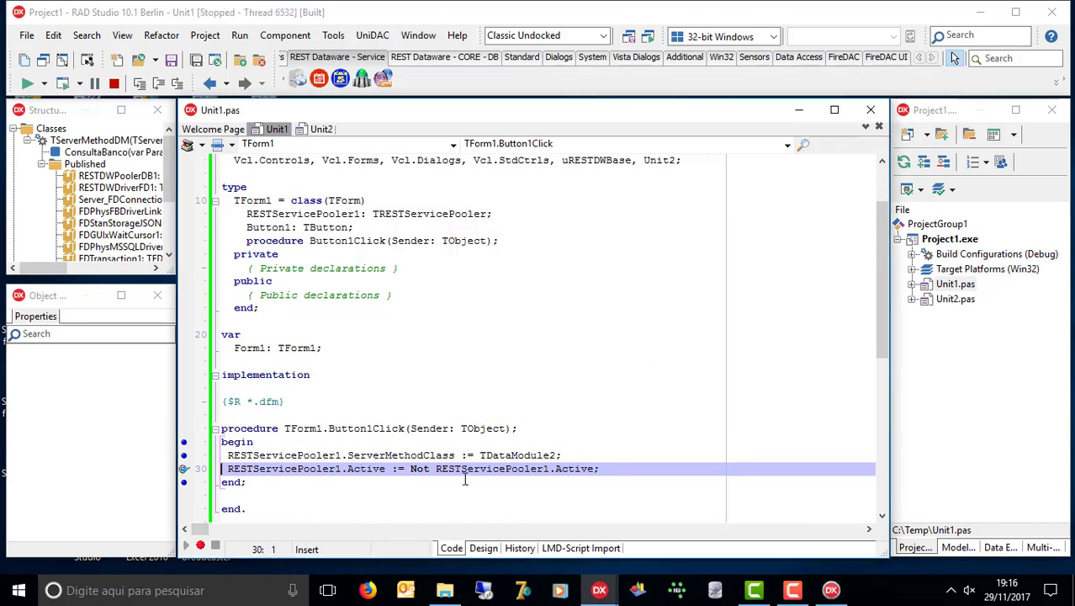
# - Clear the breakpoint after inspecting RESTServicePooler1.Active, and resume the program to toggle the server again with Button1
pyautogui.moveTo(360, 469)
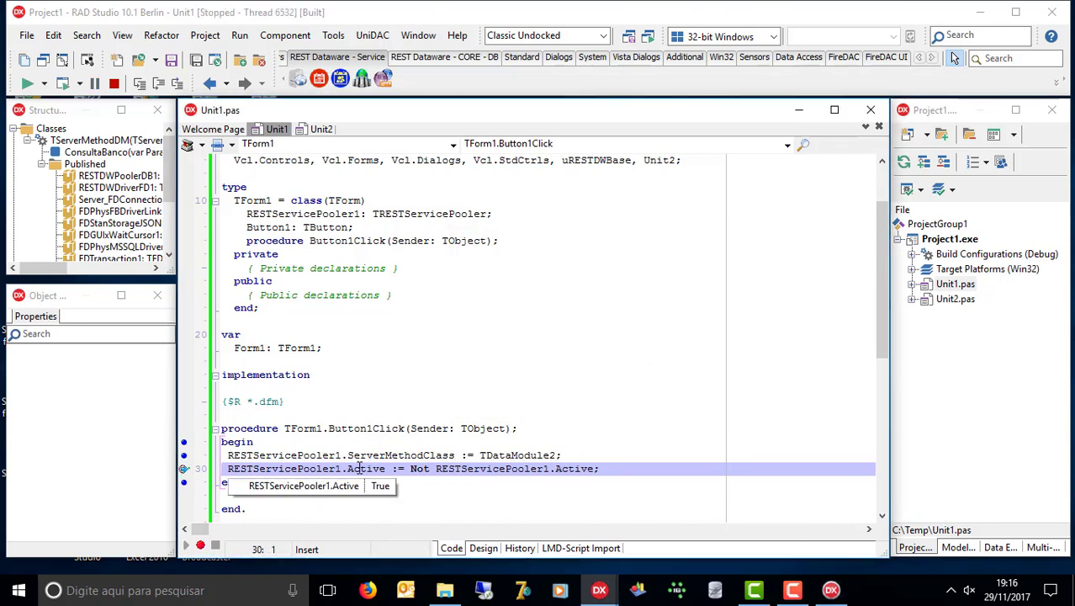
pyautogui.press('F9')
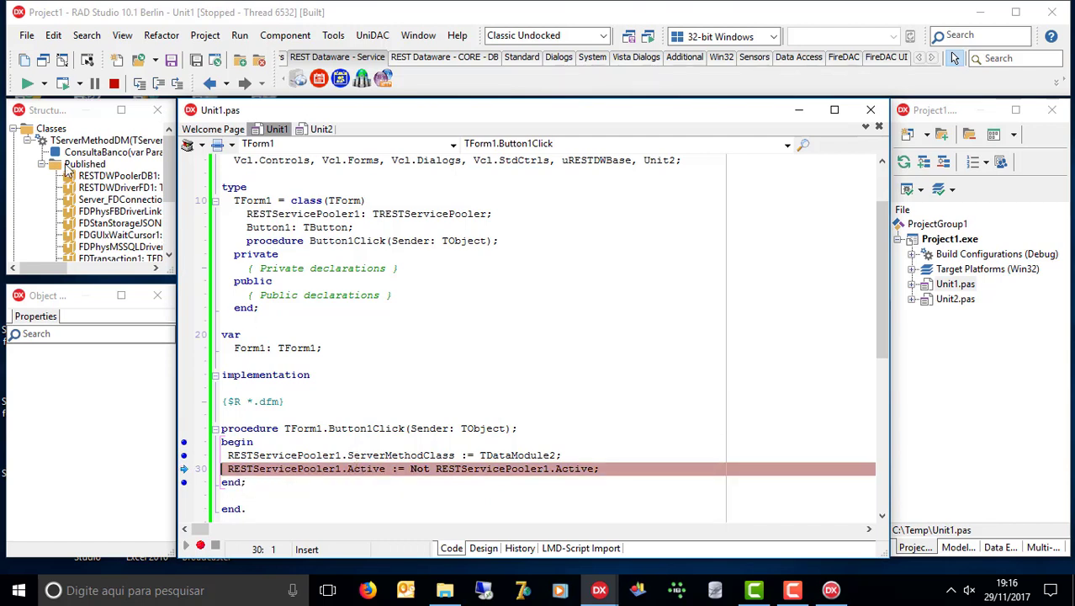
pyautogui.click(63, 83)
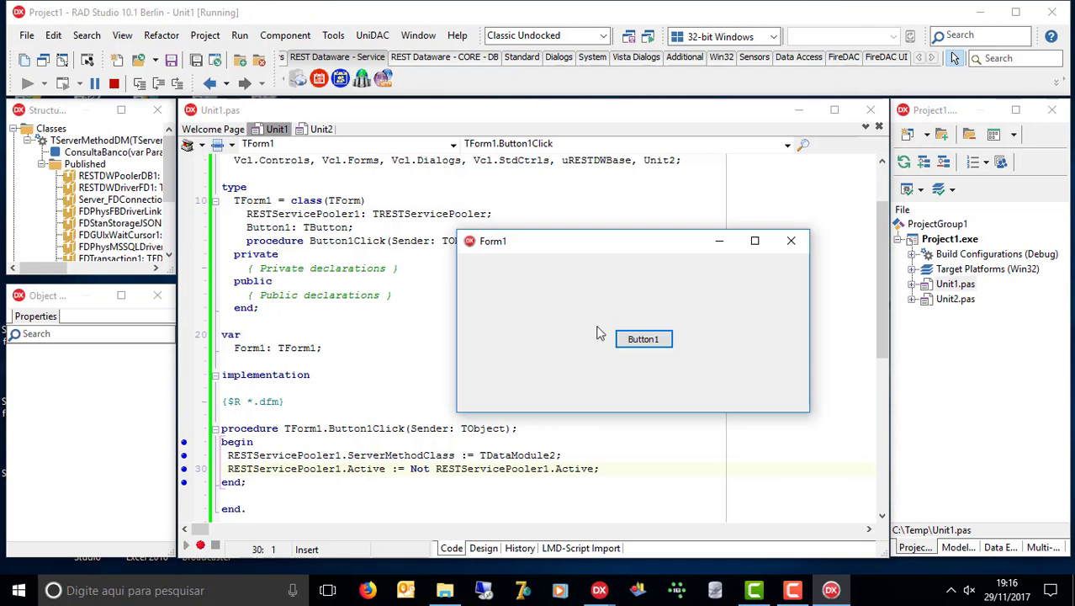
pyautogui.click(645, 346)
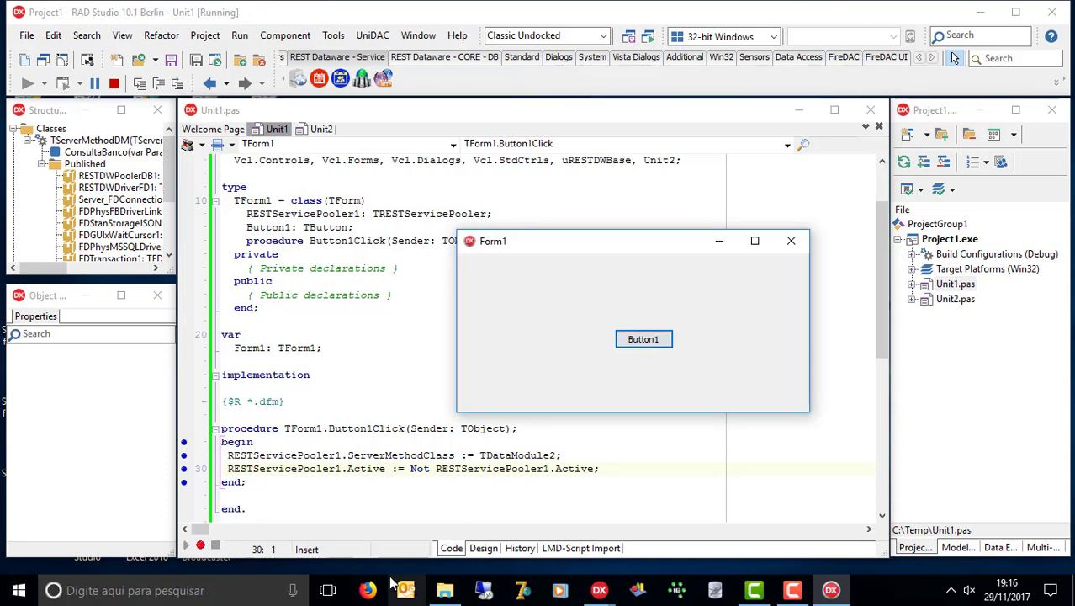
# - Switch to Firefox, request localhost:8082/teste and submit the prefilled credentials in the authentication prompt
pyautogui.click(364, 594)
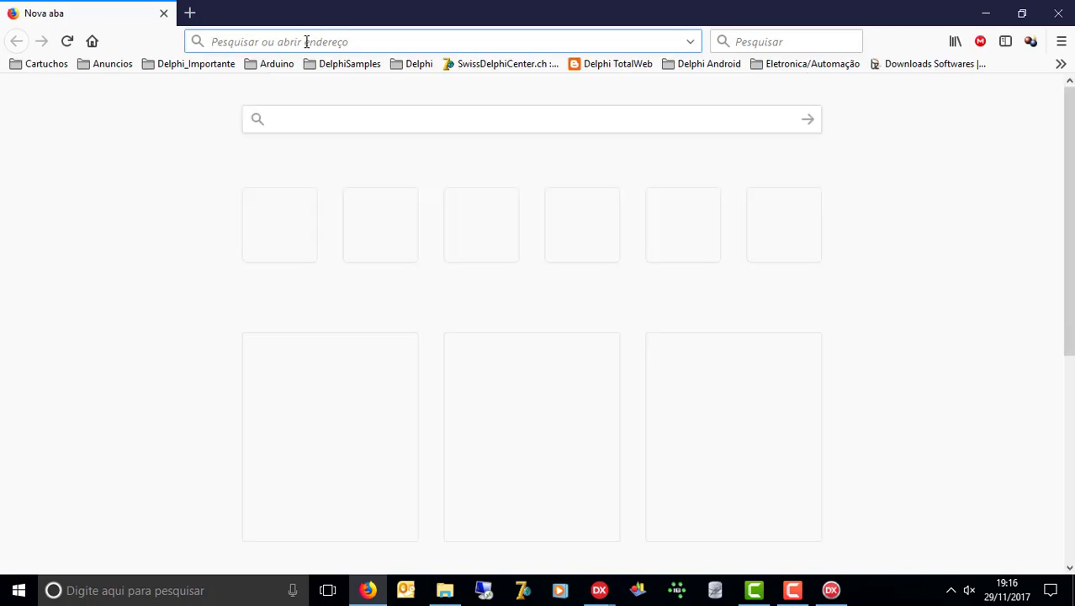
pyautogui.write('localhost')
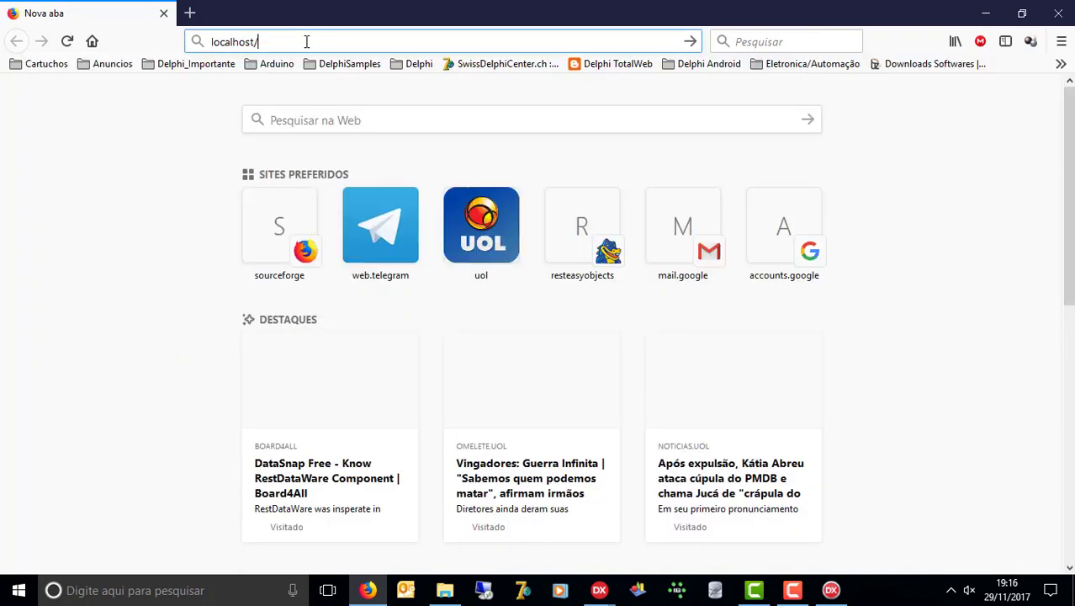
pyautogui.write(':8')
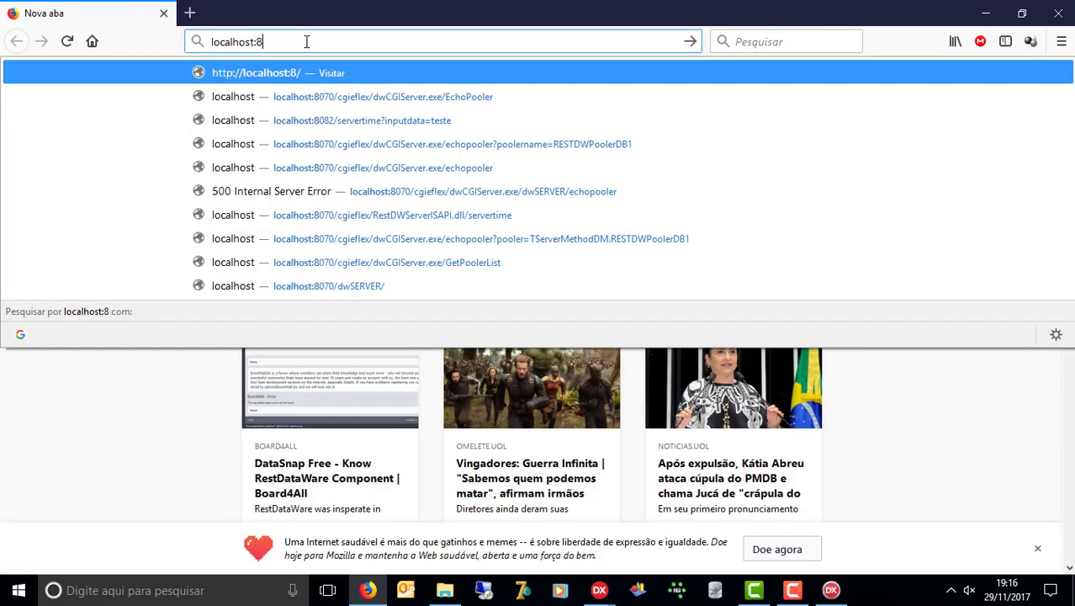
pyautogui.write('082')
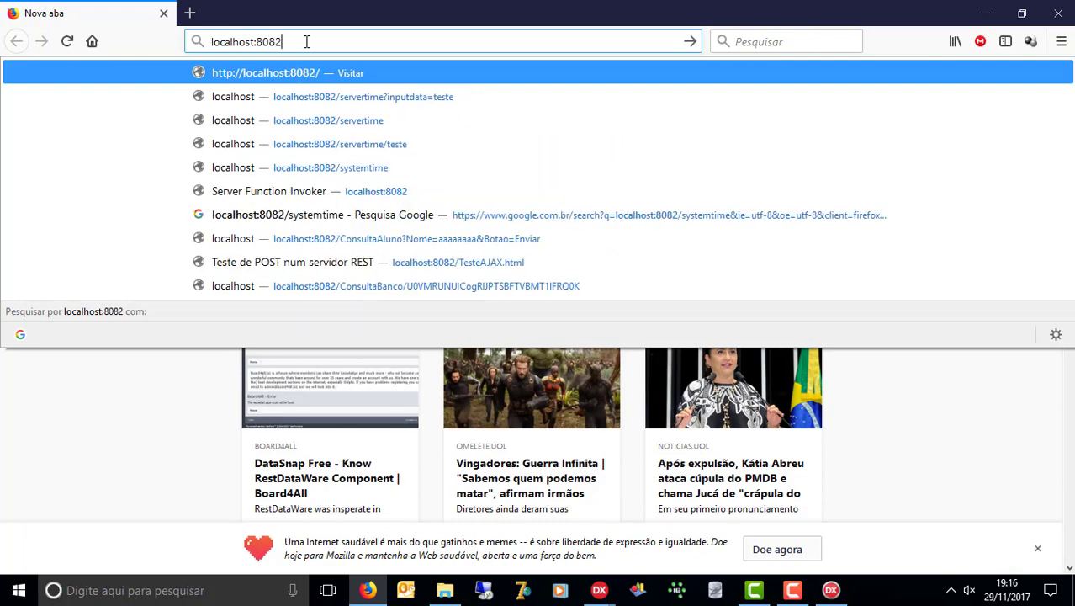
pyautogui.write('/teste')
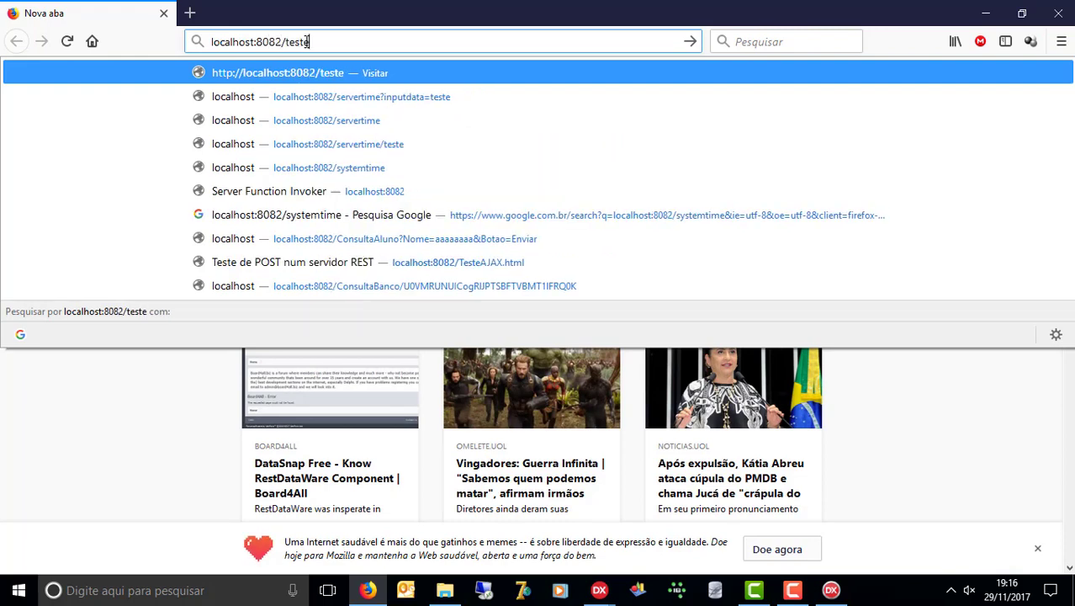
pyautogui.press('Return')
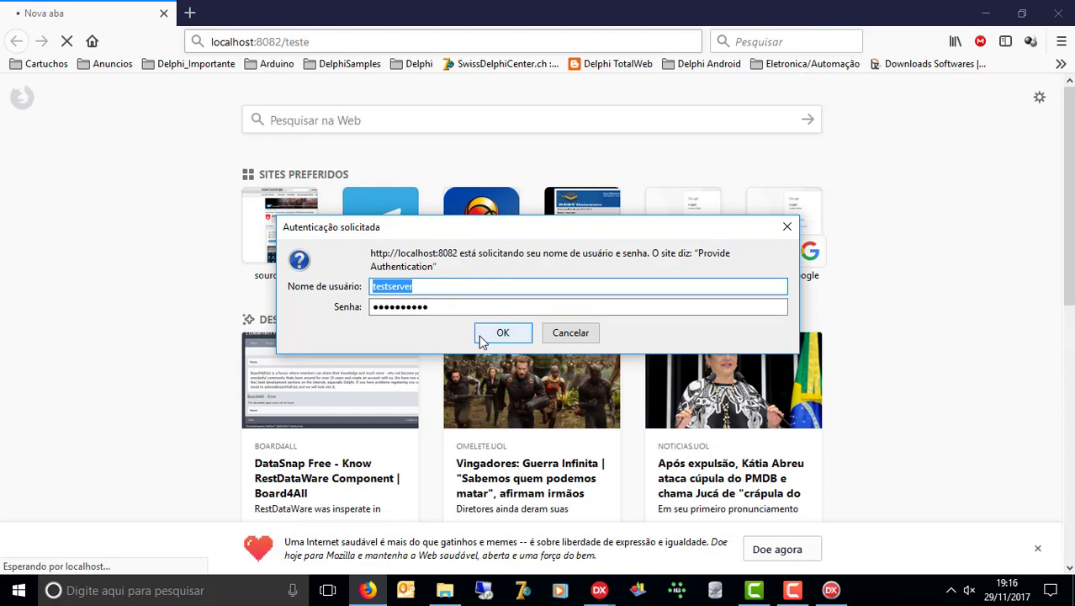
pyautogui.click(488, 334)
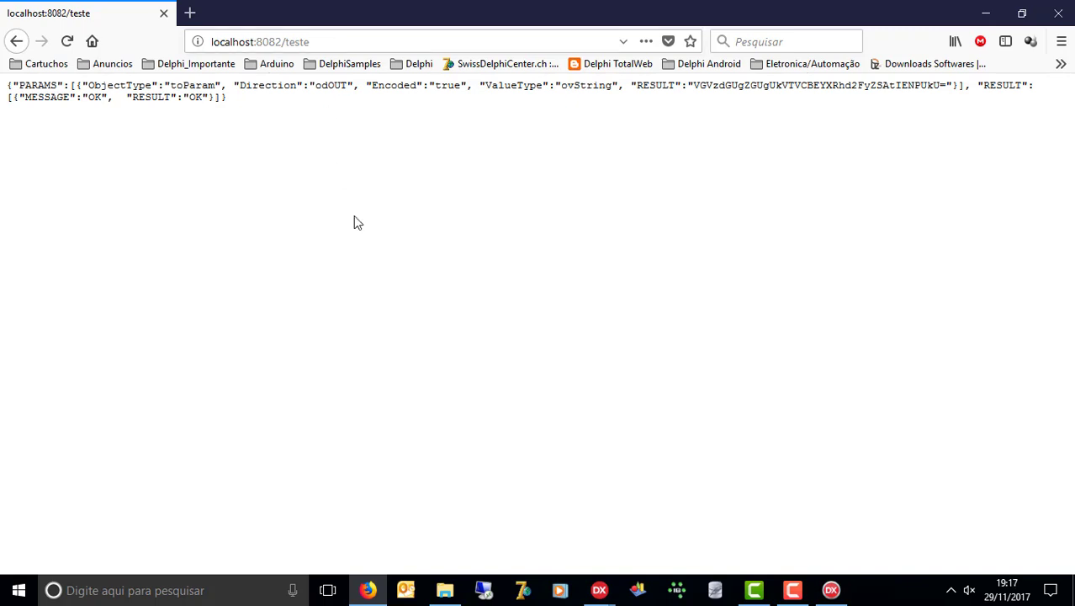
# - Close the running Form1 and return to Unit2 in RAD Studio after reviewing the Button1Click handler in Unit1
pyautogui.click(830, 591)
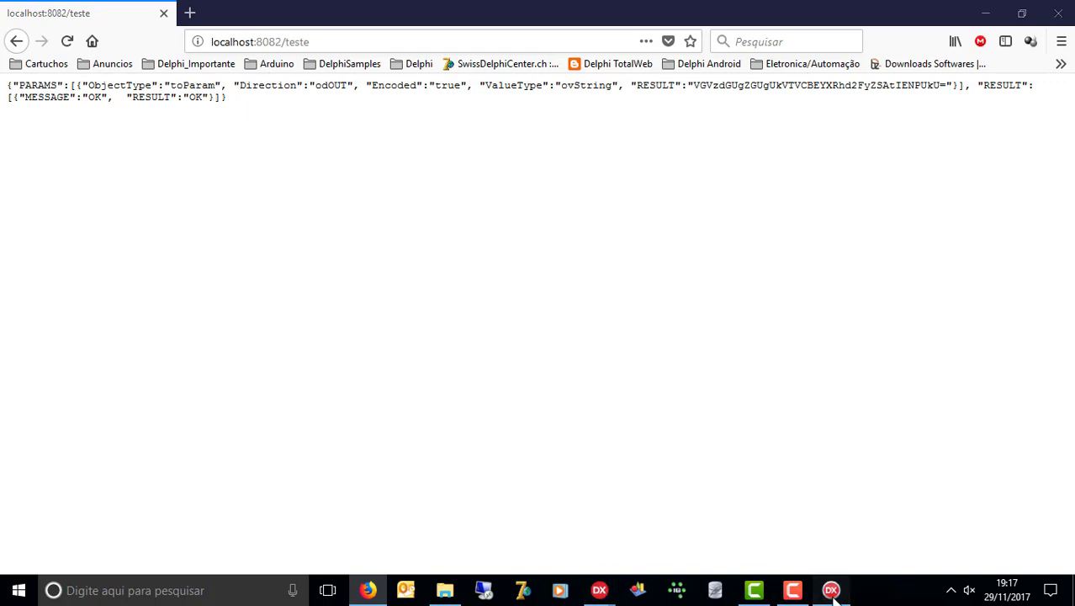
pyautogui.click(796, 247)
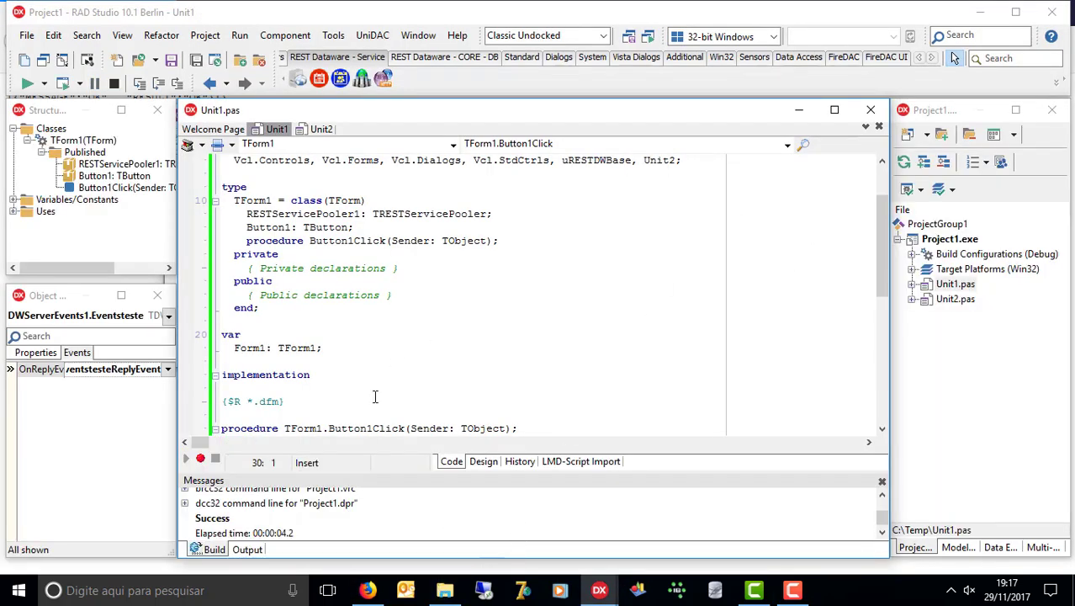
pyautogui.click(412, 401)
pyautogui.press('Down')
pyautogui.press('Down')
pyautogui.press('Down')
pyautogui.press('Down')
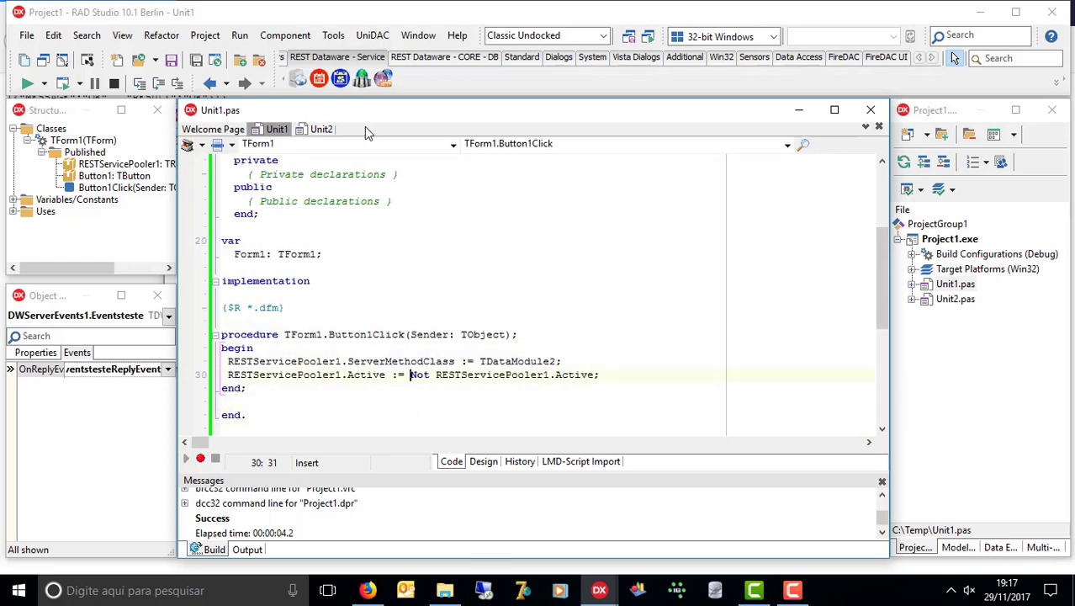
pyautogui.click(318, 130)
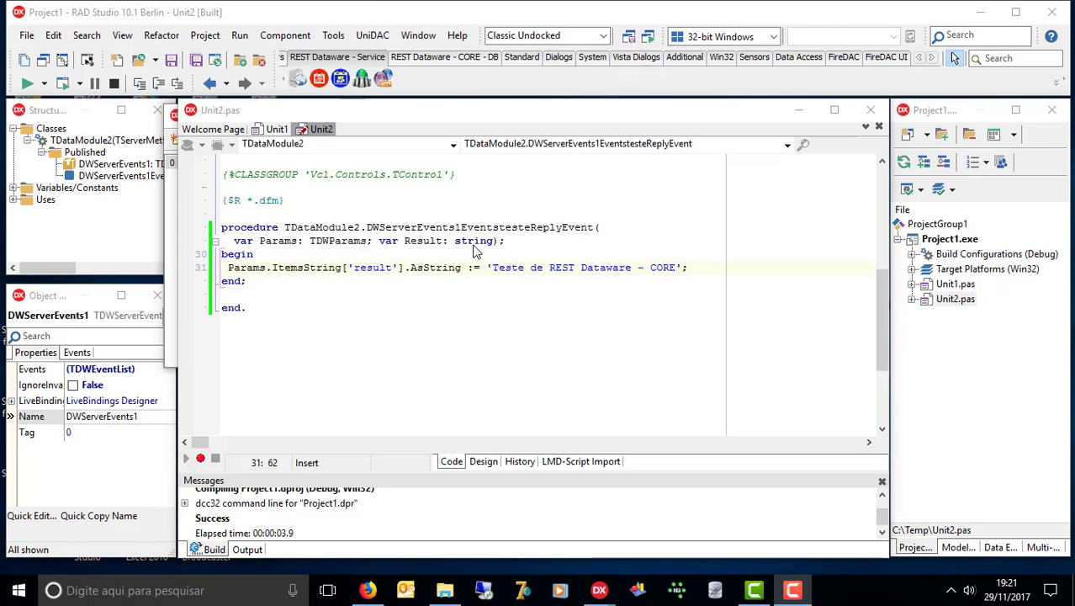
# - Switch to Firefox and copy the encoded RESULT value from the PARAMS section of the teste response
pyautogui.click(368, 590)
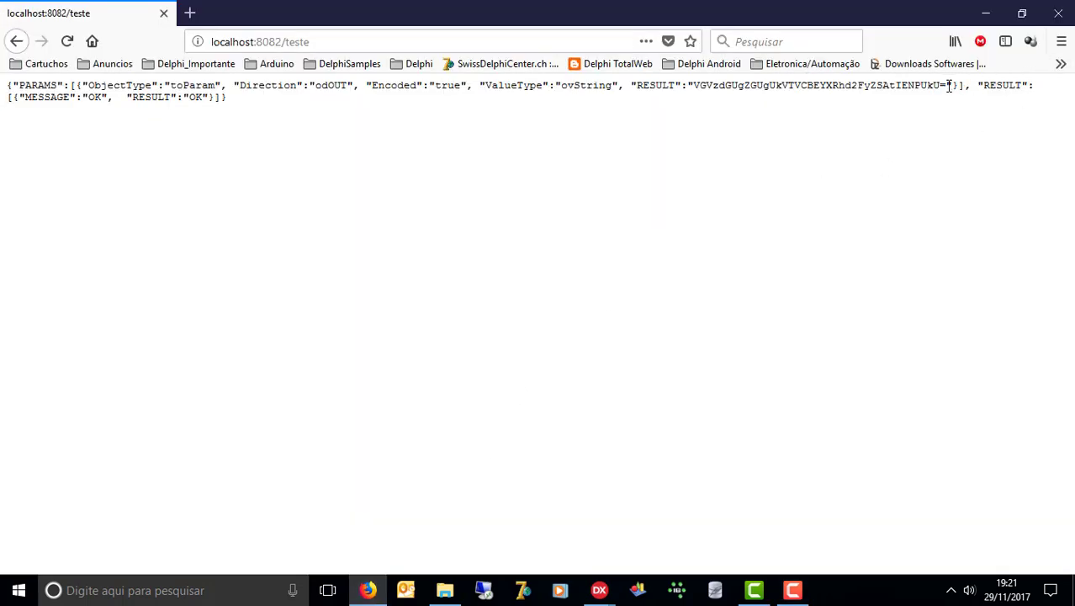
pyautogui.moveTo(947, 85); pyautogui.dragTo(695, 82)
pyautogui.hotkey('ctrl', 'c')
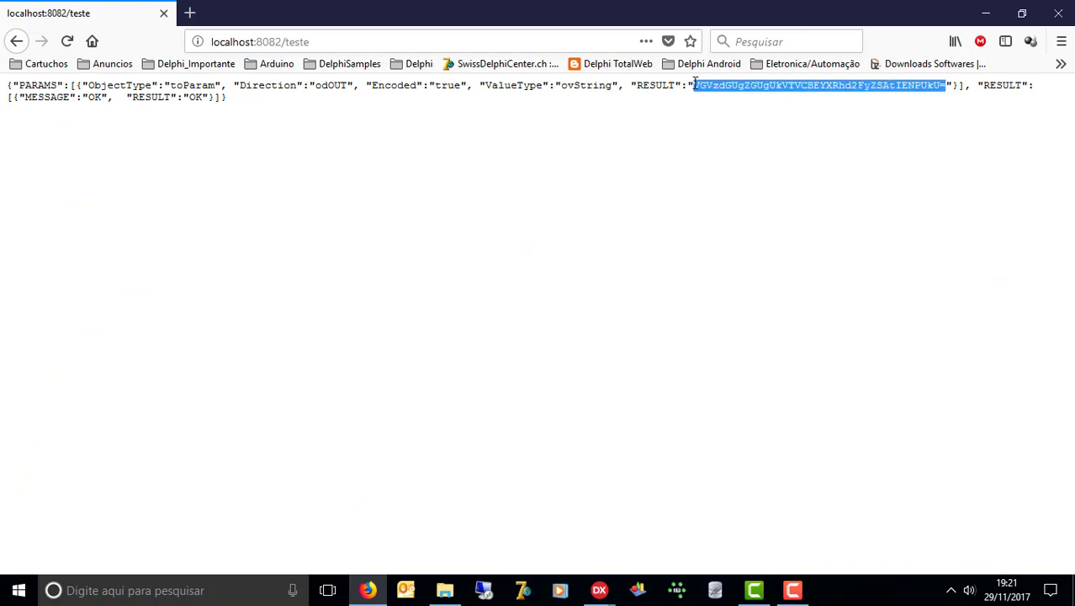
# - Open base64decode.org in a new tab and decode the copied RESULT value with the UTF-8 charset
pyautogui.click(190, 13)
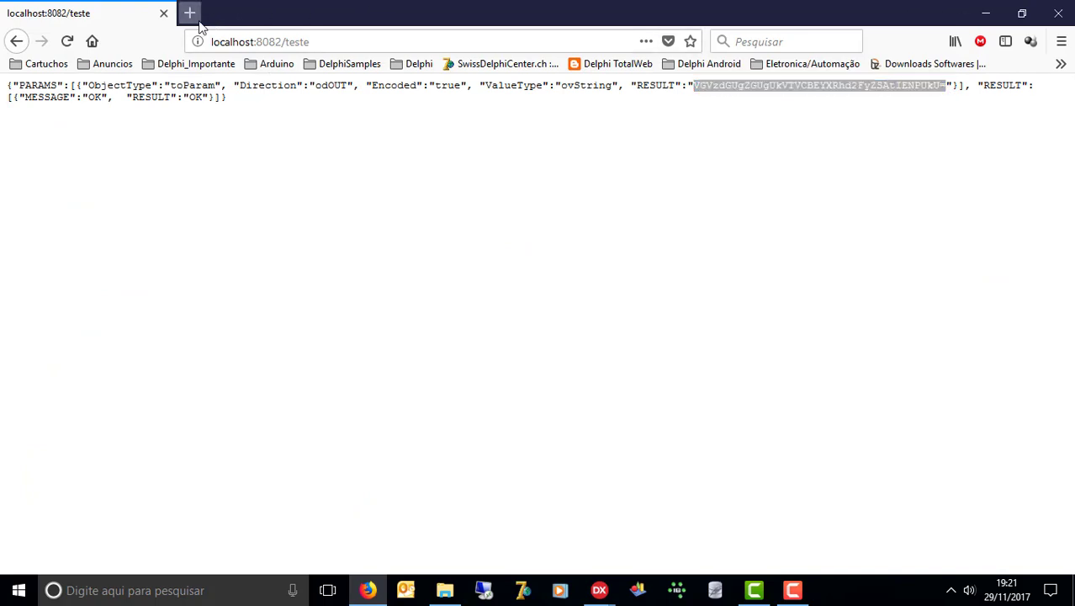
pyautogui.write('base64decode.org/')
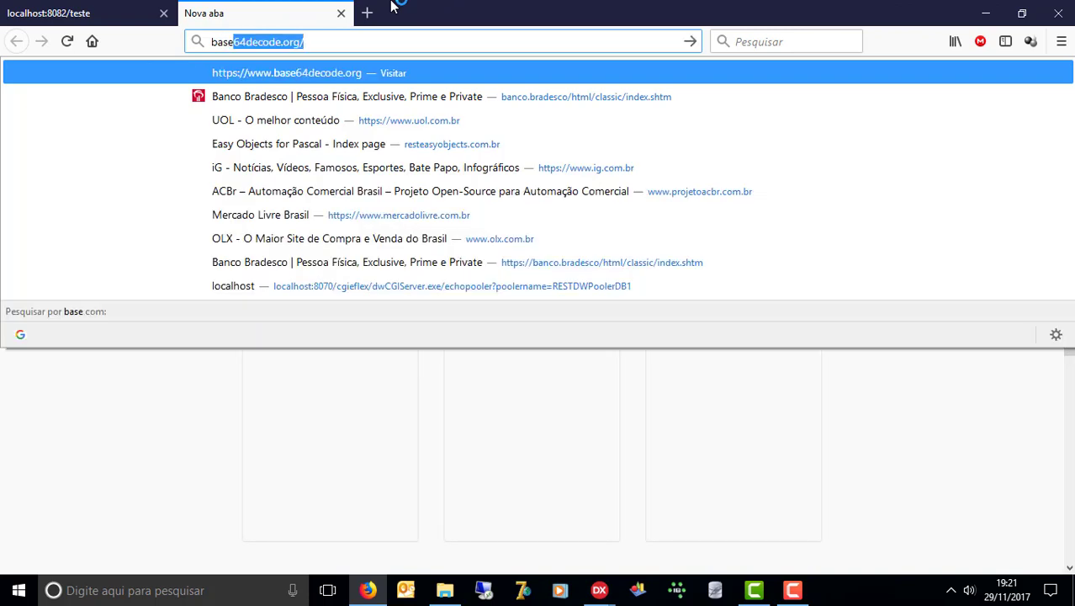
pyautogui.press('Return')
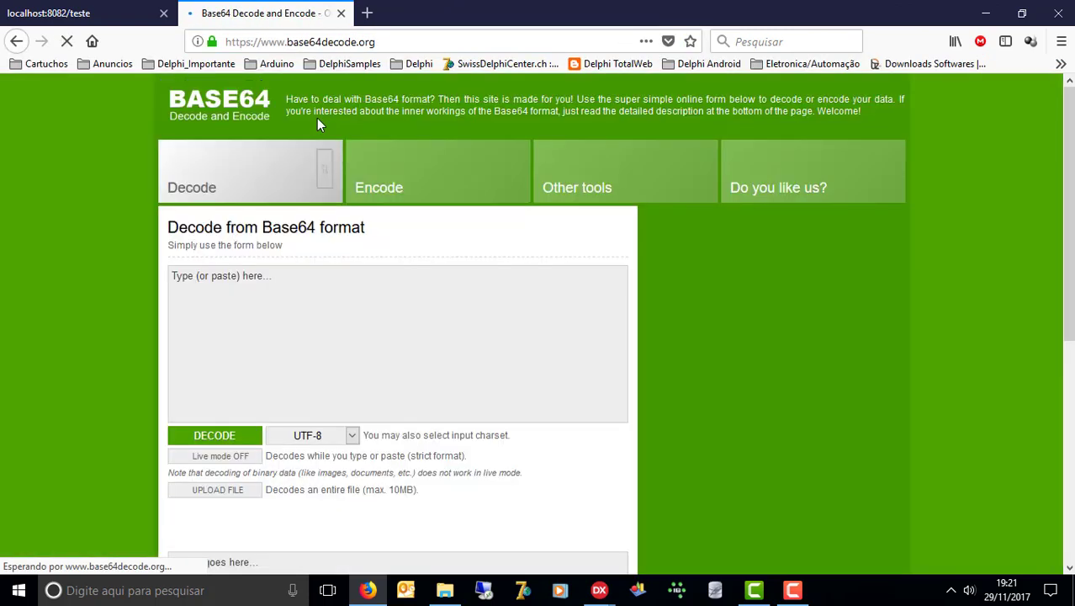
pyautogui.click(300, 334)
pyautogui.hotkey('ctrl', 'v')
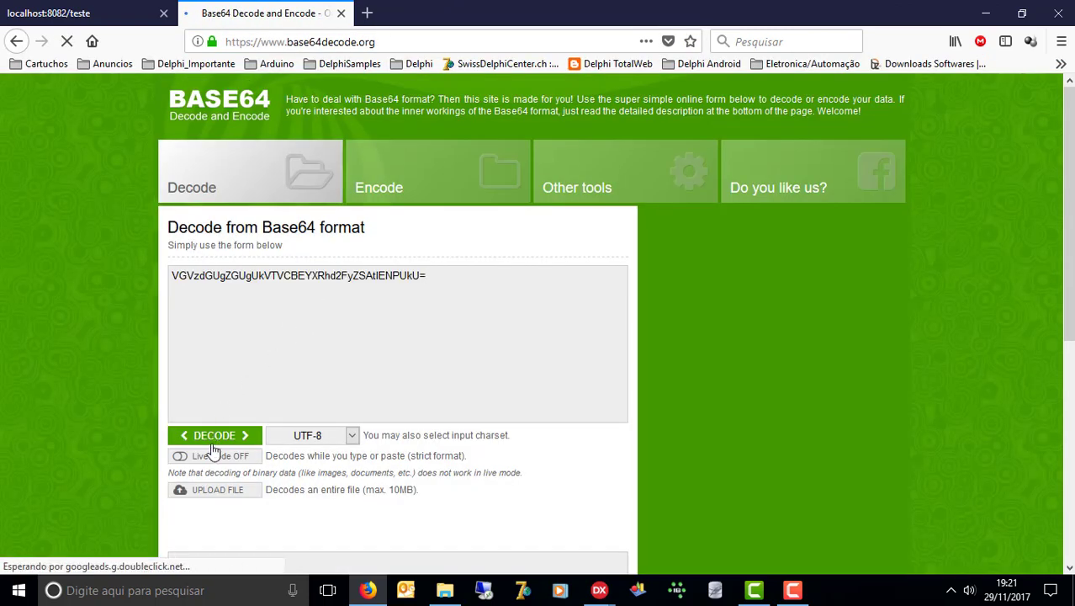
pyautogui.click(216, 439)
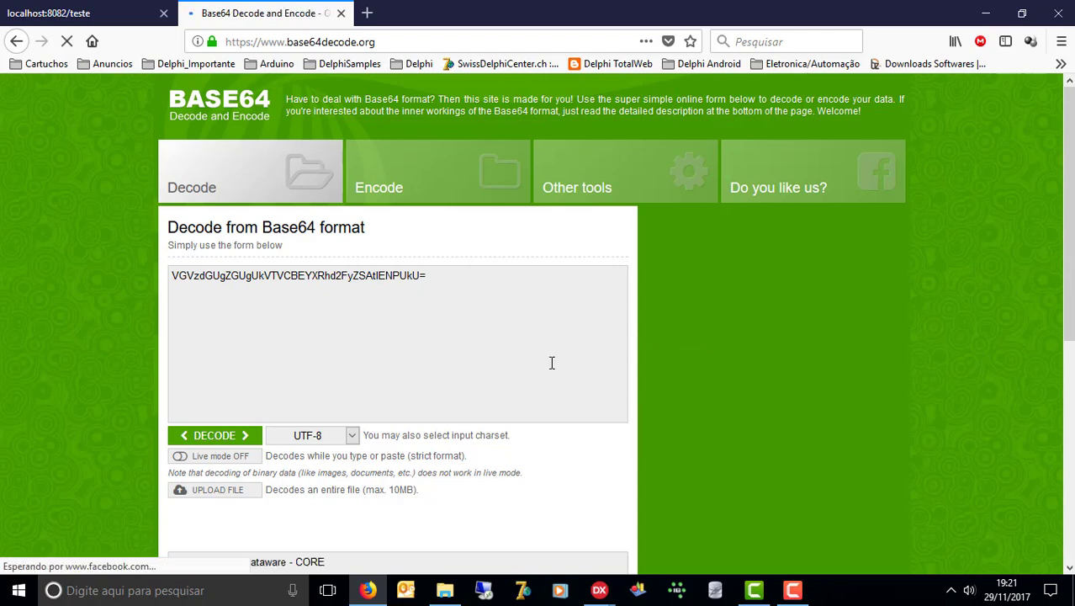
pyautogui.scroll(-3, 235, 416)
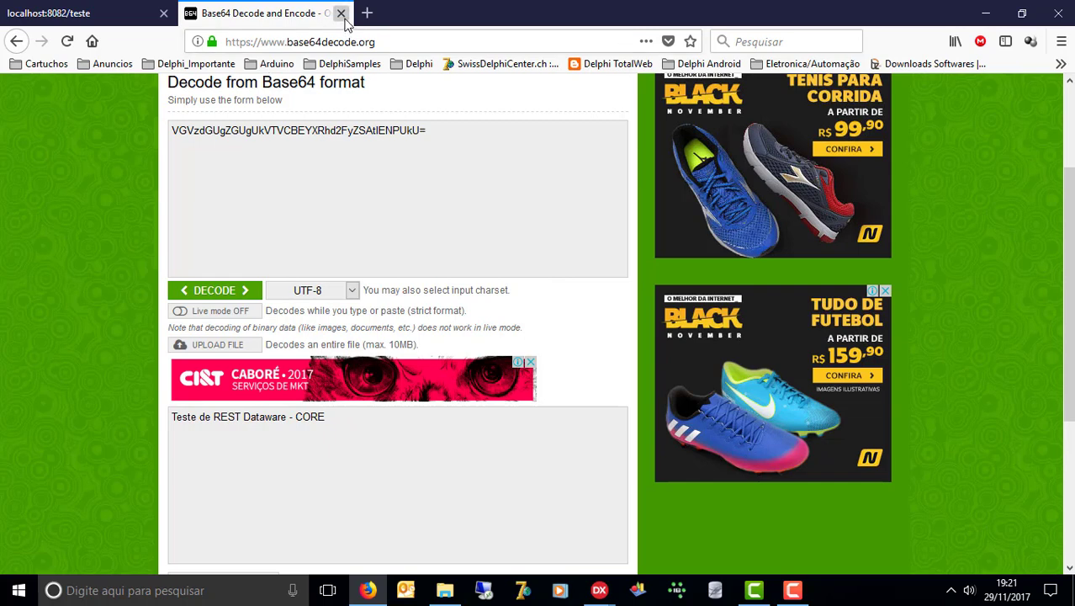
# - Close the decoder tab and the Firefox window to return to RAD Studio
pyautogui.click(340, 13)
pyautogui.click(725, 267)
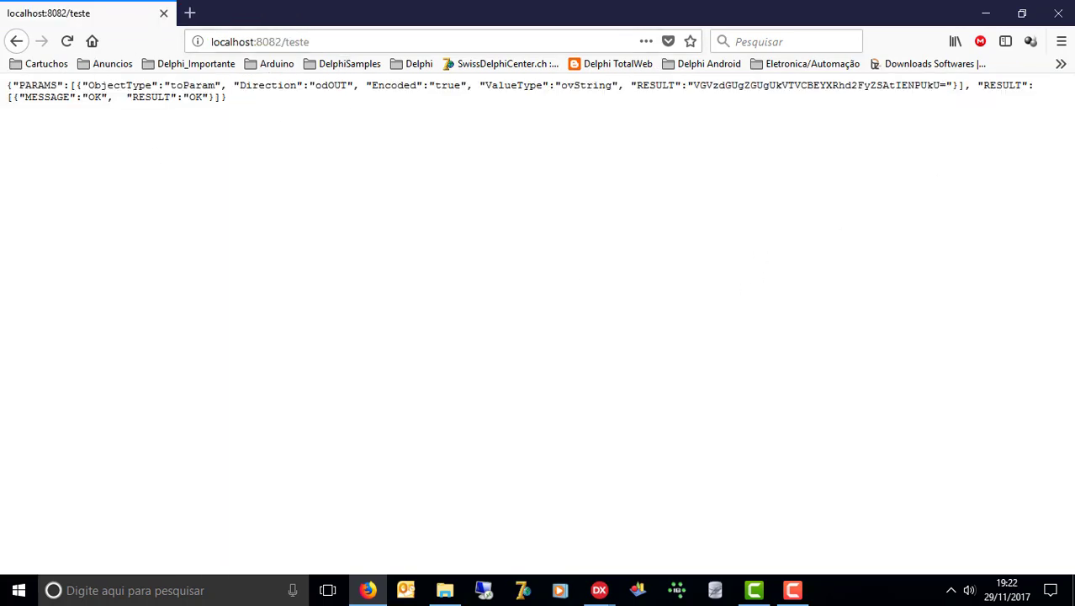
pyautogui.click(1064, 7)
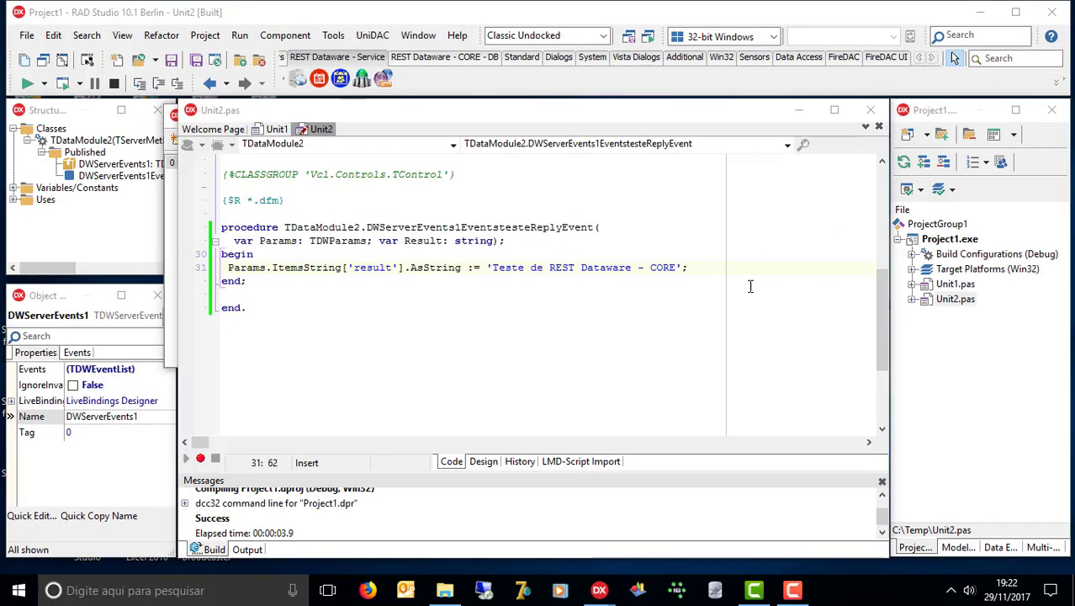
# - Place the caret within the result text assignment in Unit2 and select Unit2.pas in the project
pyautogui.click(544, 269)
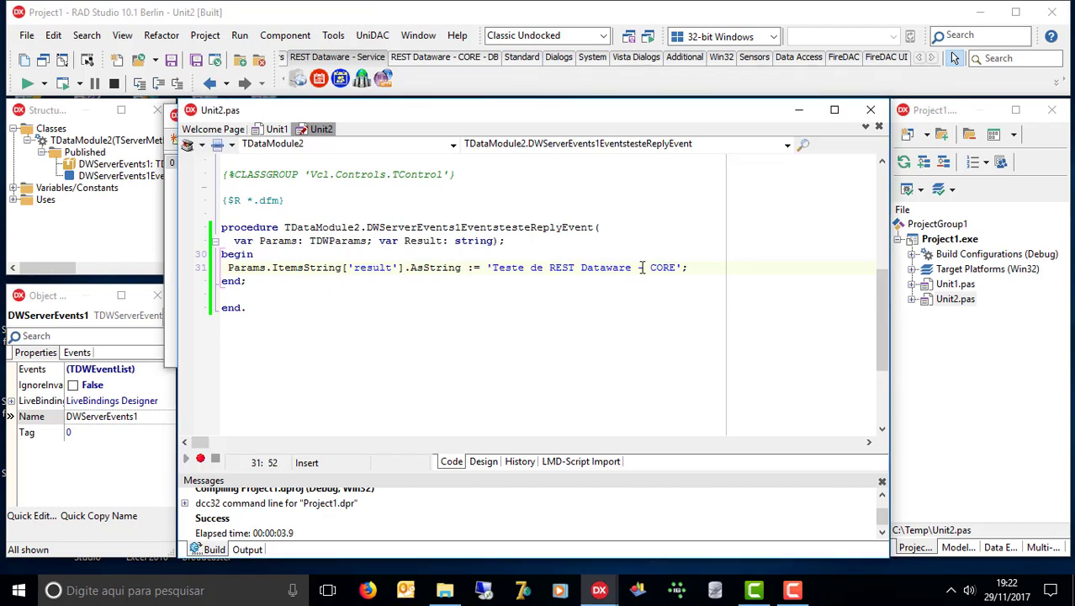
pyautogui.click(964, 301)
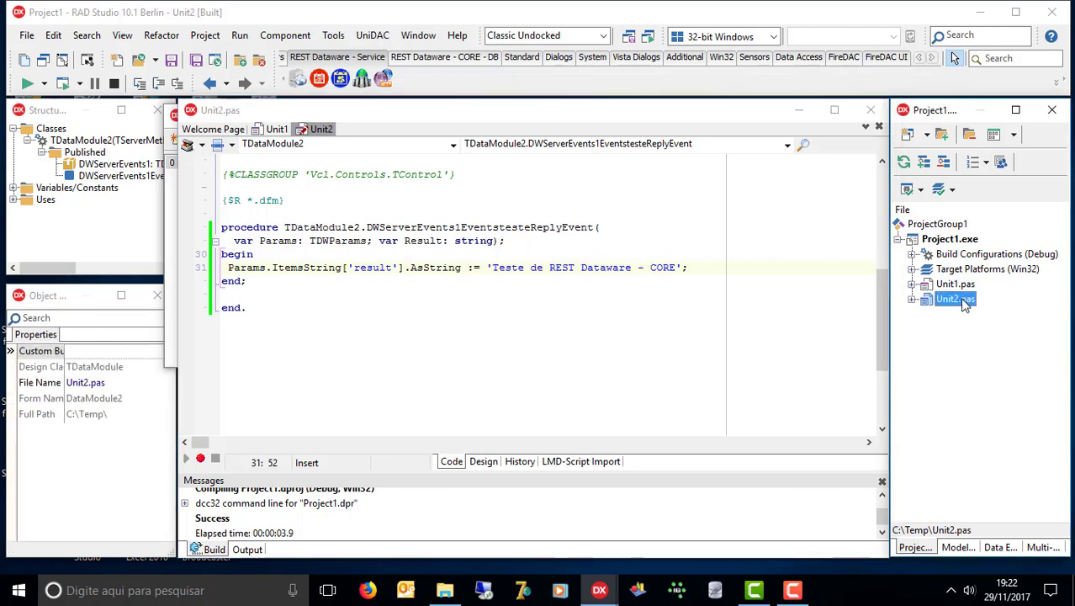
# - Show Unit2's form designer and place a TRESTDWPoolerDB component on the data module beside DWServerEvents1
pyautogui.click(374, 280)
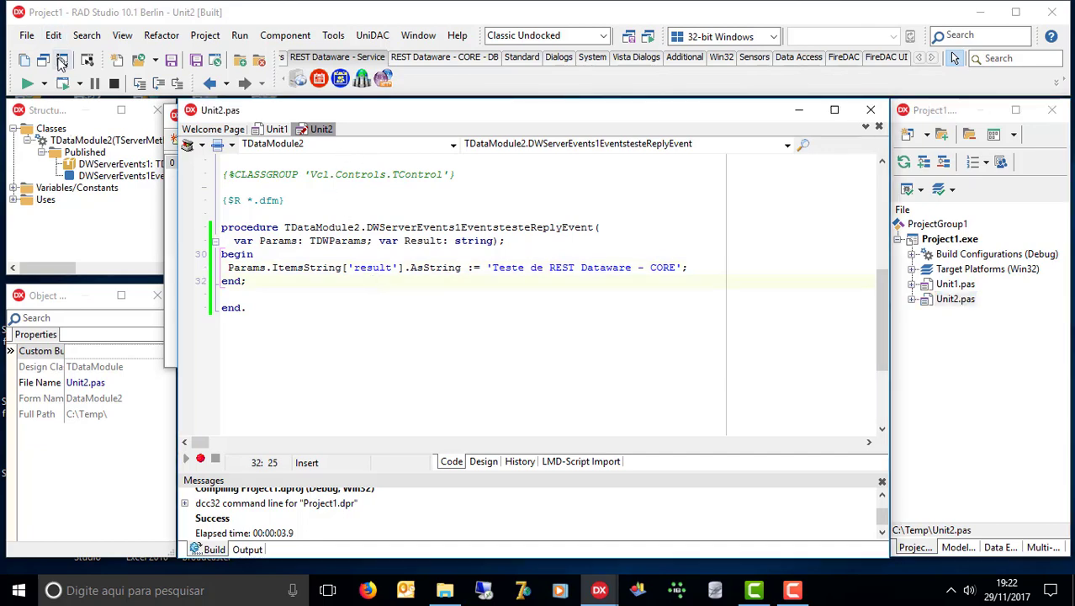
pyautogui.click(63, 60)
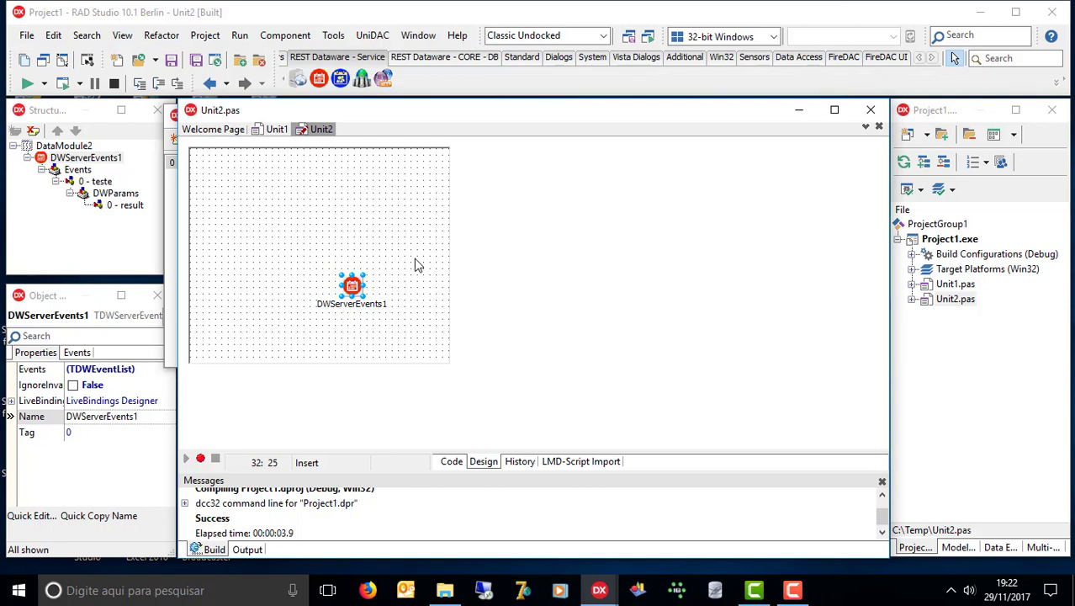
pyautogui.click(475, 60)
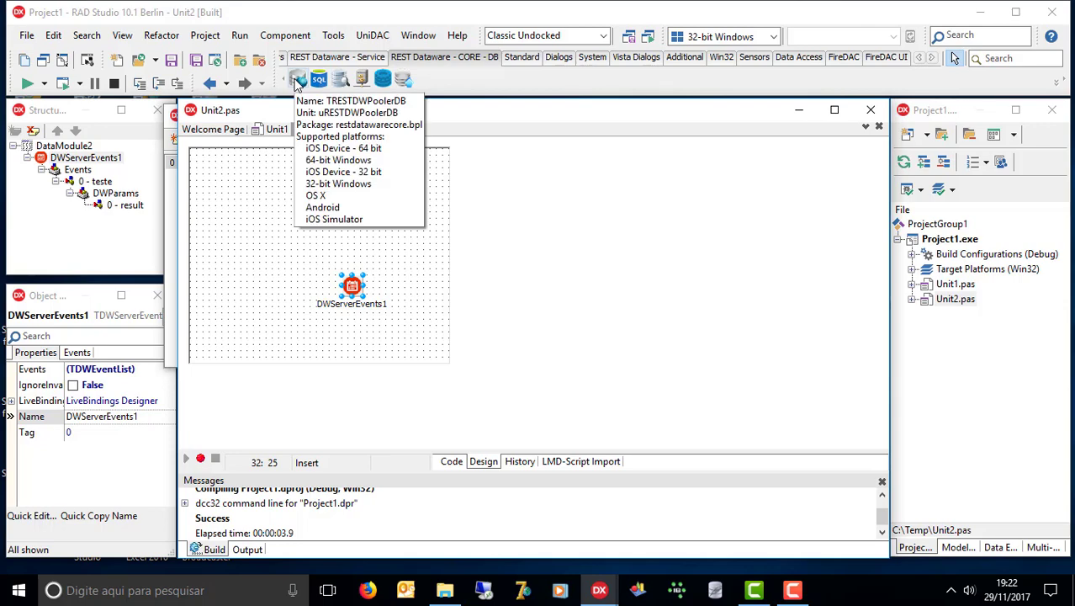
pyautogui.click(296, 82)
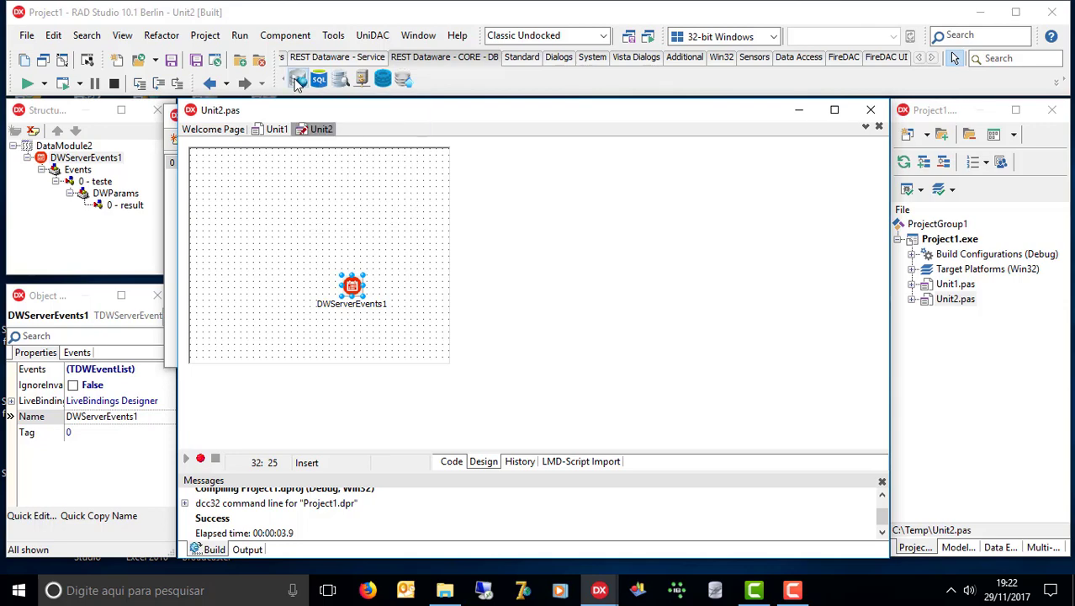
pyautogui.click(225, 282)
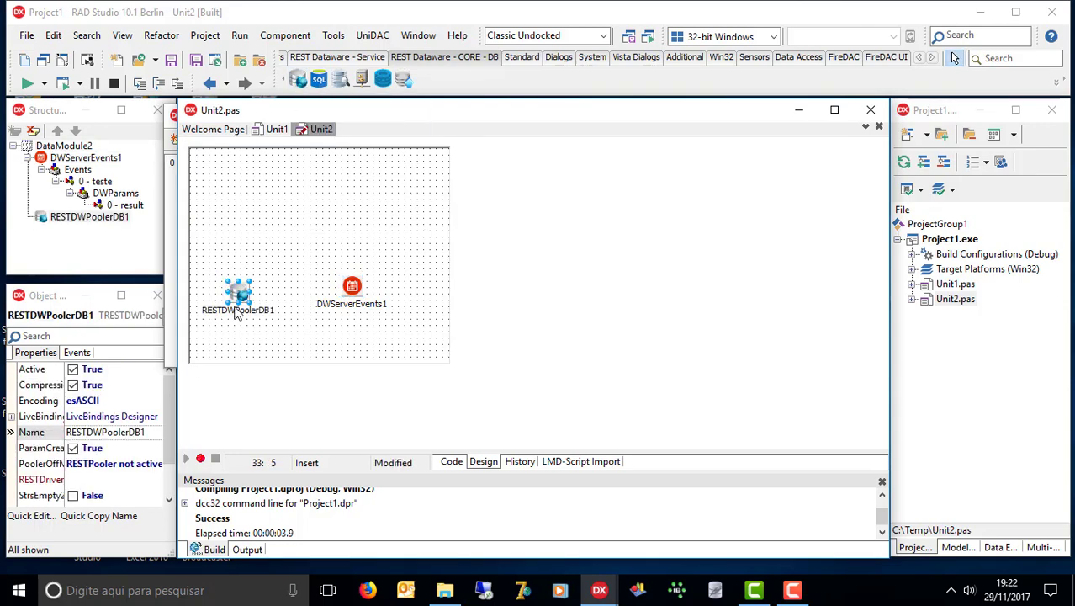
pyautogui.moveTo(238, 293); pyautogui.dragTo(244, 289)
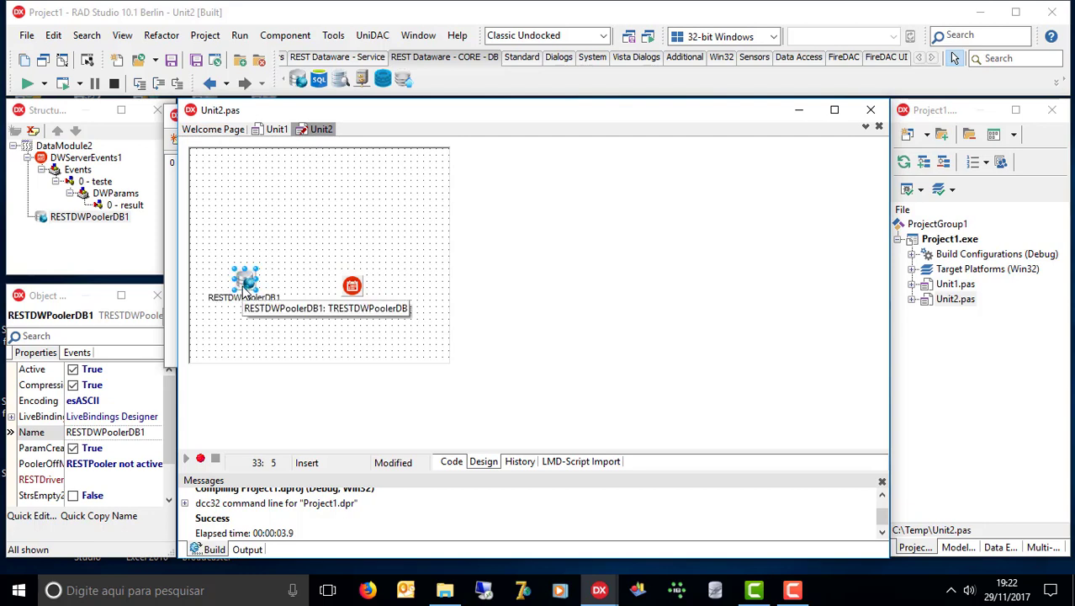
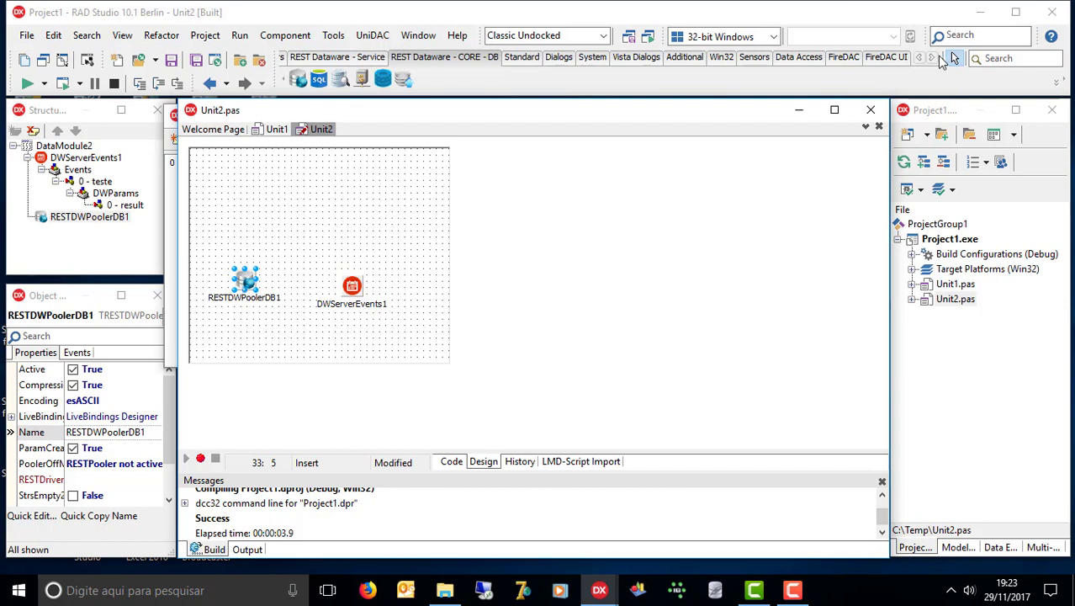
# - Add a RESTDWDriverFD component from the REST Dataware - CORE - Drivers palette category, placing it above the pooler component
pyautogui.click(696, 87)
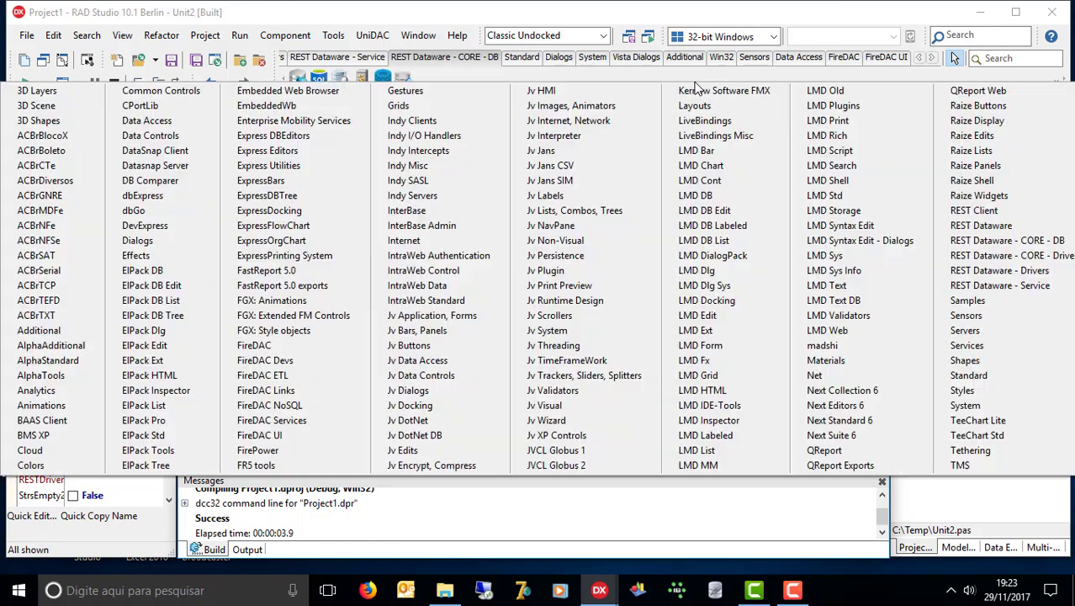
pyautogui.click(1069, 271)
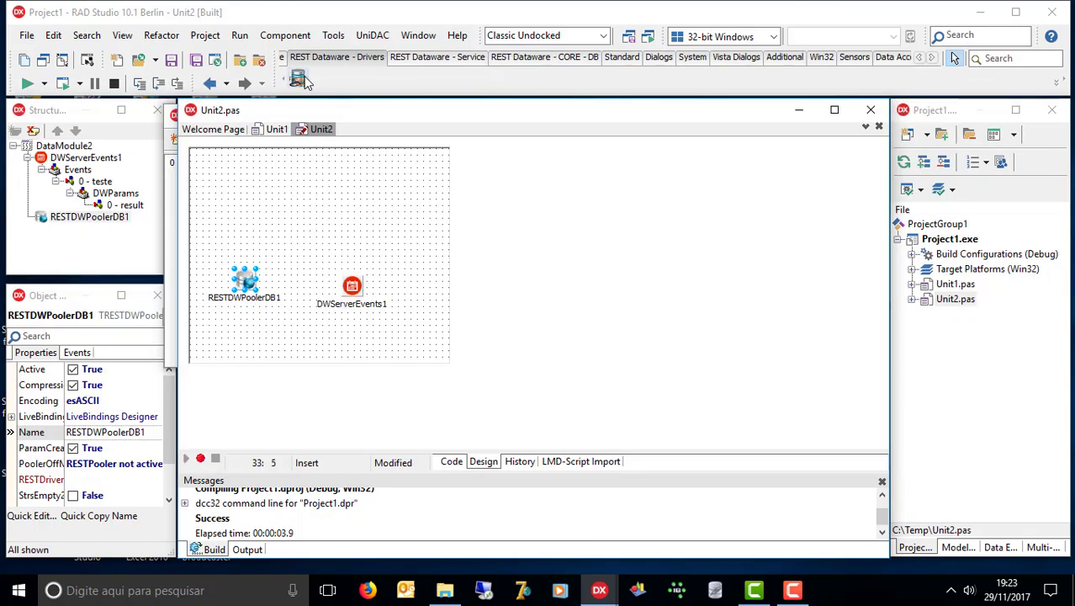
pyautogui.rightClick(472, 87)
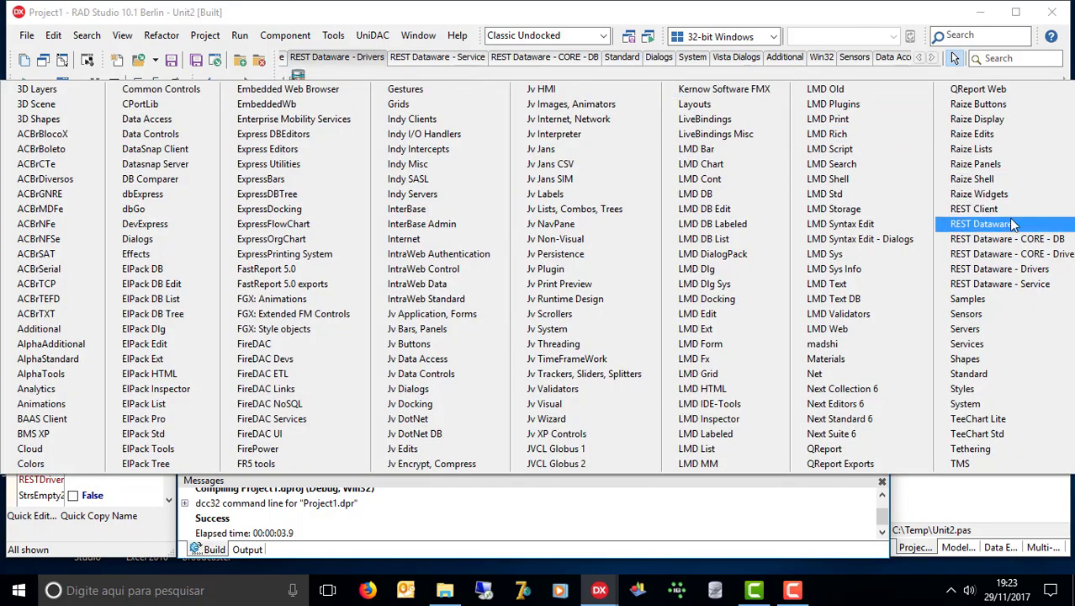
pyautogui.click(1010, 251)
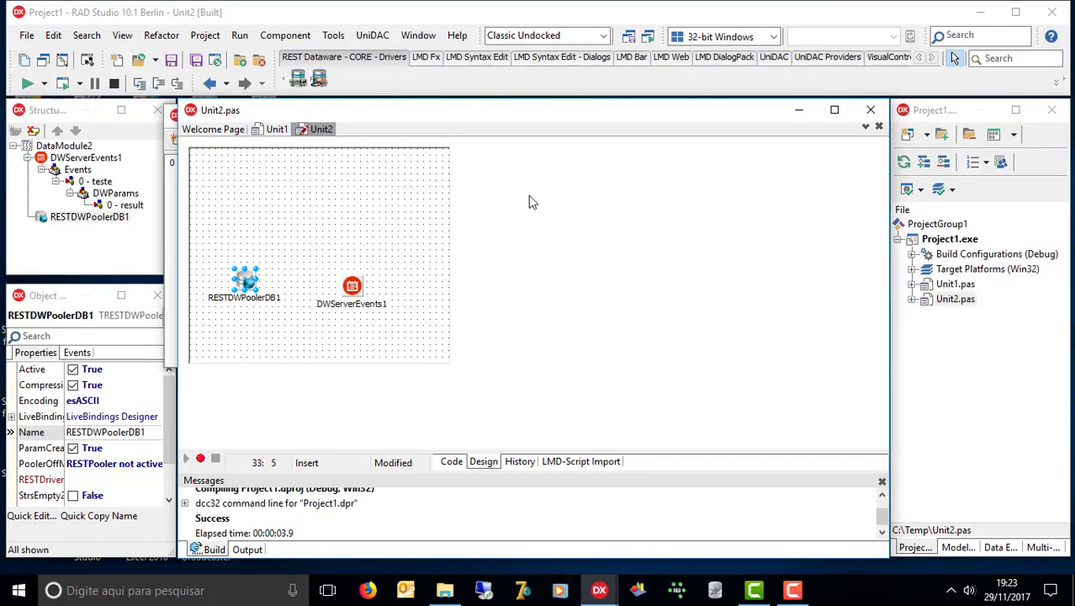
pyautogui.click(320, 78)
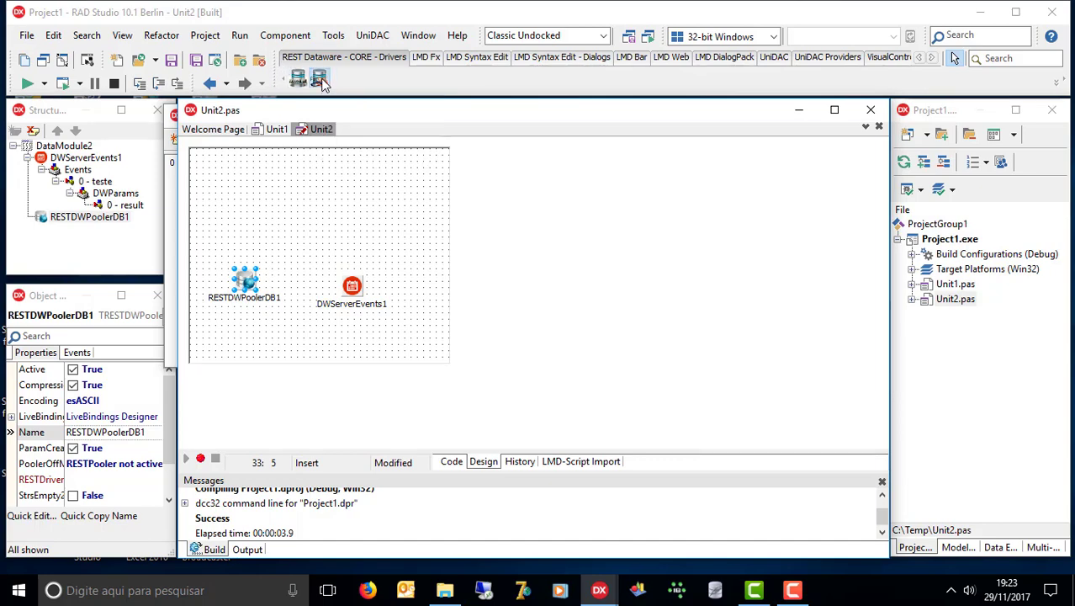
pyautogui.click(236, 234)
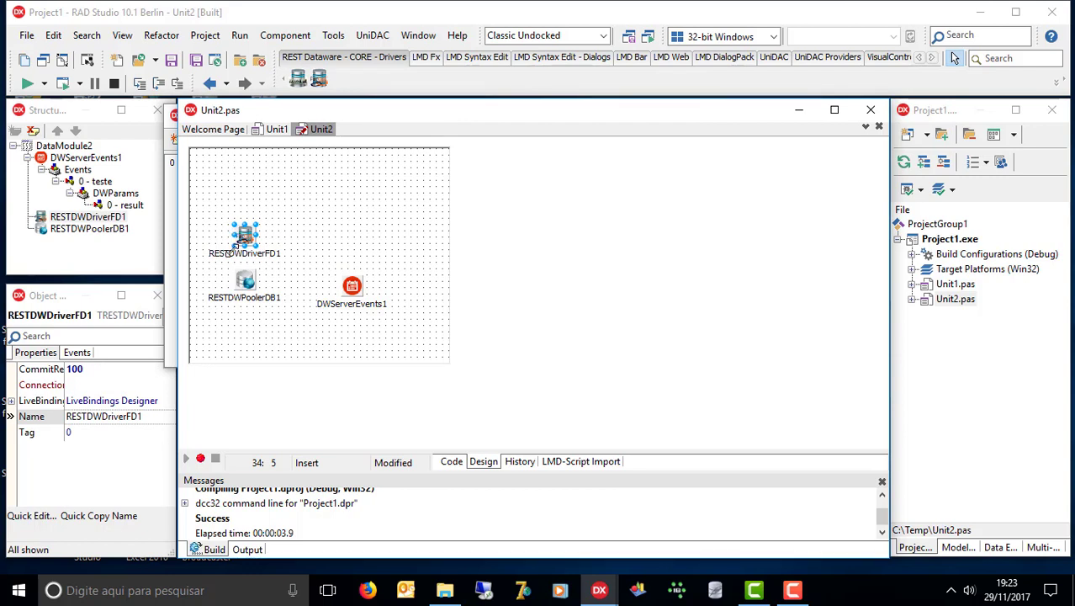
# - Assign RESTDWDriverFD1 as the REST driver of RESTDWPoolerDB1
pyautogui.click(244, 282)
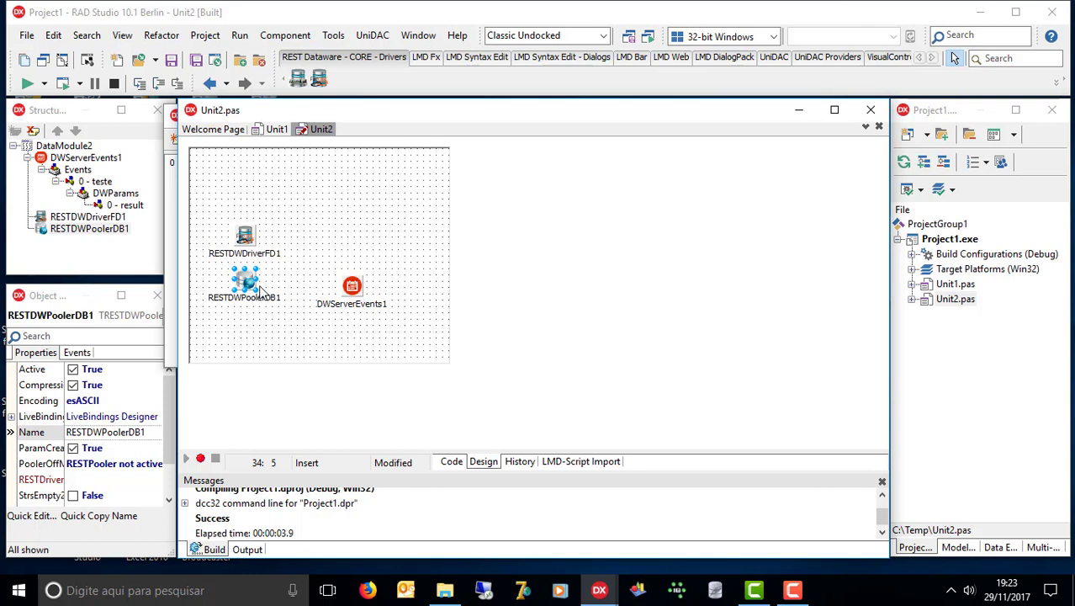
pyautogui.click(248, 236)
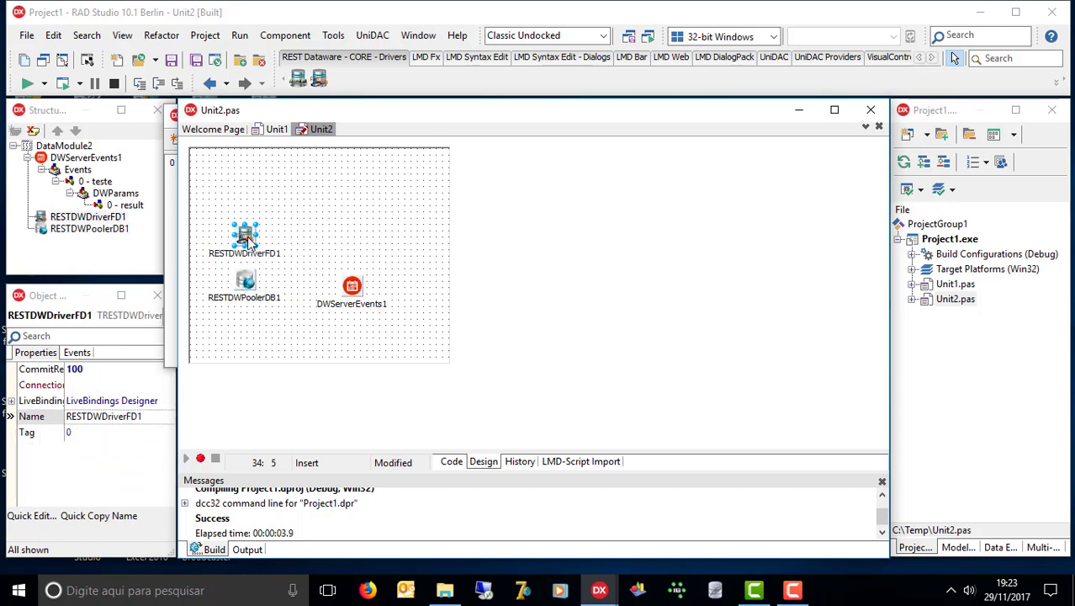
pyautogui.click(248, 286)
pyautogui.click(166, 428)
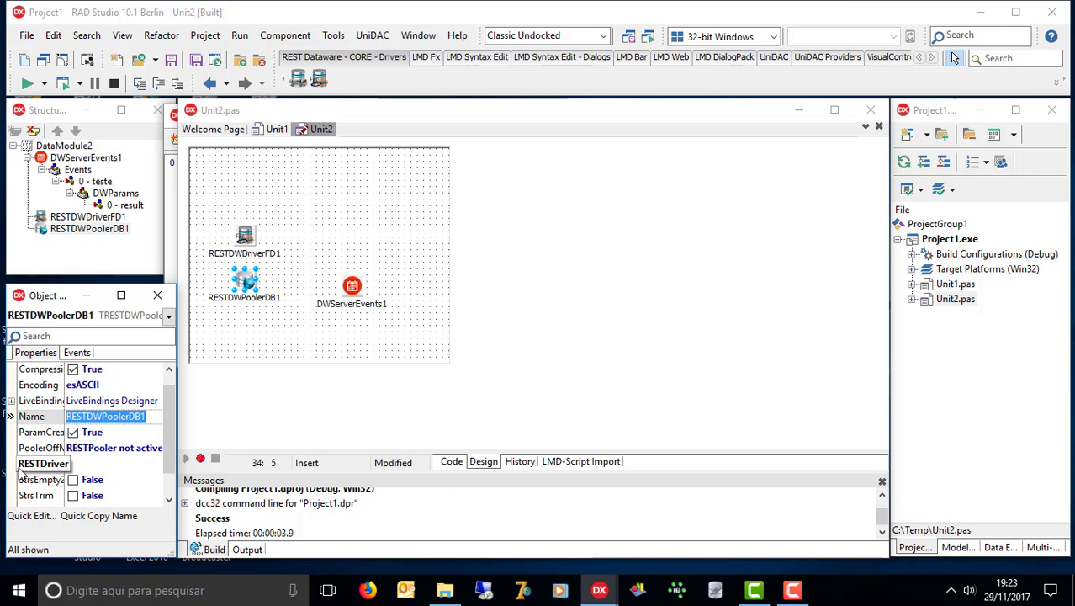
pyautogui.click(156, 465)
pyautogui.click(157, 464)
pyautogui.click(137, 479)
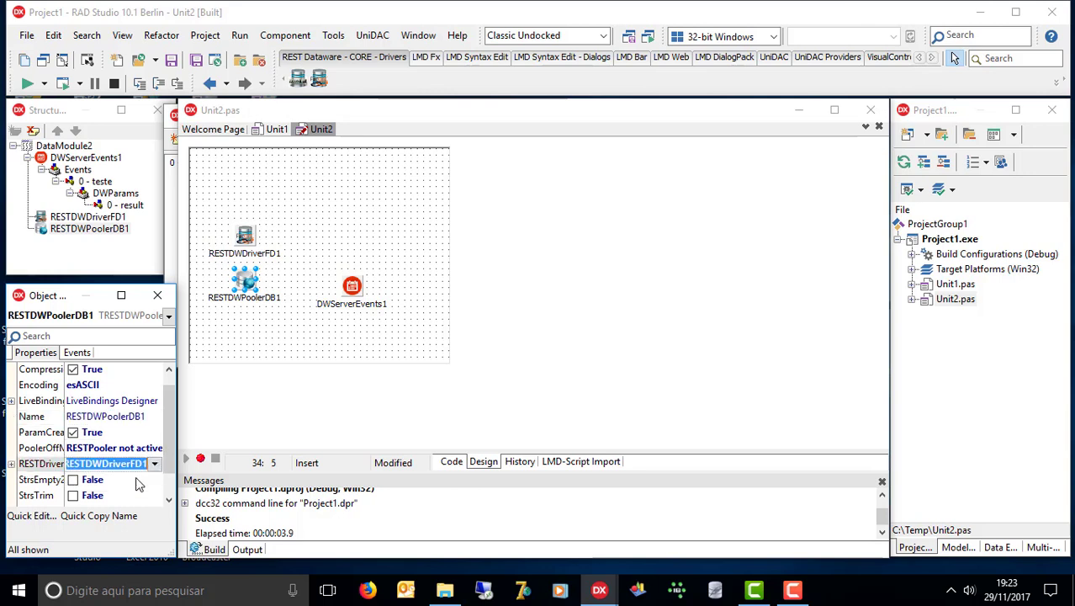
# - Find the FDConnection component with the palette filter fdc, place it above RESTDWDriverFD1, and clear the filter
pyautogui.click(250, 242)
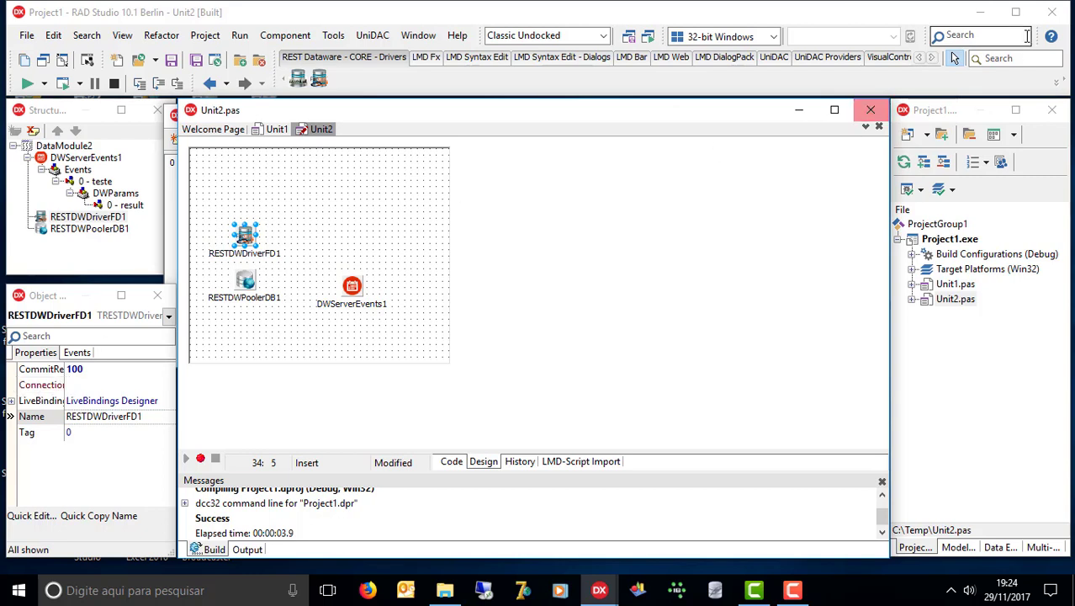
pyautogui.click(1014, 58)
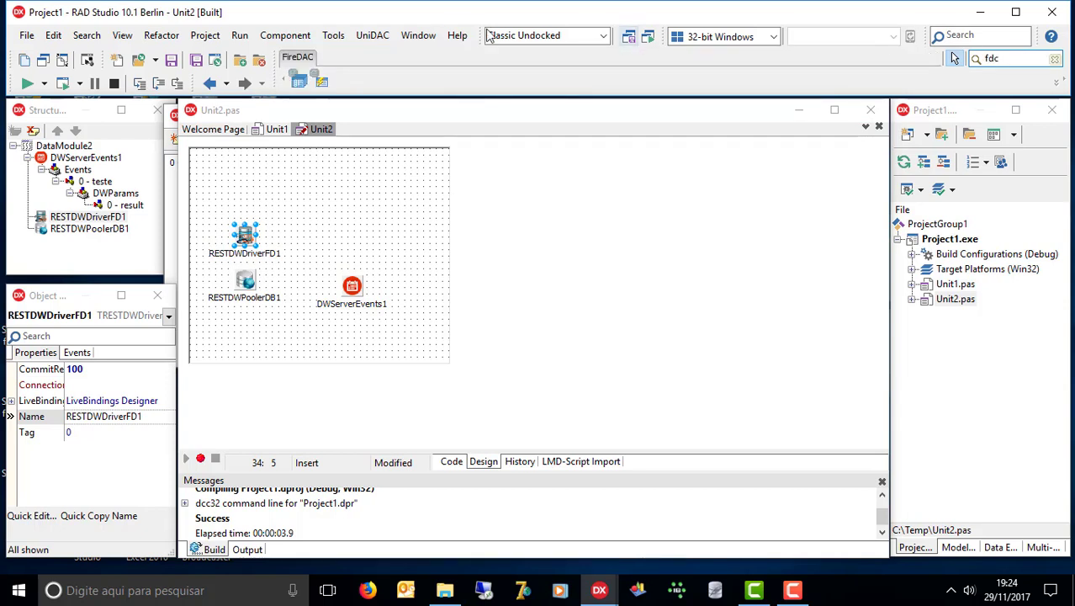
pyautogui.click(299, 79)
pyautogui.click(240, 175)
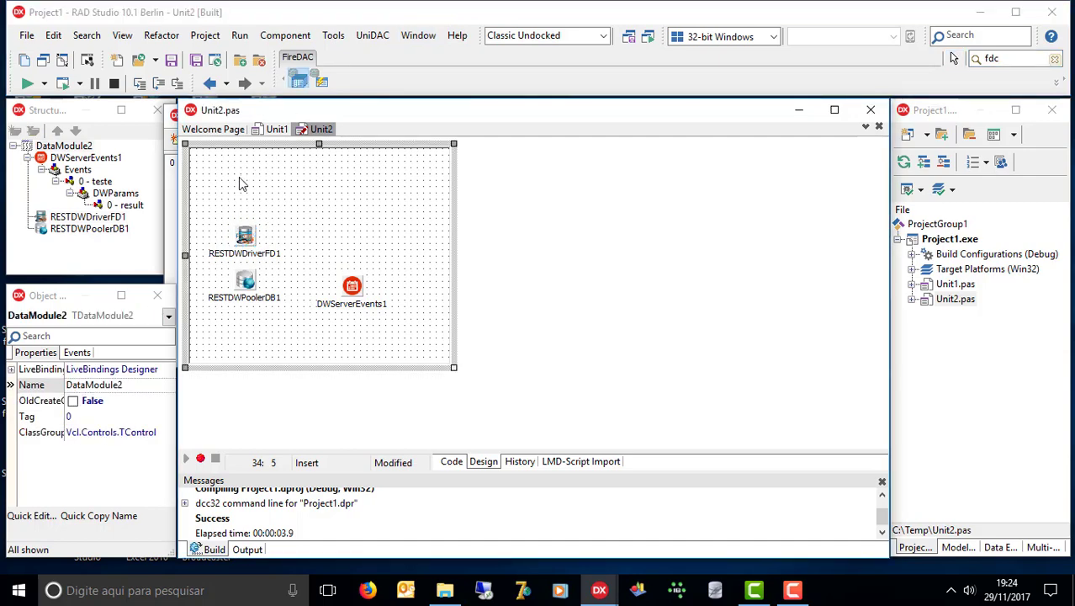
pyautogui.click(953, 59)
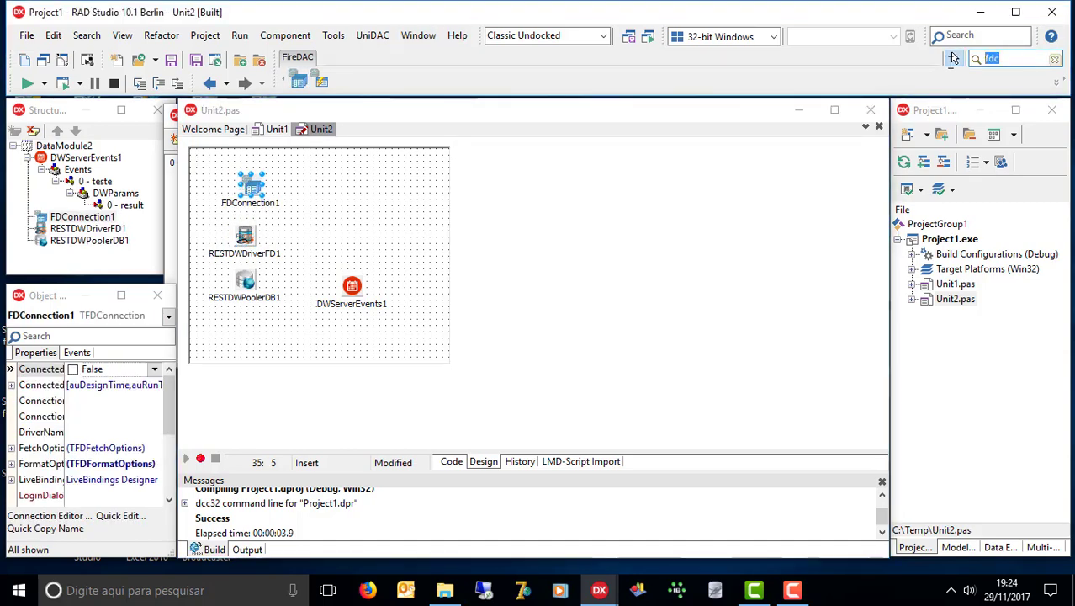
pyautogui.press('BackSpace')
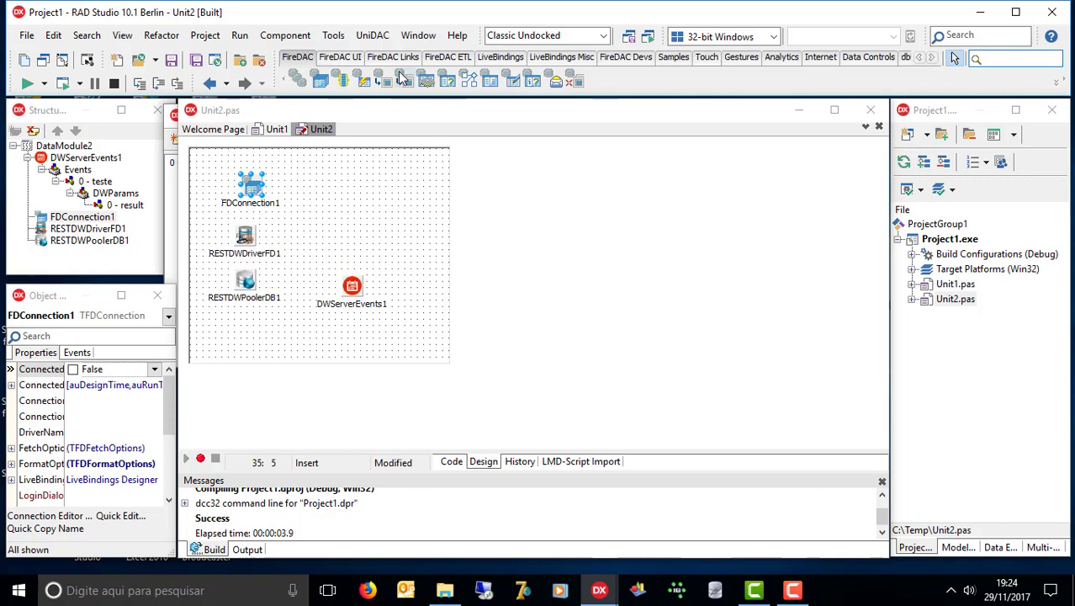
# - Add an FDTransaction and an FDStanStorageBinLink component to the data module, in a row beside FDConnection1
pyautogui.click(340, 79)
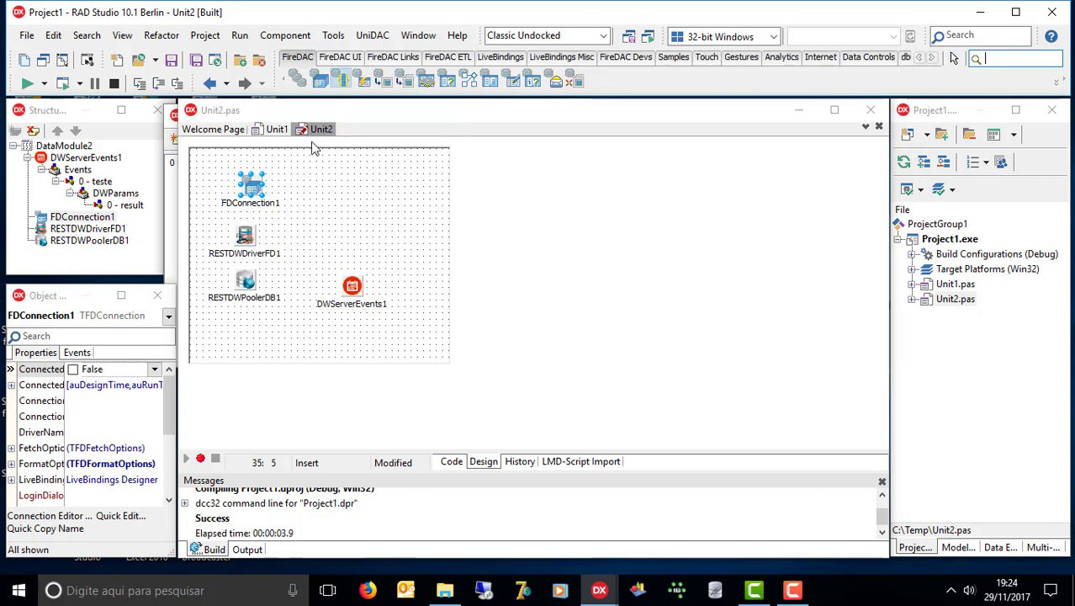
pyautogui.click(297, 181)
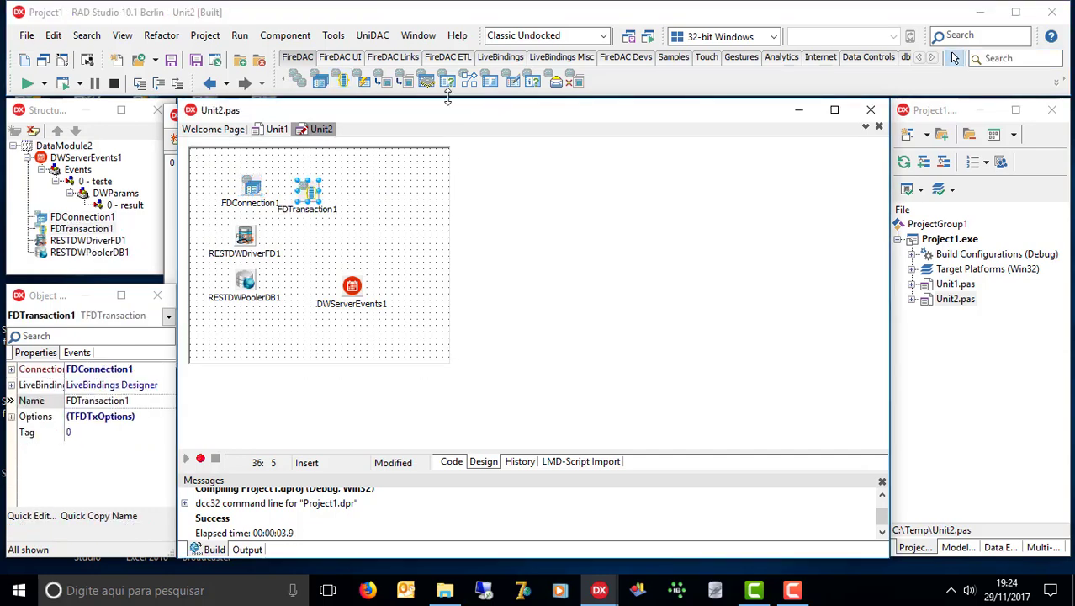
pyautogui.click(393, 56)
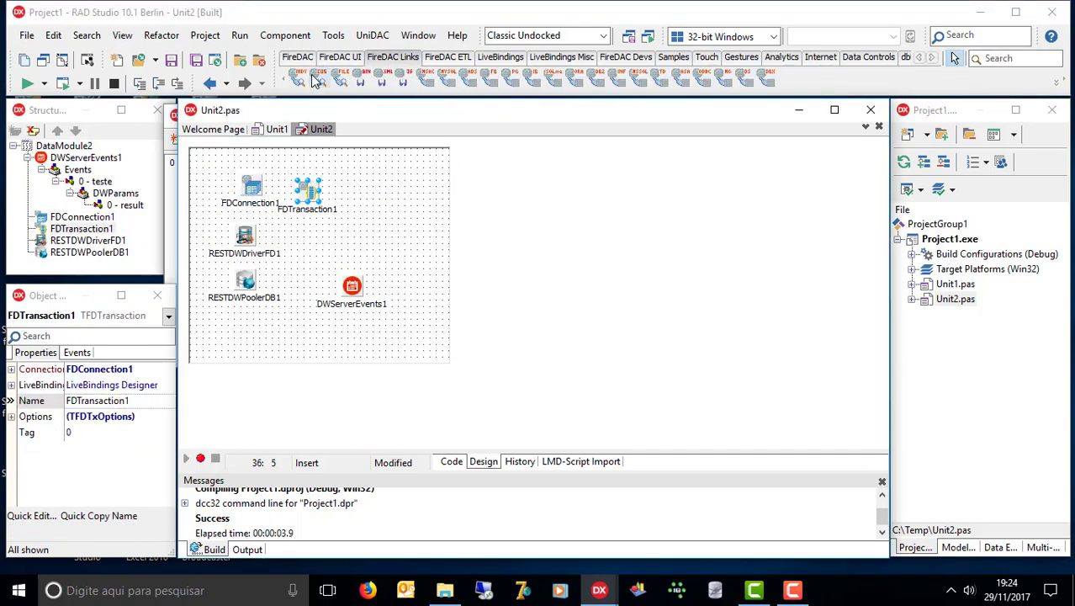
pyautogui.click(361, 78)
pyautogui.click(362, 182)
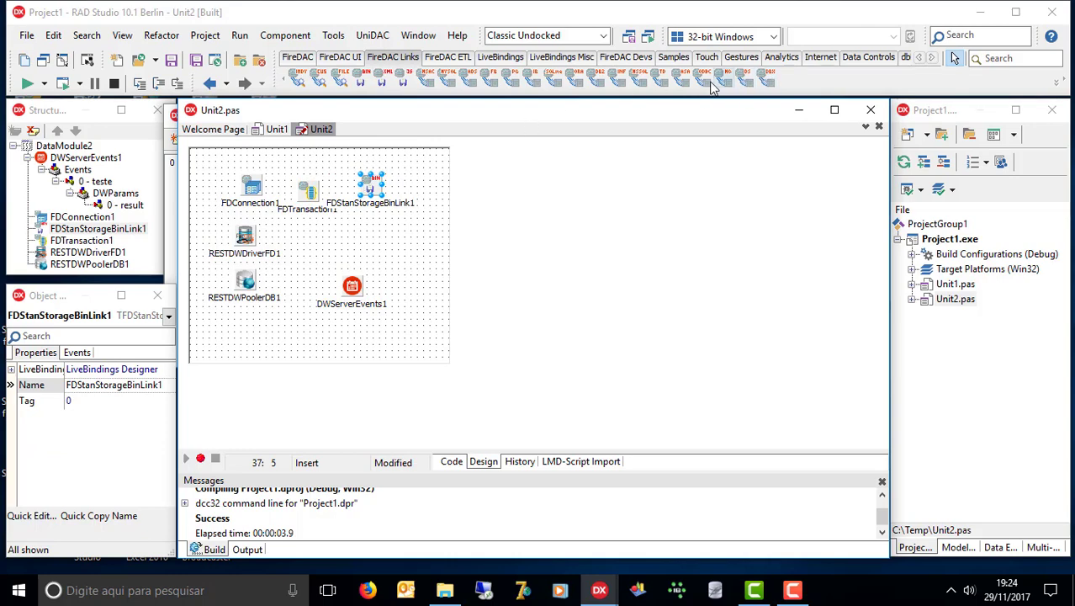
# - Add an FDPhysFBDriverLink component below the storage link and move FDTransaction1 slightly up to separate the component labels
pyautogui.click(490, 79)
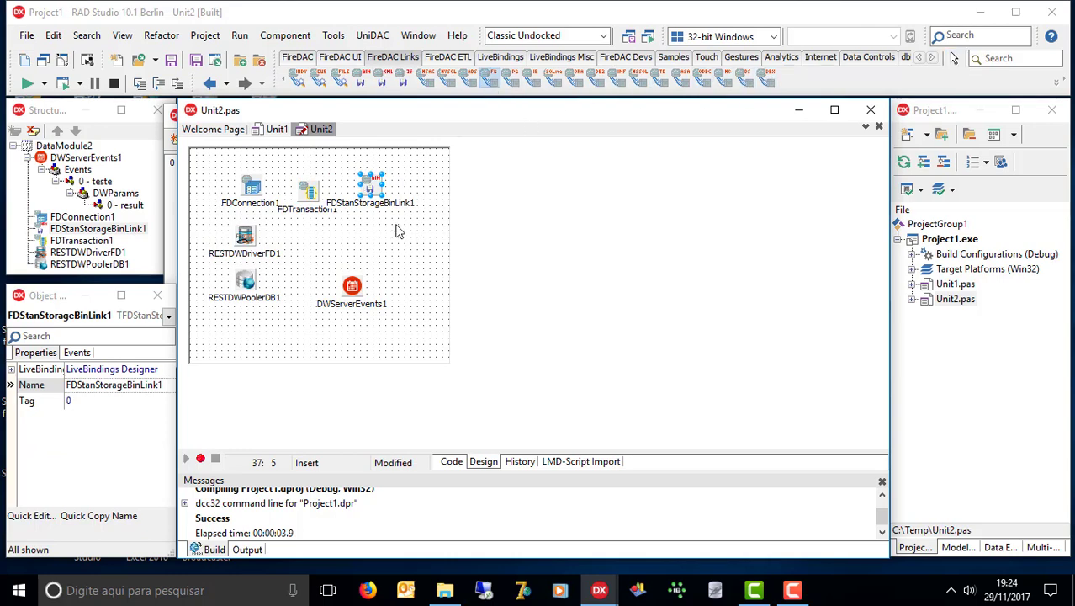
pyautogui.click(399, 229)
pyautogui.moveTo(413, 235); pyautogui.dragTo(388, 242)
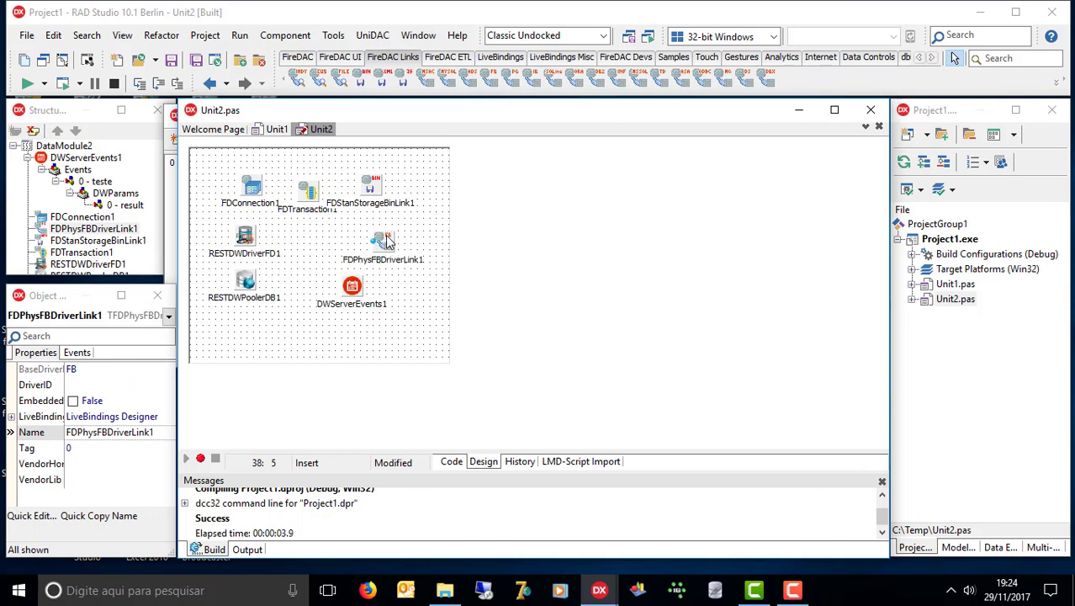
pyautogui.click(301, 196)
pyautogui.moveTo(301, 196); pyautogui.dragTo(307, 186)
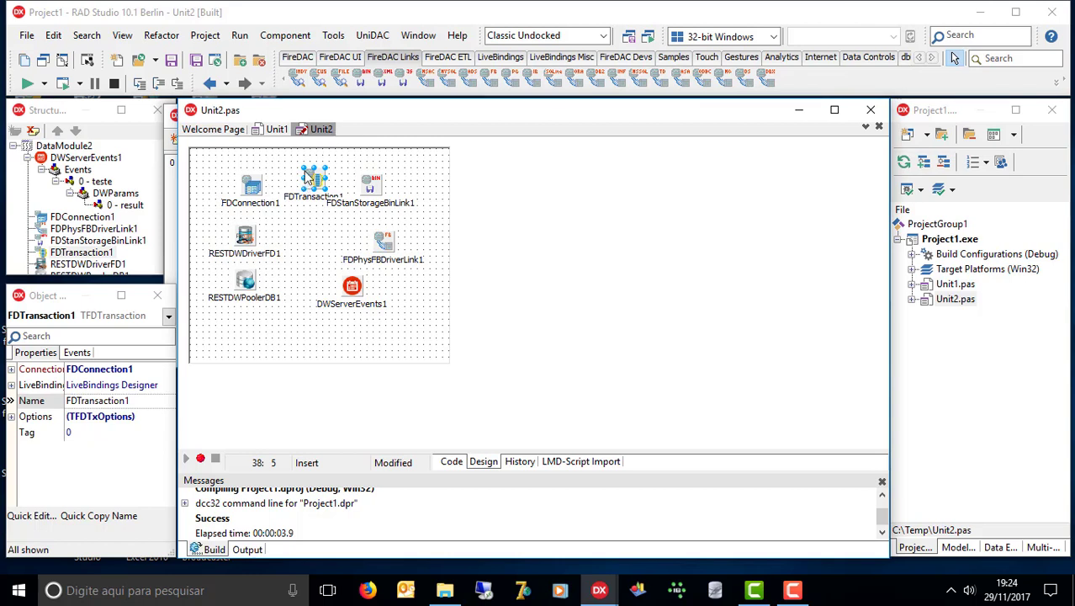
# - Set the Connection property of RESTDWDriverFD1 to FDConnection1
pyautogui.click(255, 186)
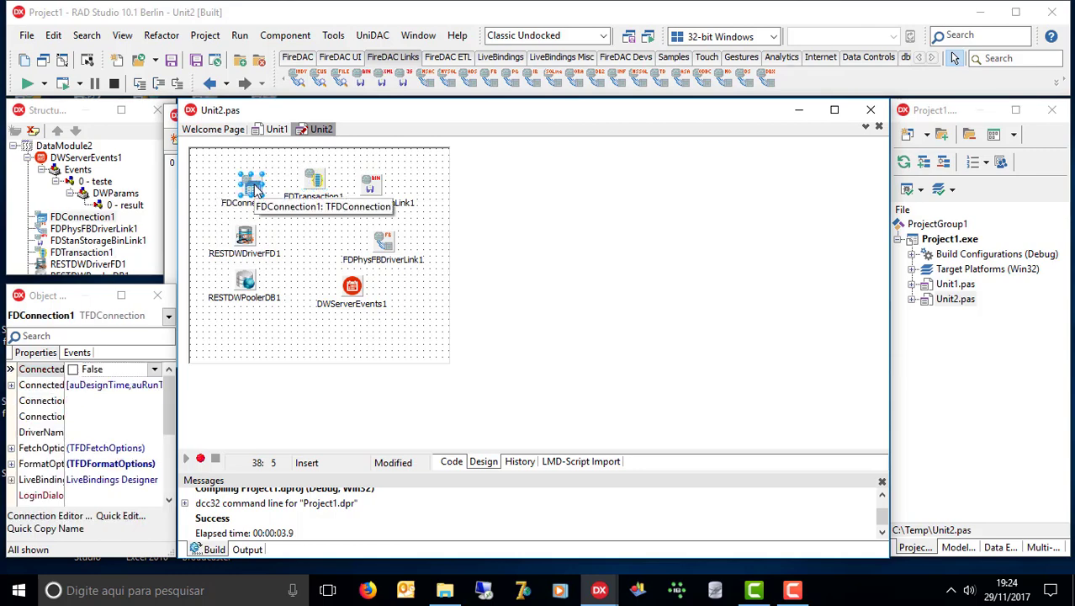
pyautogui.click(249, 236)
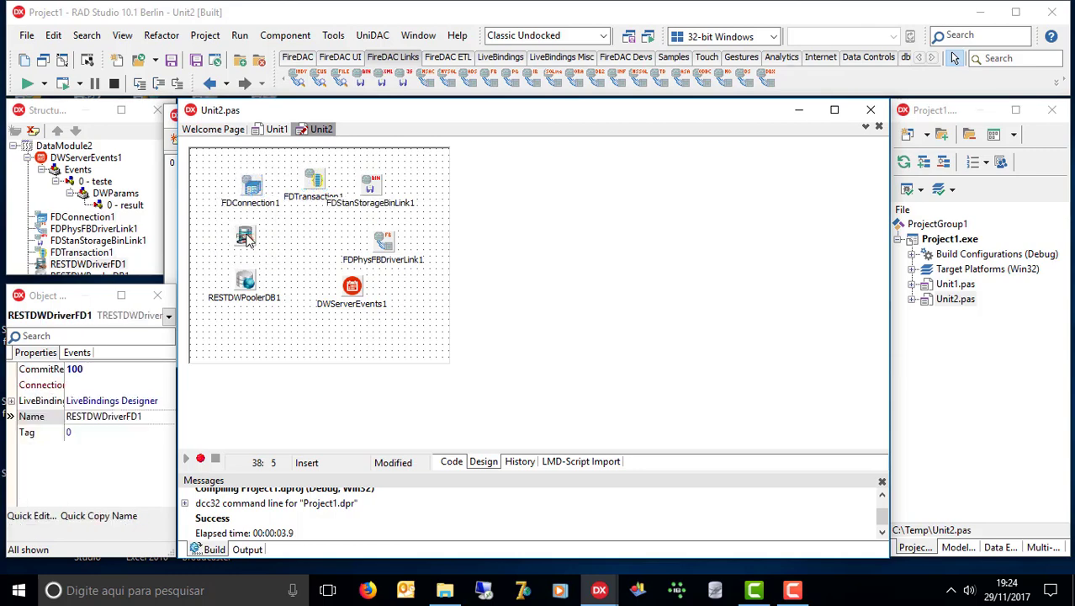
pyautogui.click(169, 386)
pyautogui.click(168, 386)
pyautogui.click(149, 407)
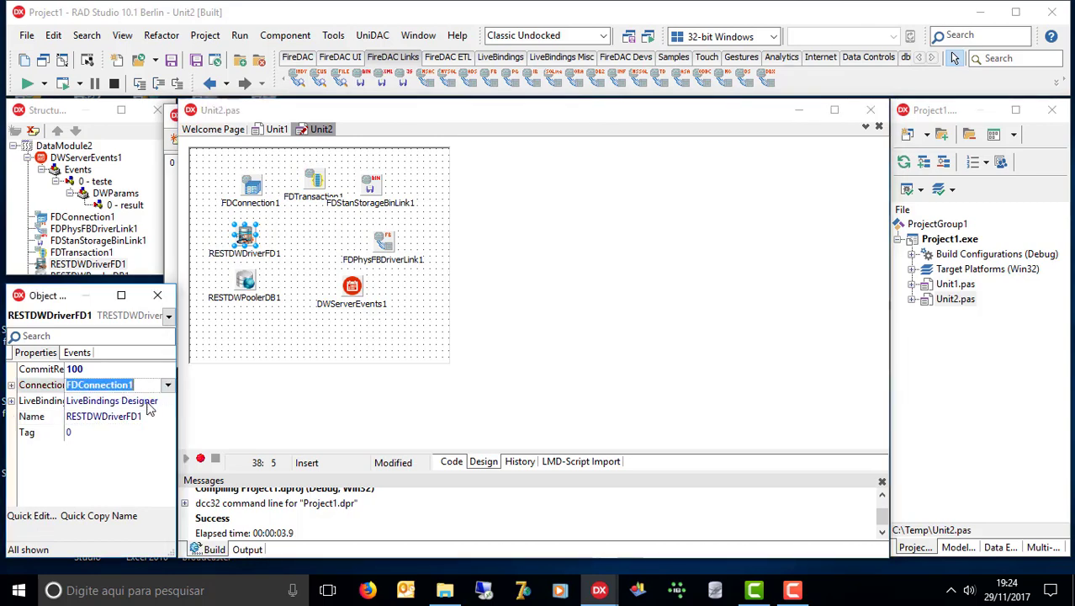
# - Move RESTDWDriverFD1 slightly closer to FDConnection1 and select FDConnection1 in the data module
pyautogui.click(303, 284)
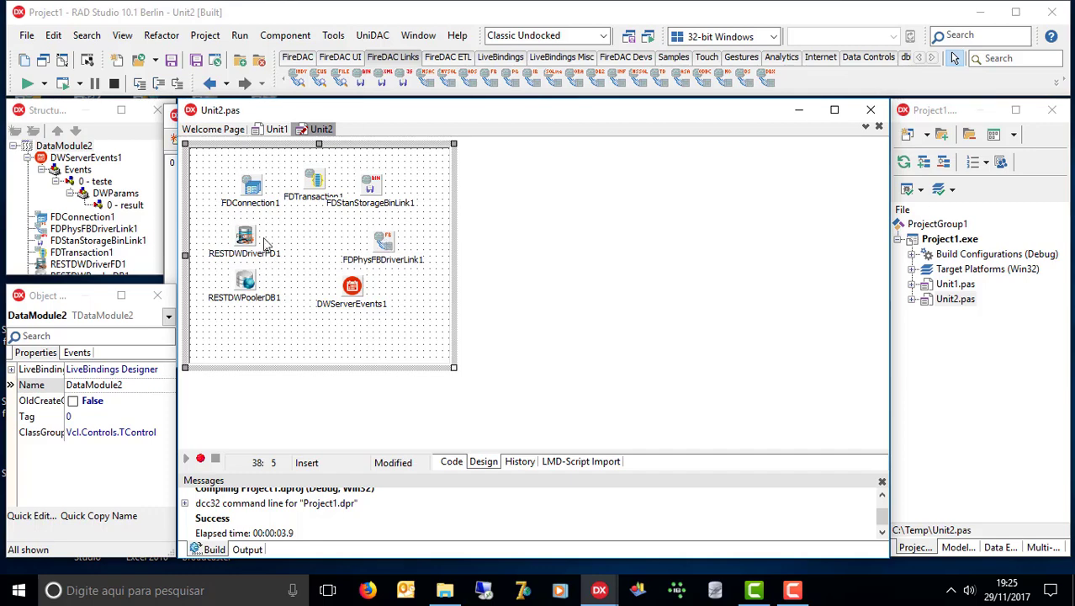
pyautogui.click(246, 286)
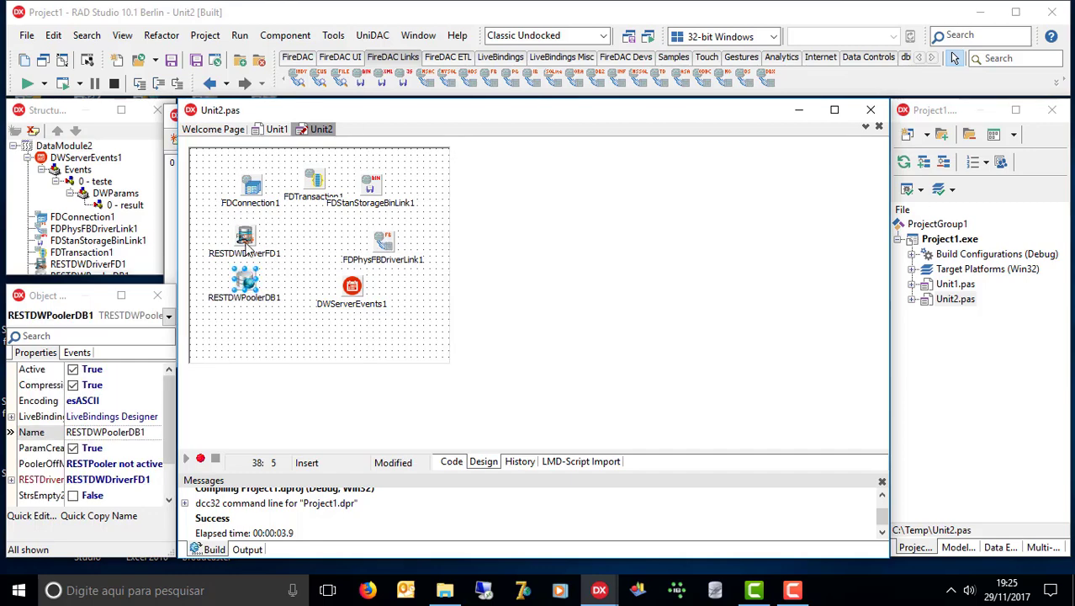
pyautogui.moveTo(247, 248); pyautogui.dragTo(249, 234)
pyautogui.click(253, 183)
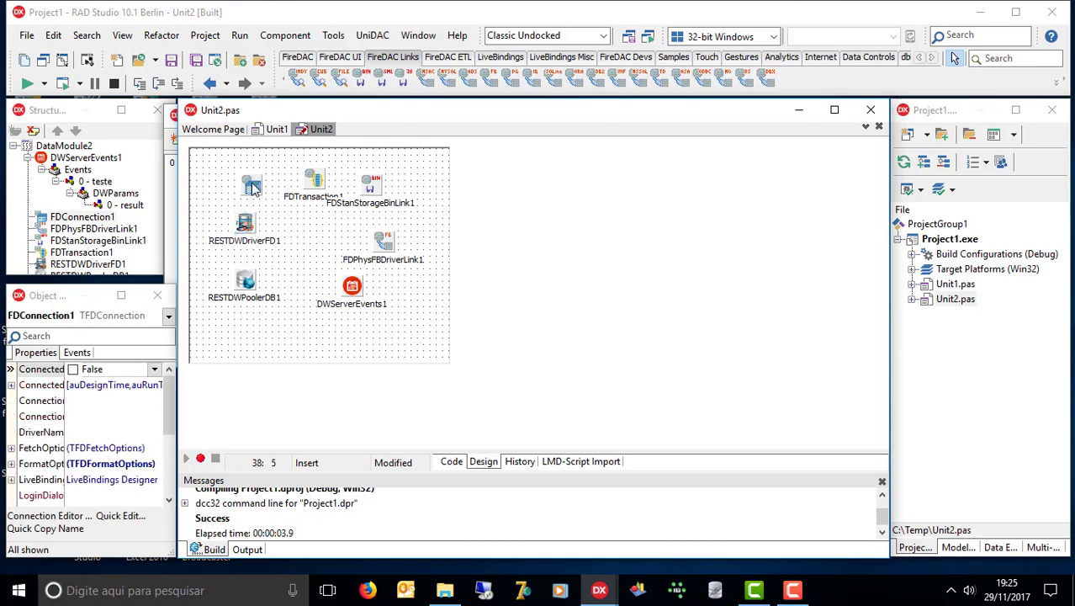
# - Undo the last move of RESTDWDriverFD1 and place FDConnection1 directly above it
pyautogui.hotkey('ctrl', 'z')
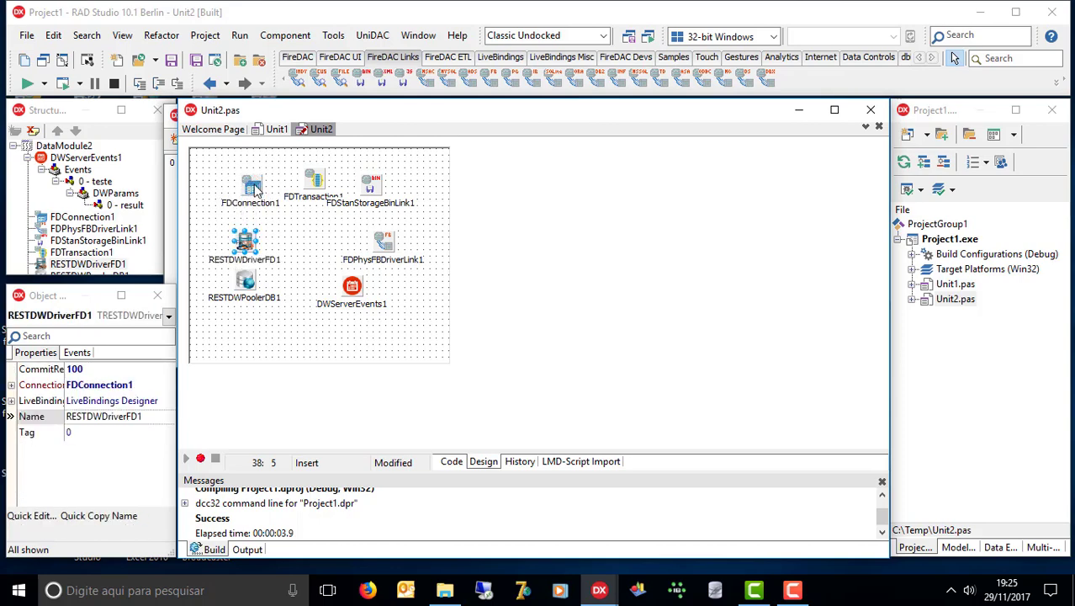
pyautogui.moveTo(255, 189); pyautogui.dragTo(249, 217)
# - Duplicate FDConnection1, RESTDWDriverFD1 and RESTDWPoolerDB1 beside the originals, and shift DWServerEvents1 aside to make room
pyautogui.moveTo(285, 333); pyautogui.dragTo(231, 211)
pyautogui.click(297, 257)
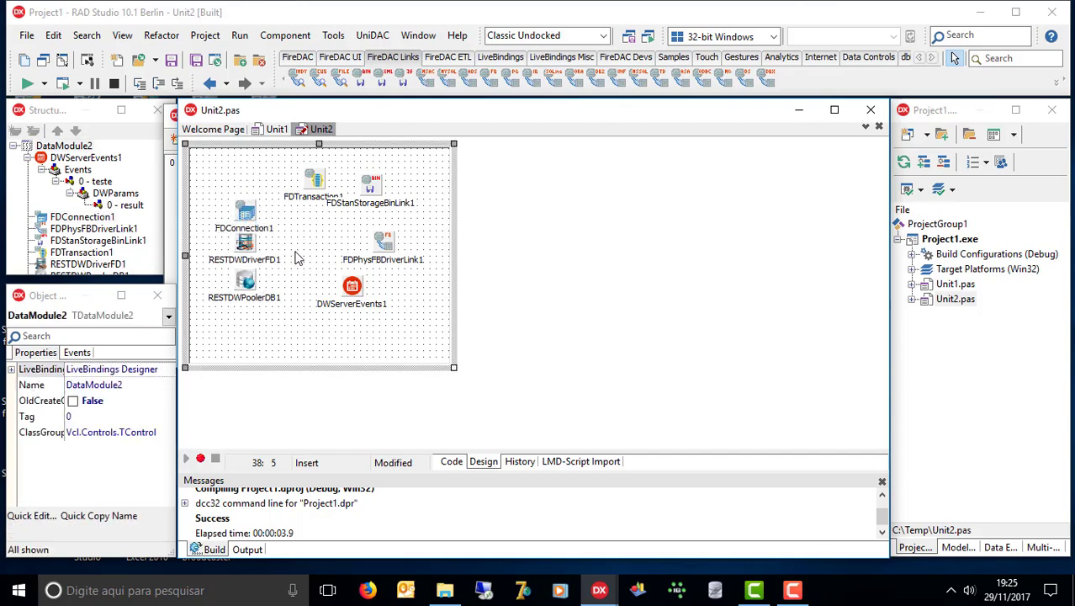
pyautogui.hotkey('ctrl', 'v')
pyautogui.moveTo(248, 219); pyautogui.dragTo(303, 220)
pyautogui.moveTo(361, 288); pyautogui.dragTo(376, 291)
pyautogui.moveTo(303, 284); pyautogui.dragTo(314, 277)
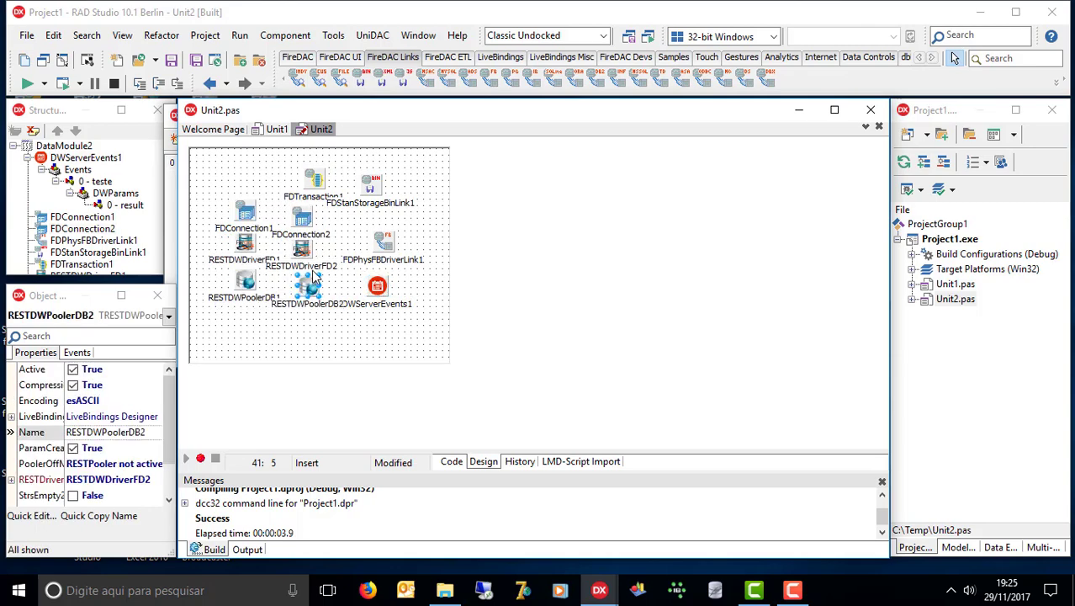
pyautogui.click(301, 248)
pyautogui.moveTo(303, 217); pyautogui.dragTo(304, 220)
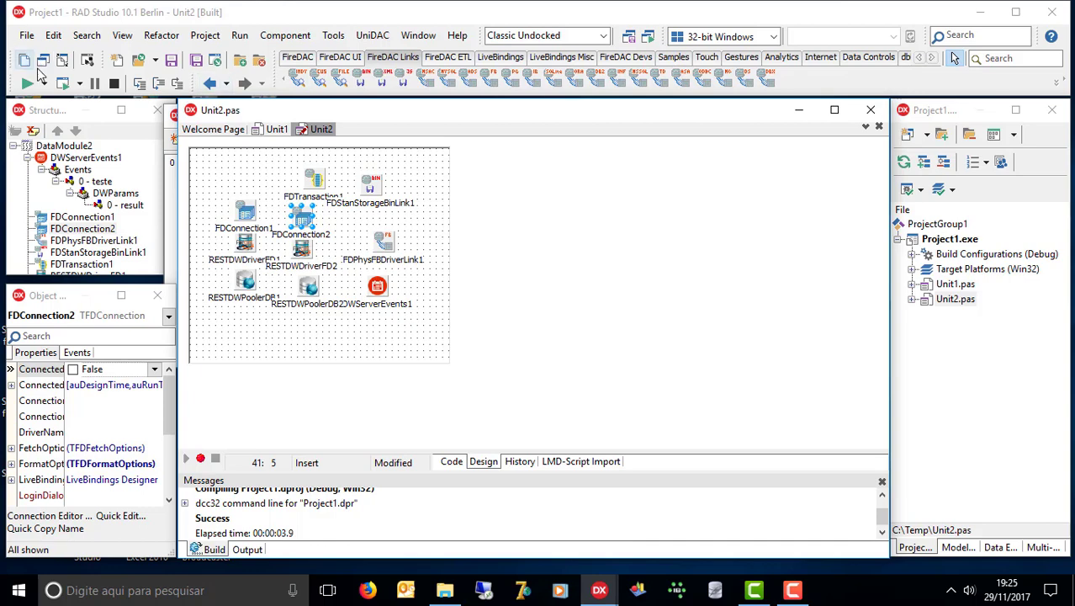
# - Compile and run the Project1 server
pyautogui.click(63, 83)
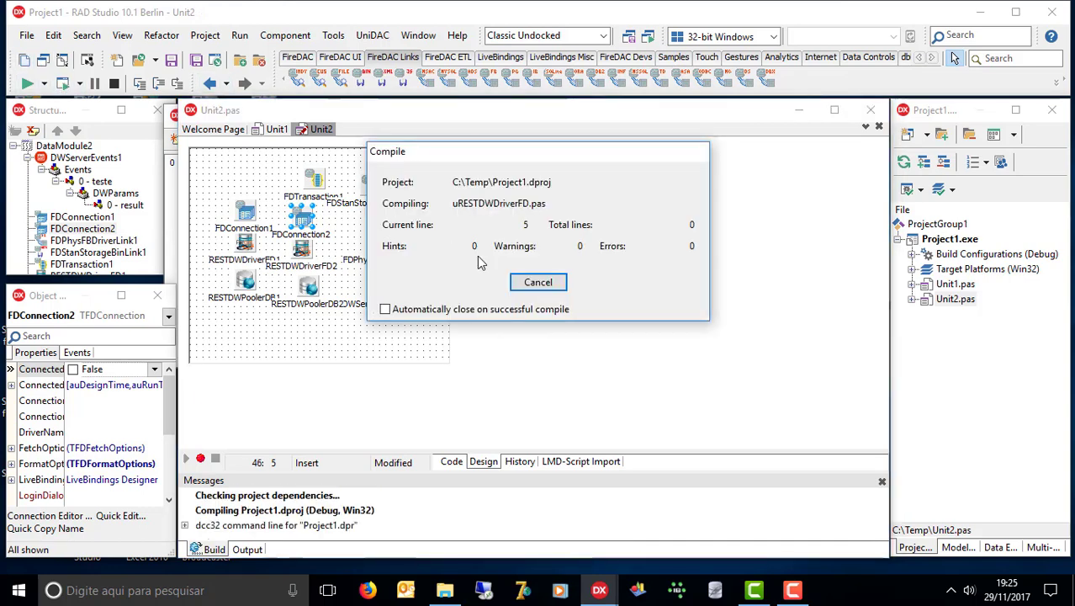
pyautogui.press('Return')
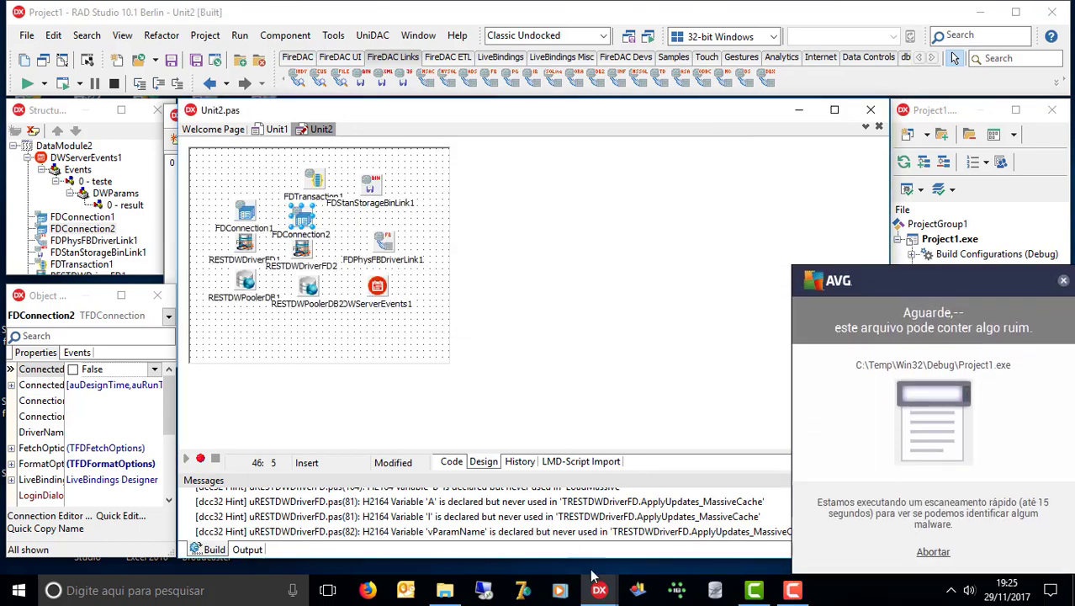
# - Switch to the RAD Studio instance holding the RestEasyObjectsCV project group, collapse RestDatawareCORE.bpl, and start the server from the running Form1
pyautogui.moveTo(599, 590)
pyautogui.click(645, 546)
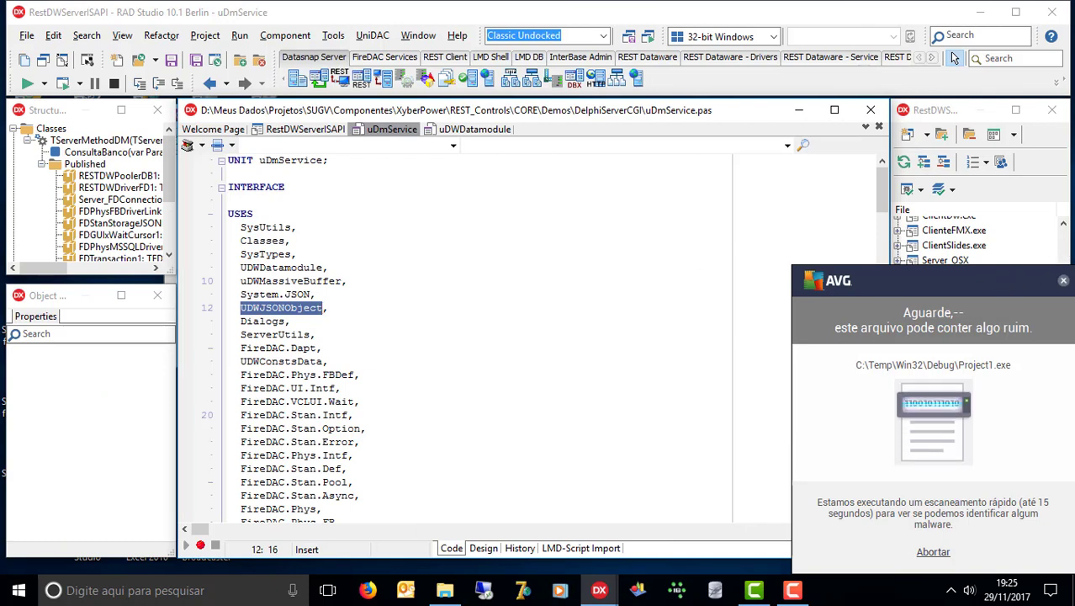
pyautogui.click(1065, 251)
pyautogui.scroll(3, 989, 236)
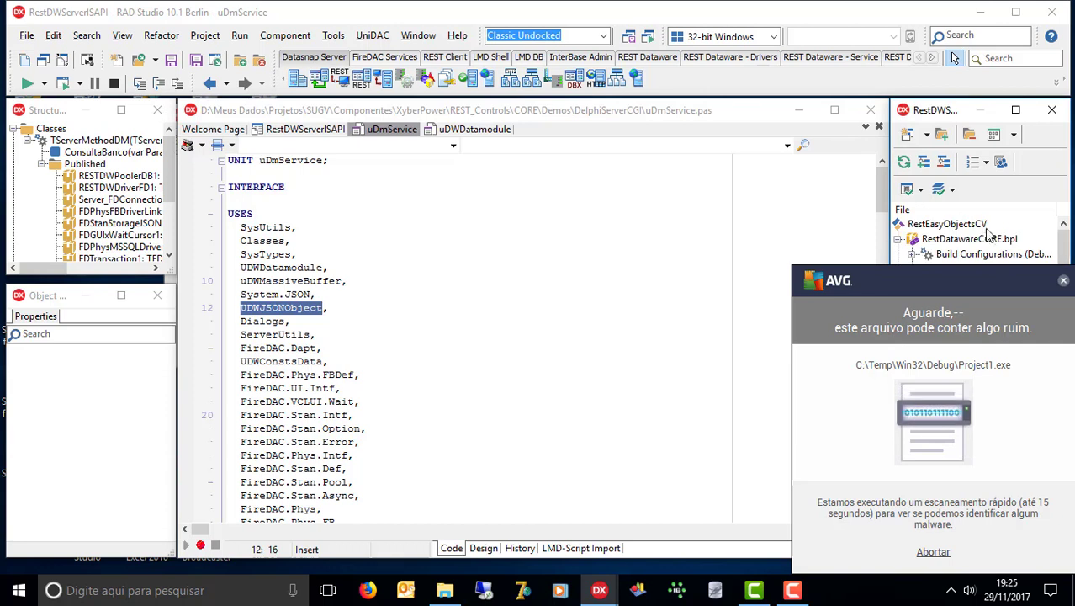
pyautogui.click(898, 240)
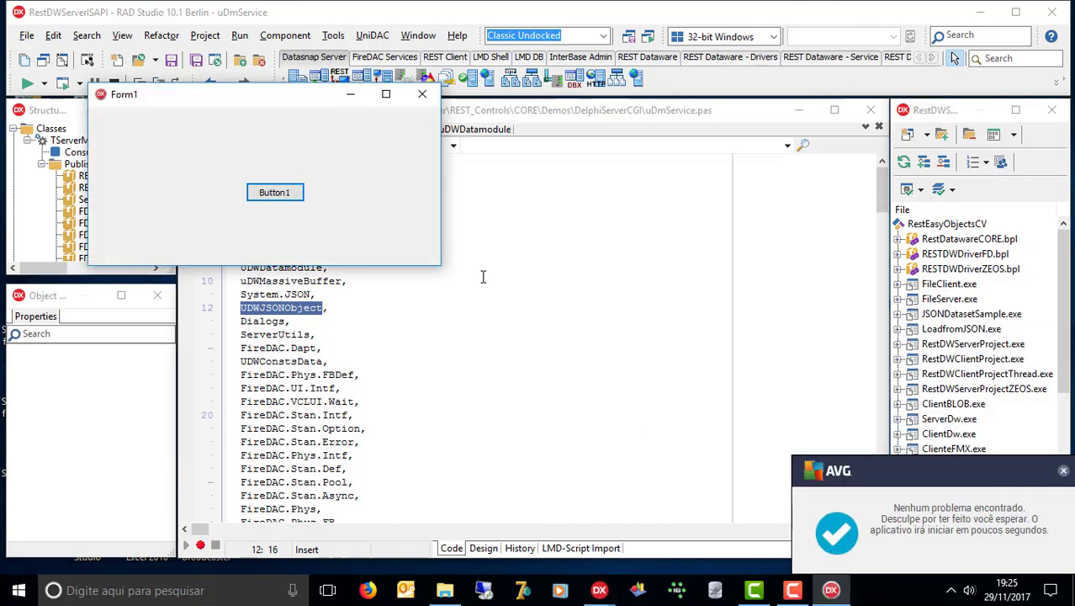
pyautogui.click(289, 194)
# - Activate RestDWClientProject.exe in the project group and open its formMain.pas in the form designer
pyautogui.moveTo(1064, 273); pyautogui.dragTo(1065, 303)
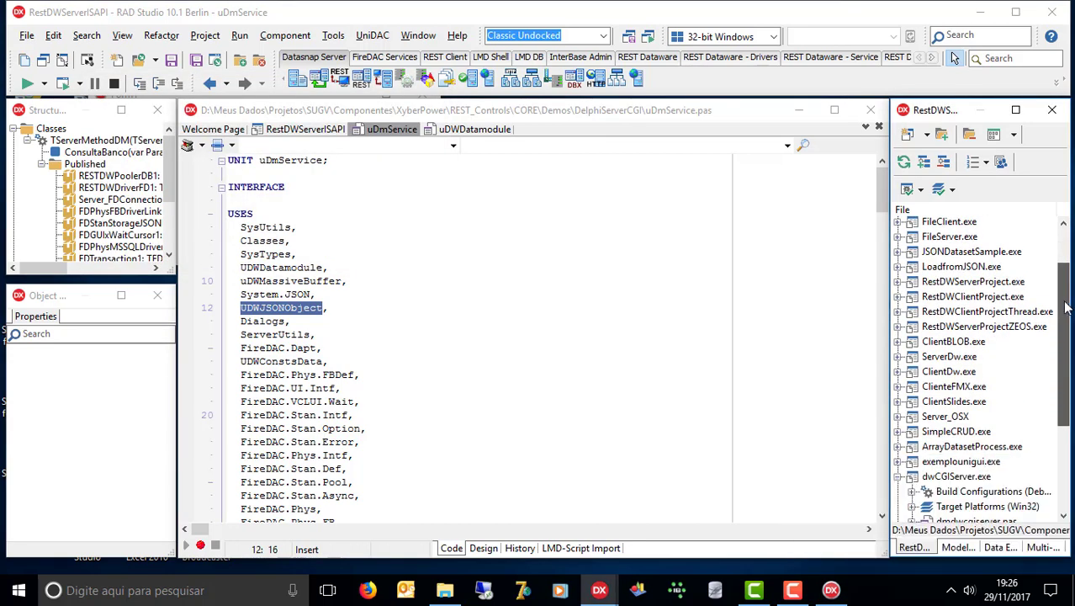
pyautogui.click(957, 298)
pyautogui.click(899, 298)
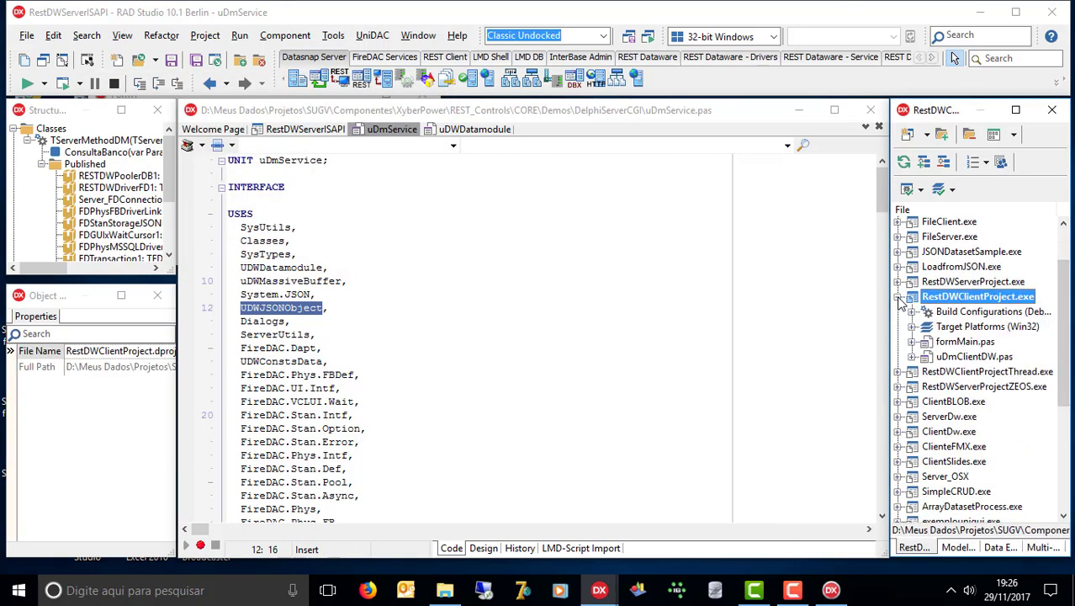
pyautogui.click(943, 344)
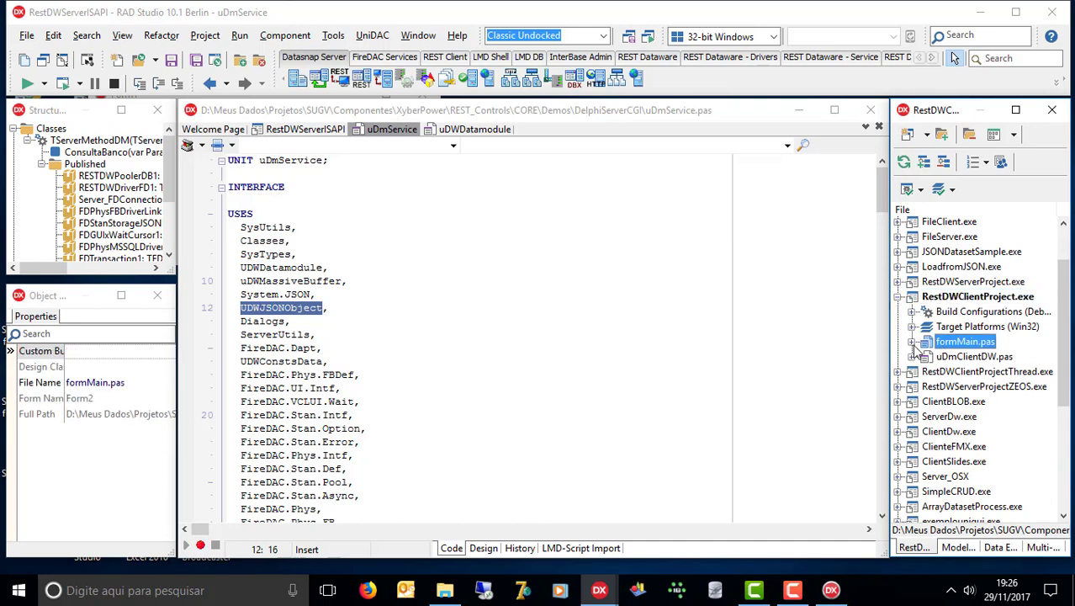
pyautogui.doubleClick(933, 347)
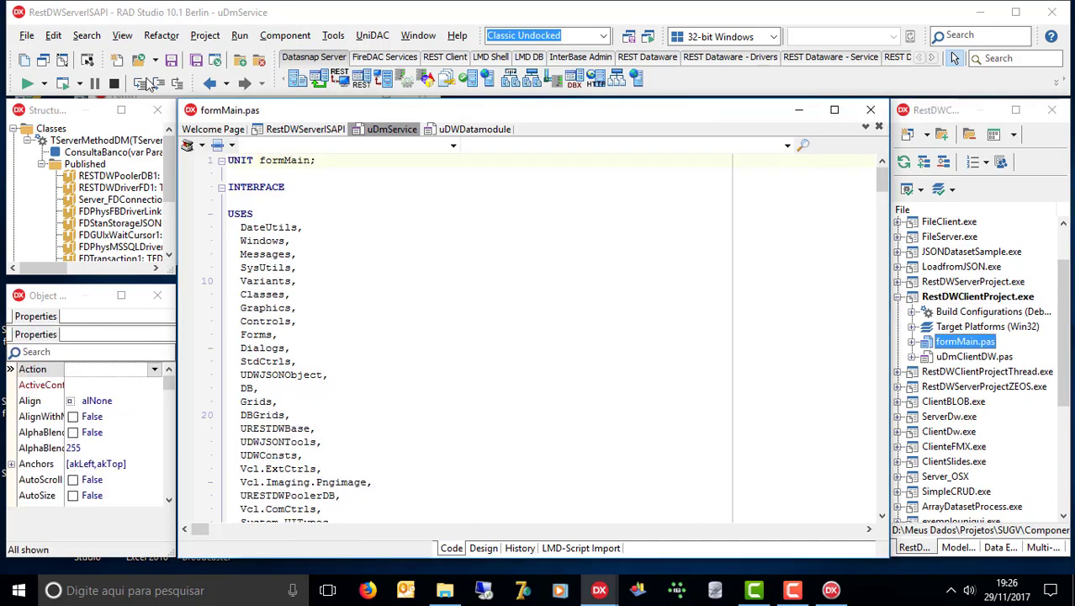
pyautogui.click(65, 62)
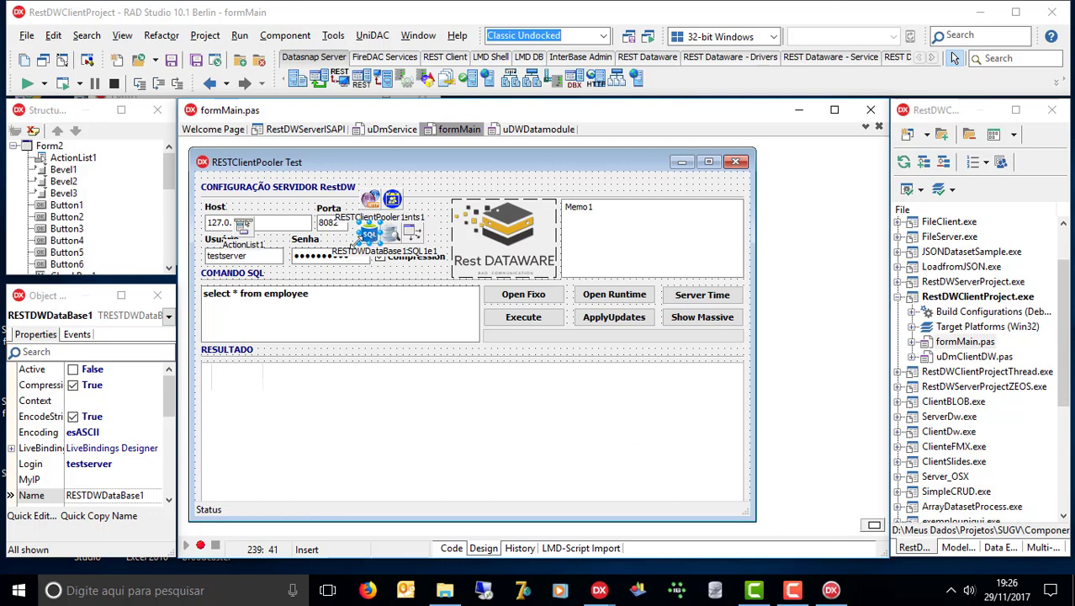
# - Examine the PoolerPort and server address of RESTDWDataBase1 and the list of poolers offered for its PoolerName property
pyautogui.click(171, 417)
pyautogui.scroll(-2, 170, 416)
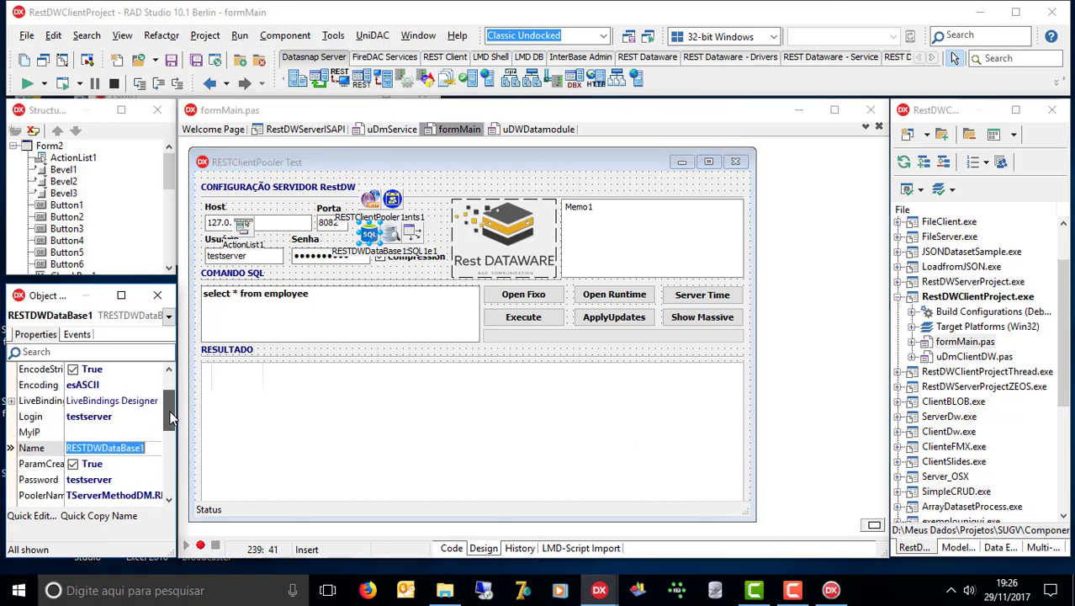
pyautogui.moveTo(171, 417); pyautogui.dragTo(171, 435)
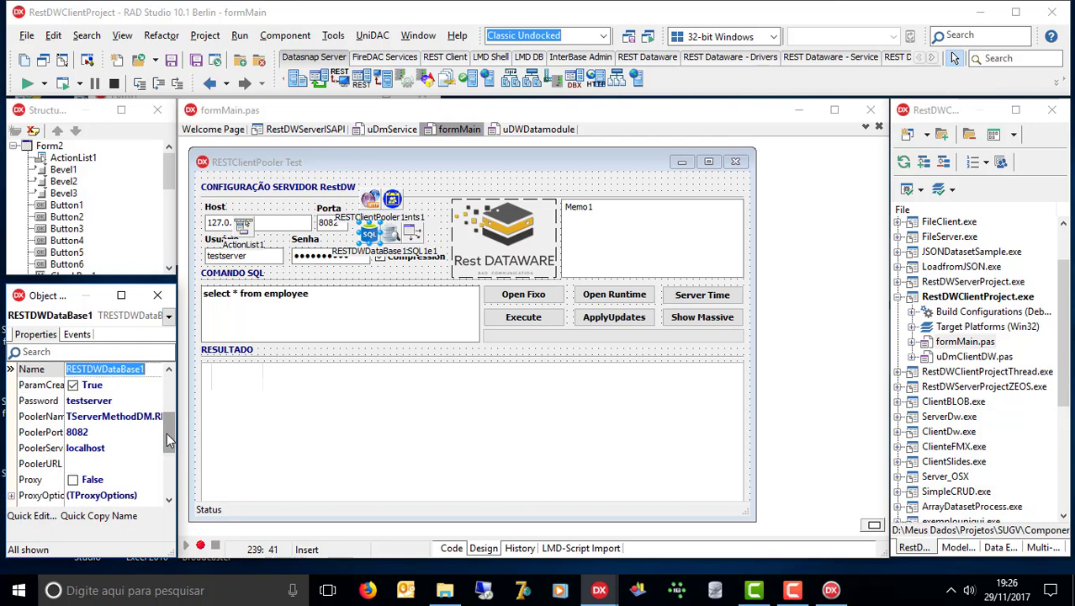
pyautogui.click(93, 432)
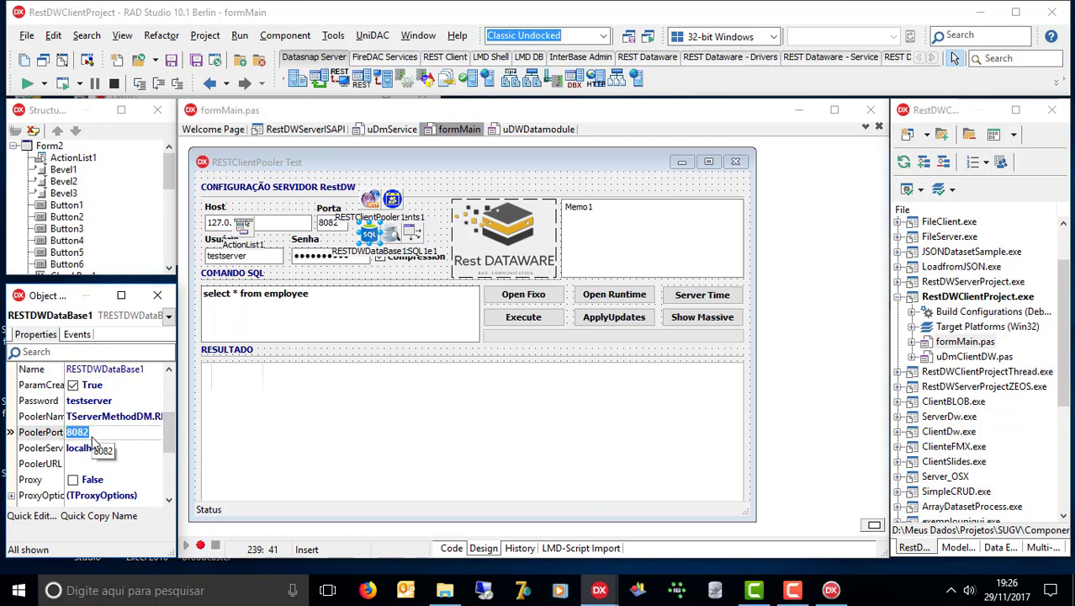
pyautogui.click(94, 450)
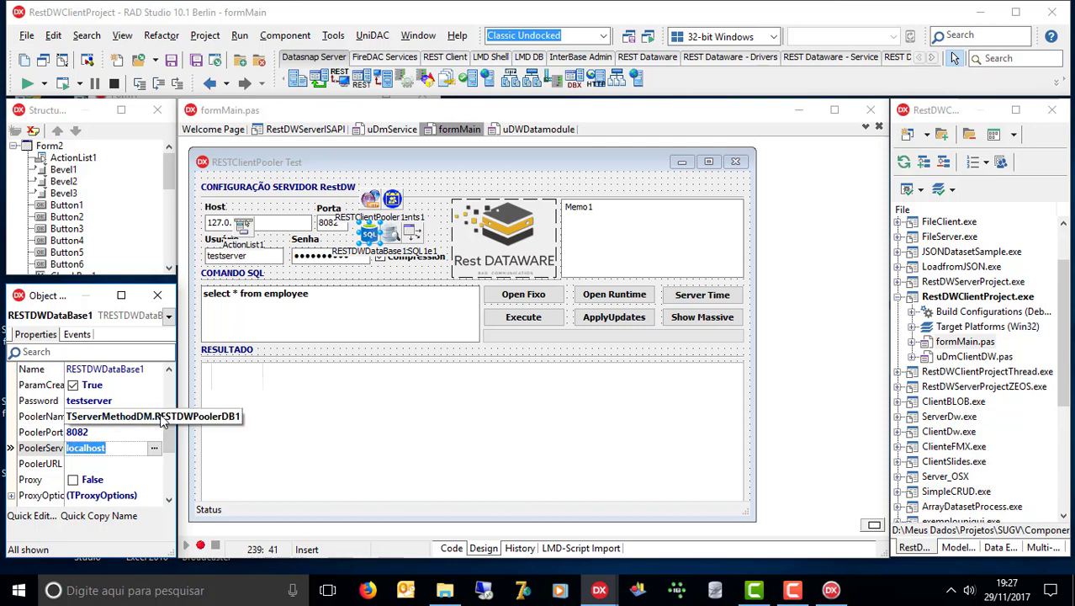
pyautogui.click(160, 418)
pyautogui.click(155, 417)
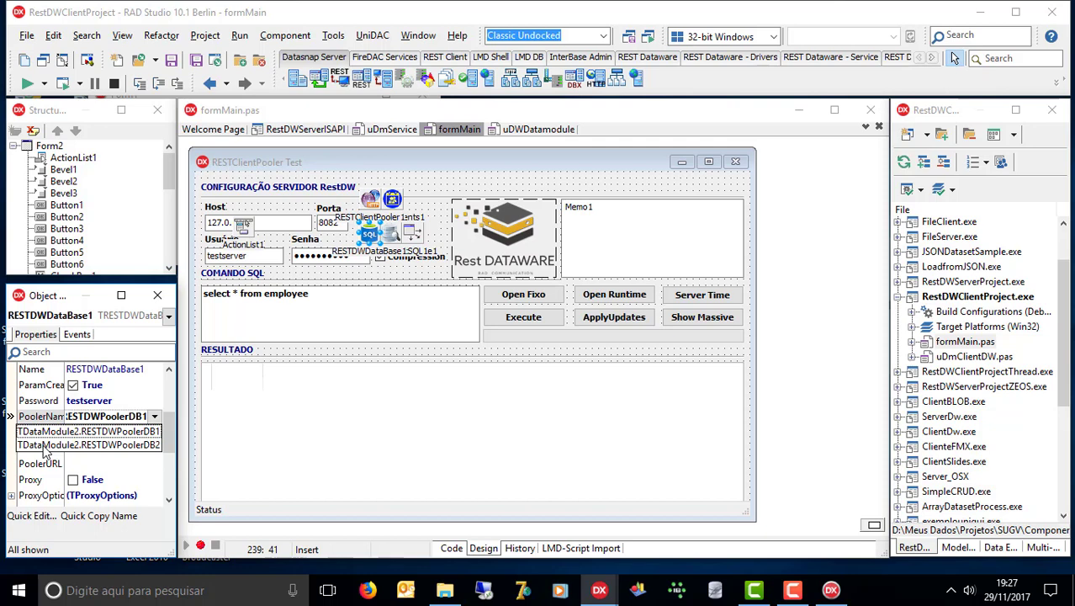
pyautogui.click(153, 417)
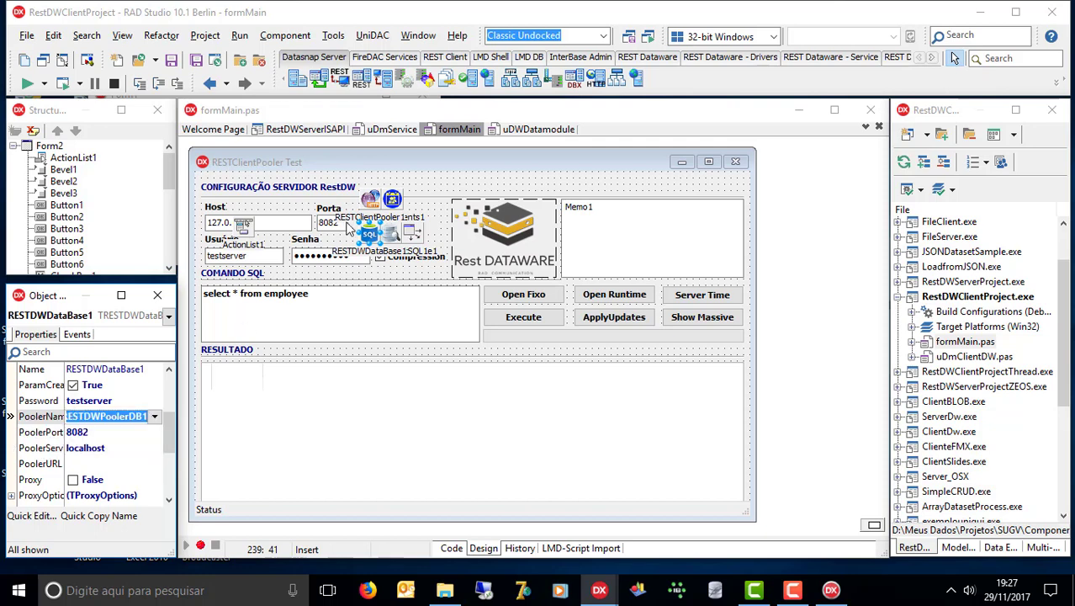
pyautogui.click(365, 231)
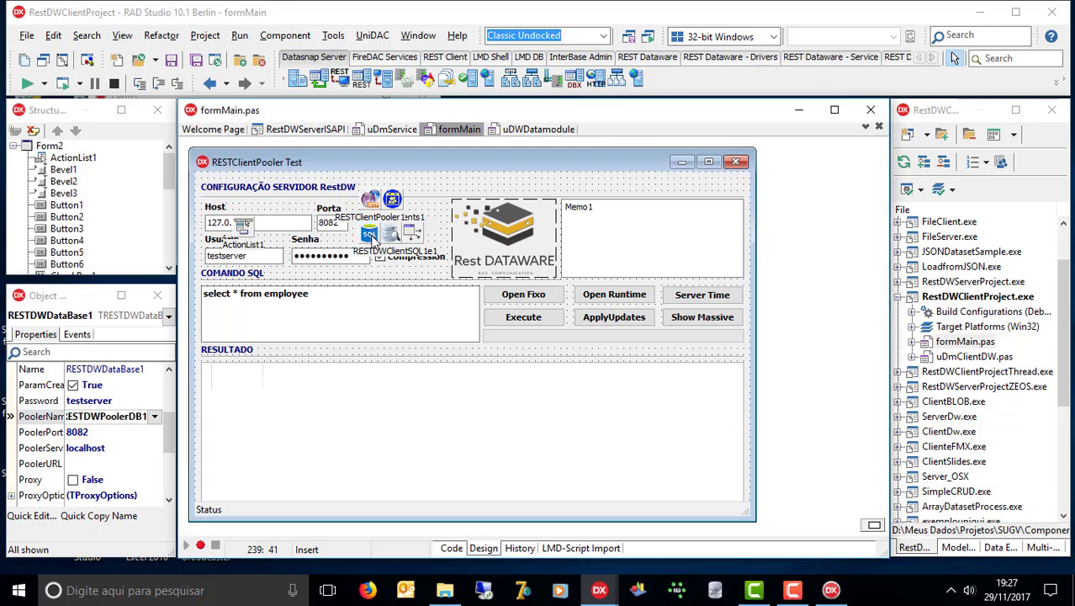
pyautogui.click(154, 418)
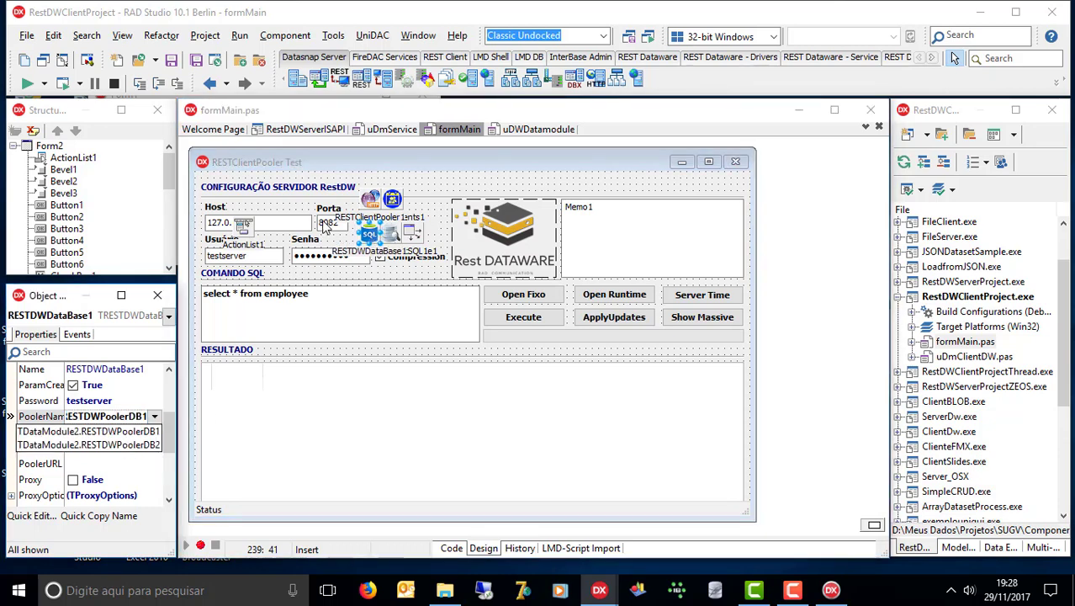
# - Examine the Server Time button's click handler and the properties of DWClientEvents1 on the client form
pyautogui.doubleClick(709, 301)
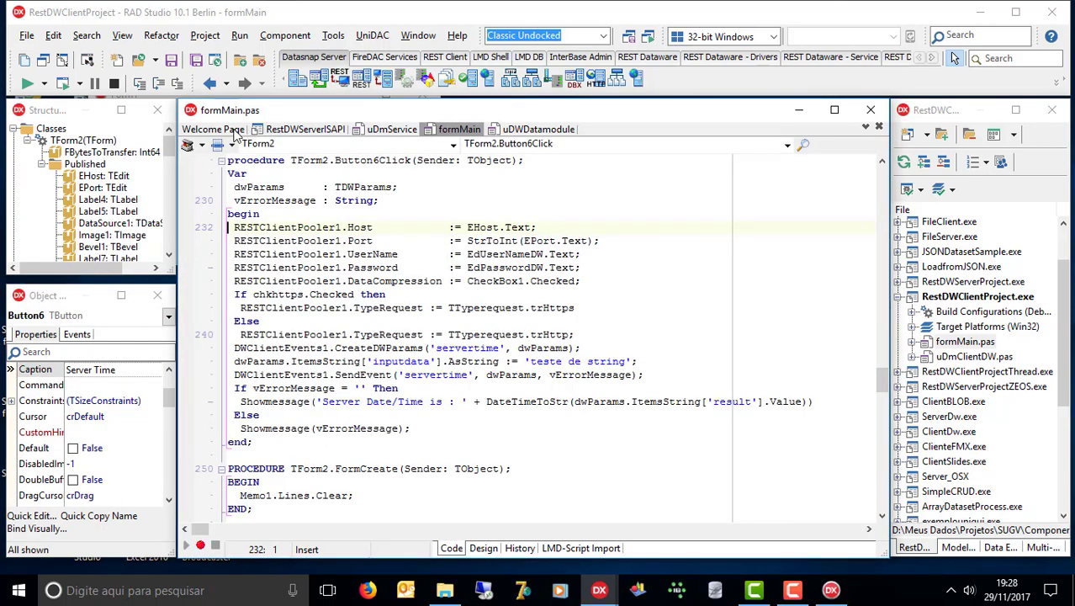
pyautogui.press('F9')
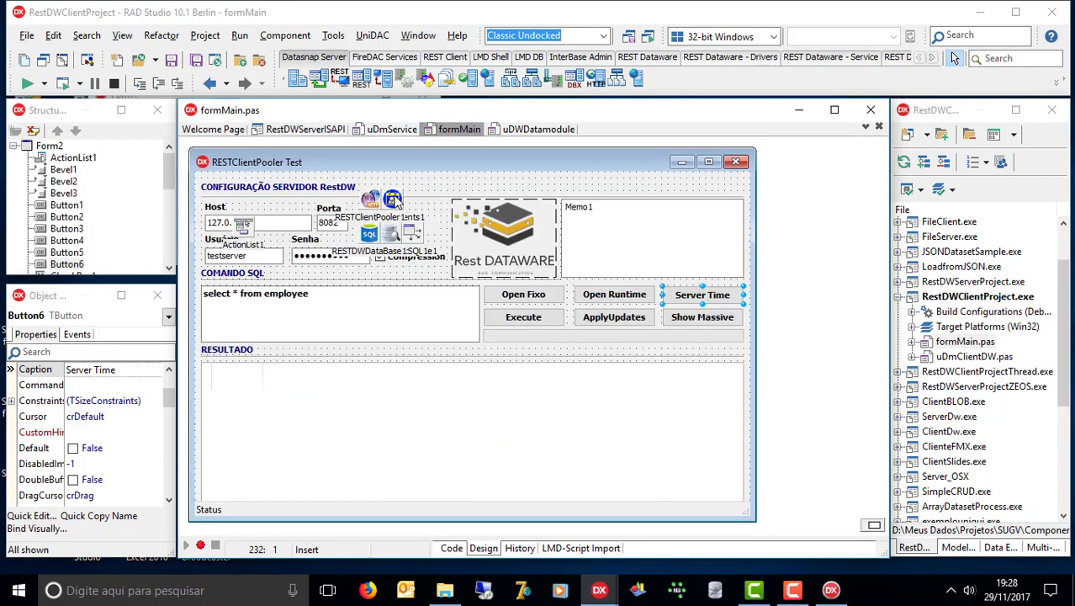
pyautogui.click(393, 202)
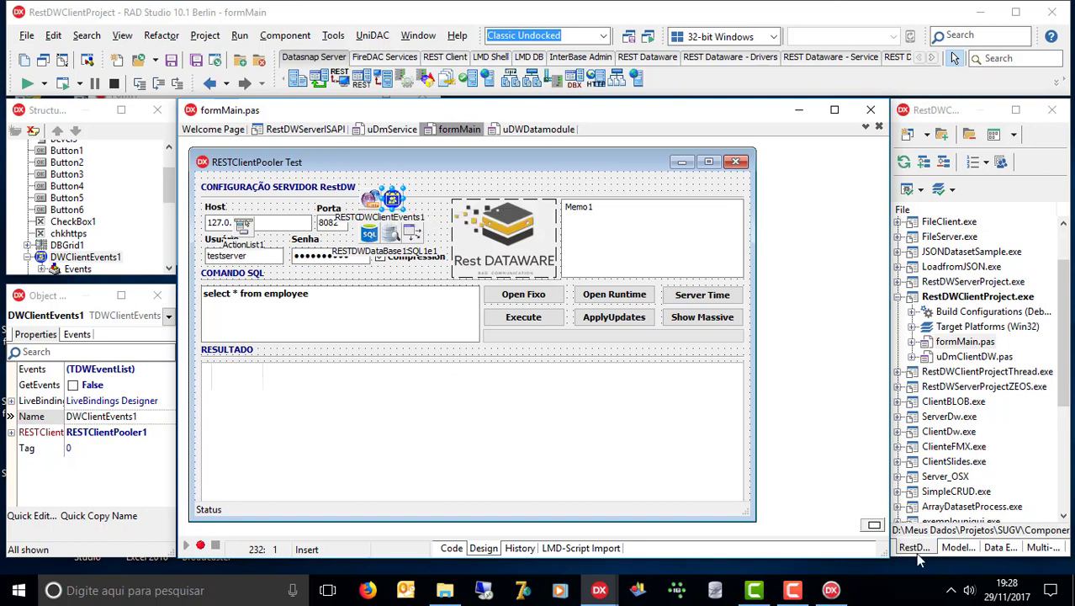
# - Close the running server application and return to the Project1 data module in its RAD Studio instance
pyautogui.click(831, 590)
pyautogui.click(278, 190)
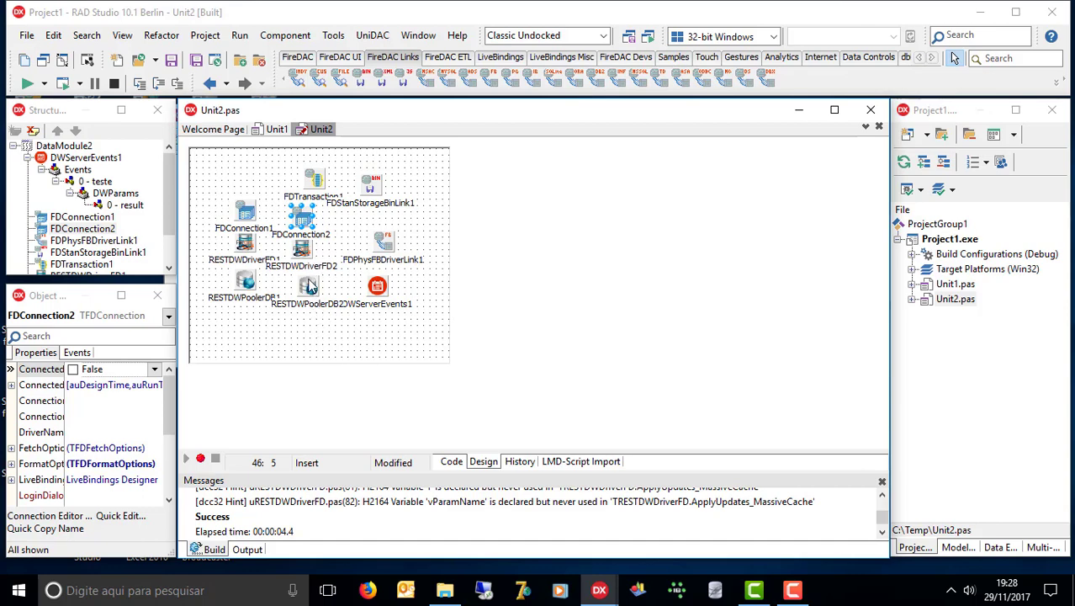
# - Move RESTDWDriverFD2 slightly down and DWServerEvents1 down and away from RESTDWPoolerDB2 in the data module
pyautogui.click(305, 251)
pyautogui.moveTo(312, 255); pyautogui.dragTo(312, 258)
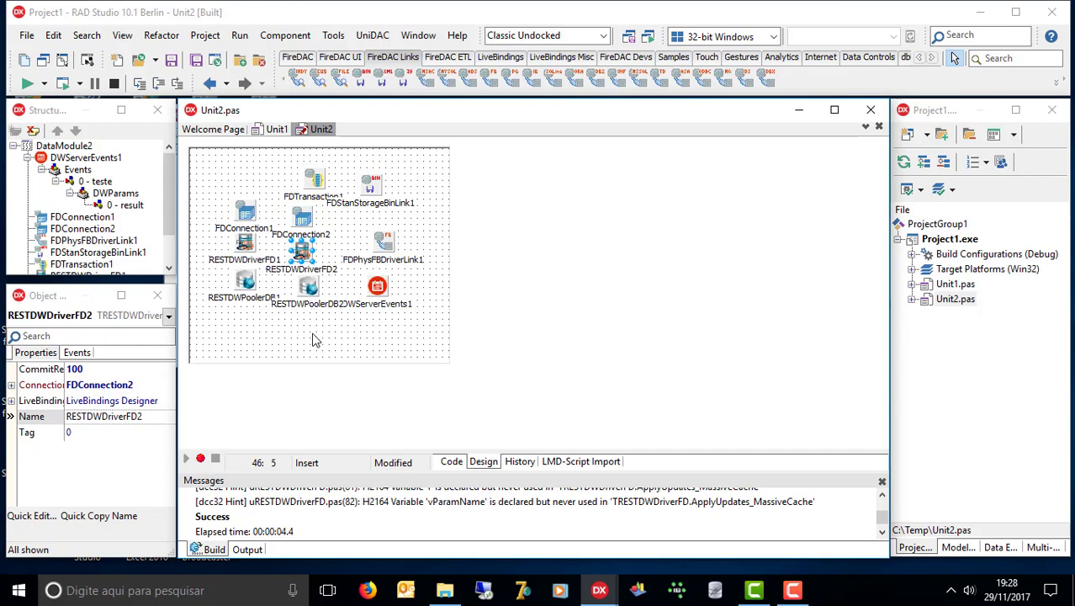
pyautogui.click(251, 283)
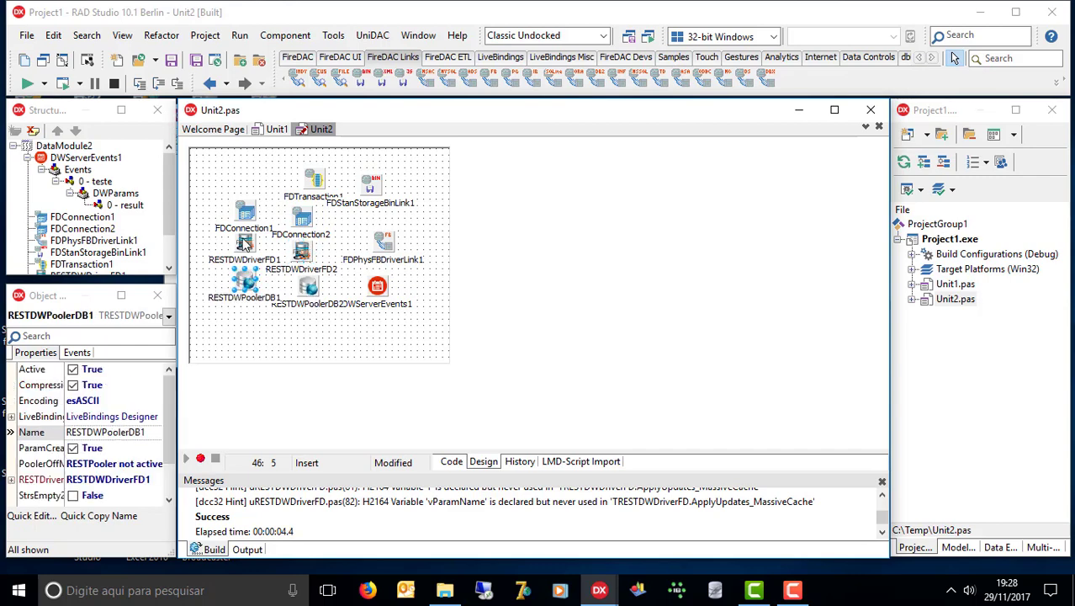
pyautogui.click(246, 244)
pyautogui.click(252, 212)
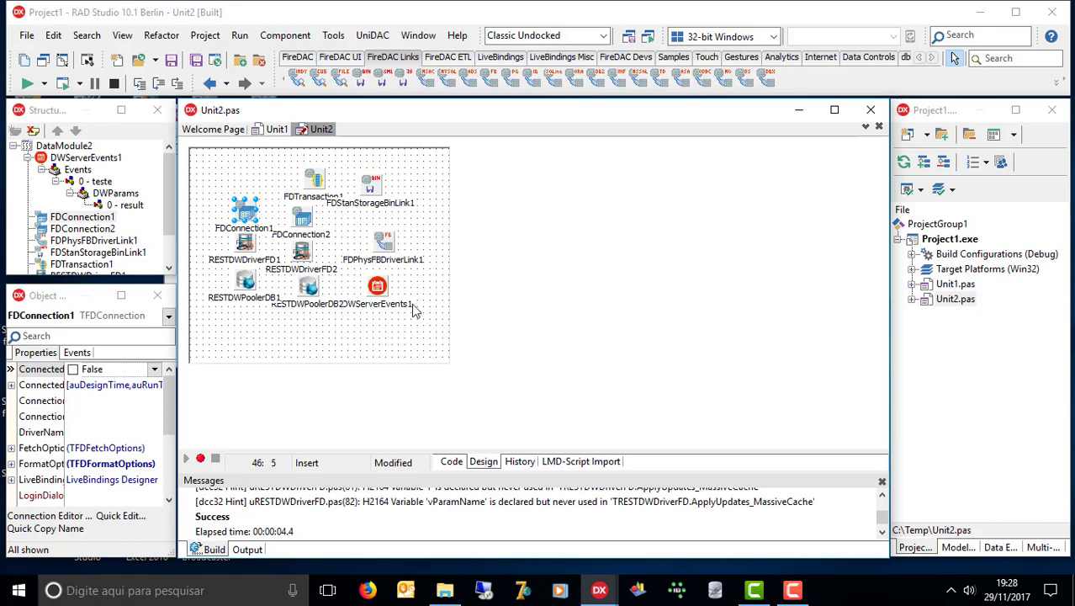
pyautogui.moveTo(377, 286); pyautogui.dragTo(388, 310)
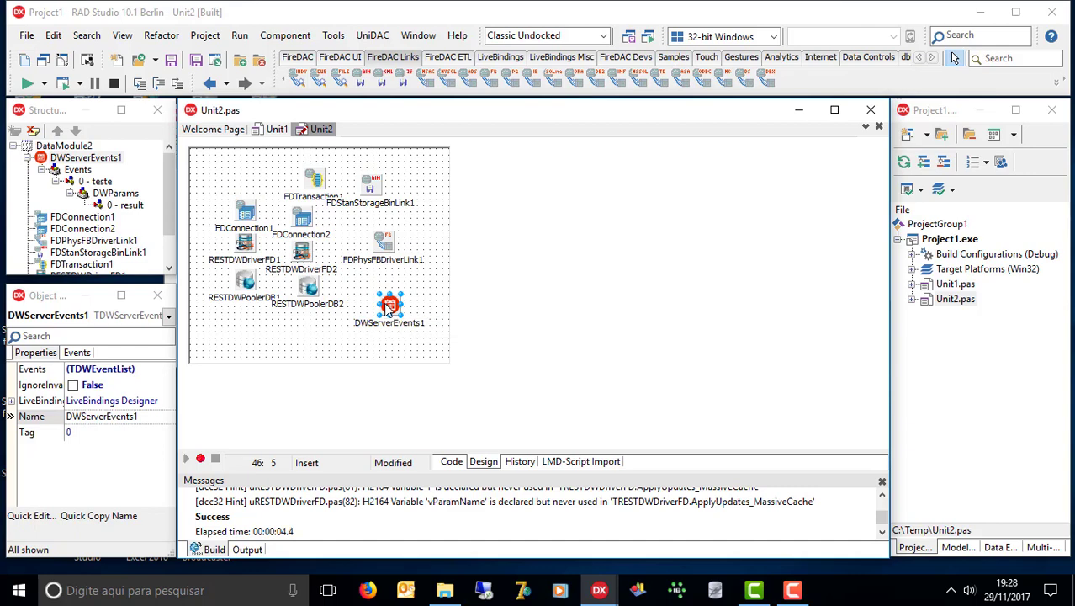
# - Create an OnReplyEvent handler for DataModule2
pyautogui.click(236, 171)
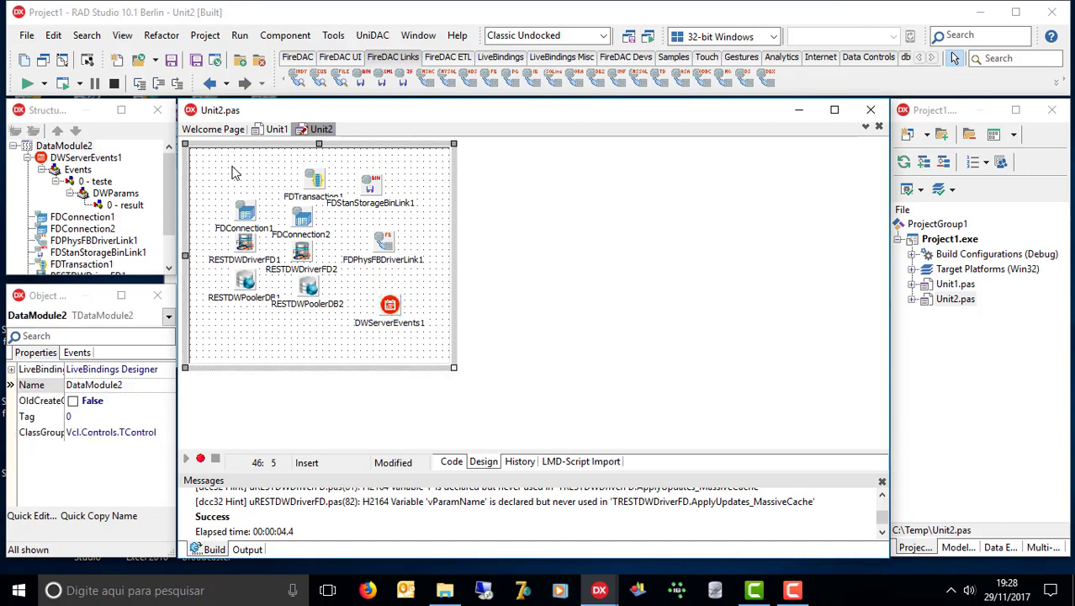
pyautogui.click(82, 353)
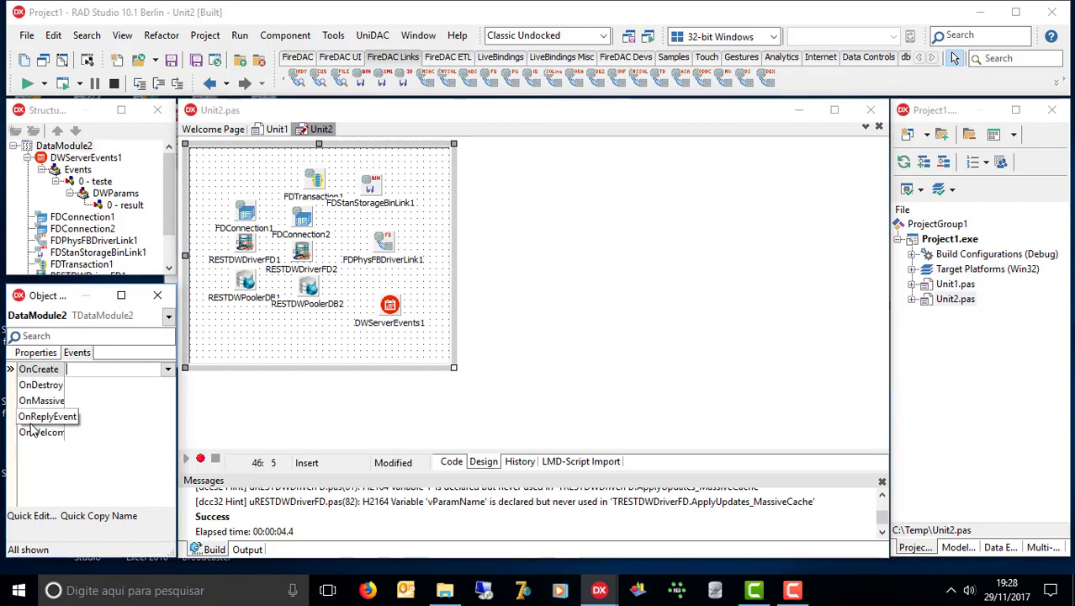
pyautogui.click(87, 417)
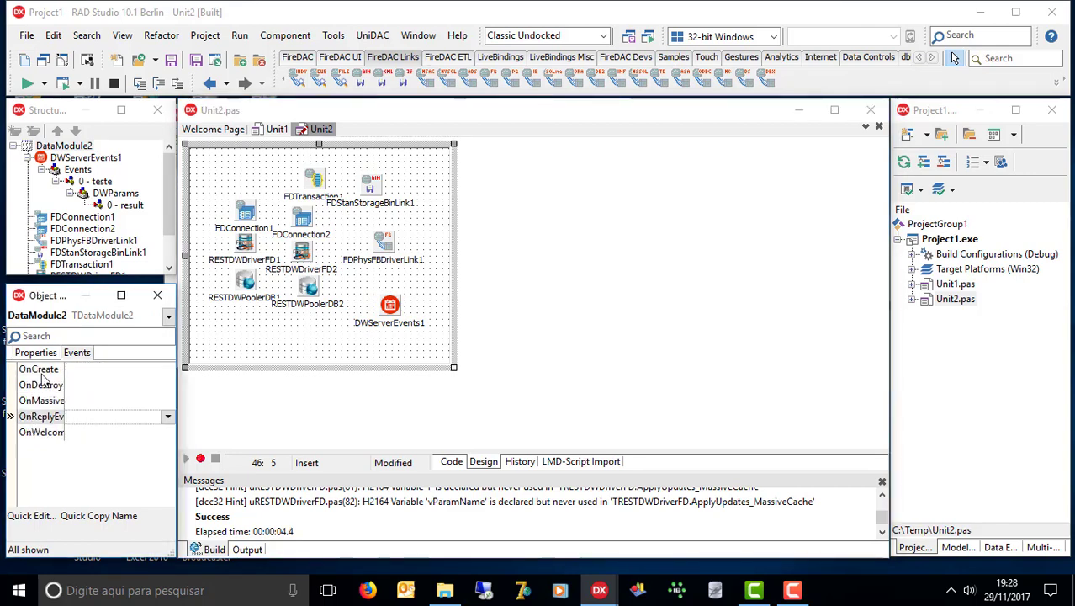
pyautogui.click(22, 352)
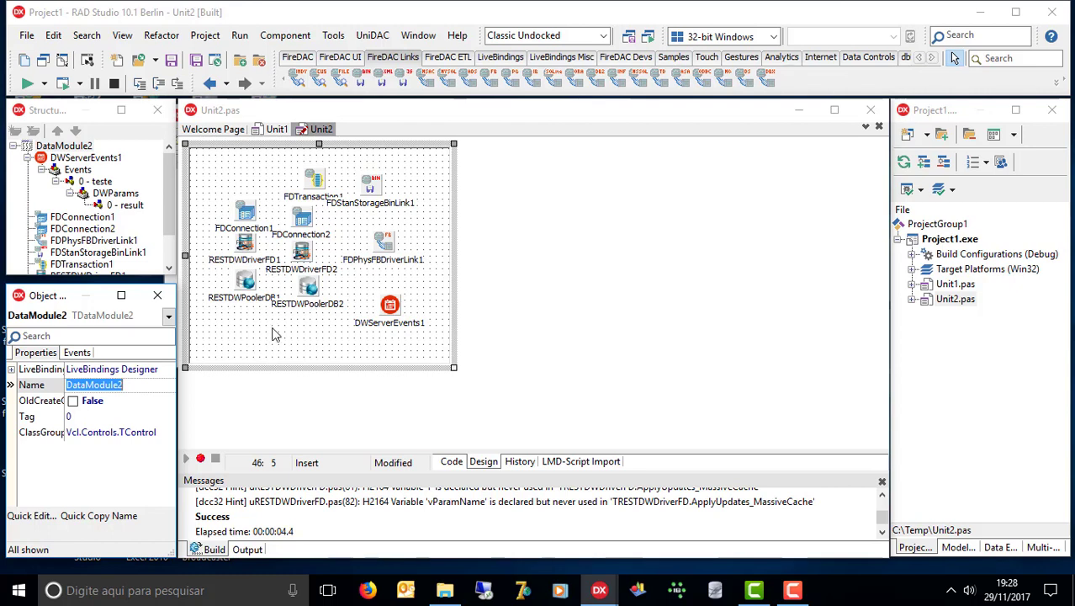
pyautogui.click(77, 351)
pyautogui.doubleClick(88, 417)
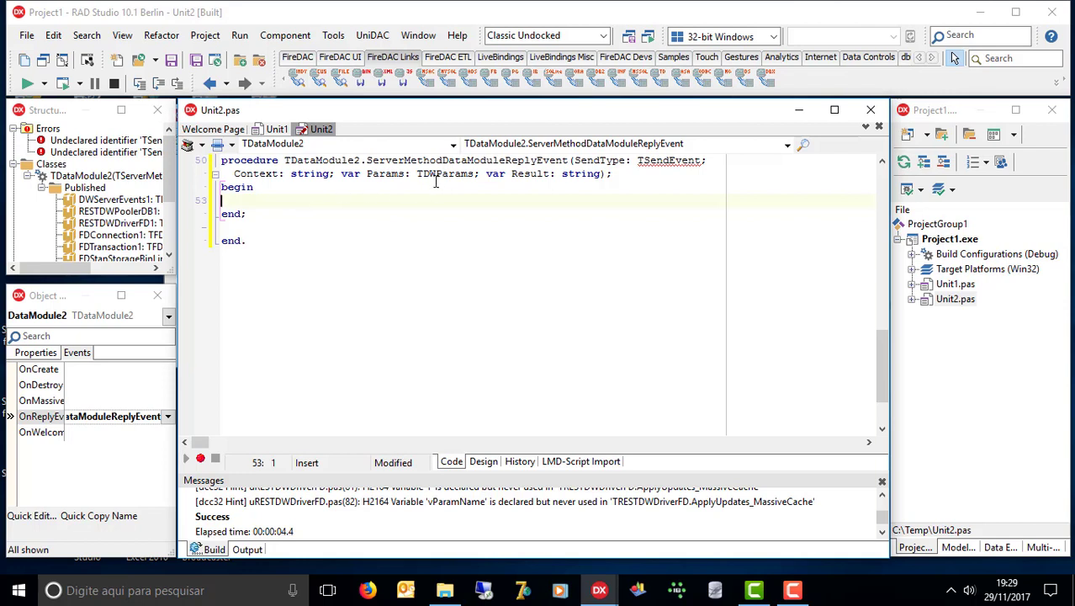
# - Examine the existing teste event handler and the Context parameter in the new ServerMethodDataModuleReplyEvent declaration
pyautogui.moveTo(392, 184)
pyautogui.press('Up')
pyautogui.press('Up')
pyautogui.press('Up')
pyautogui.press('Up')
pyautogui.press('Up')
pyautogui.press('Up')
pyautogui.press('Up')
pyautogui.press('Up')
pyautogui.press('Up')
pyautogui.press('Up')
pyautogui.press('Up')
pyautogui.press('Up')
pyautogui.press('Down')
pyautogui.press('Down')
pyautogui.press('Down')
pyautogui.press('Down')
pyautogui.press('Down')
pyautogui.press('Down')
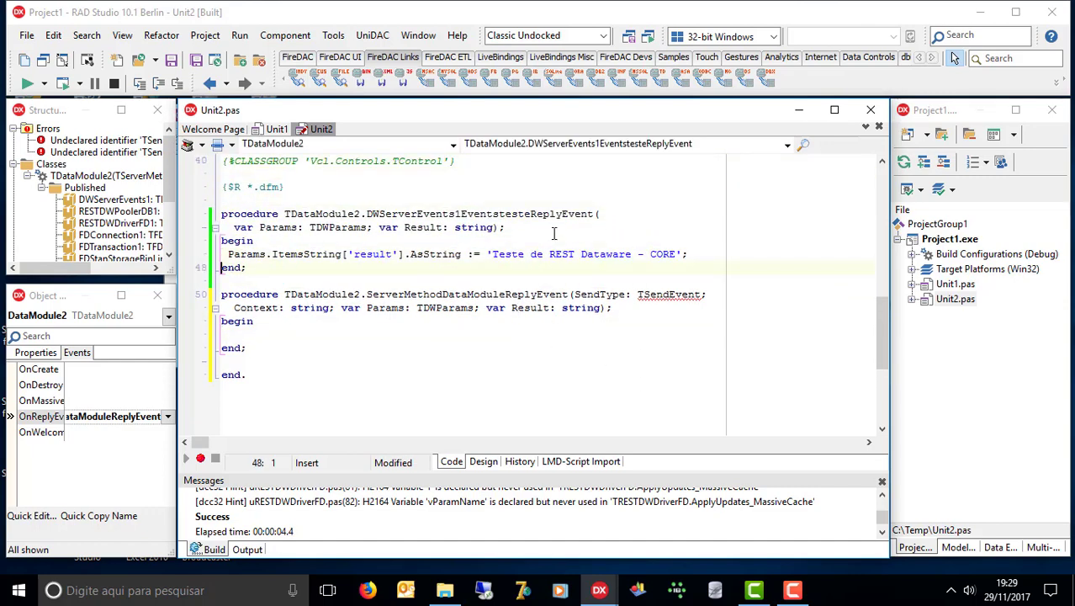
pyautogui.hotkey('shift', 'Down')
pyautogui.press('Down')
pyautogui.press('Down')
pyautogui.press('Down')
pyautogui.press('Right')
pyautogui.press('Right')
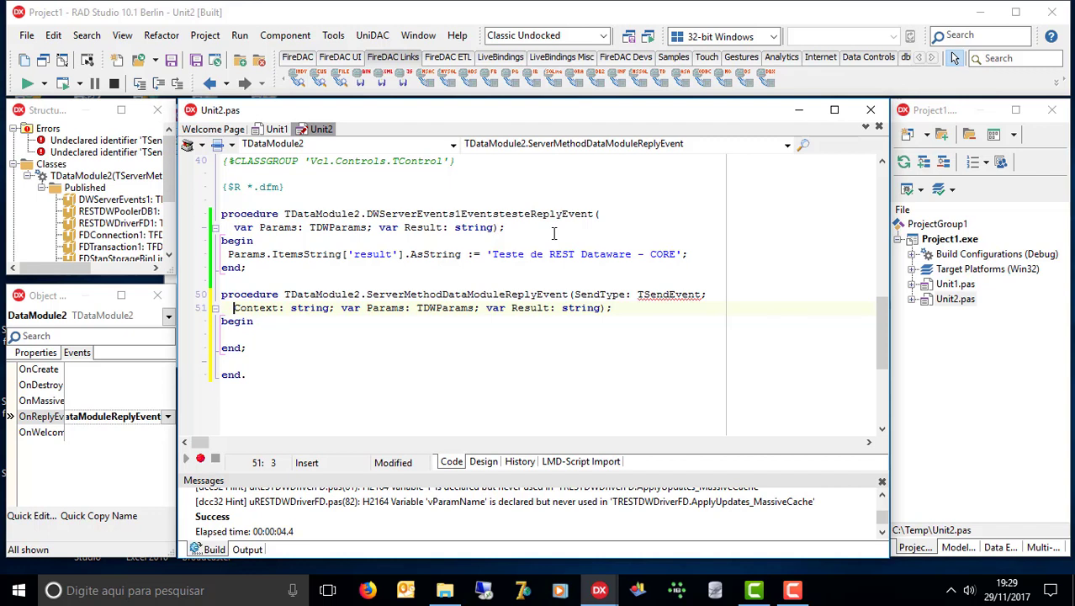
pyautogui.press('Down')
pyautogui.press('Up')
# - Add the condition if Context = 'teste' then to the body of the ServerMethodDataModuleReplyEvent handler
pyautogui.hotkey('ctrl', 'shift', 'Right')
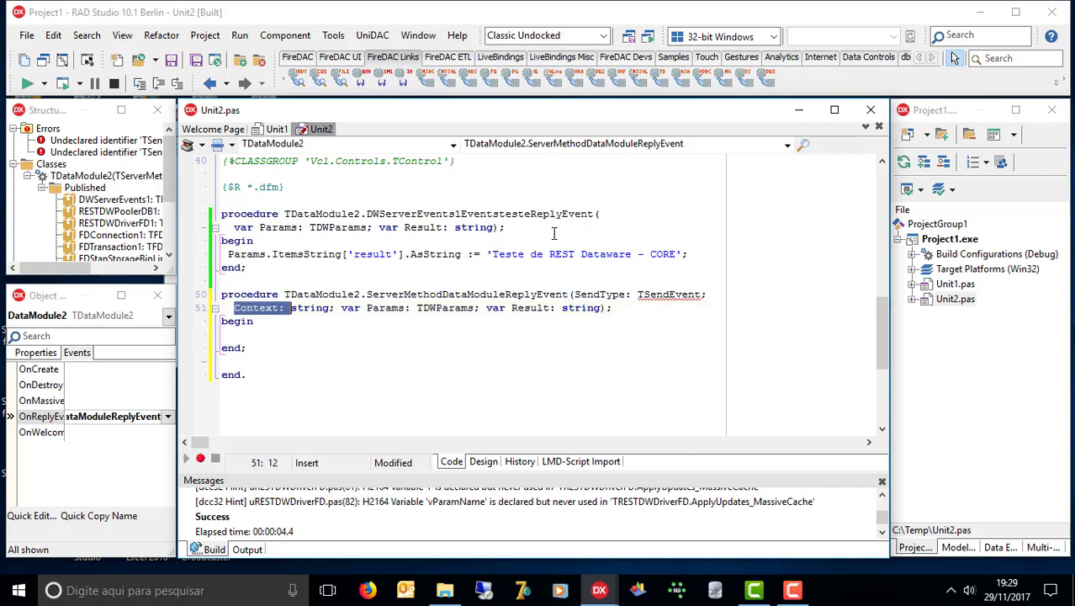
pyautogui.hotkey('shift', 'Left')
pyautogui.hotkey('shift', 'Left')
pyautogui.press('Down')
pyautogui.press('Down')
pyautogui.press('Up')
pyautogui.press('Up')
pyautogui.hotkey('ctrl', 'shift', 'Left')
pyautogui.hotkey('ctrl', 'c')
pyautogui.press('Down')
pyautogui.press('Down')
pyautogui.press('Home')
pyautogui.write('if')
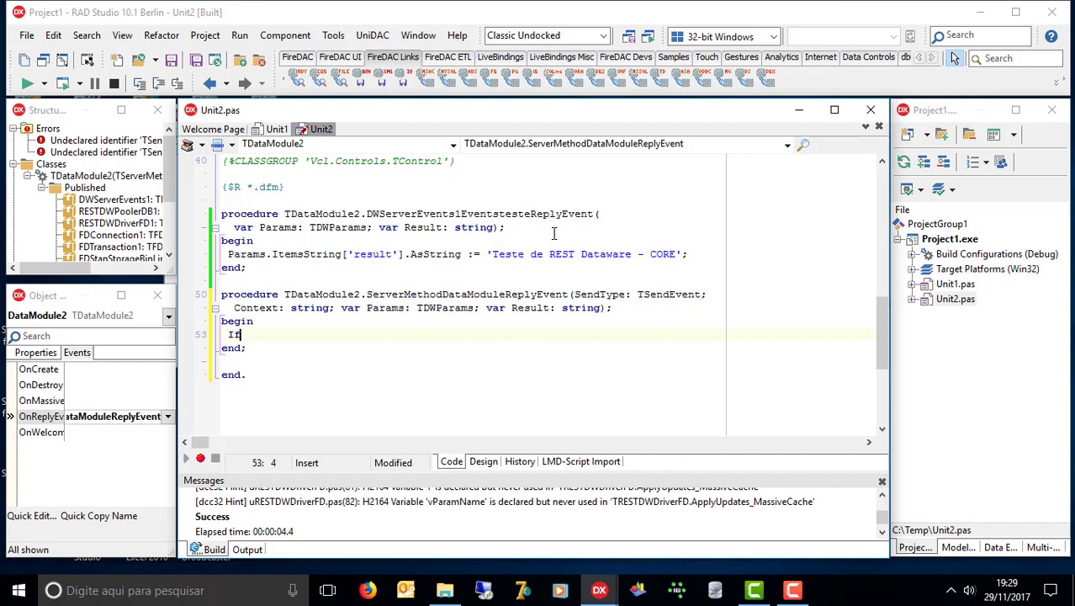
pyautogui.press('space')
pyautogui.hotkey('ctrl', 'v')
pyautogui.write("= ''")
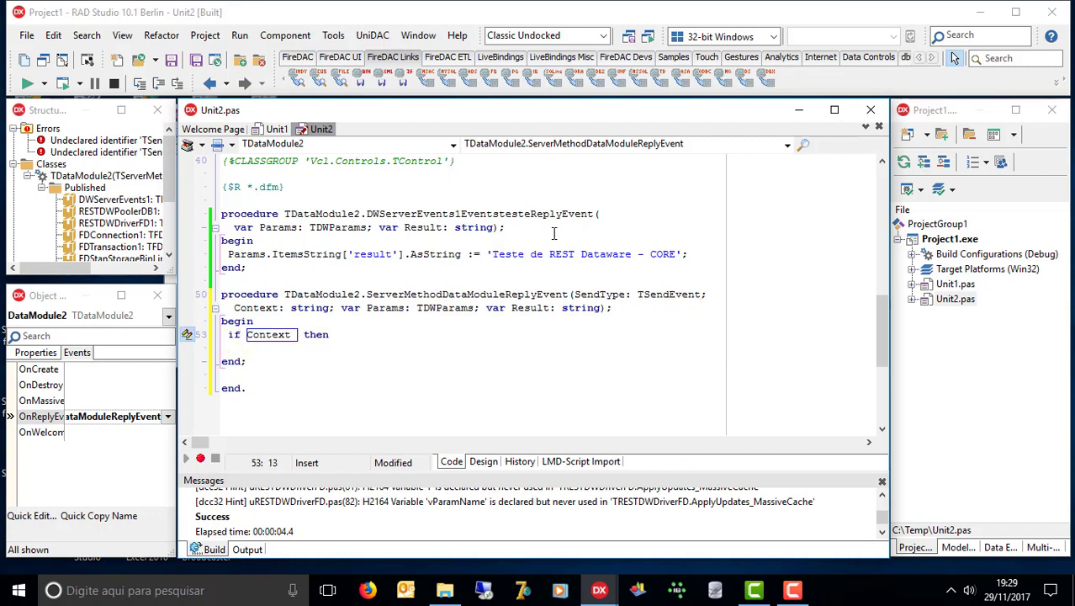
pyautogui.press('Left')
pyautogui.write('teste')
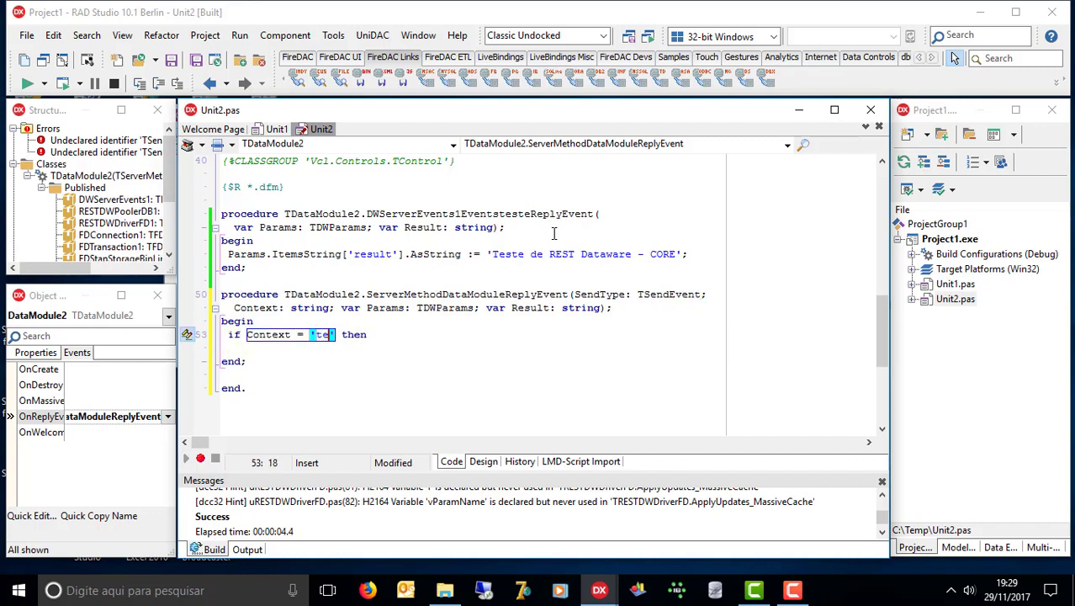
# - Copy the Params.ItemsString['result'] assignment from the teste event handler under the new condition, indent it and remove the spare blank line
pyautogui.press('Escape')
pyautogui.press('Up')
pyautogui.press('Up')
pyautogui.press('Up')
pyautogui.press('Up')
pyautogui.press('Up')
pyautogui.press('Up')
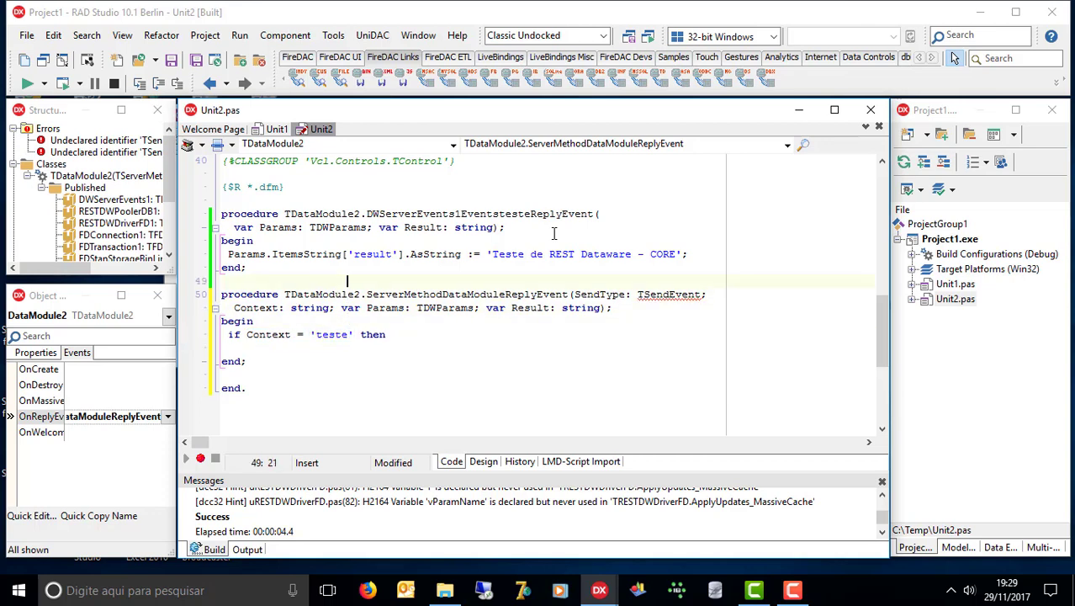
pyautogui.press('Home')
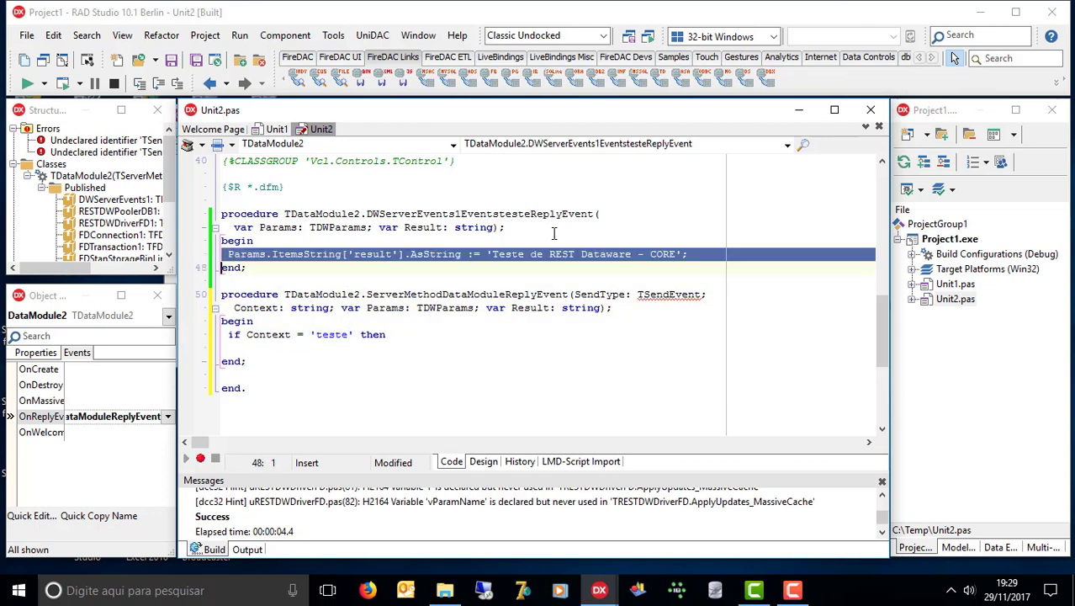
pyautogui.hotkey('shift', 'Down')
pyautogui.hotkey('ctrl', 'c')
pyautogui.press('Down')
pyautogui.press('Down')
pyautogui.press('Down')
pyautogui.press('Down')
pyautogui.press('Down')
pyautogui.press('Down')
pyautogui.hotkey('ctrl', 'v')
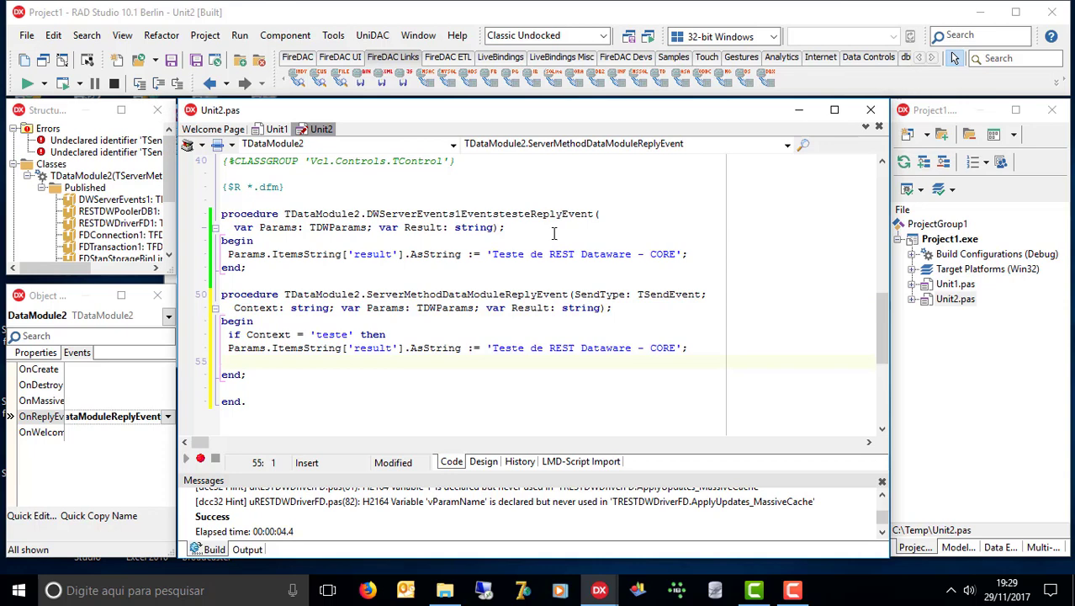
pyautogui.hotkey('shift', 'Down')
pyautogui.press('Delete')
pyautogui.press('Up')
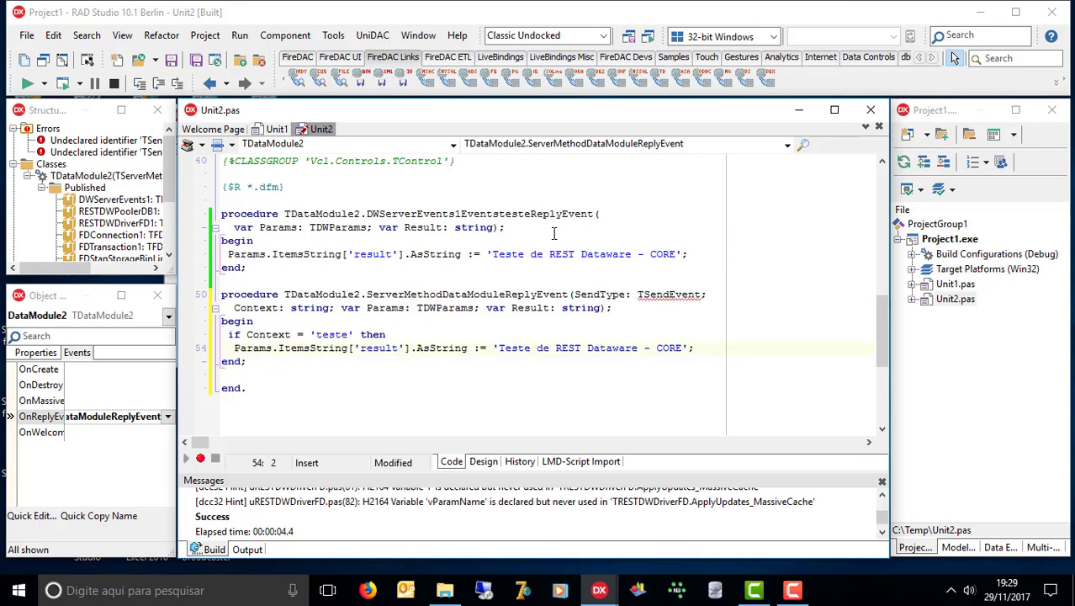
pyautogui.press('Left')
# - Delete the condition and assignment from ServerMethodDataModuleReplyEvent and save Unit2 so the empty handler is removed
pyautogui.press('Up')
pyautogui.hotkey('shift', 'Down')
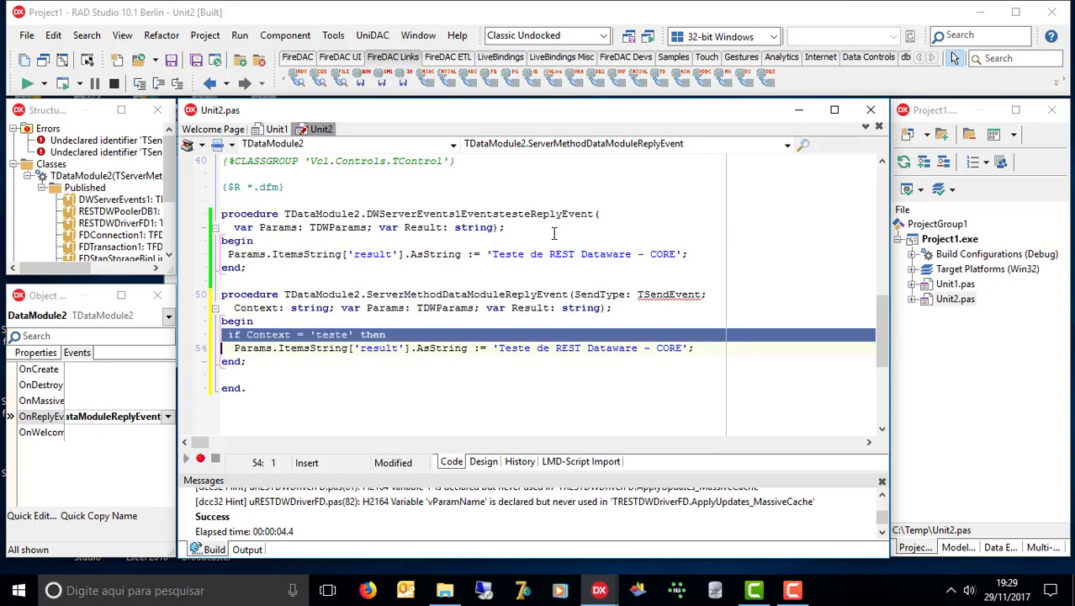
pyautogui.hotkey('shift', 'Down')
pyautogui.press('Delete')
pyautogui.press('Up')
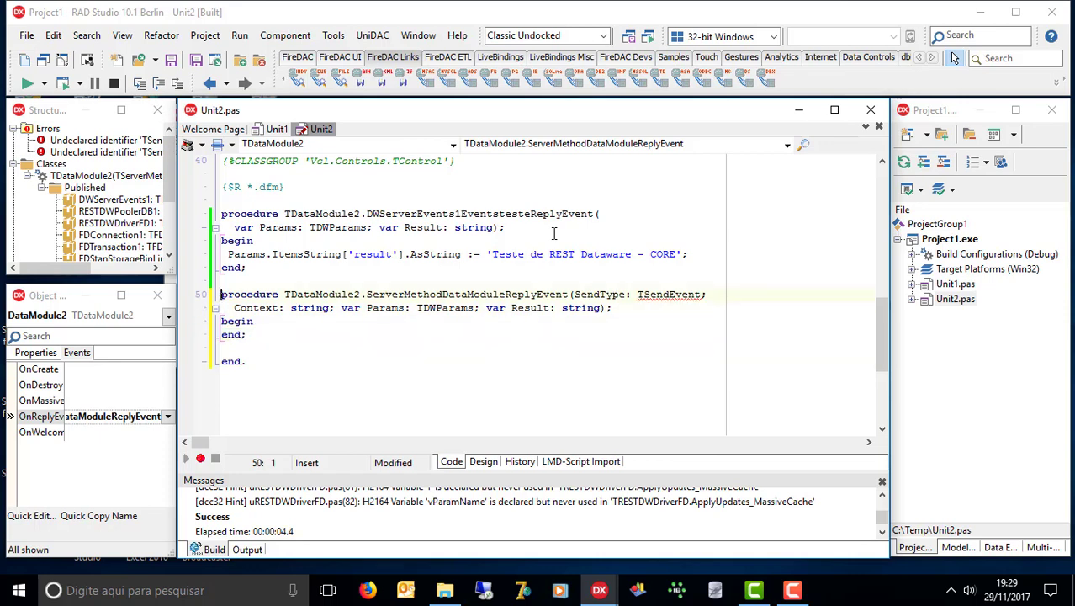
pyautogui.hotkey('ctrl', 's')
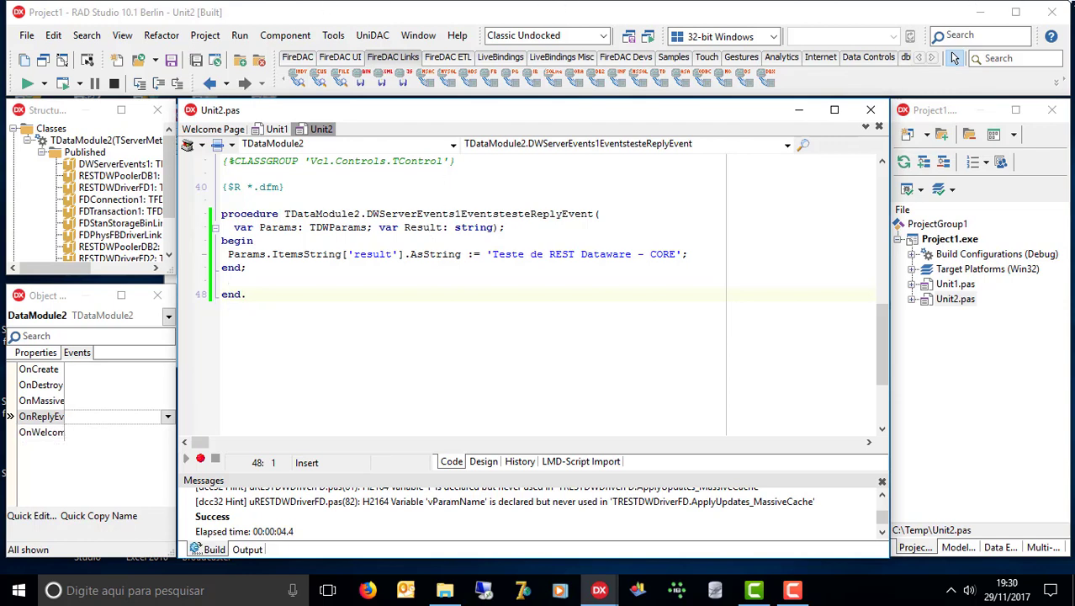
# - Close both RAD Studio instances, saving all pending changes of the client project group
pyautogui.click(1052, 11)
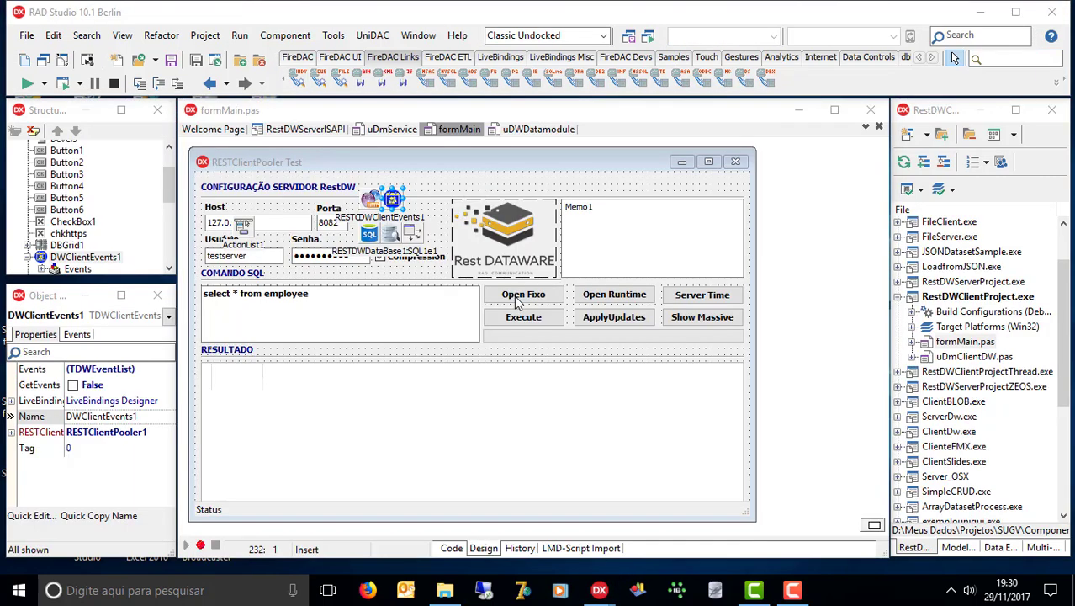
pyautogui.click(1050, 16)
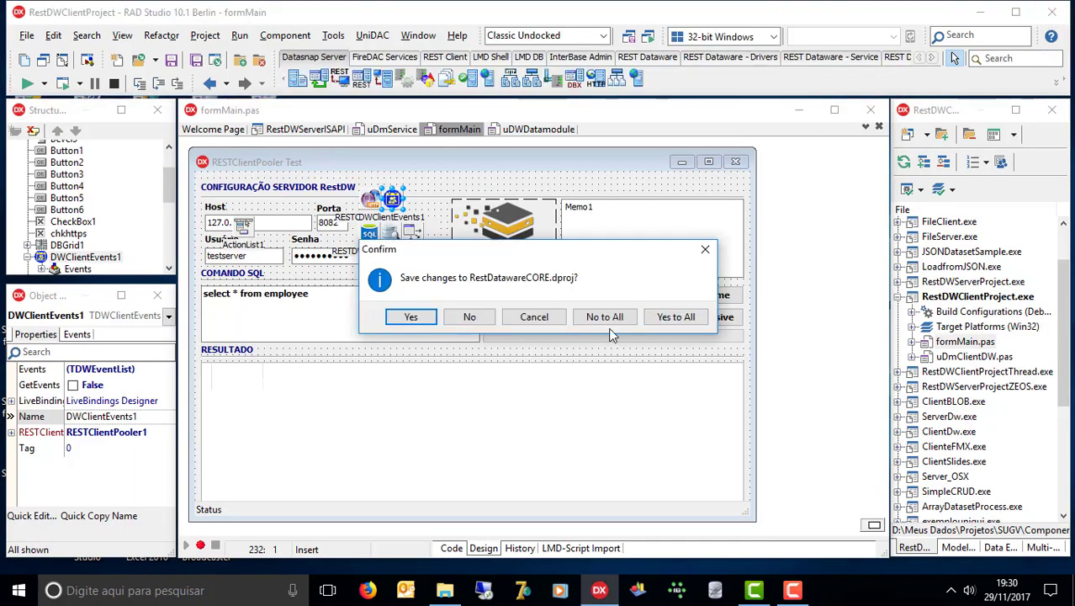
pyautogui.click(678, 318)
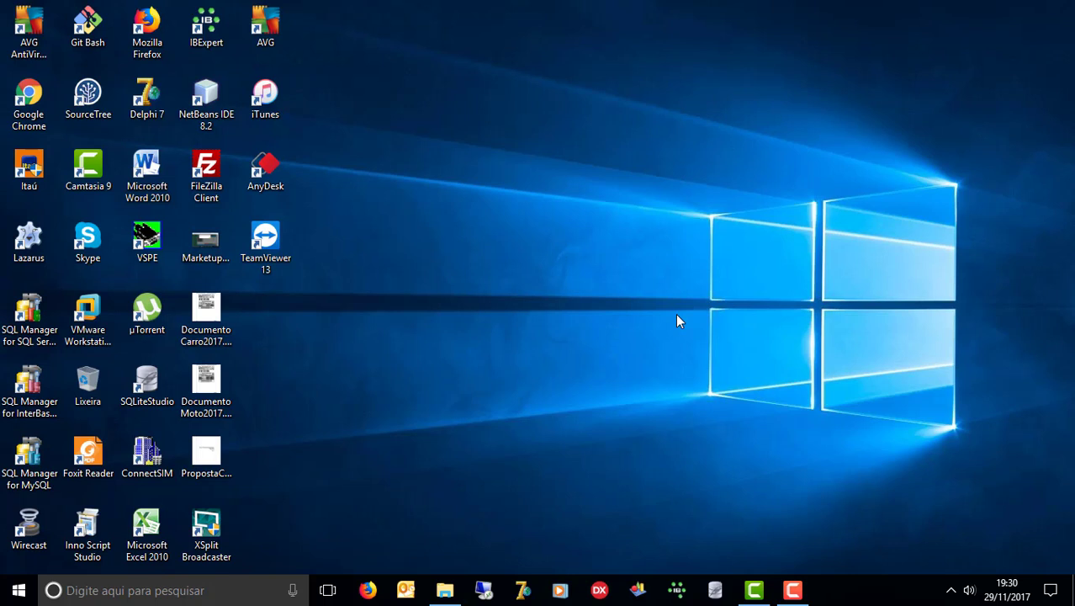
# - Open a File Explorer window
pyautogui.press('super+e')
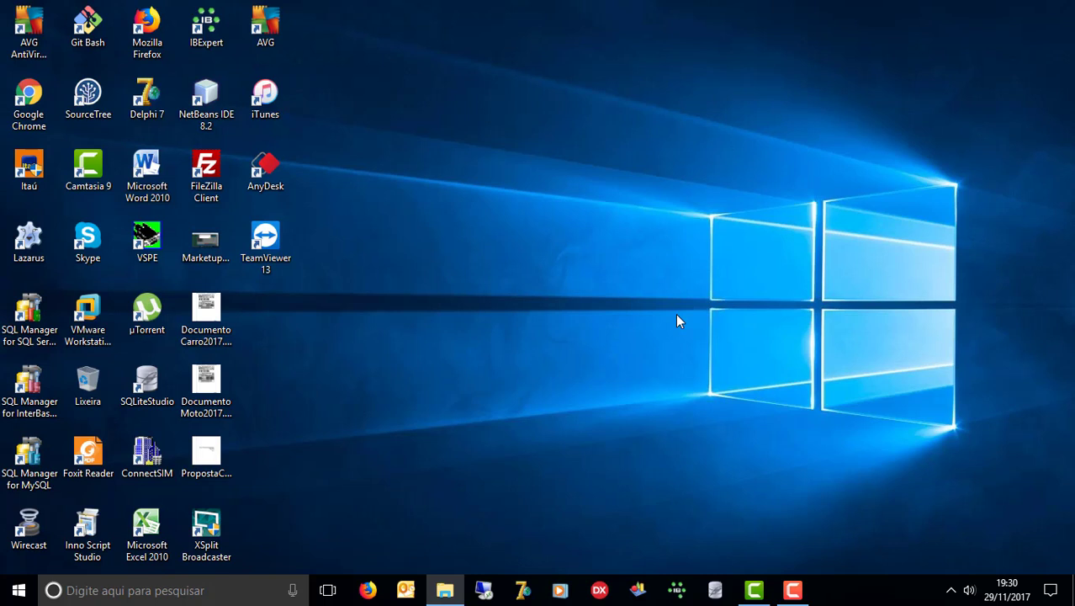